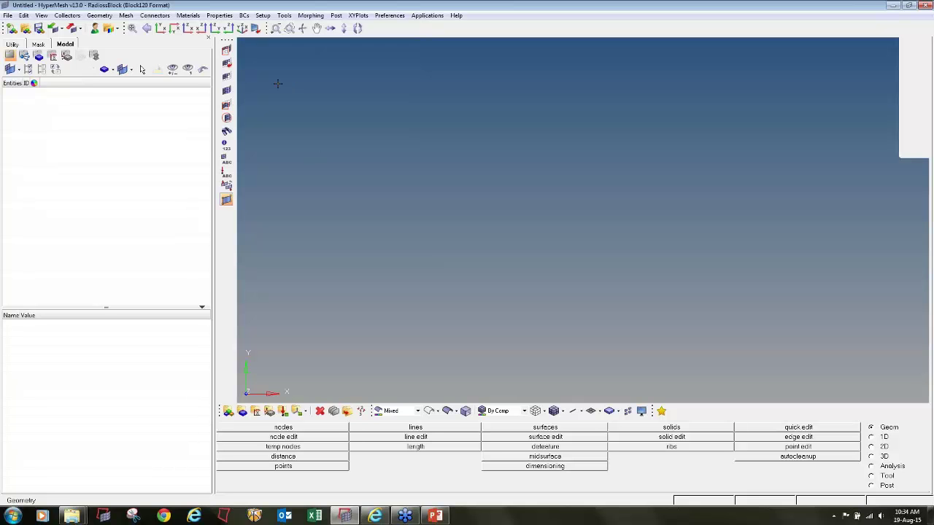
# Open the roll cage model file 2D_Meshed_File.hm
pyautogui.click(26, 30)
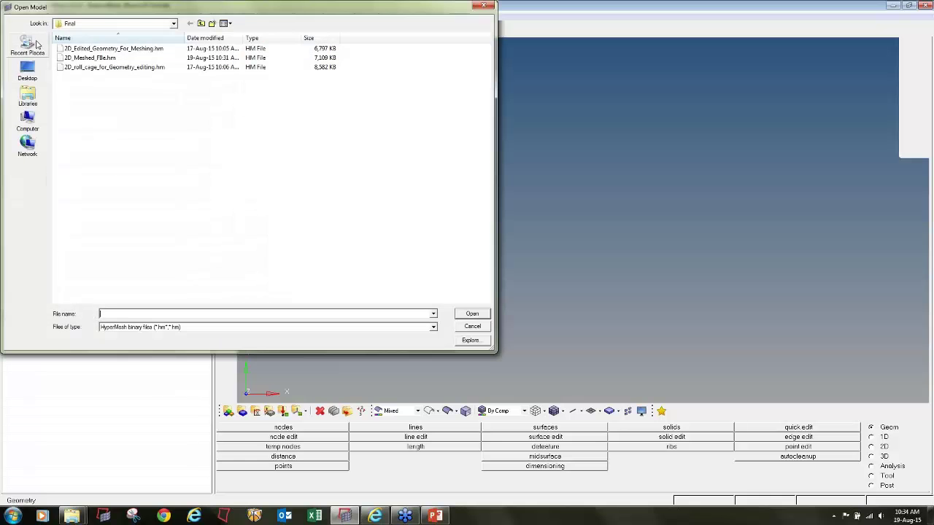
pyautogui.doubleClick(81, 49)
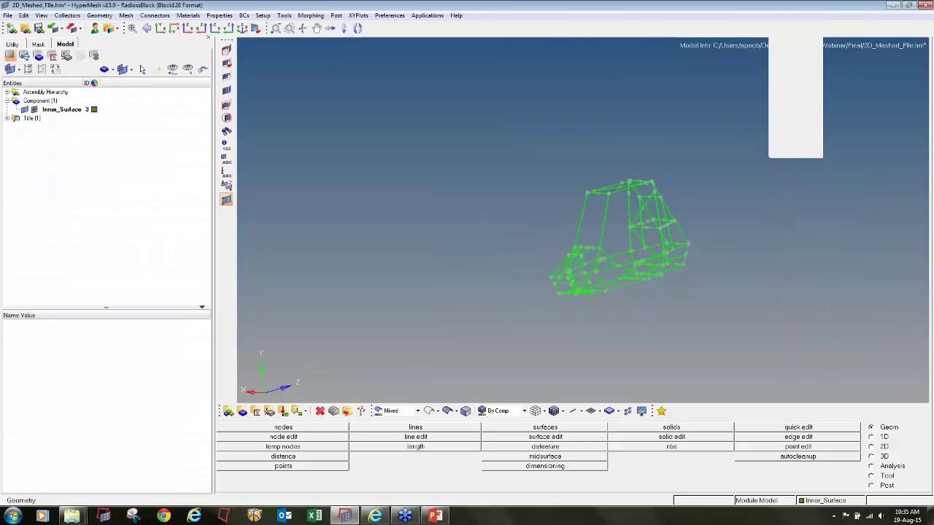
pyautogui.scroll(5, 583, 220)
pyautogui.keyDown('ctrl'); pyautogui.moveTo(583, 220); pyautogui.dragTo(623, 301); pyautogui.keyUp('ctrl')
pyautogui.scroll(-2, 621, 314)
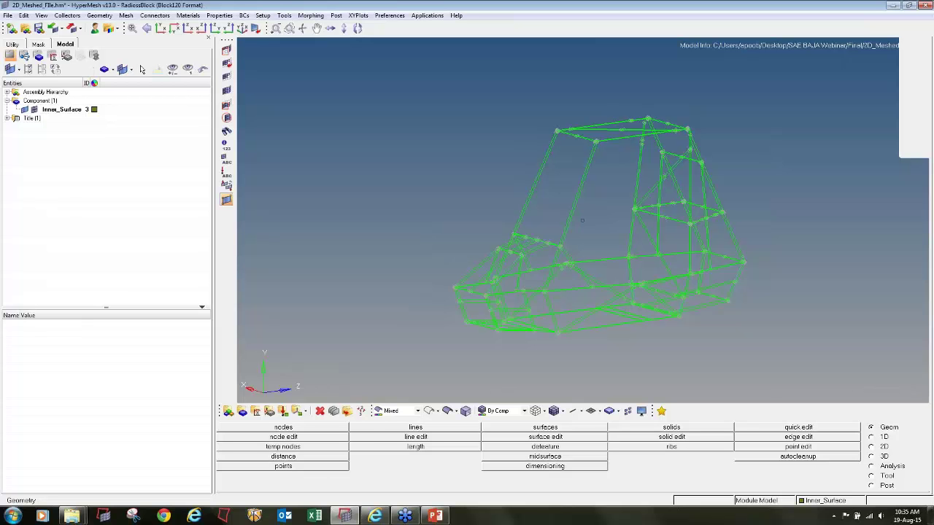
# Set up a QI-optimized surface automesh with element size 6 and mixed mesh type
pyautogui.click(872, 447)
pyautogui.click(709, 430)
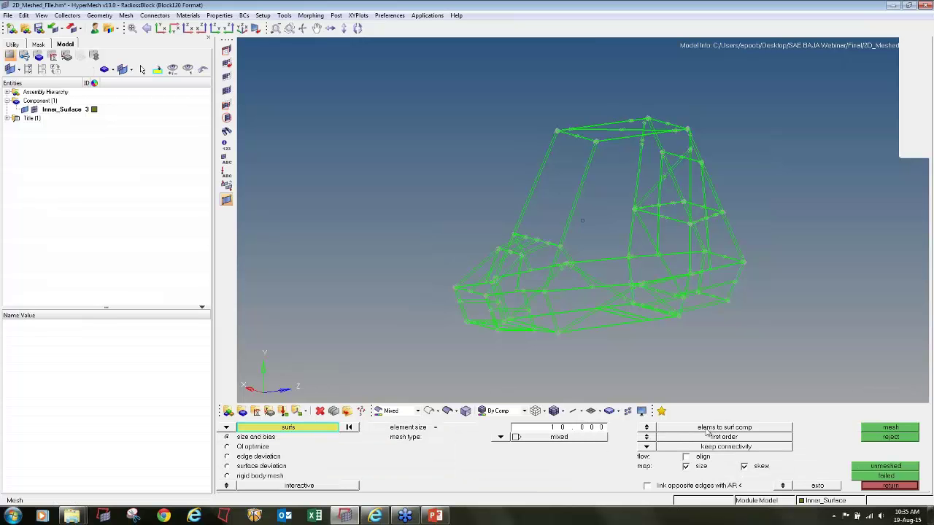
pyautogui.click(227, 448)
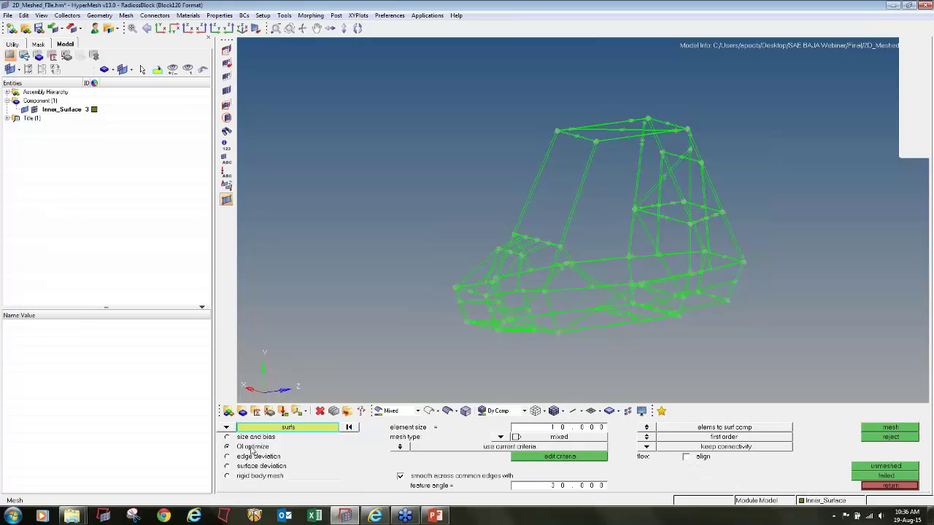
pyautogui.click(545, 429)
pyautogui.click(503, 438)
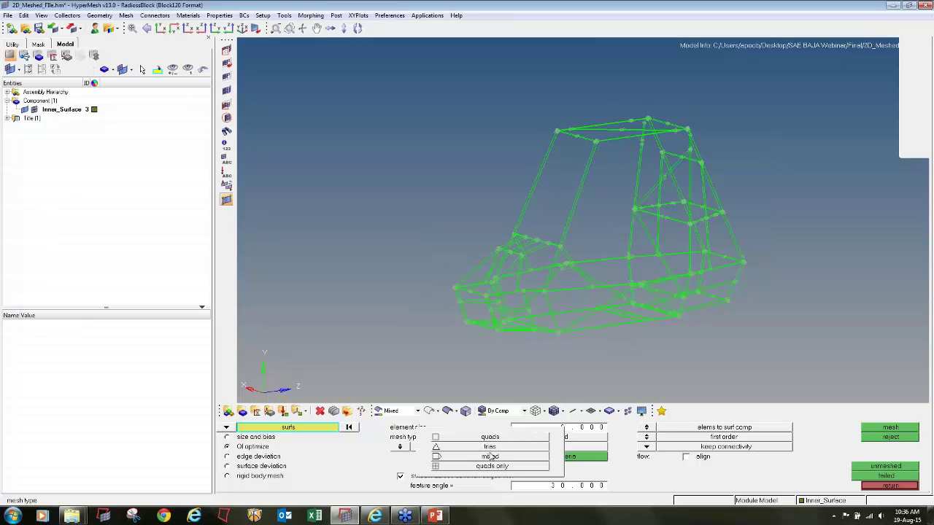
pyautogui.click(490, 456)
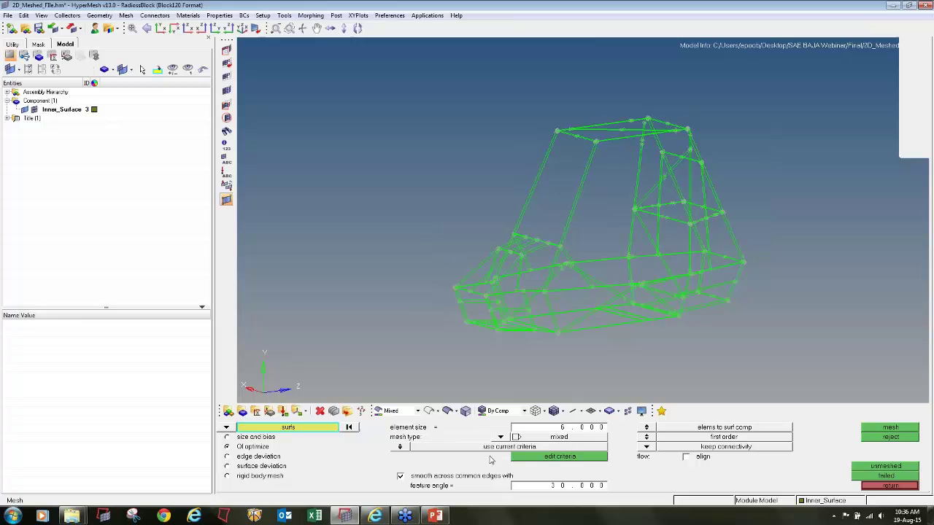
# In the mesh quality criteria, enable the aspect ratio, warpage, and maximum and minimum quad interior angle checks
pyautogui.click(550, 458)
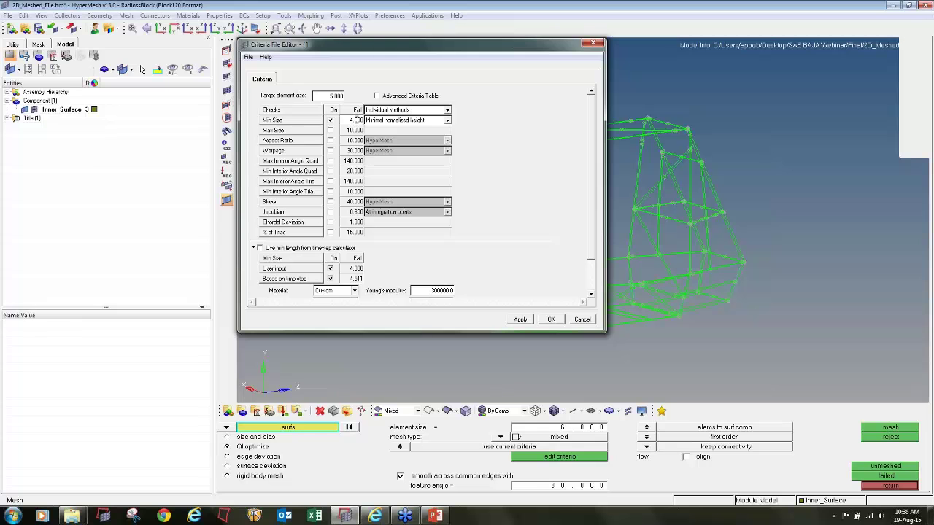
pyautogui.click(330, 140)
pyautogui.moveTo(344, 140); pyautogui.dragTo(367, 140)
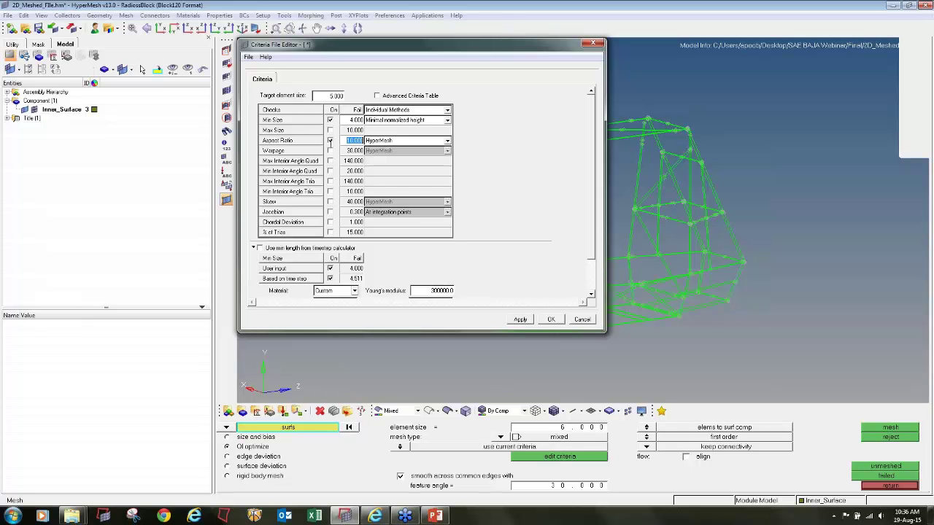
pyautogui.click(329, 150)
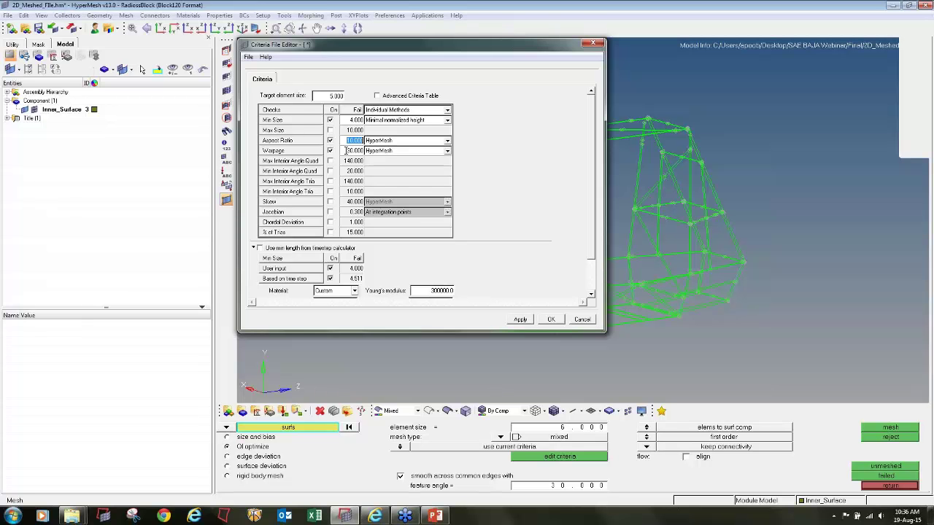
pyautogui.click(330, 161)
pyautogui.click(330, 171)
pyautogui.moveTo(346, 170); pyautogui.dragTo(371, 170)
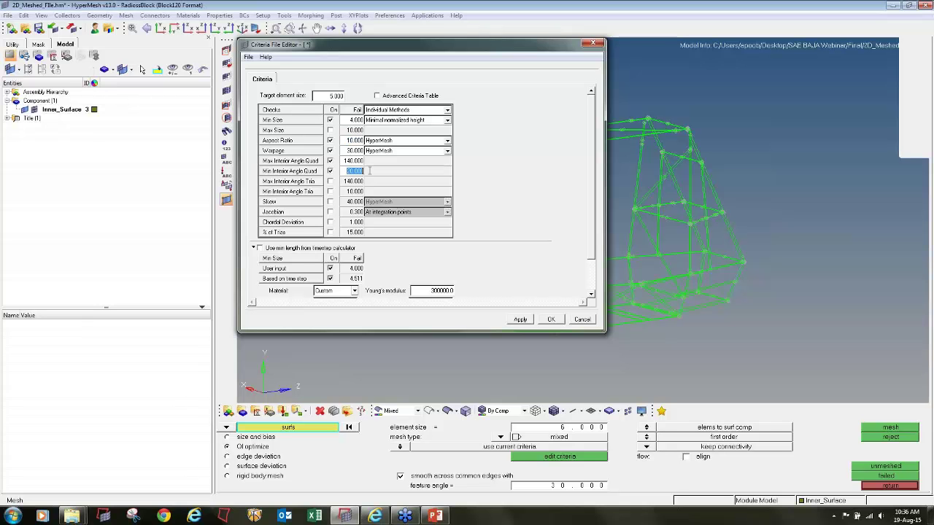
# Enable the maximum and minimum tria interior angle and Jacobian checks, and accept the criteria
pyautogui.click(330, 181)
pyautogui.click(330, 191)
pyautogui.click(331, 212)
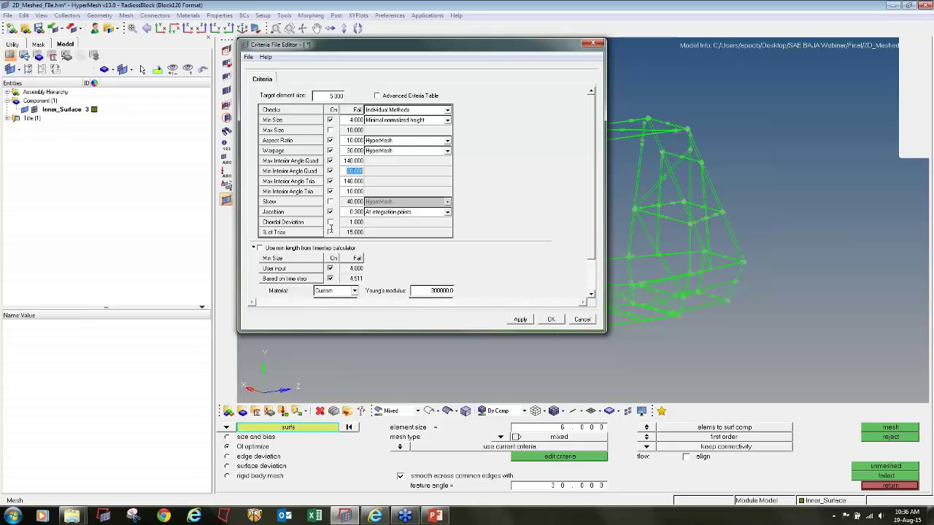
pyautogui.moveTo(597, 218); pyautogui.dragTo(590, 259)
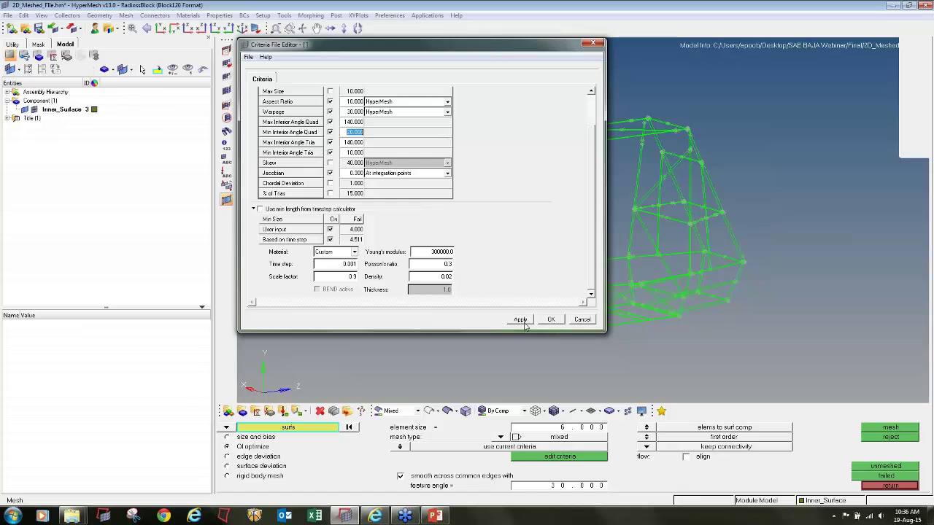
pyautogui.click(549, 322)
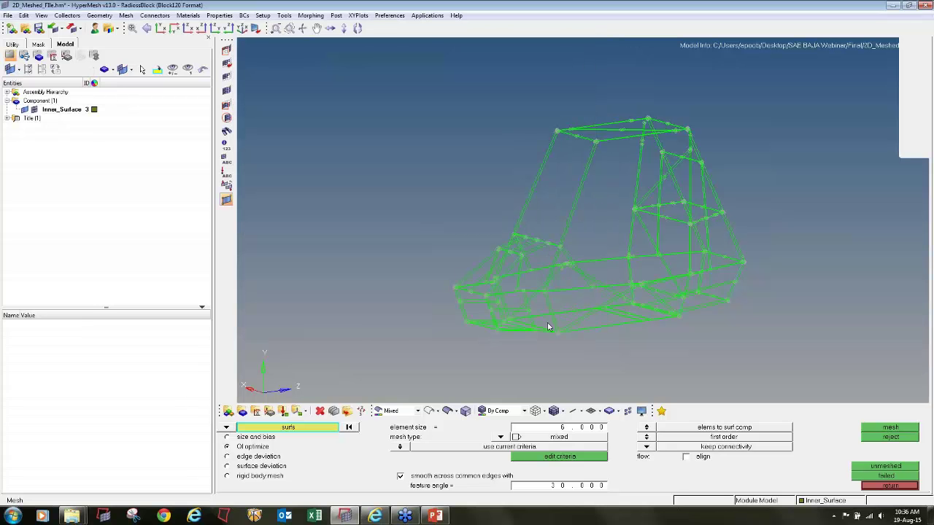
# Turn on align and size flow, and mesh all the roll cage surfaces
pyautogui.click(686, 457)
pyautogui.click(744, 457)
pyautogui.keyDown('shift'); pyautogui.moveTo(383, 83); pyautogui.dragTo(734, 293); pyautogui.keyUp('shift')
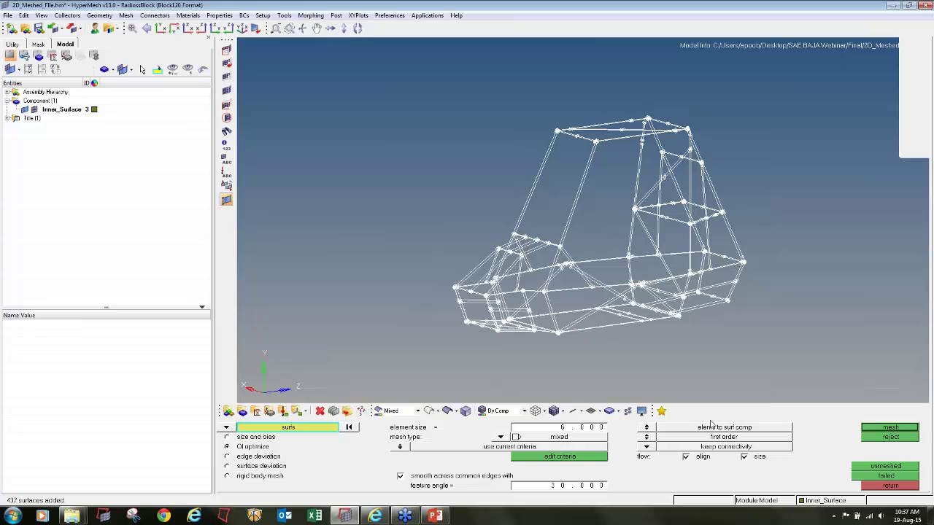
pyautogui.click(889, 427)
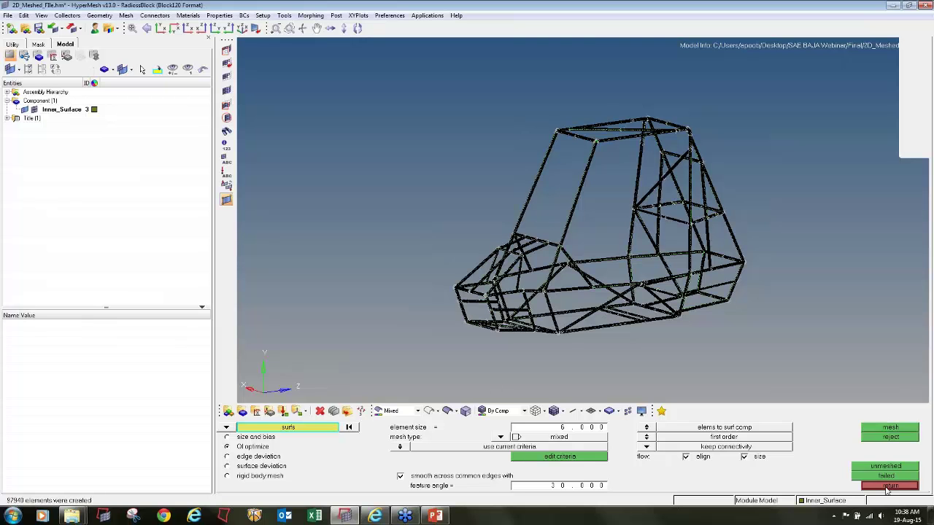
pyautogui.click(890, 486)
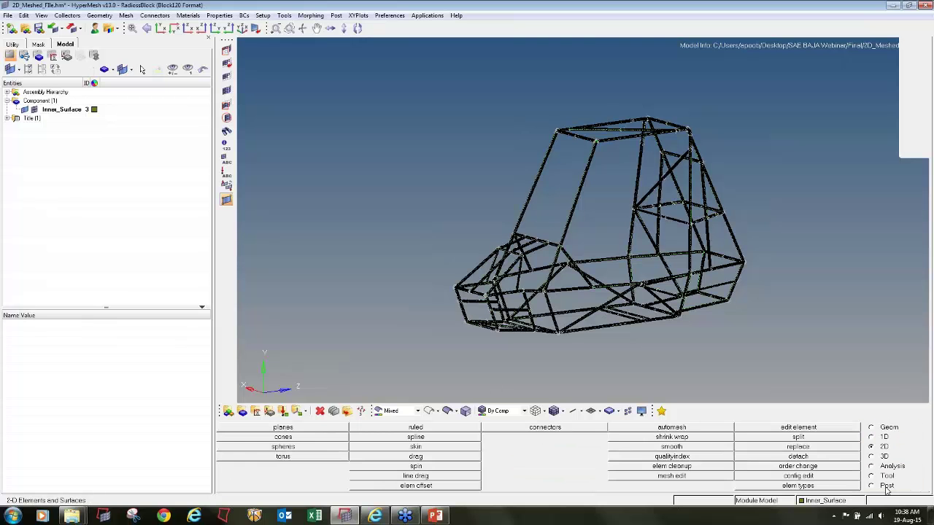
# Hide the Inner_Surface component's geometry and inspect the mesh along the roll cage tubes and joints
pyautogui.click(25, 110)
pyautogui.keyDown('ctrl'); pyautogui.moveTo(495, 168); pyautogui.dragTo(550, 244); pyautogui.keyUp('ctrl')
pyautogui.keyDown('ctrl'); pyautogui.scroll(3, 555, 238); pyautogui.keyUp('ctrl')
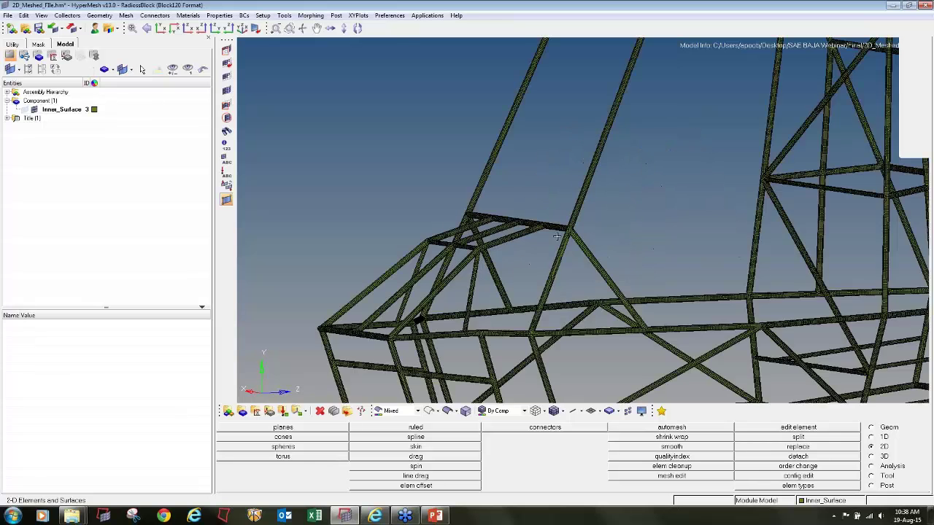
pyautogui.scroll(4, 556, 235)
pyautogui.scroll(-10, 583, 220)
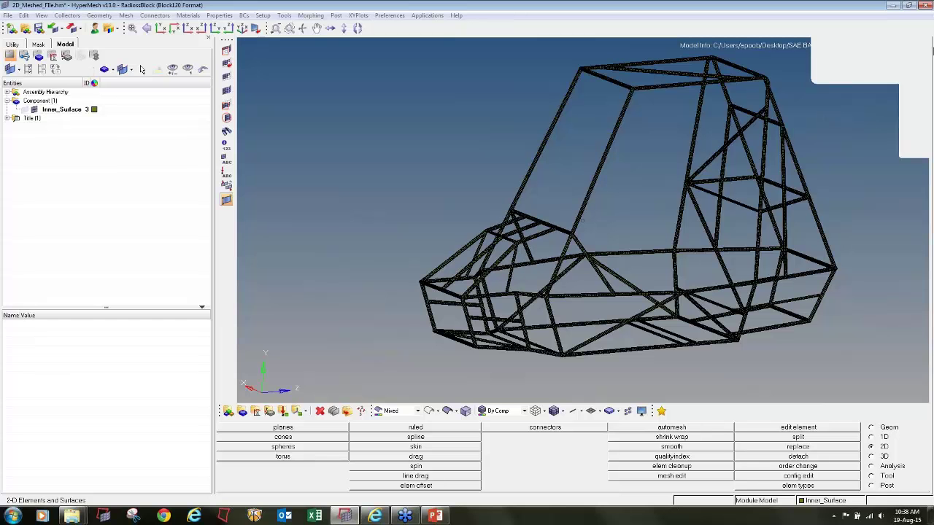
pyautogui.keyDown('ctrl'); pyautogui.moveTo(660, 205); pyautogui.dragTo(645, 201); pyautogui.keyUp('ctrl')
pyautogui.keyDown('ctrl'); pyautogui.moveTo(645, 200); pyautogui.dragTo(583, 187, button='right'); pyautogui.keyUp('ctrl')
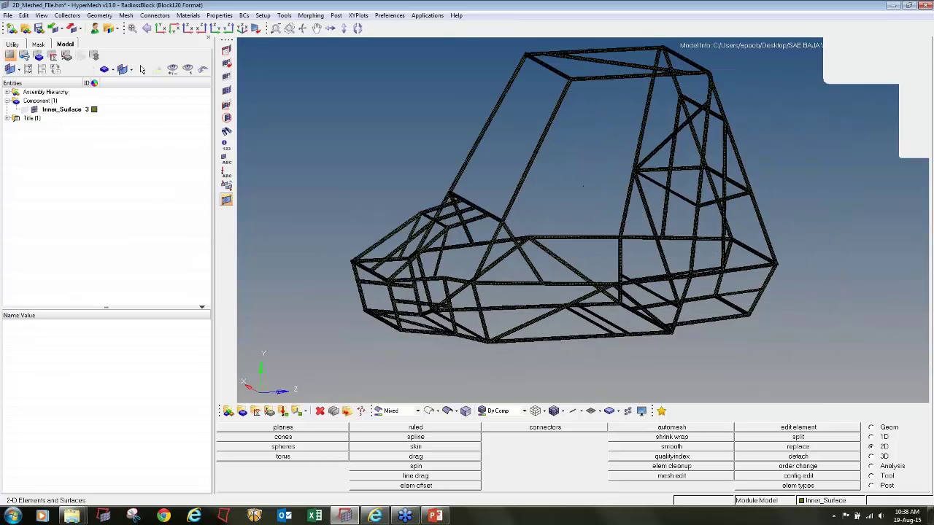
pyautogui.scroll(-3, 792, 210)
pyautogui.keyDown('ctrl'); pyautogui.moveTo(792, 210); pyautogui.dragTo(775, 233); pyautogui.keyUp('ctrl')
pyautogui.scroll(5, 584, 232)
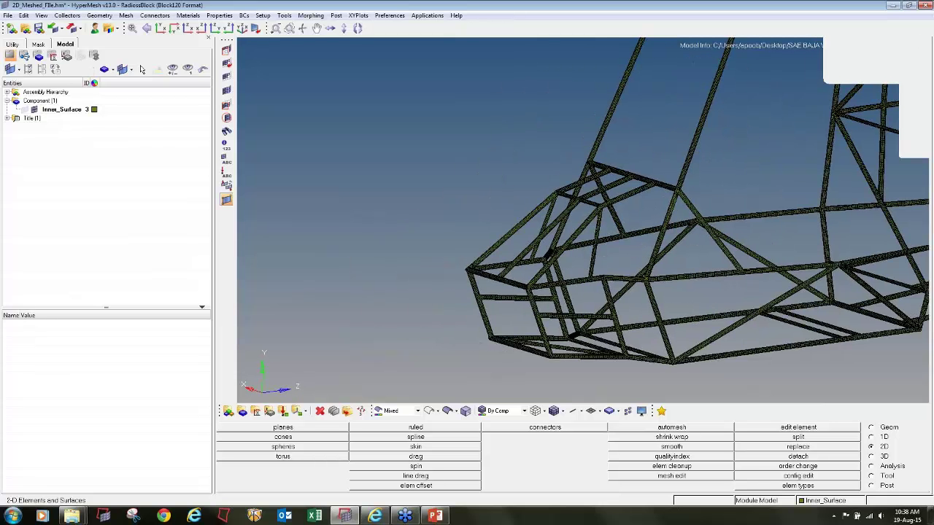
pyautogui.scroll(-5, 701, 272)
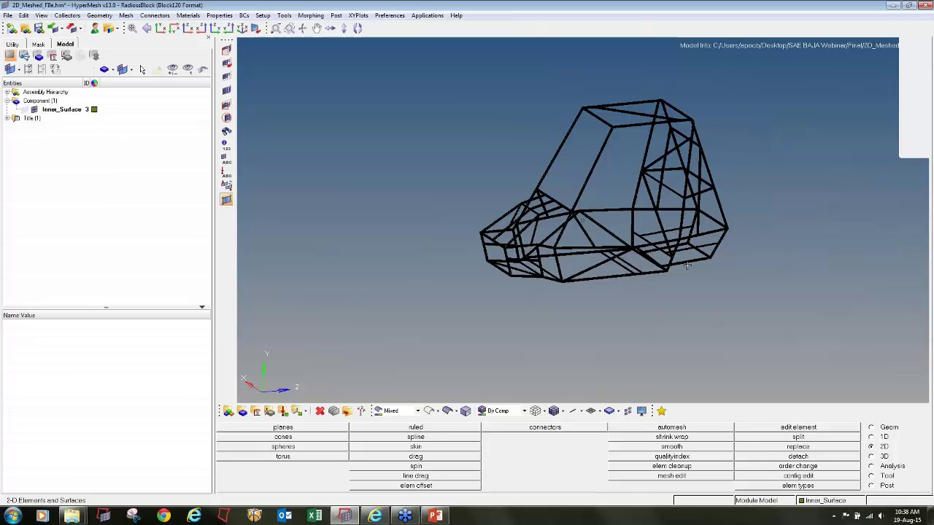
# Check all roll cage elements for free edges using a tolerance of 0.1
pyautogui.hotkey('shift', 'F3')
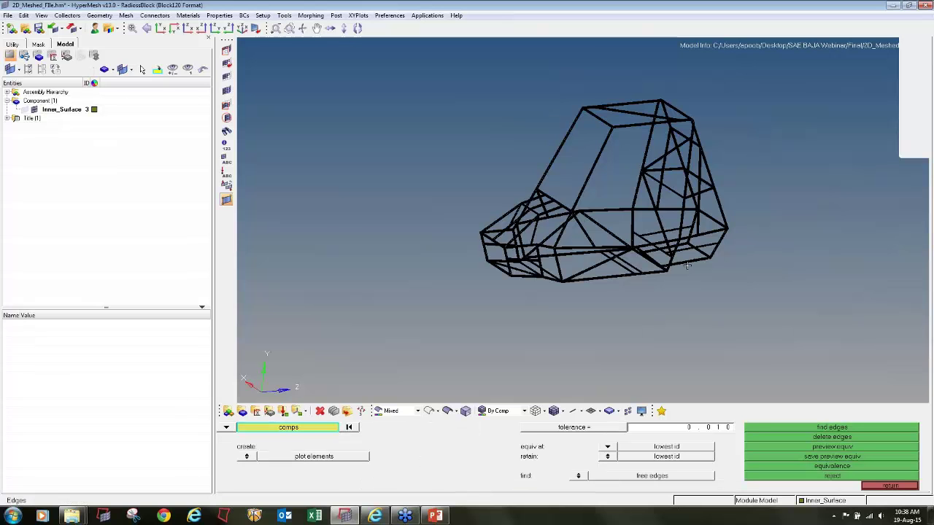
pyautogui.click(227, 427)
pyautogui.click(263, 443)
pyautogui.keyDown('ctrl'); pyautogui.moveTo(573, 170); pyautogui.dragTo(574, 208, button='right'); pyautogui.keyUp('ctrl')
pyautogui.keyDown('shift'); pyautogui.moveTo(400, 87); pyautogui.dragTo(844, 358); pyautogui.keyUp('shift')
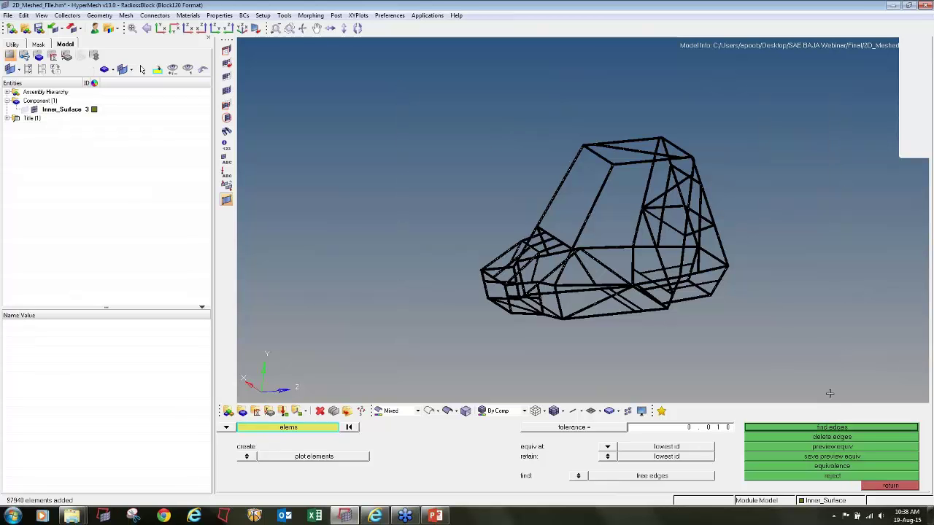
pyautogui.click(713, 429)
pyautogui.write('0.100')
pyautogui.click(780, 429)
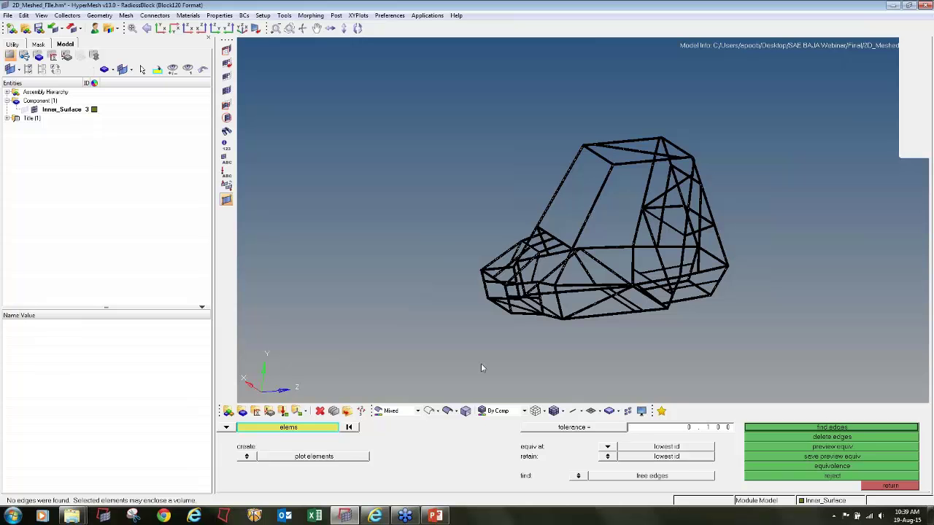
pyautogui.click(353, 427)
pyautogui.press('Escape')
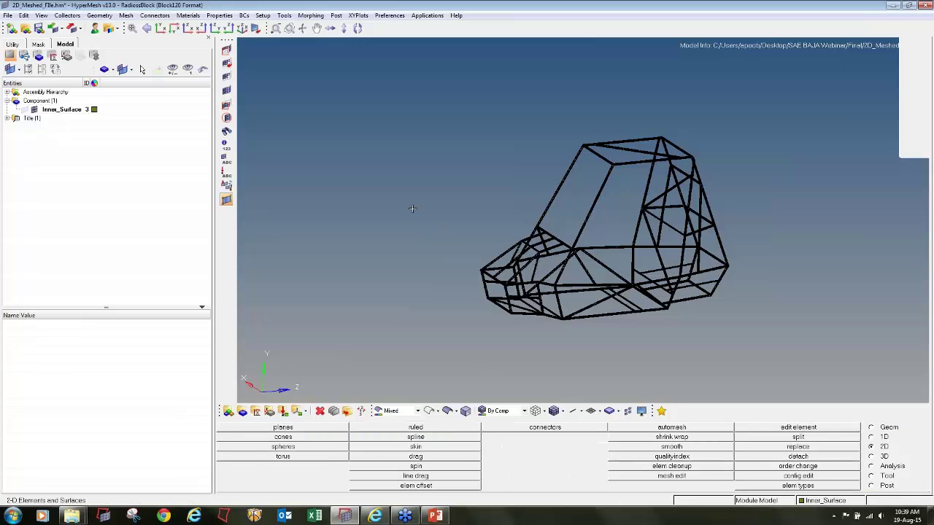
# Check the 2D elements for lengths below 4 and save the failed ones
pyautogui.press('F10')
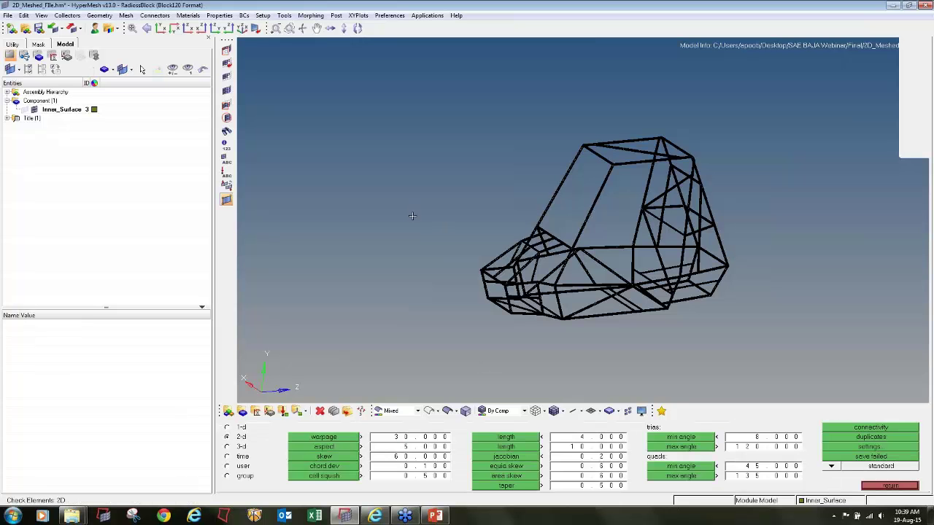
pyautogui.click(506, 437)
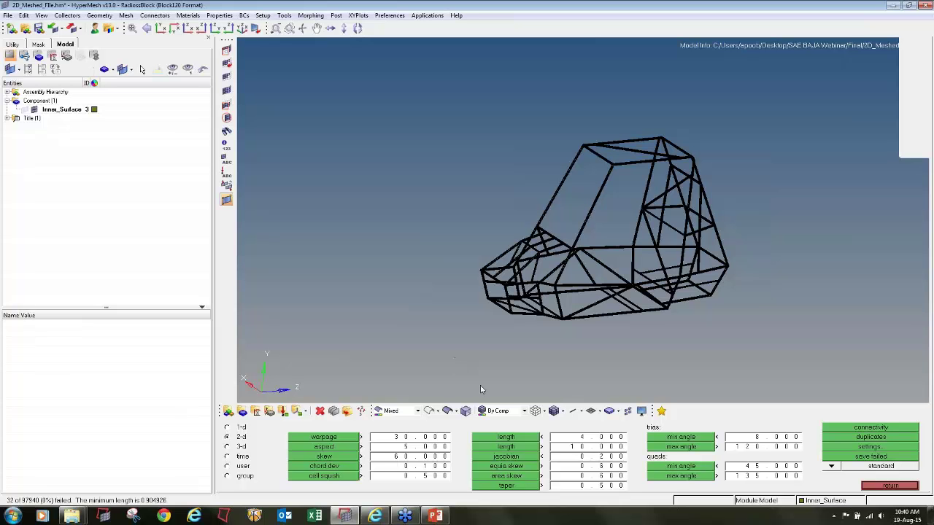
pyautogui.click(853, 457)
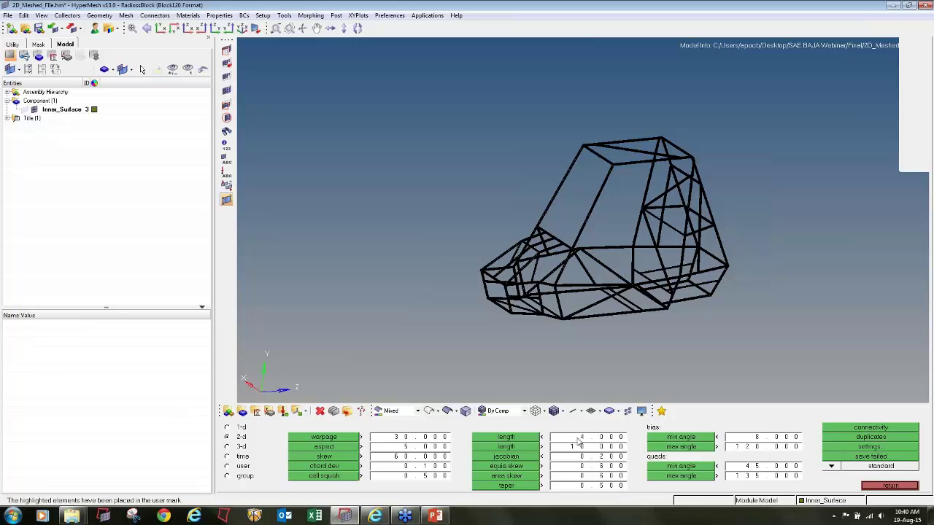
# Retrieve the saved failed elements, mask them, and reverse the mask to isolate them on screen
pyautogui.press('F5')
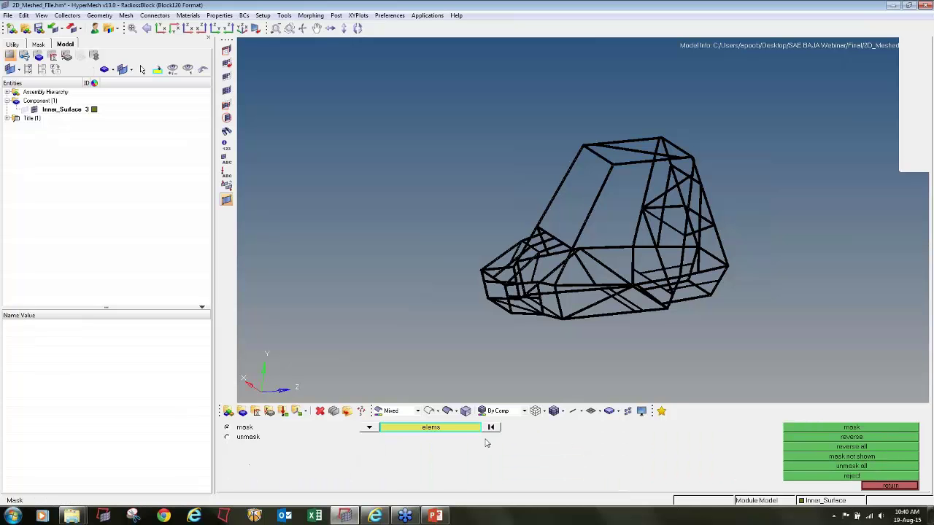
pyautogui.click(429, 428)
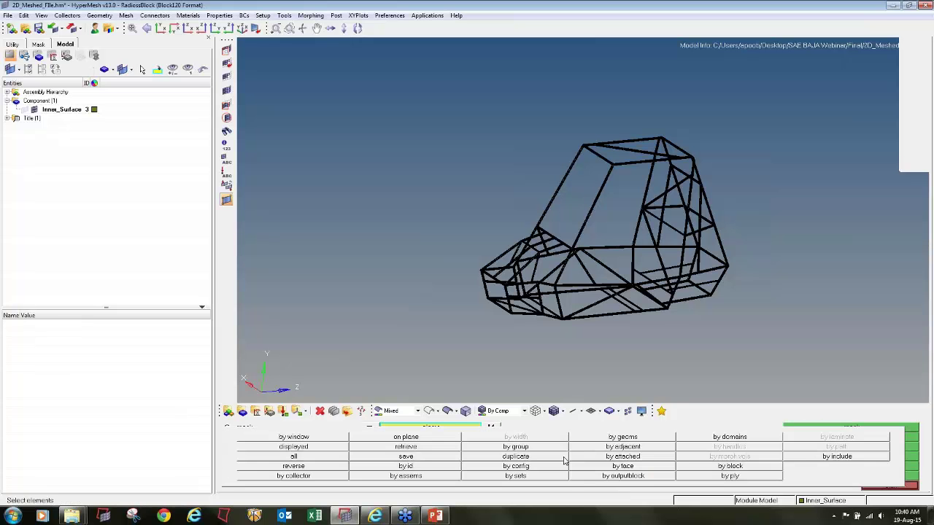
pyautogui.click(406, 448)
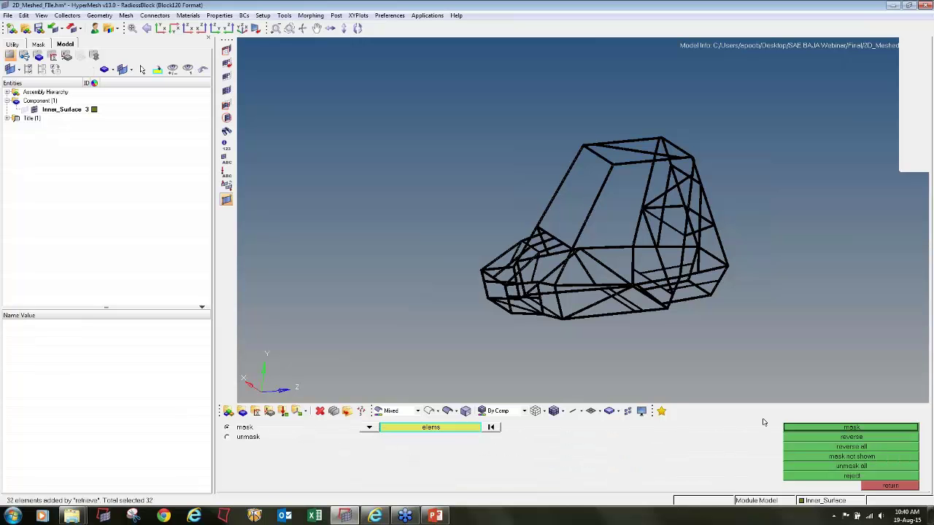
pyautogui.click(813, 430)
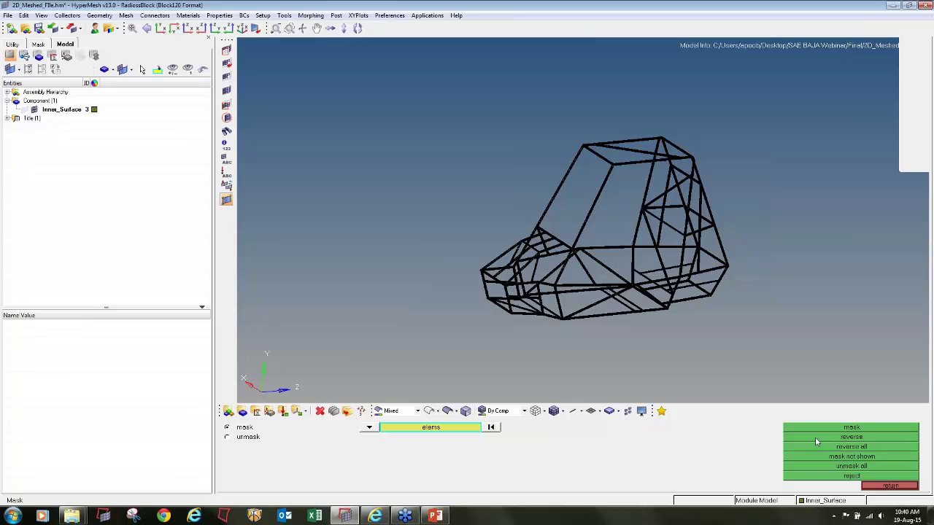
pyautogui.click(815, 437)
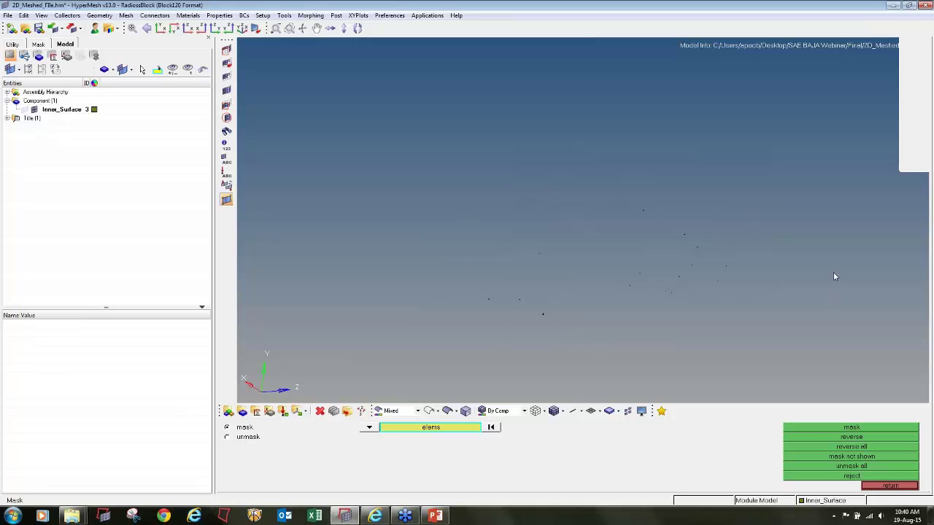
# Place temporary nodes on all displayed nodes of the failed elements, and unmask all elements of the roll cage
pyautogui.hotkey('shift', 'F2')
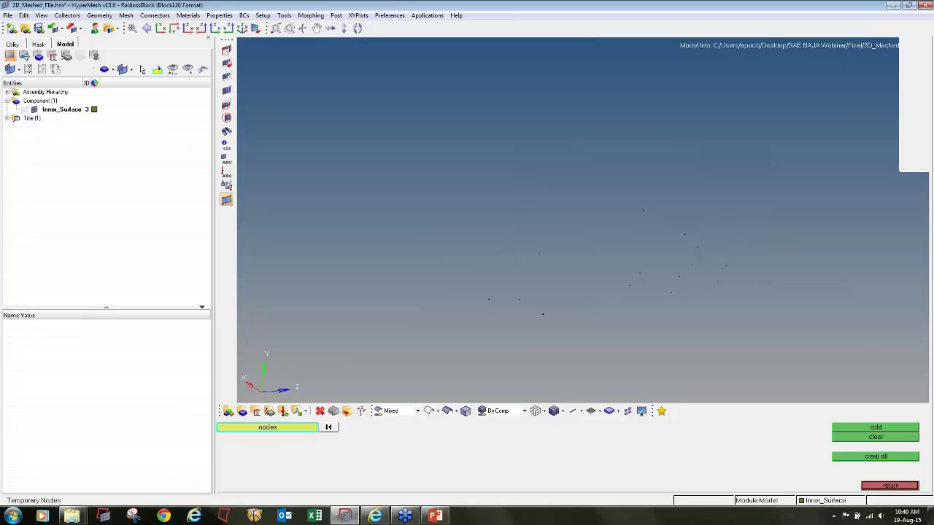
pyautogui.click(299, 428)
pyautogui.click(332, 454)
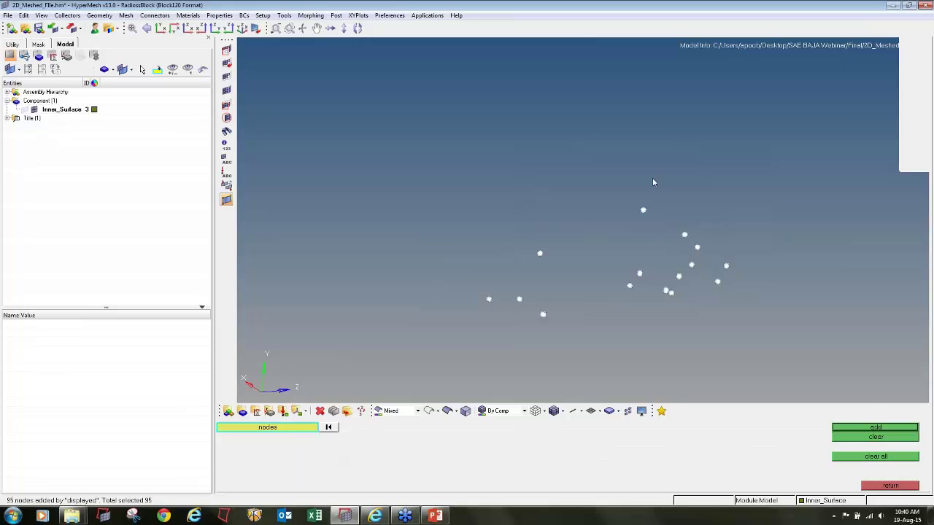
pyautogui.click(874, 428)
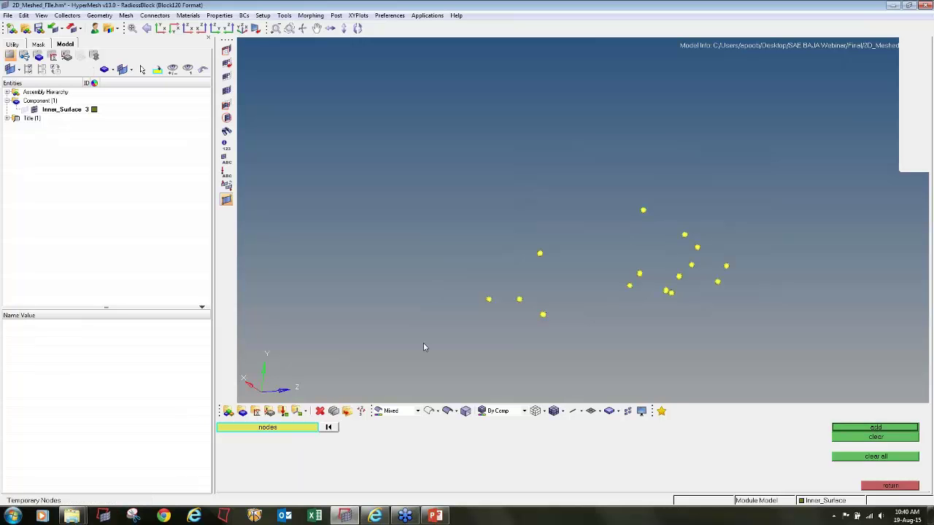
pyautogui.press('F5')
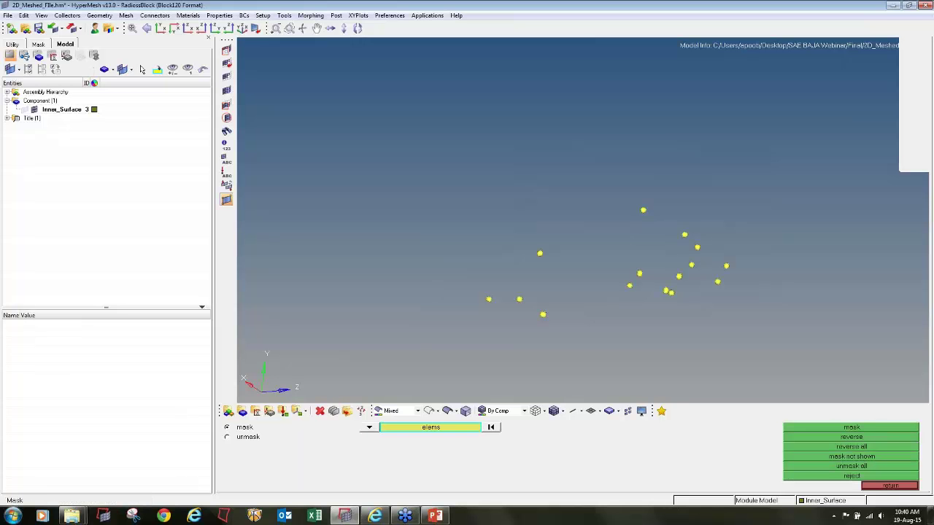
pyautogui.click(823, 467)
# Examine the elements marked by temporary nodes where the diagonal brace meets the roll cage corner joint
pyautogui.scroll(3, 480, 300)
pyautogui.scroll(3, 489, 300)
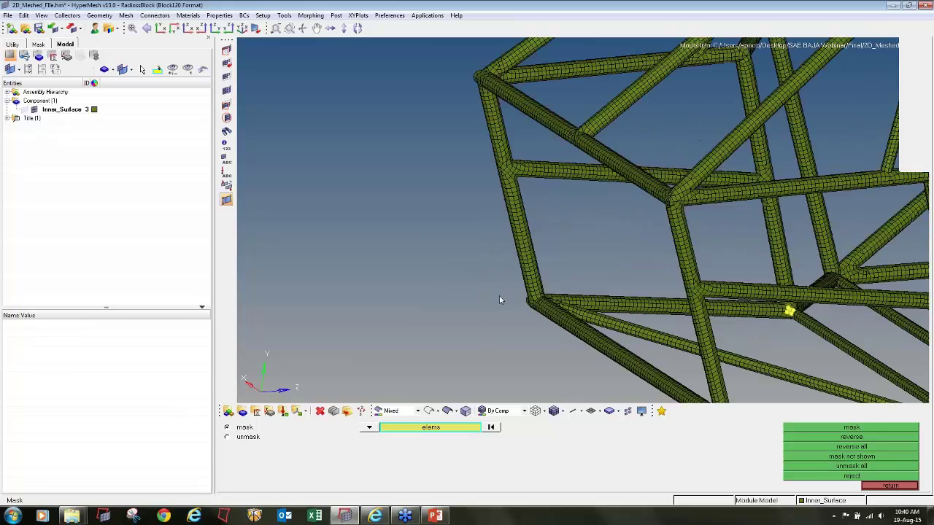
pyautogui.moveTo(555, 295)
pyautogui.keyDown('ctrl'); pyautogui.mouseDown()
pyautogui.moveTo(575, 299)
pyautogui.moveTo(511, 146)
pyautogui.mouseUp(); pyautogui.keyUp('ctrl')
pyautogui.keyDown('ctrl'); pyautogui.moveTo(496, 138); pyautogui.dragTo(521, 299, button='right'); pyautogui.keyUp('ctrl')
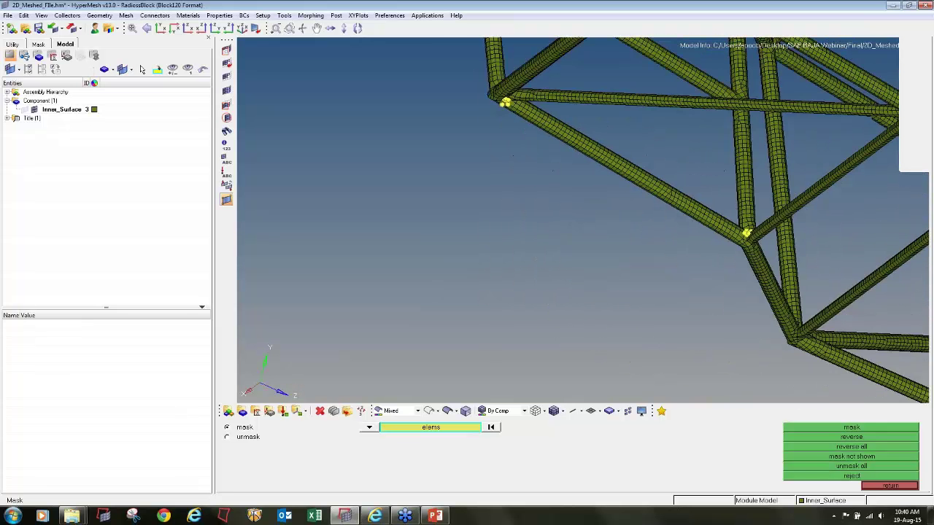
pyautogui.keyDown('ctrl'); pyautogui.scroll(2, 523, 168); pyautogui.keyUp('ctrl')
pyautogui.keyDown('ctrl'); pyautogui.moveTo(488, 55); pyautogui.dragTo(498, 163, button='right'); pyautogui.keyUp('ctrl')
pyautogui.keyDown('ctrl'); pyautogui.scroll(2, 497, 163); pyautogui.keyUp('ctrl')
pyautogui.moveTo(532, 183)
pyautogui.keyDown('ctrl'); pyautogui.mouseDown()
pyautogui.moveTo(577, 255)
pyautogui.moveTo(522, 187)
pyautogui.mouseUp(); pyautogui.keyUp('ctrl')
pyautogui.scroll(2, 522, 187)
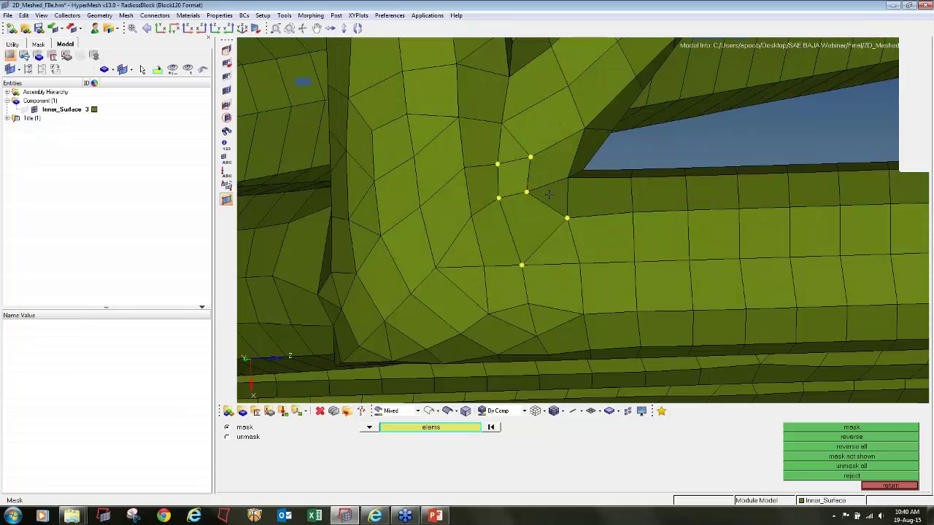
pyautogui.scroll(-4, 522, 186)
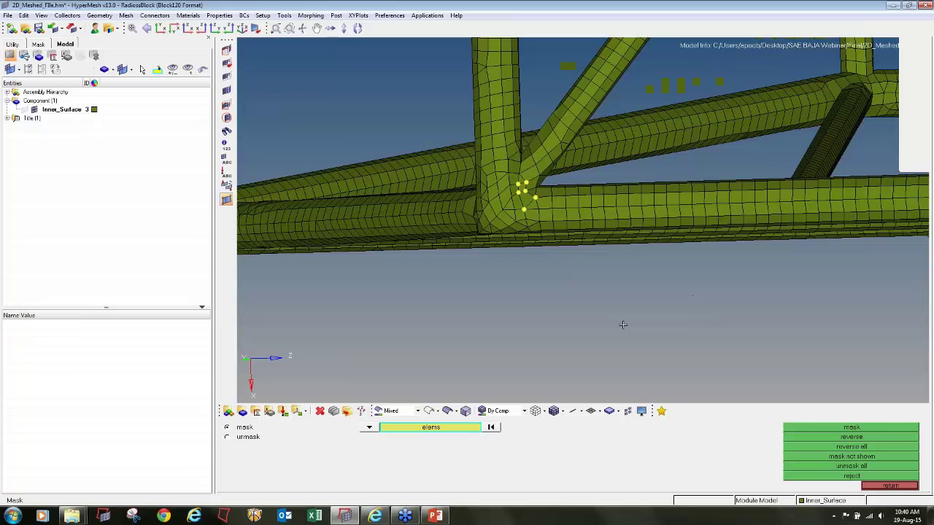
# Leave the mask and element check tools and open the 2D quality index at the marked joint
pyautogui.click(874, 487)
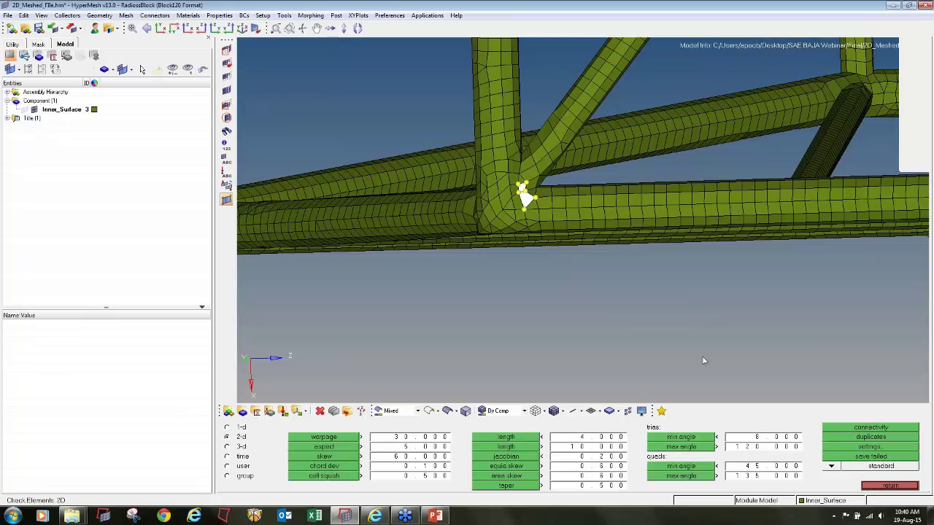
pyautogui.click(907, 486)
pyautogui.scroll(4, 521, 198)
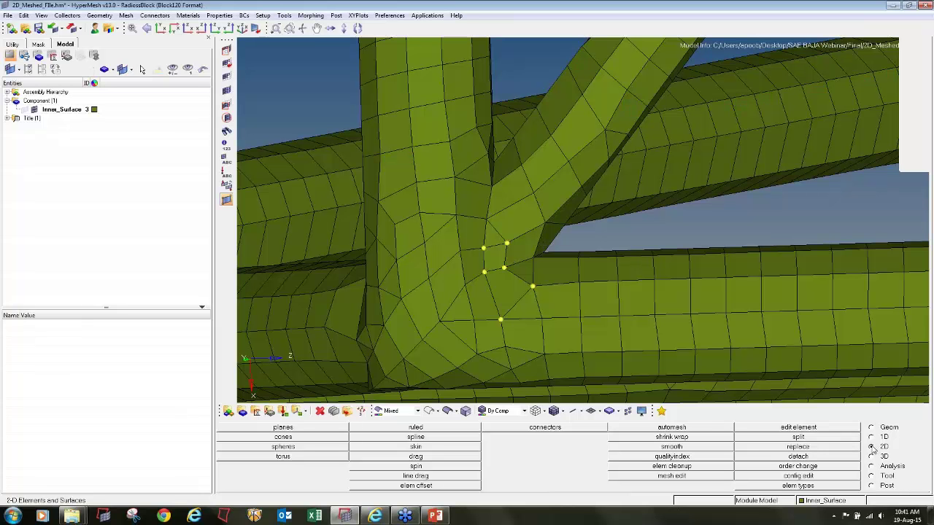
pyautogui.click(670, 457)
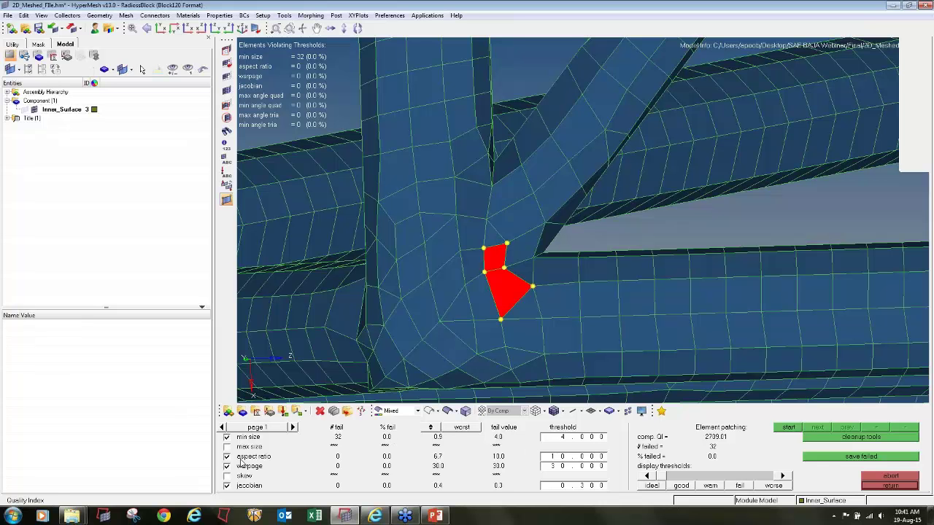
# Disable the aspect ratio, warpage, jacobian, and quad and tria angle criteria, leaving only min size active
pyautogui.click(226, 457)
pyautogui.click(226, 466)
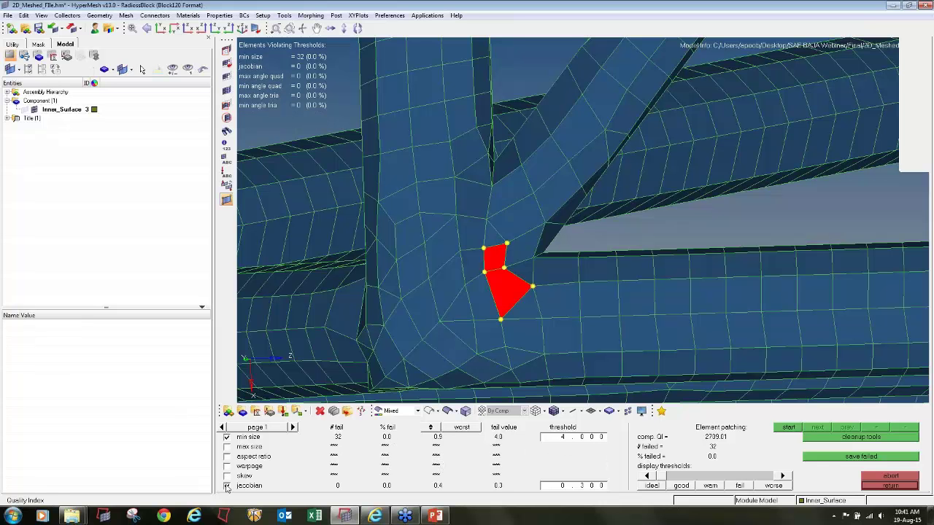
pyautogui.click(227, 485)
pyautogui.click(292, 428)
pyautogui.click(227, 437)
pyautogui.click(226, 446)
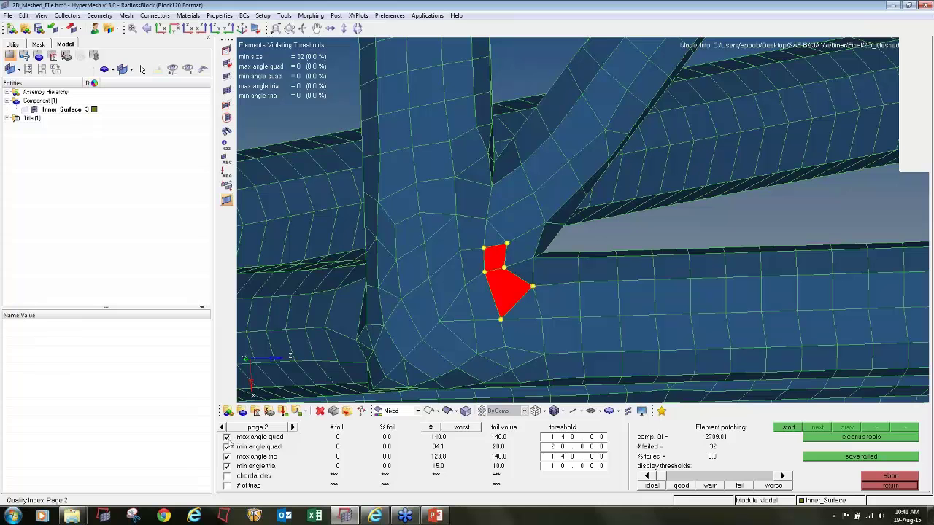
pyautogui.click(226, 456)
pyautogui.click(226, 466)
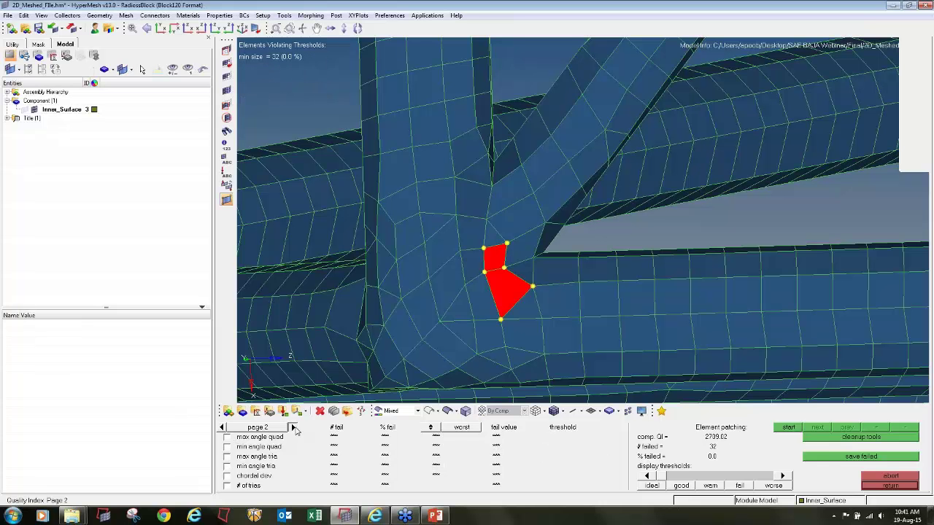
# Use element optimize from the cleanup tools on the failed elements and their neighbours at the marked joint
pyautogui.click(292, 427)
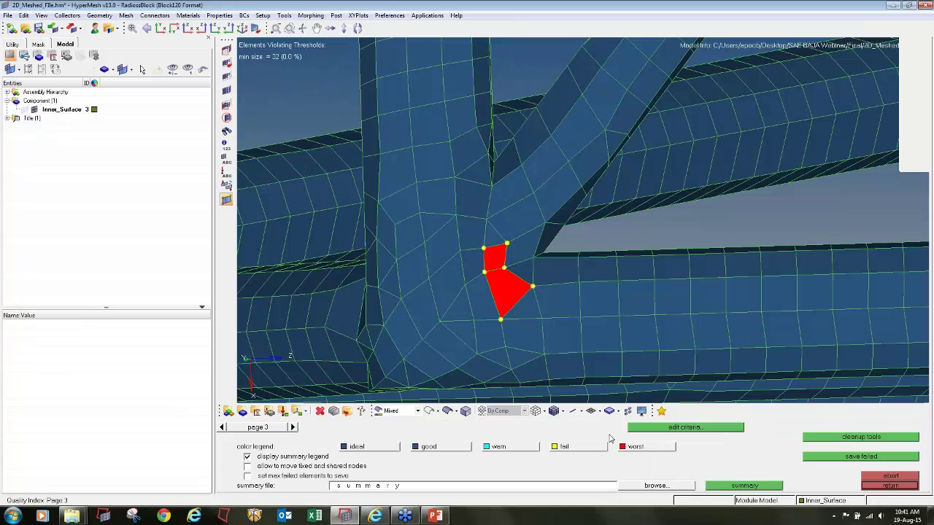
pyautogui.click(828, 439)
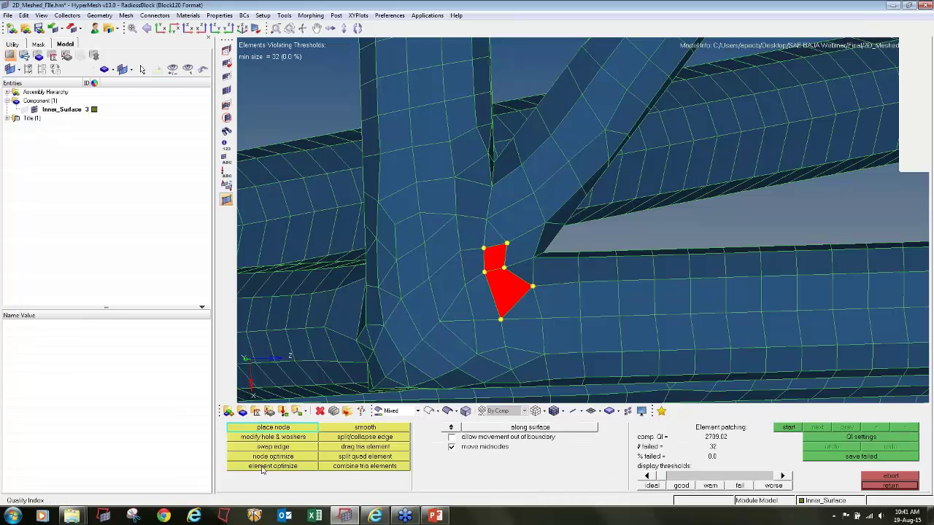
pyautogui.click(264, 467)
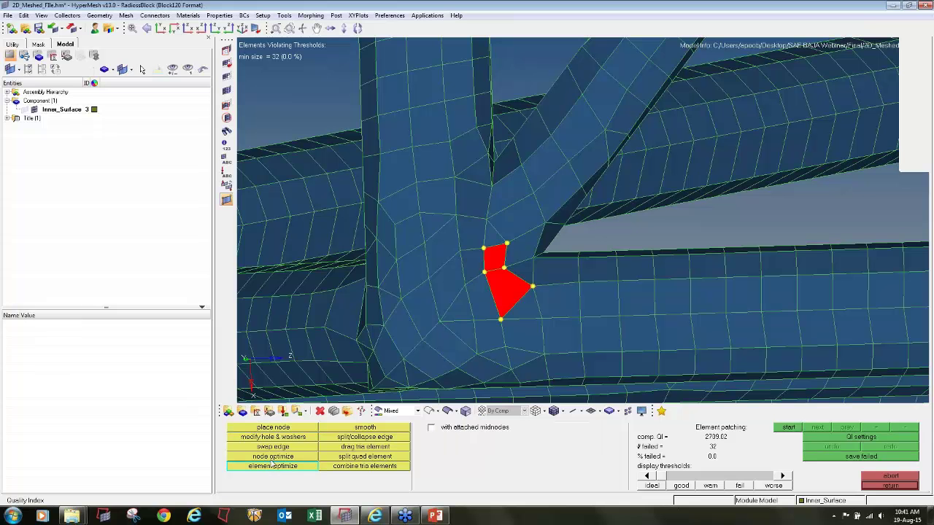
pyautogui.click(498, 258)
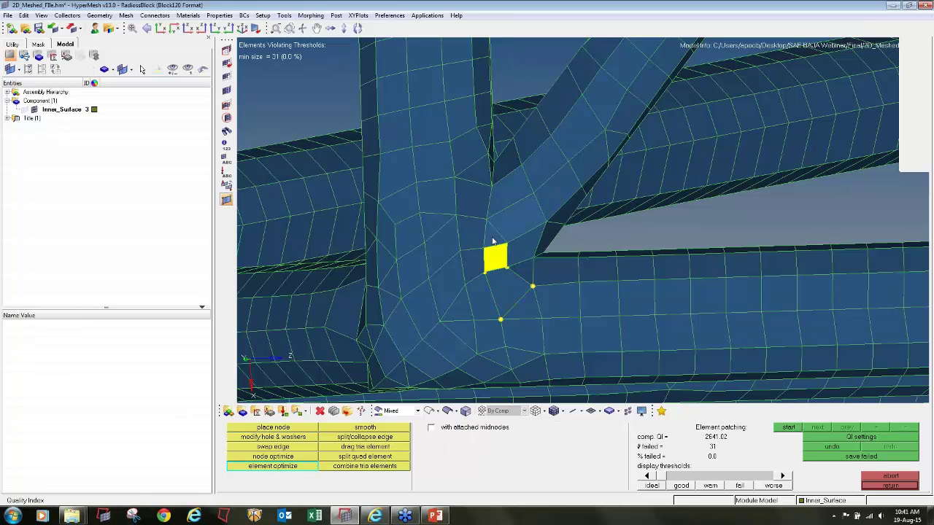
pyautogui.click(497, 254)
pyautogui.click(504, 230)
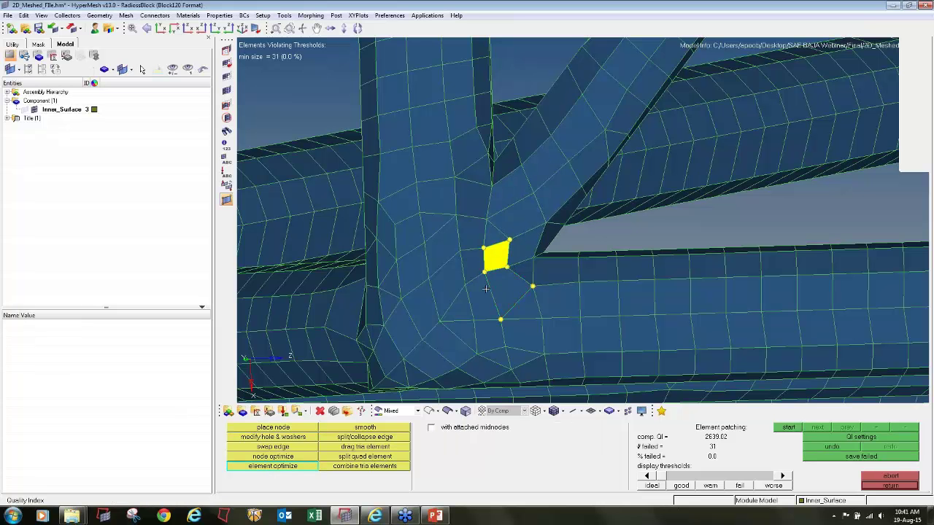
pyautogui.click(487, 289)
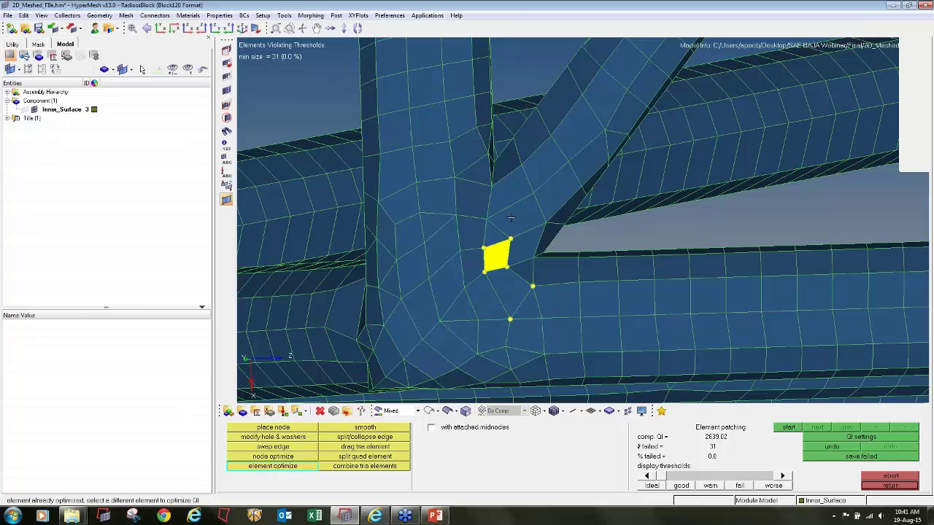
pyautogui.click(501, 253)
# Examine the other temporary node locations around the roll cage for elements still failing the min size criterion
pyautogui.scroll(-2, 502, 260)
pyautogui.keyDown('ctrl'); pyautogui.scroll(-6, 502, 260); pyautogui.keyUp('ctrl')
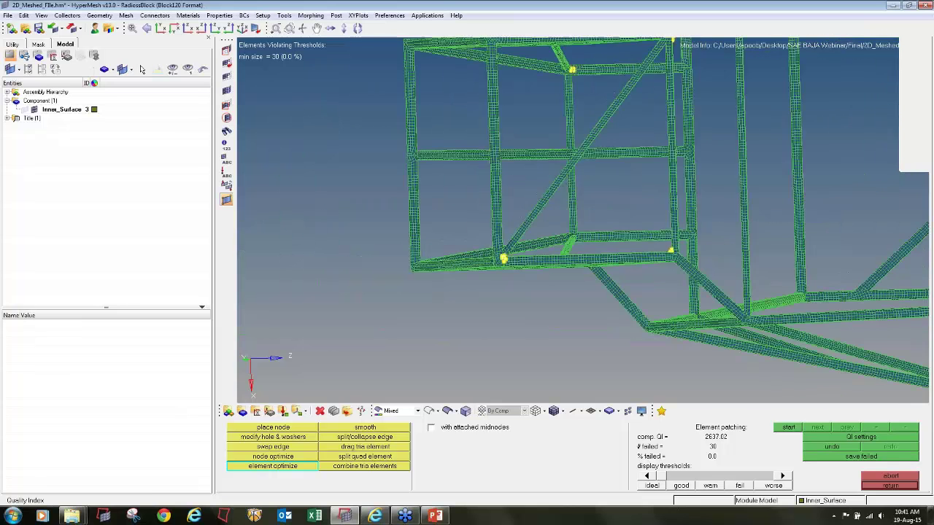
pyautogui.keyDown('ctrl'); pyautogui.moveTo(502, 260); pyautogui.dragTo(512, 343); pyautogui.keyUp('ctrl')
pyautogui.keyDown('ctrl'); pyautogui.scroll(-4, 510, 329); pyautogui.keyUp('ctrl')
pyautogui.keyDown('ctrl'); pyautogui.scroll(4, 596, 207); pyautogui.keyUp('ctrl')
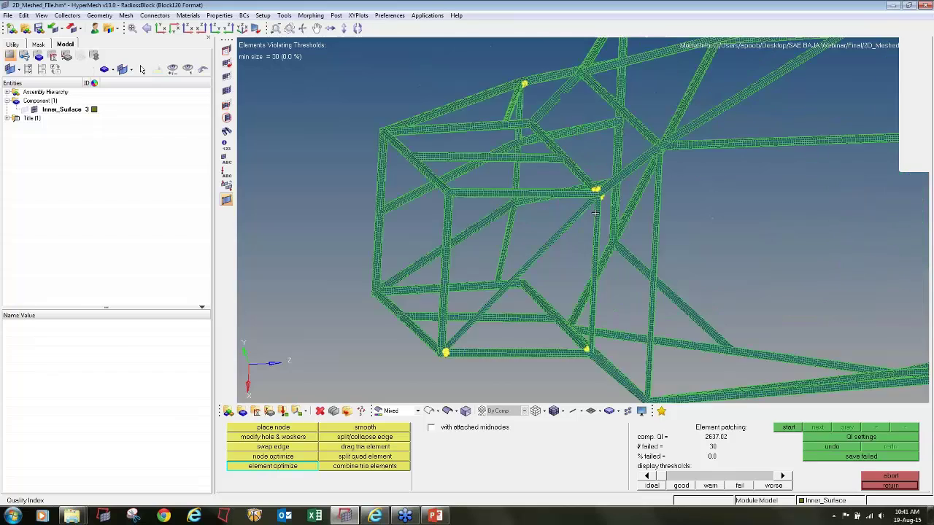
pyautogui.keyDown('ctrl'); pyautogui.scroll(-4, 585, 265); pyautogui.keyUp('ctrl')
pyautogui.scroll(5, 595, 334)
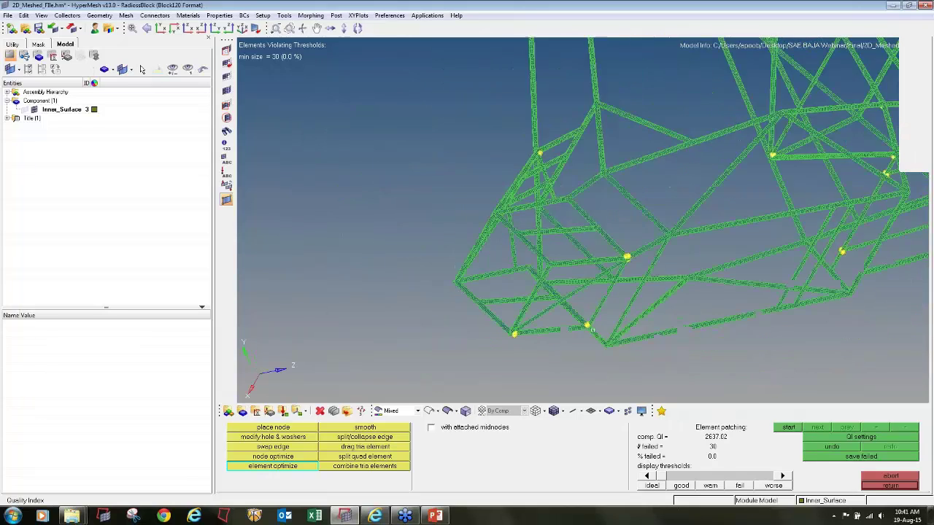
pyautogui.scroll(5, 597, 302)
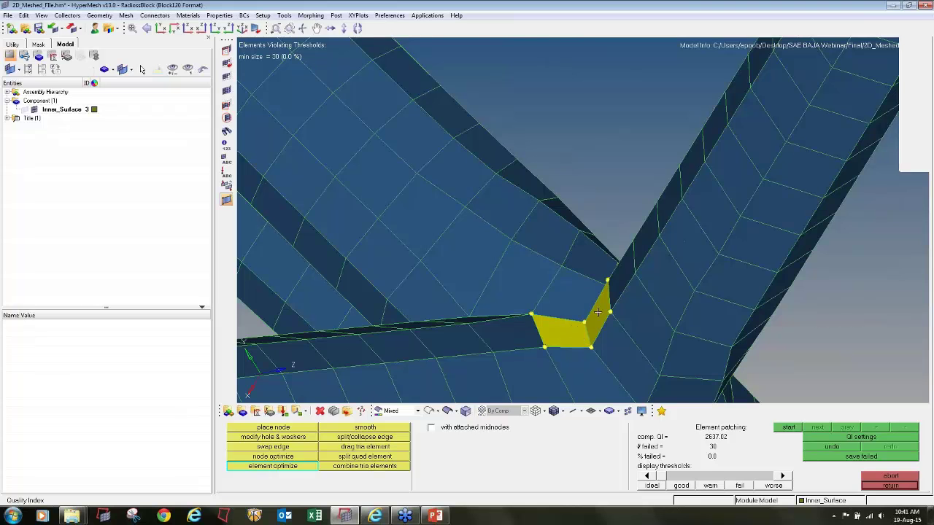
pyautogui.scroll(-8, 598, 312)
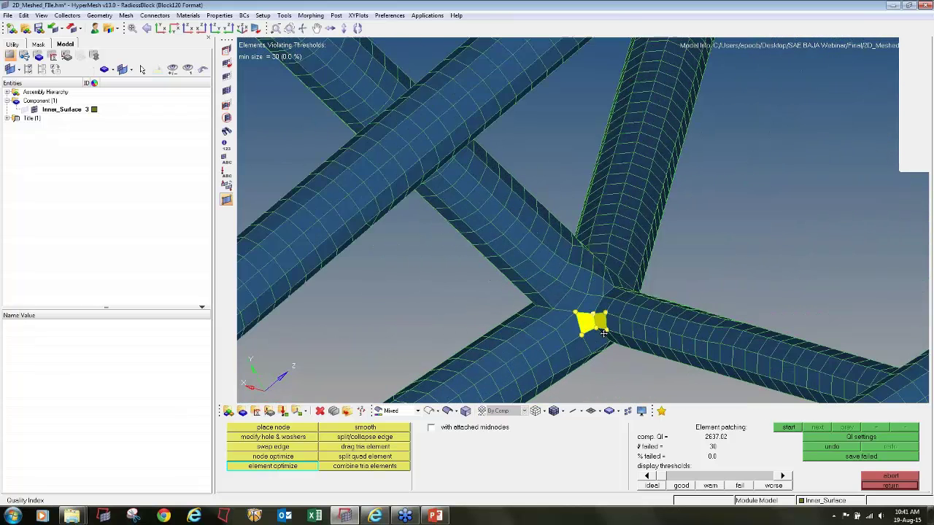
pyautogui.scroll(3, 604, 333)
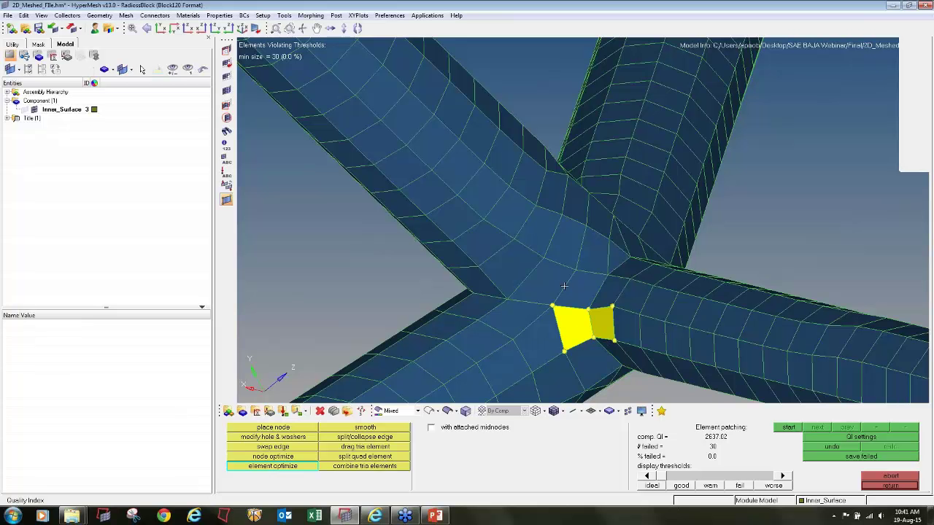
pyautogui.scroll(-5, 602, 322)
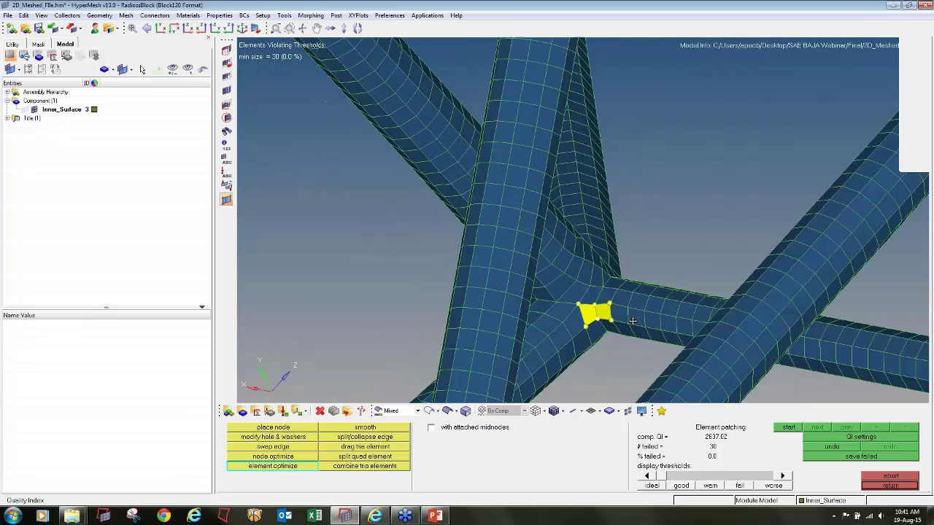
pyautogui.scroll(5, 637, 312)
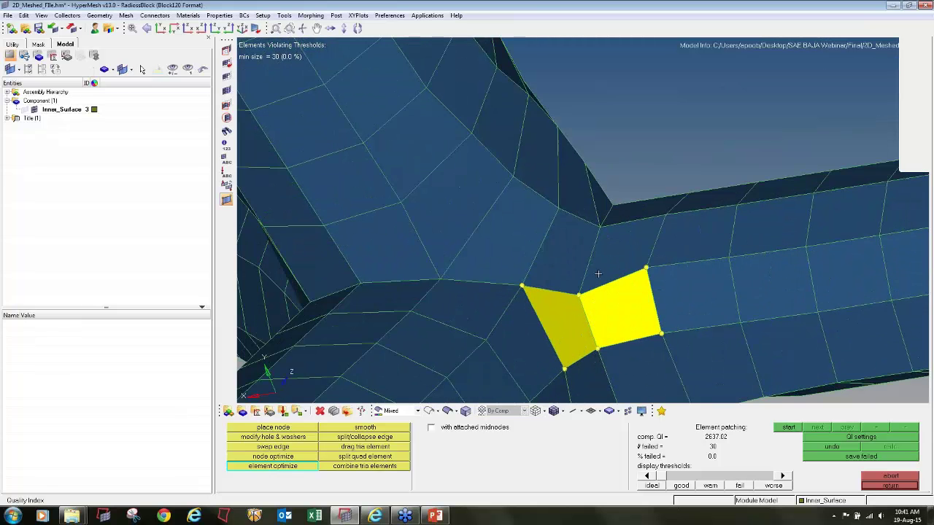
pyautogui.scroll(-8, 598, 274)
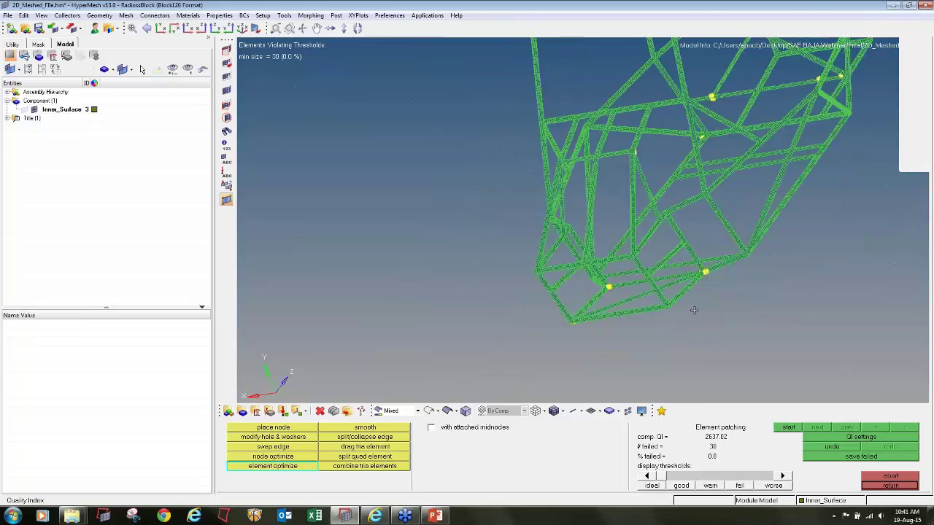
# Optimize the failed red element at the joint between the long tube and the upper diagonal tube
pyautogui.scroll(8, 694, 310)
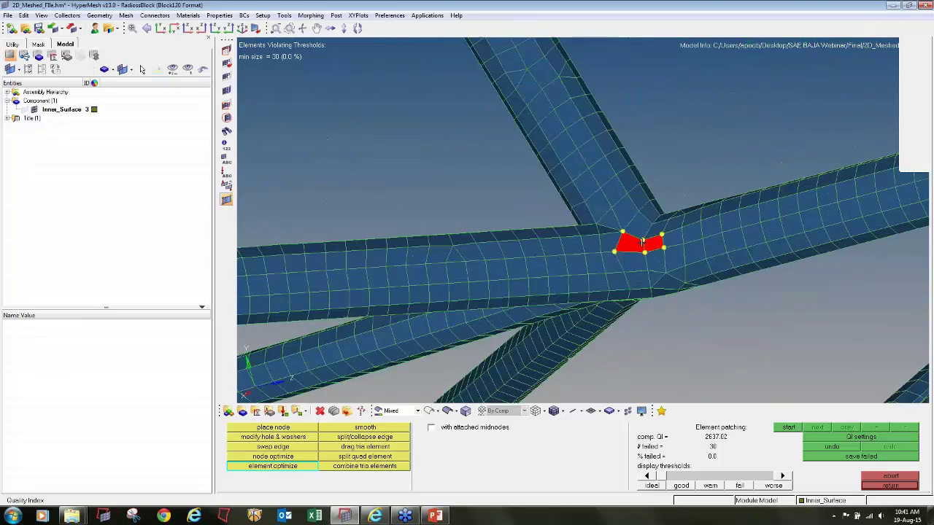
pyautogui.scroll(2, 642, 243)
pyautogui.click(640, 243)
# Optimize the failed red elements and their neighbours at the next marked joint, where a side tube branches off the main tube
pyautogui.scroll(-8, 635, 243)
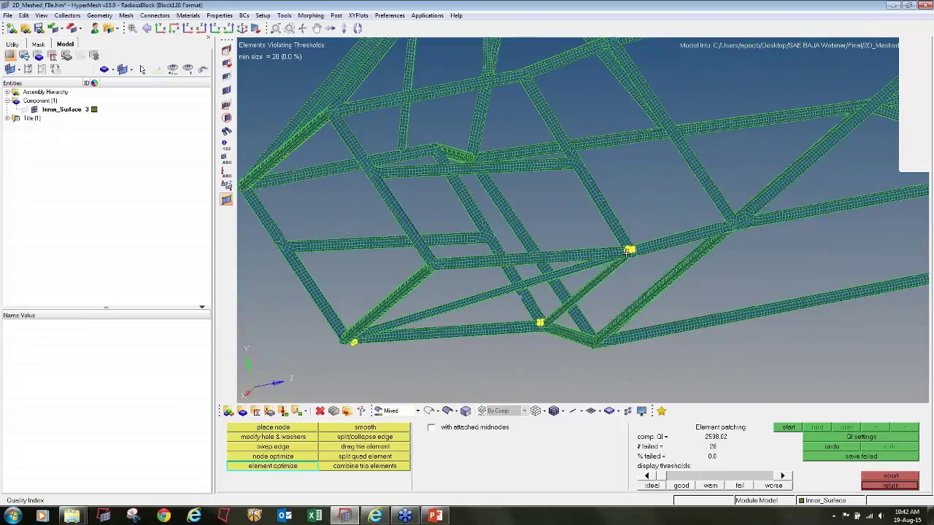
pyautogui.keyDown('ctrl'); pyautogui.moveTo(632, 251); pyautogui.dragTo(632, 223); pyautogui.keyUp('ctrl')
pyautogui.scroll(8, 473, 221)
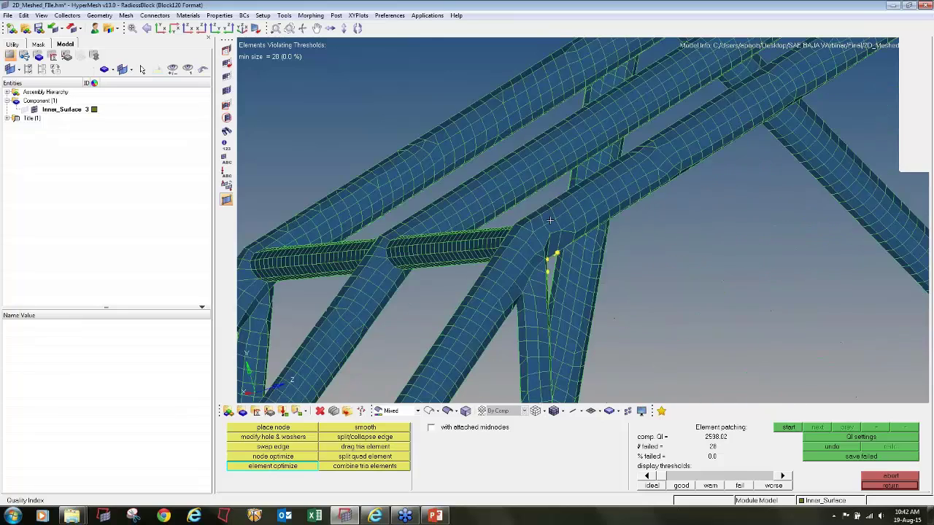
pyautogui.keyDown('ctrl'); pyautogui.moveTo(472, 222); pyautogui.dragTo(534, 246); pyautogui.keyUp('ctrl')
pyautogui.scroll(2, 535, 245)
pyautogui.scroll(2, 533, 246)
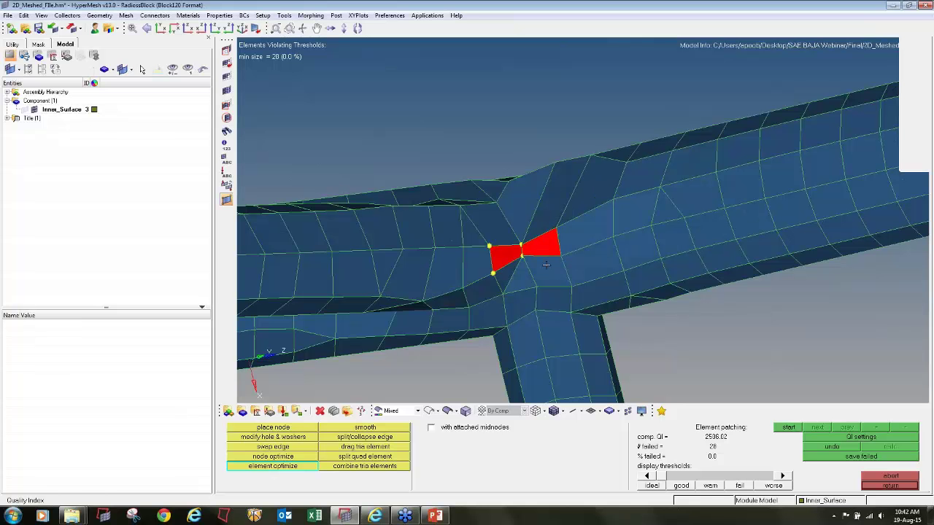
pyautogui.click(547, 266)
pyautogui.click(508, 260)
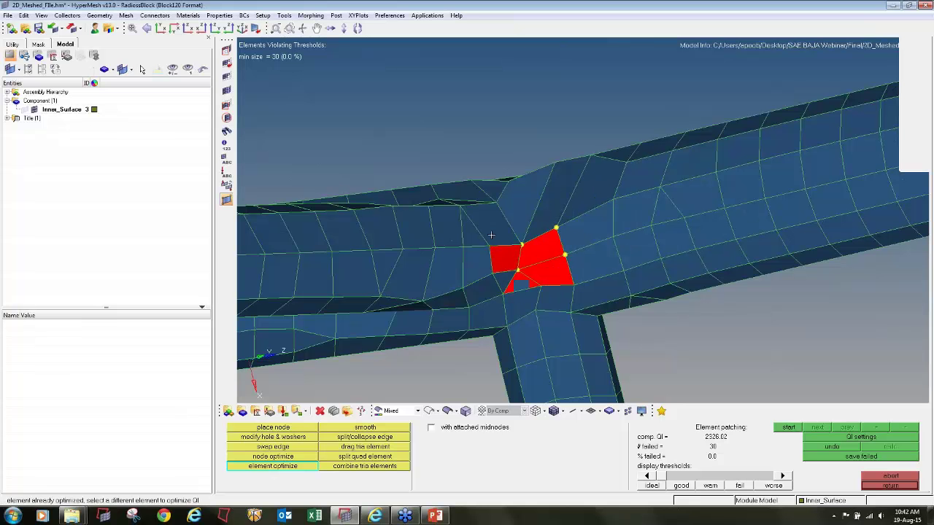
pyautogui.click(524, 283)
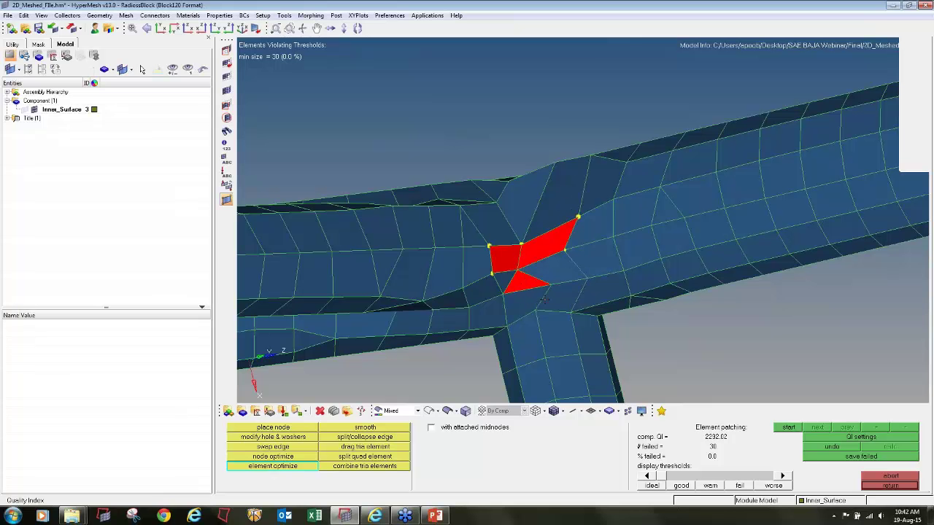
pyautogui.click(496, 226)
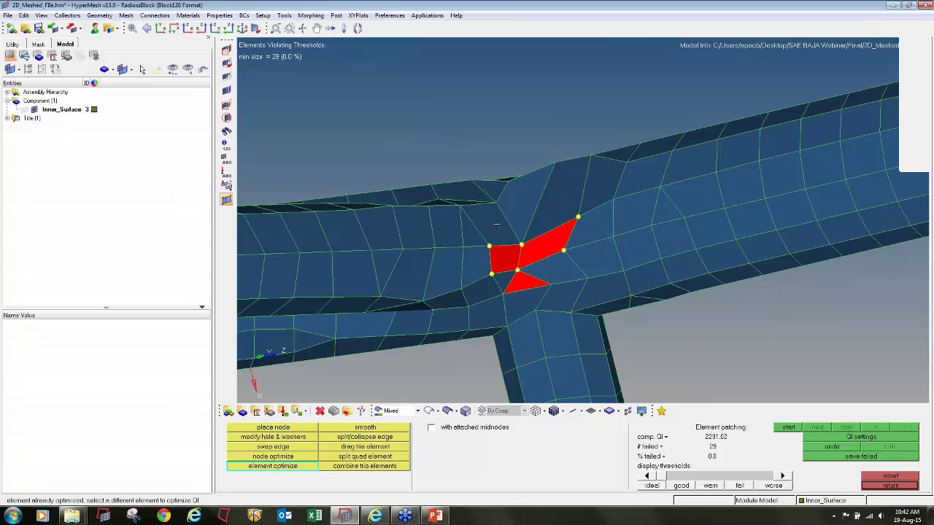
# Try to optimize the remaining failed elements at the same joint and the elements bordering them
pyautogui.keyDown('ctrl'); pyautogui.scroll(-2, 518, 242); pyautogui.keyUp('ctrl')
pyautogui.keyDown('ctrl'); pyautogui.moveTo(520, 237); pyautogui.dragTo(515, 248); pyautogui.keyUp('ctrl')
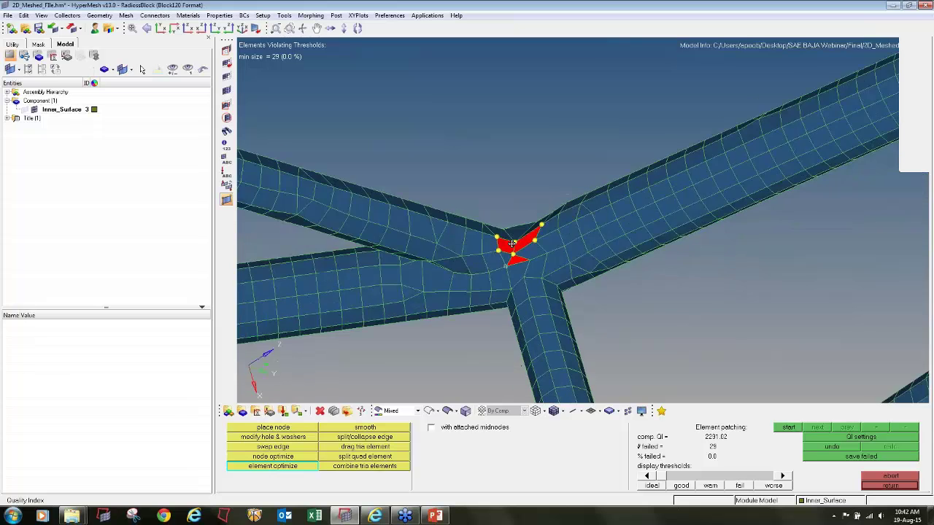
pyautogui.keyDown('ctrl'); pyautogui.scroll(3, 515, 247); pyautogui.keyUp('ctrl')
pyautogui.keyDown('ctrl'); pyautogui.scroll(3, 515, 247); pyautogui.keyUp('ctrl')
pyautogui.click(500, 235)
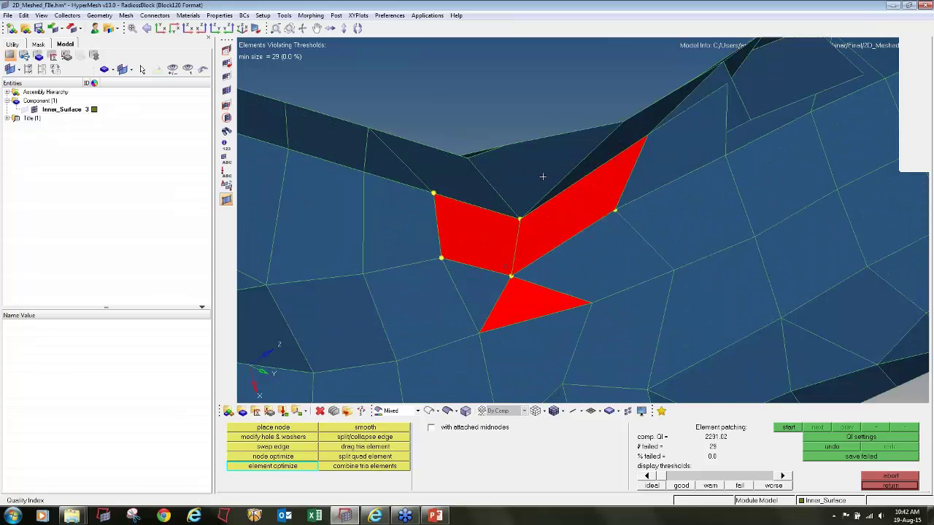
pyautogui.keyDown('ctrl'); pyautogui.scroll(-3, 537, 188); pyautogui.keyUp('ctrl')
pyautogui.keyDown('ctrl'); pyautogui.moveTo(536, 190); pyautogui.dragTo(505, 272); pyautogui.keyUp('ctrl')
pyautogui.click(505, 272)
pyautogui.click(510, 259)
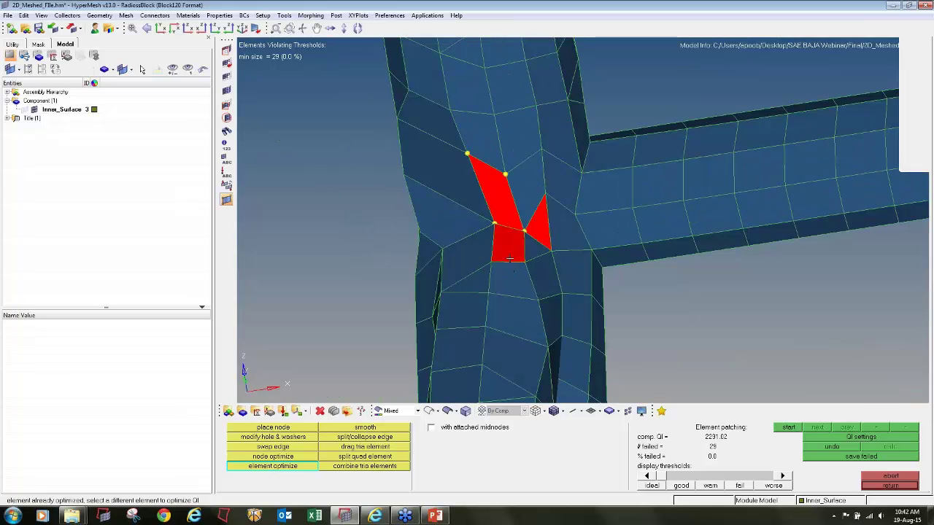
# Optimize the failed red element at the lower corner joint, beneath the start of the thick diagonal tube
pyautogui.keyDown('ctrl'); pyautogui.scroll(-12, 530, 213); pyautogui.keyUp('ctrl')
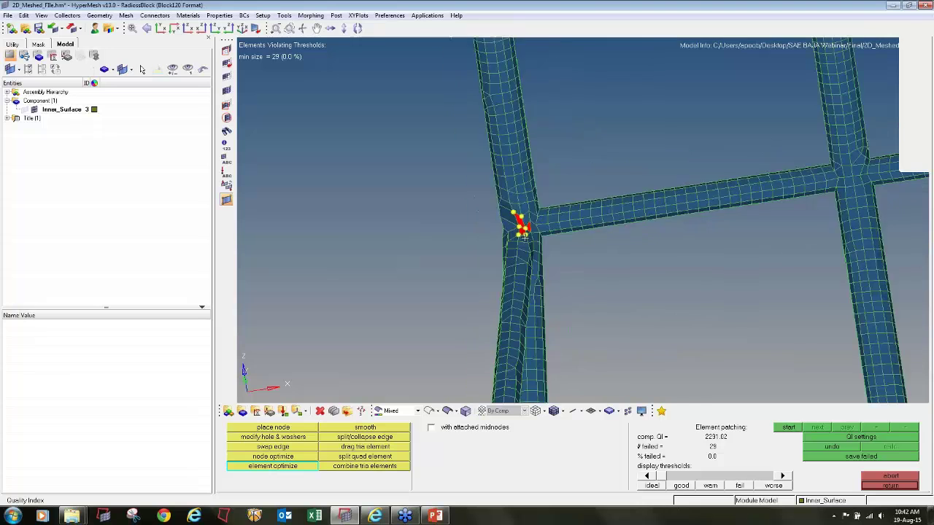
pyautogui.keyDown('ctrl'); pyautogui.moveTo(526, 250); pyautogui.dragTo(435, 369); pyautogui.keyUp('ctrl')
pyautogui.scroll(5, 435, 369)
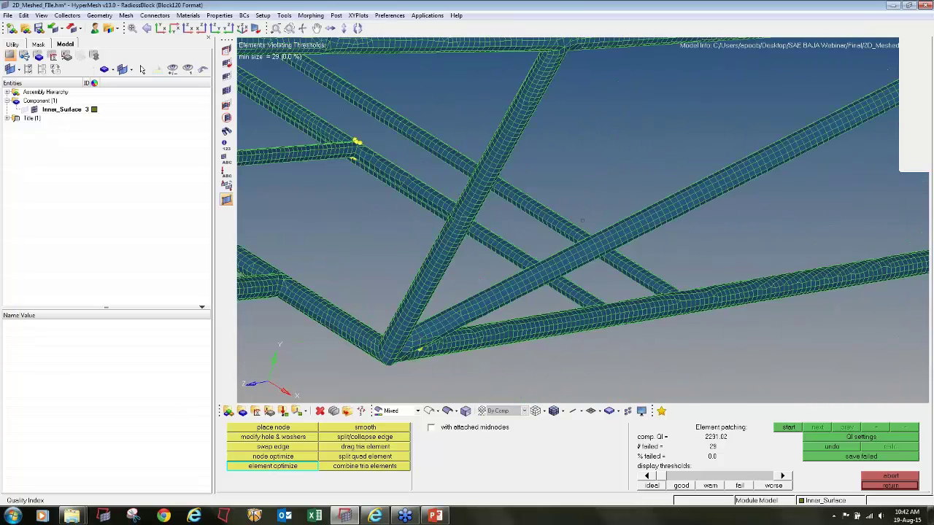
pyautogui.scroll(10, 431, 343)
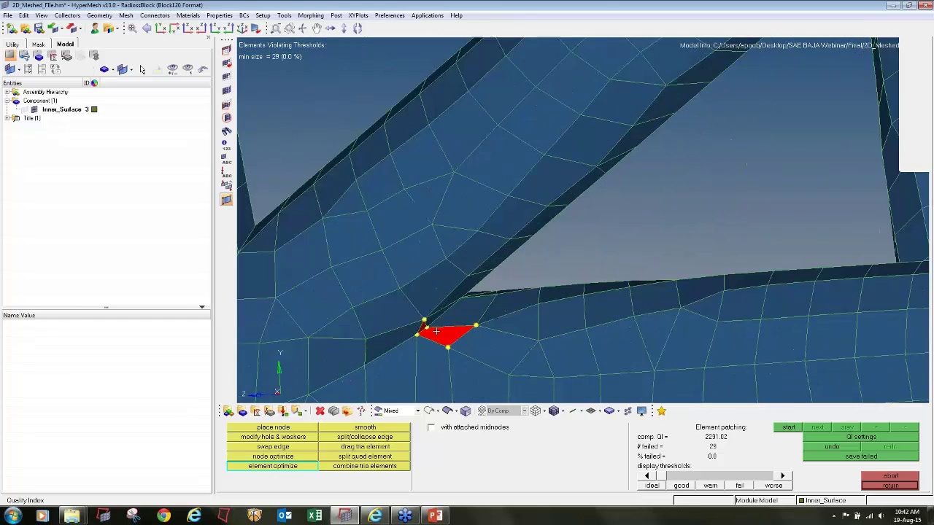
pyautogui.keyDown('ctrl'); pyautogui.scroll(3, 437, 331); pyautogui.keyUp('ctrl')
pyautogui.click(437, 331)
pyautogui.keyDown('ctrl'); pyautogui.scroll(-4, 443, 315); pyautogui.keyUp('ctrl')
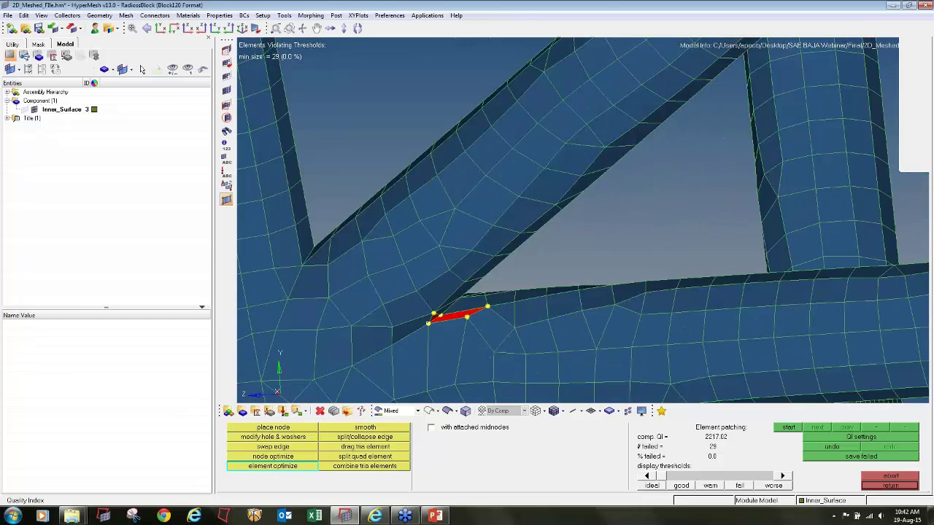
# Optimize the elements around the failed sliver on the other side of the corner joint, then leave the quality index cleanup
pyautogui.keyDown('ctrl'); pyautogui.moveTo(442, 315); pyautogui.dragTo(394, 365); pyautogui.keyUp('ctrl')
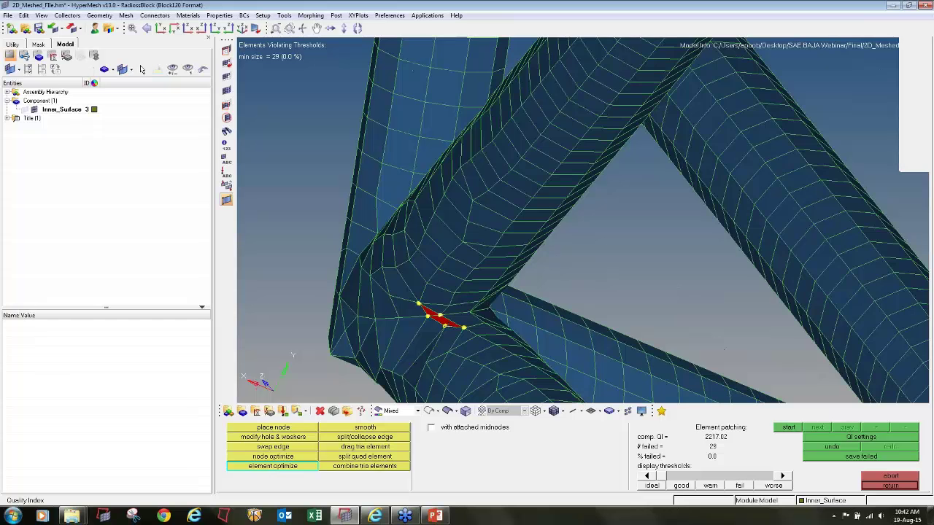
pyautogui.scroll(3, 441, 316)
pyautogui.click(417, 300)
pyautogui.click(394, 305)
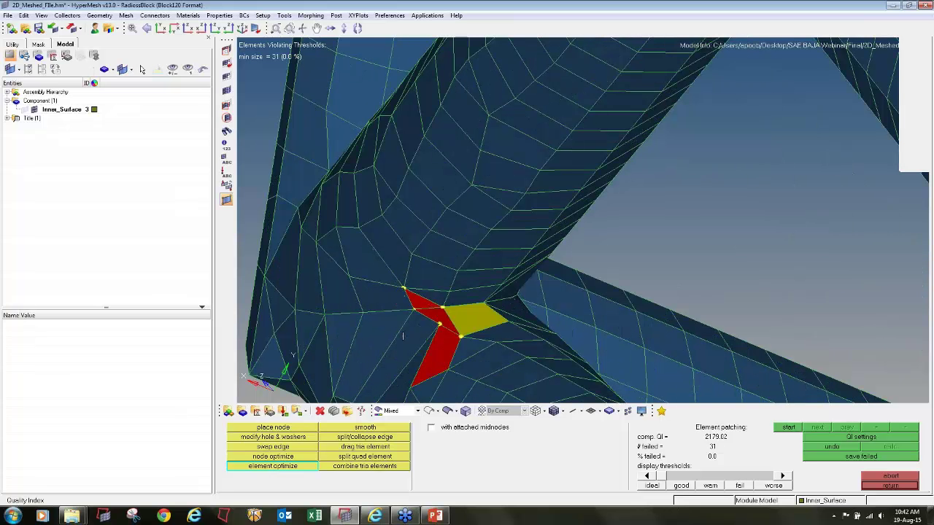
pyautogui.click(442, 352)
pyautogui.scroll(-3, 467, 334)
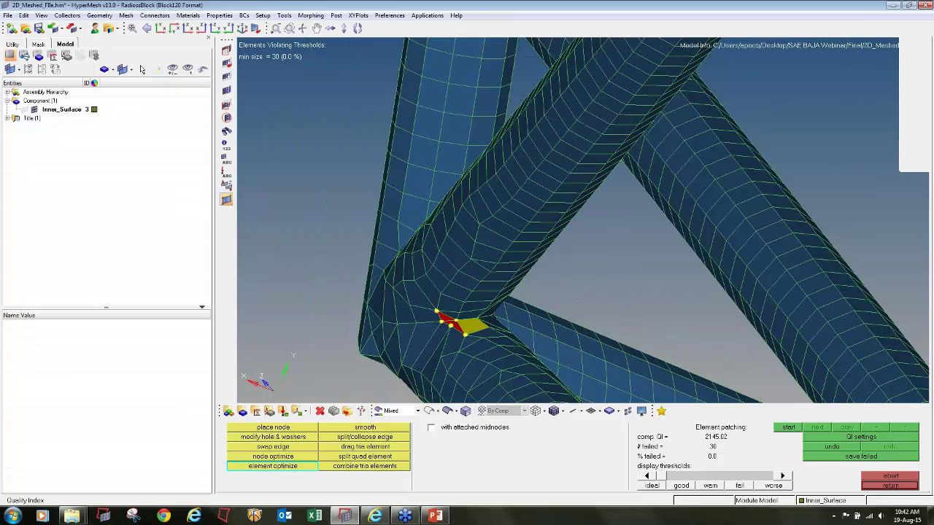
pyautogui.keyDown('ctrl'); pyautogui.moveTo(576, 302); pyautogui.dragTo(453, 327); pyautogui.keyUp('ctrl')
pyautogui.keyDown('ctrl'); pyautogui.scroll(3, 466, 322); pyautogui.keyUp('ctrl')
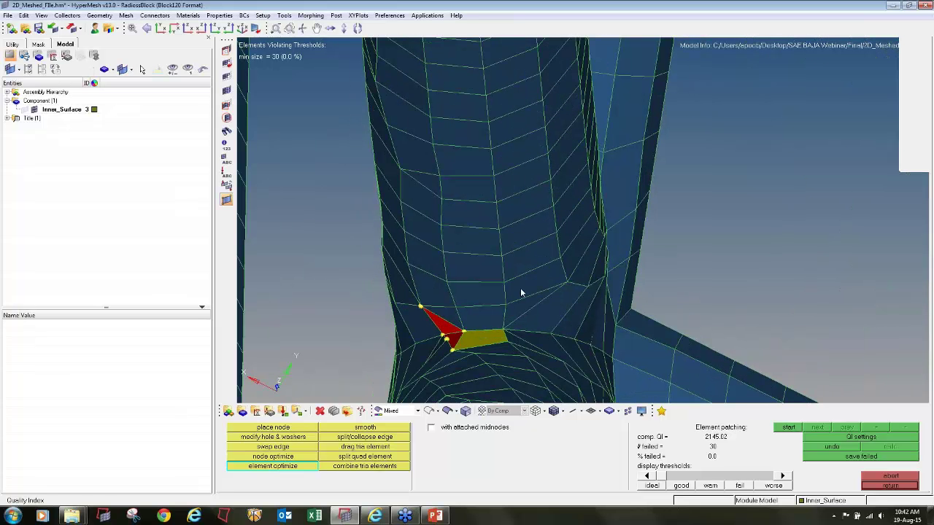
pyautogui.press('Escape')
# Check the 2D elements against the minimum length of 4 and save the failed ones
pyautogui.keyDown('ctrl'); pyautogui.scroll(-3, 382, 241); pyautogui.keyUp('ctrl')
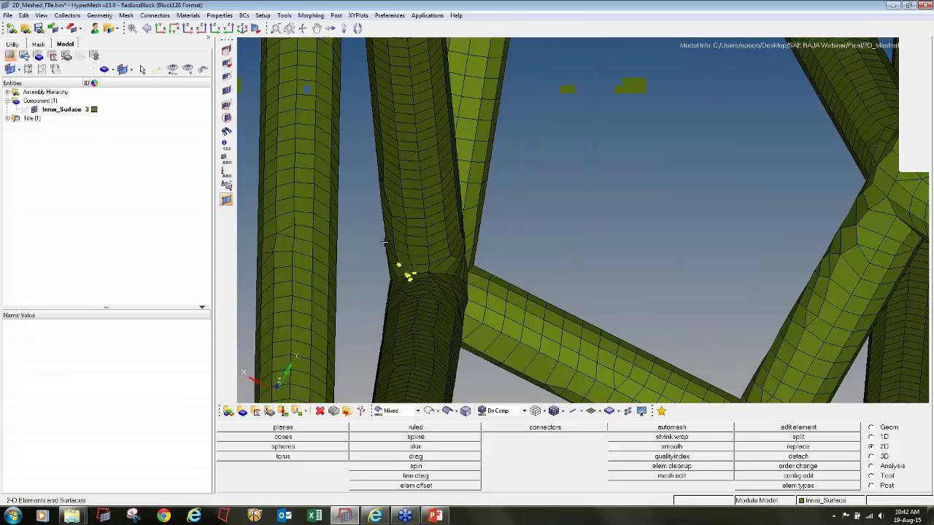
pyautogui.scroll(-5, 384, 242)
pyautogui.press('F10')
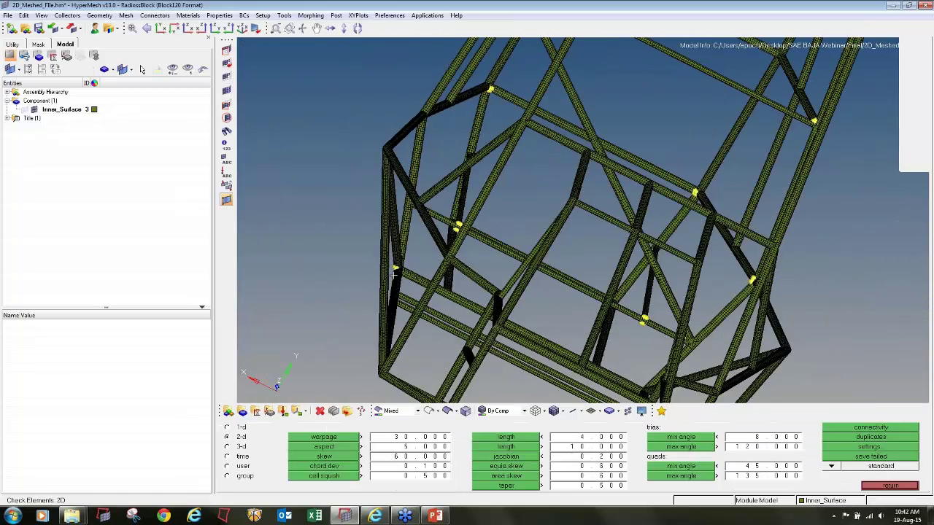
pyautogui.click(487, 440)
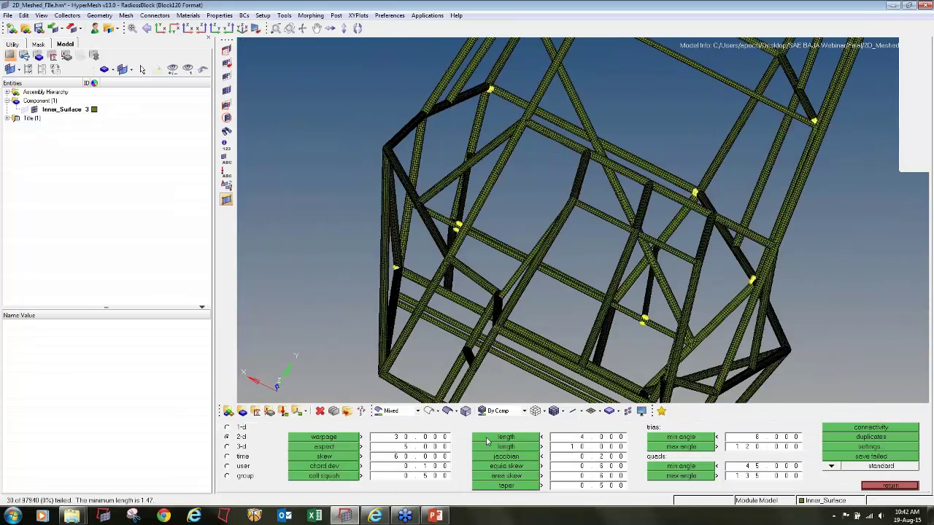
pyautogui.click(890, 457)
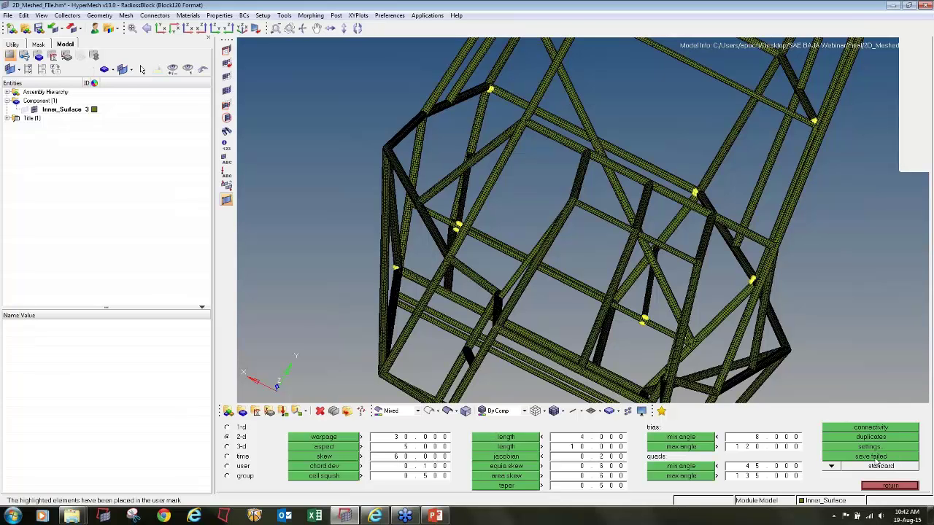
# Retrieve the saved failed elements, reverse the selection, and mask everything else so only the failed elements stay displayed
pyautogui.click(226, 48)
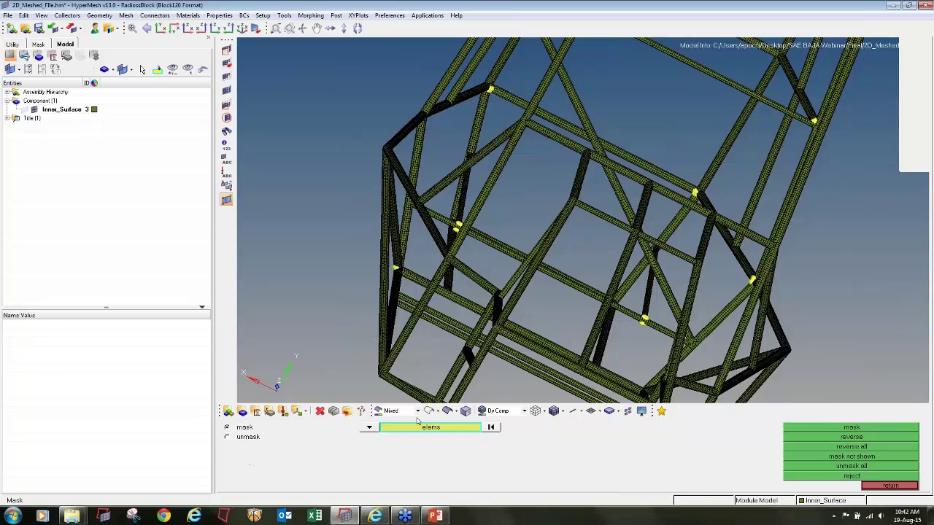
pyautogui.click(419, 425)
pyautogui.click(438, 447)
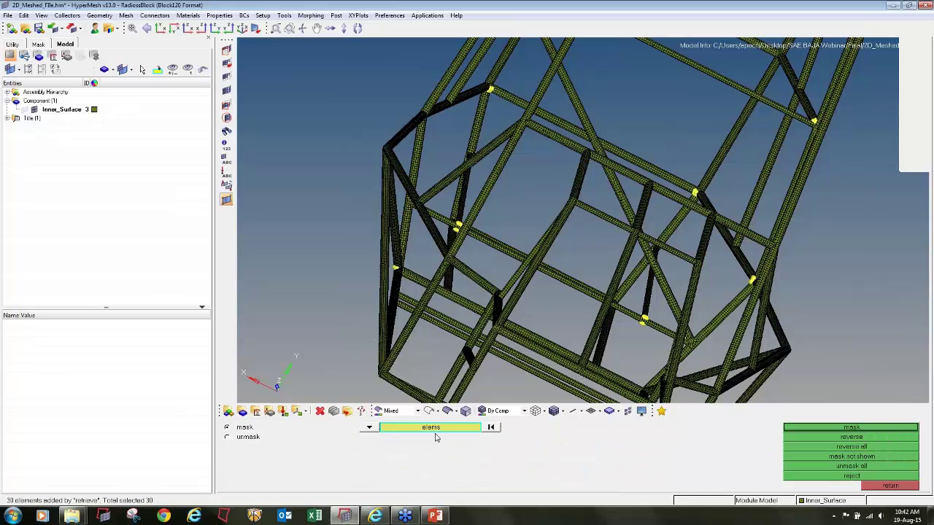
pyautogui.click(437, 428)
pyautogui.click(292, 467)
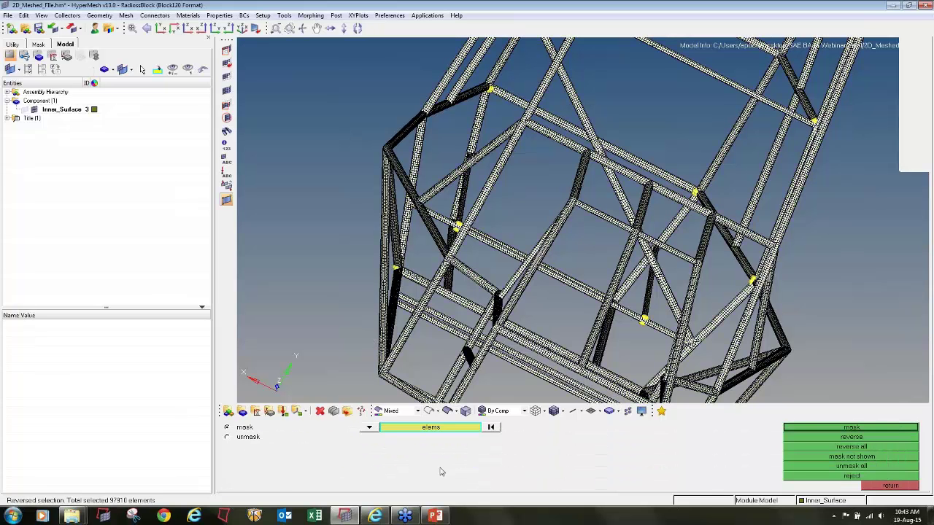
pyautogui.click(790, 427)
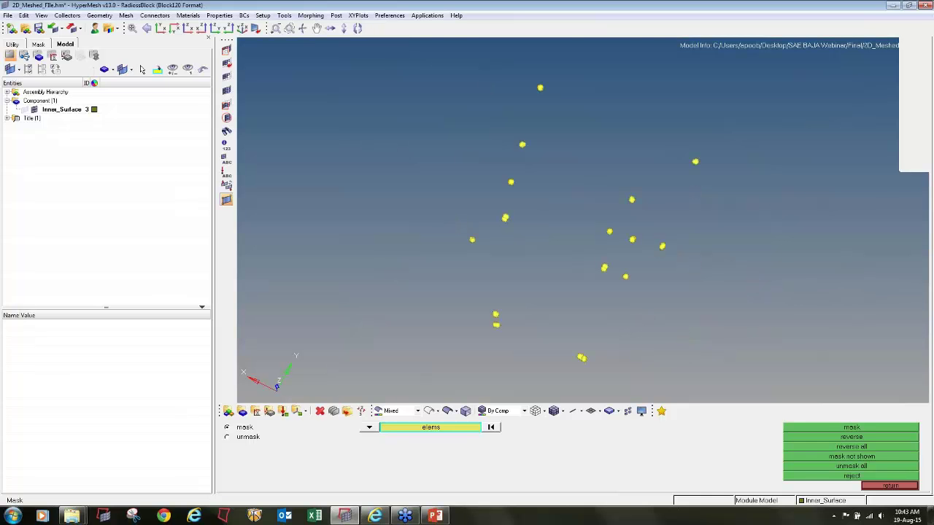
# Clear all existing temporary nodes and add new ones on all displayed nodes of the failed elements
pyautogui.hotkey('shift', 'F2')
pyautogui.click(891, 457)
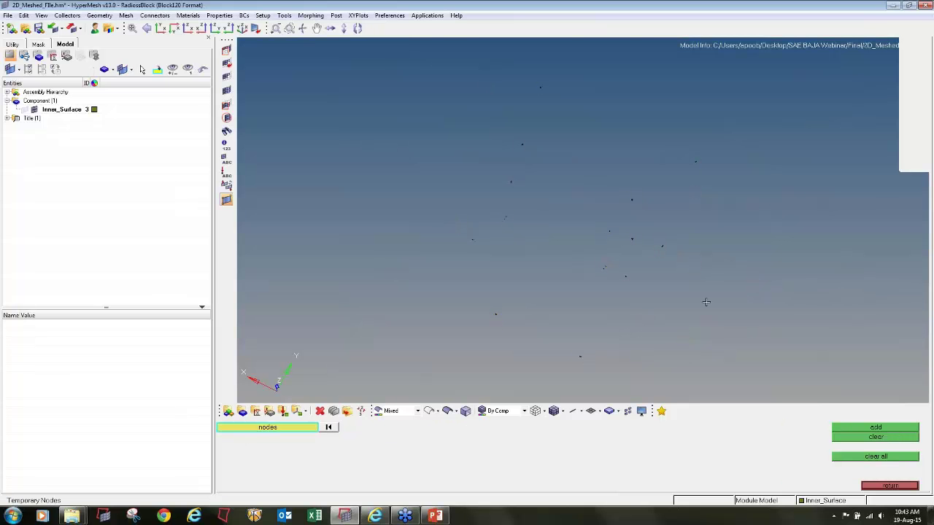
pyautogui.click(296, 427)
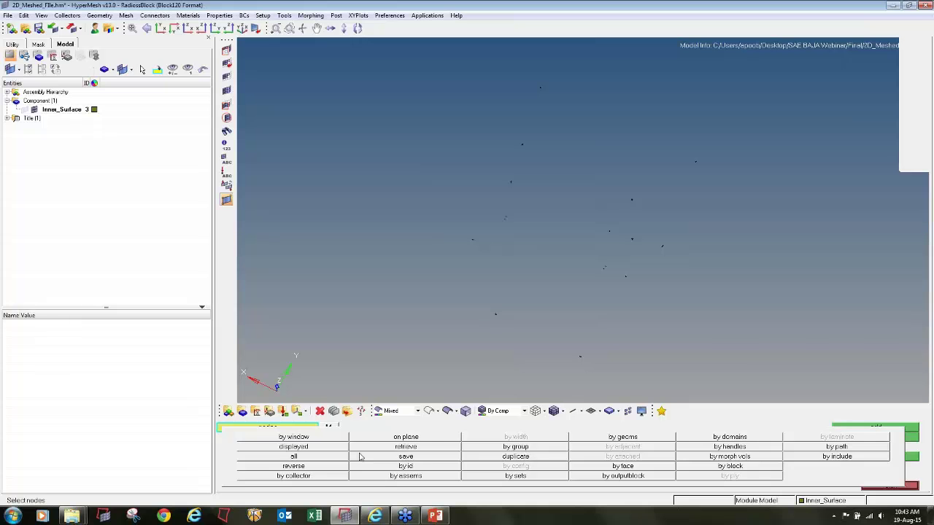
pyautogui.click(335, 447)
pyautogui.click(859, 427)
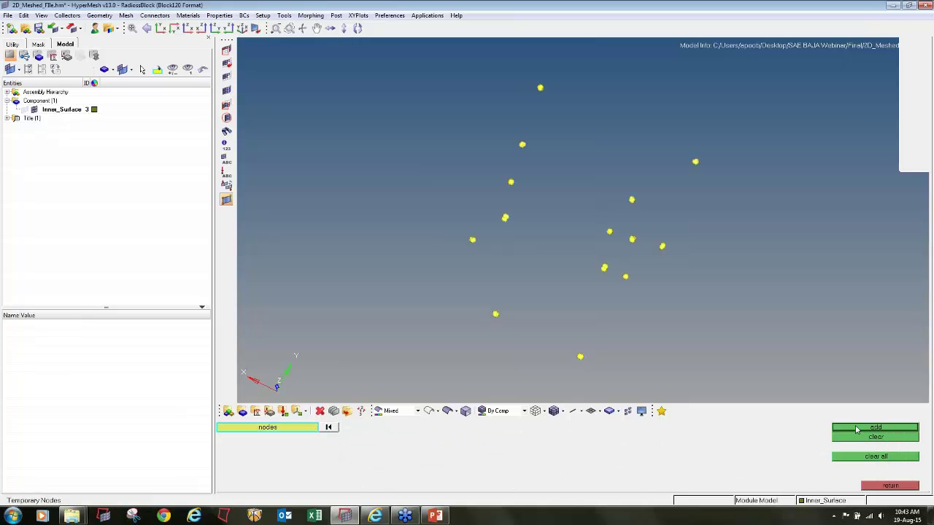
# Find the elements attached to all the displayed failed elements and examine one of the resulting clusters
pyautogui.hotkey('shift', 'F5')
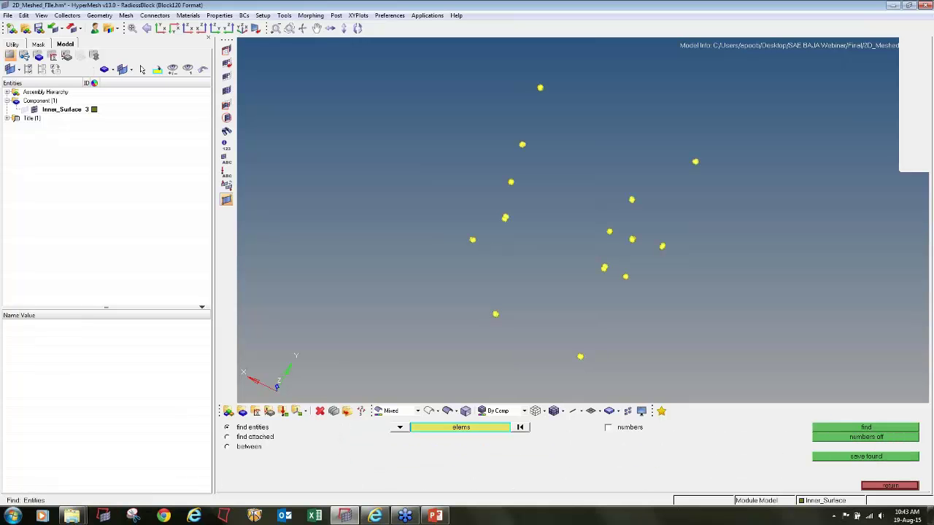
pyautogui.click(249, 438)
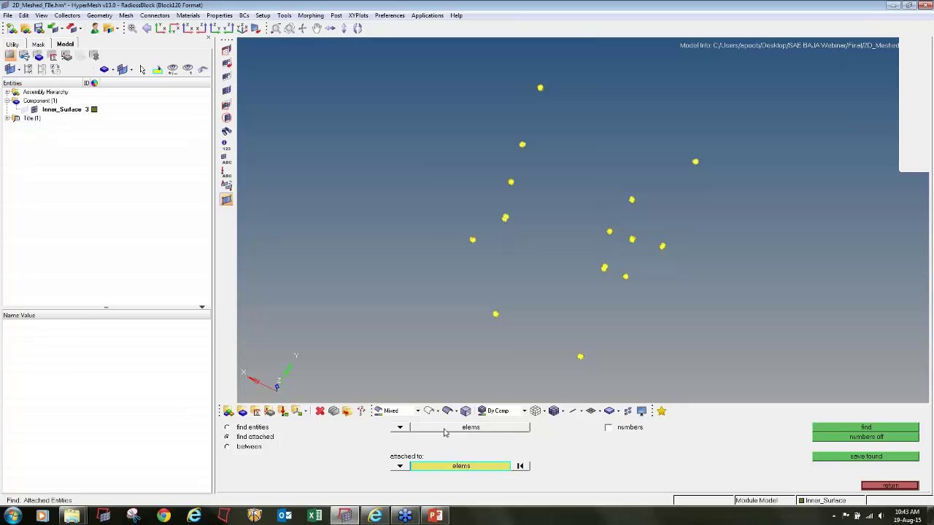
pyautogui.scroll(-4, 515, 232)
pyautogui.keyDown('shift'); pyautogui.moveTo(454, 149); pyautogui.dragTo(718, 345); pyautogui.keyUp('shift')
pyautogui.click(847, 429)
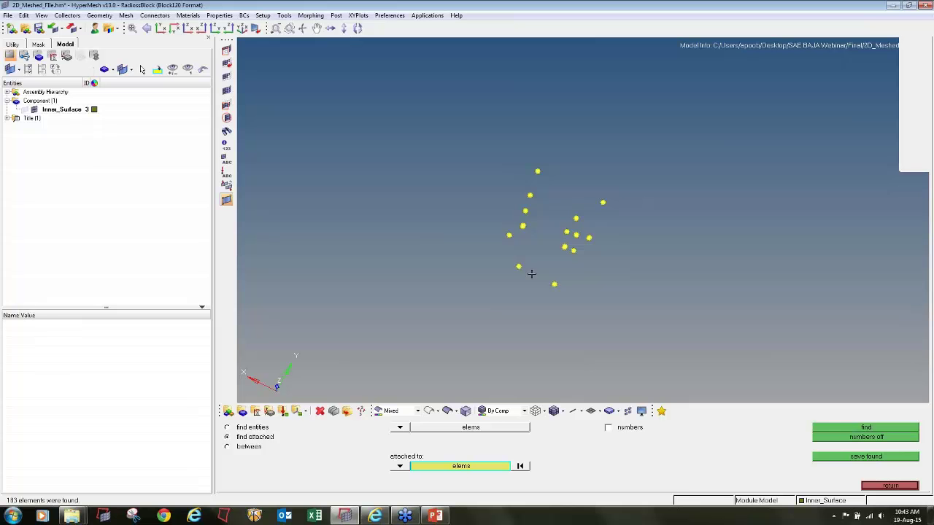
pyautogui.scroll(3, 524, 279)
pyautogui.scroll(4, 503, 244)
pyautogui.scroll(3, 503, 267)
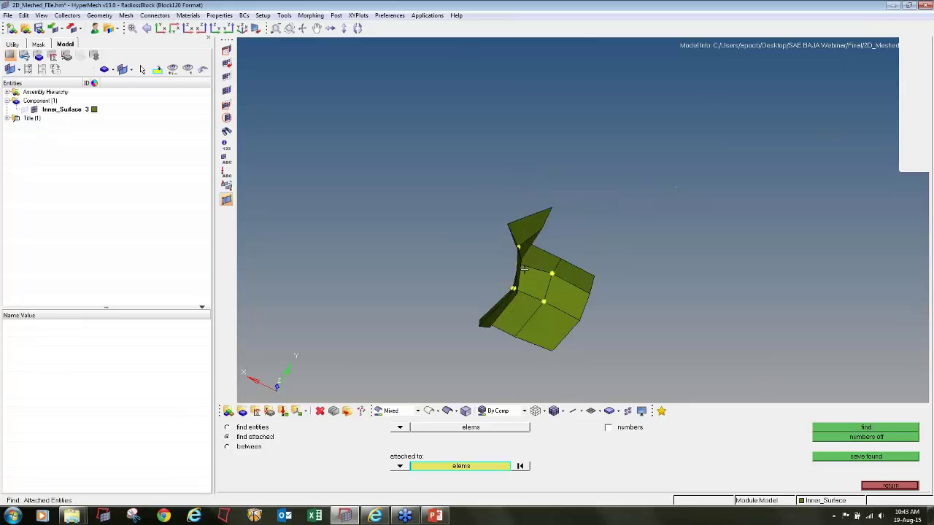
pyautogui.keyDown('ctrl'); pyautogui.moveTo(552, 290); pyautogui.dragTo(524, 279); pyautogui.keyUp('ctrl')
pyautogui.scroll(3, 524, 280)
pyautogui.scroll(-4, 516, 273)
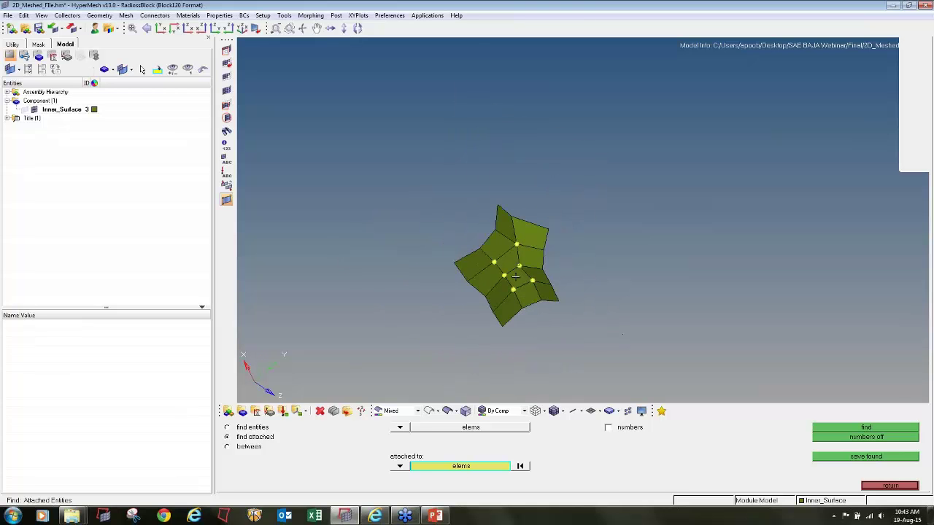
# Find one more layer of elements attached to all displayed clusters and examine the enlarged patch
pyautogui.keyDown('ctrl'); pyautogui.scroll(-15, 516, 246); pyautogui.keyUp('ctrl')
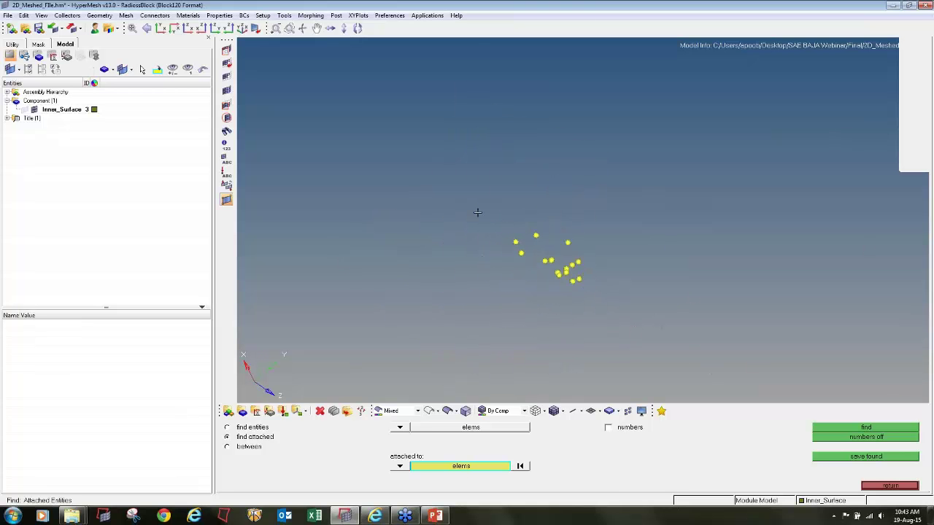
pyautogui.middleClick(683, 361)
pyautogui.click(836, 432)
pyautogui.keyDown('ctrl'); pyautogui.moveTo(543, 267); pyautogui.dragTo(516, 244); pyautogui.keyUp('ctrl')
pyautogui.keyDown('ctrl'); pyautogui.scroll(6, 510, 243); pyautogui.keyUp('ctrl')
pyautogui.keyDown('ctrl'); pyautogui.scroll(-10, 516, 237); pyautogui.keyUp('ctrl')
pyautogui.keyDown('ctrl'); pyautogui.scroll(5, 525, 218); pyautogui.keyUp('ctrl')
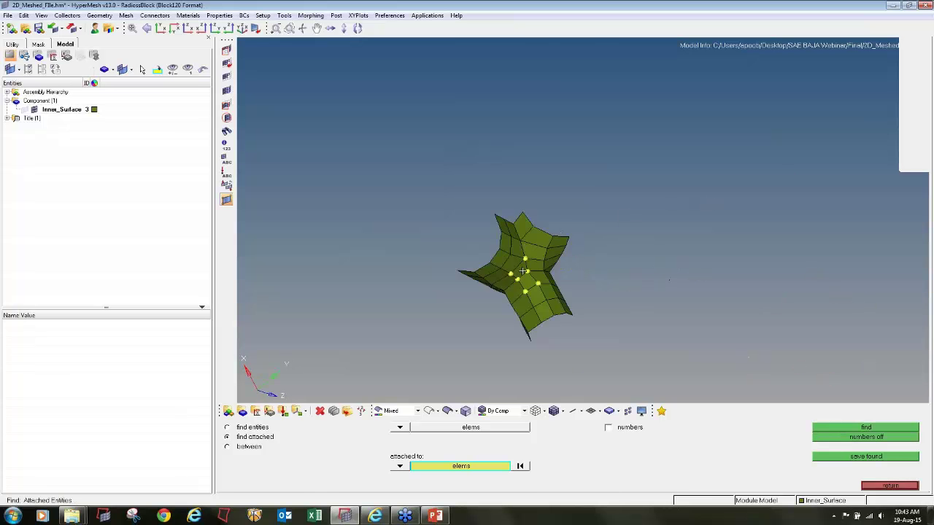
# Remesh all elements of the displayed patch using size and bias with an element size of 10
pyautogui.keyDown('ctrl'); pyautogui.scroll(5, 525, 272); pyautogui.keyUp('ctrl')
pyautogui.press('Escape')
pyautogui.press('Escape')
pyautogui.press('F12')
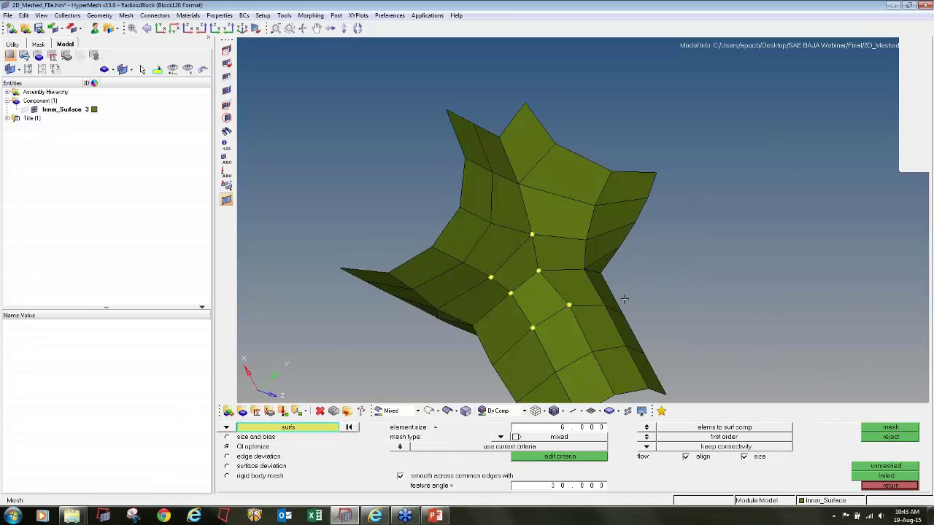
pyautogui.scroll(-3, 533, 253)
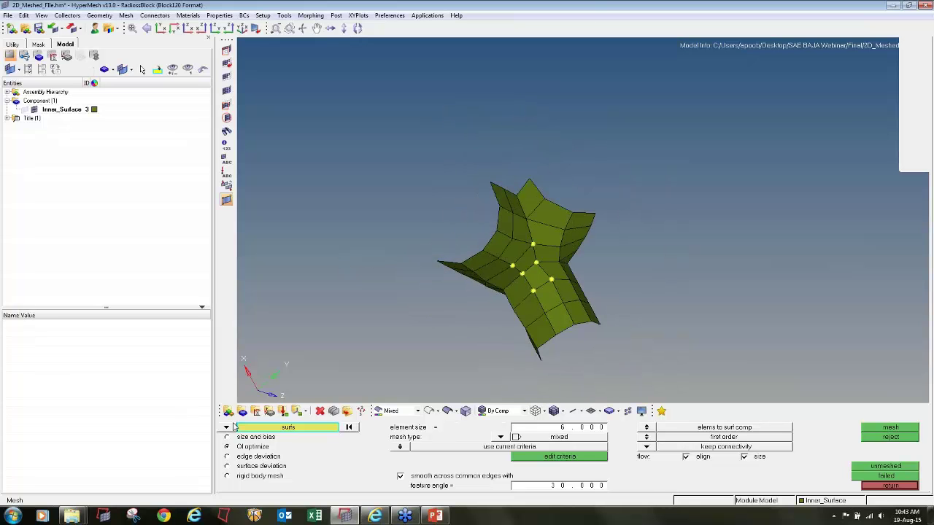
pyautogui.click(227, 427)
pyautogui.click(263, 436)
pyautogui.keyDown('shift'); pyautogui.moveTo(371, 154); pyautogui.dragTo(672, 373); pyautogui.keyUp('shift')
pyautogui.click(599, 431)
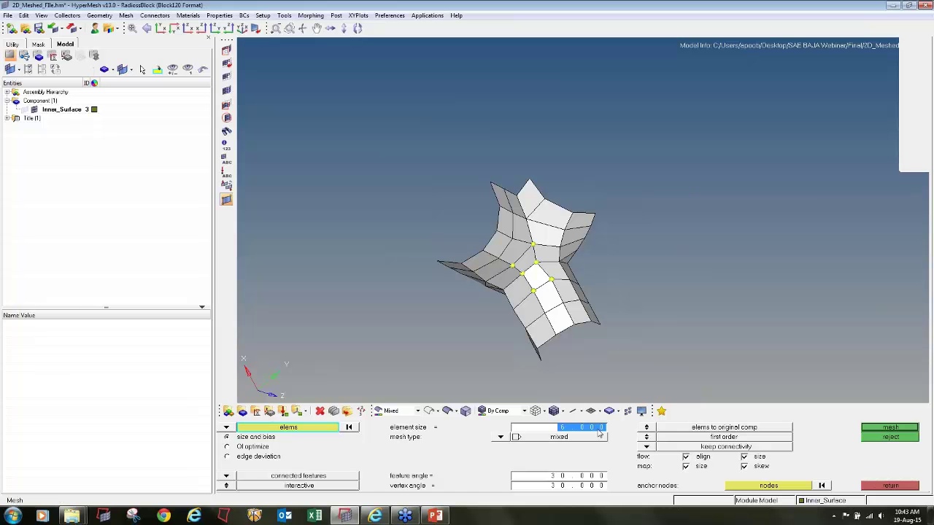
pyautogui.write('10')
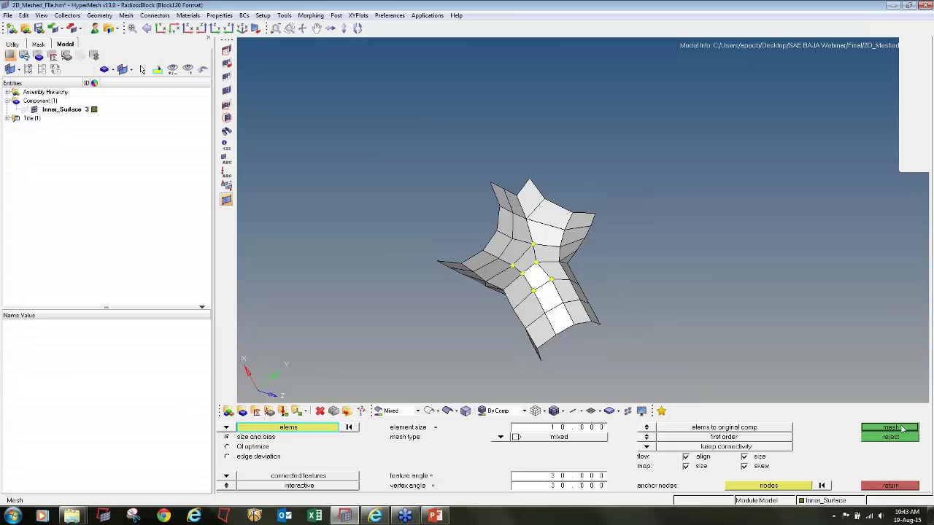
pyautogui.click(903, 430)
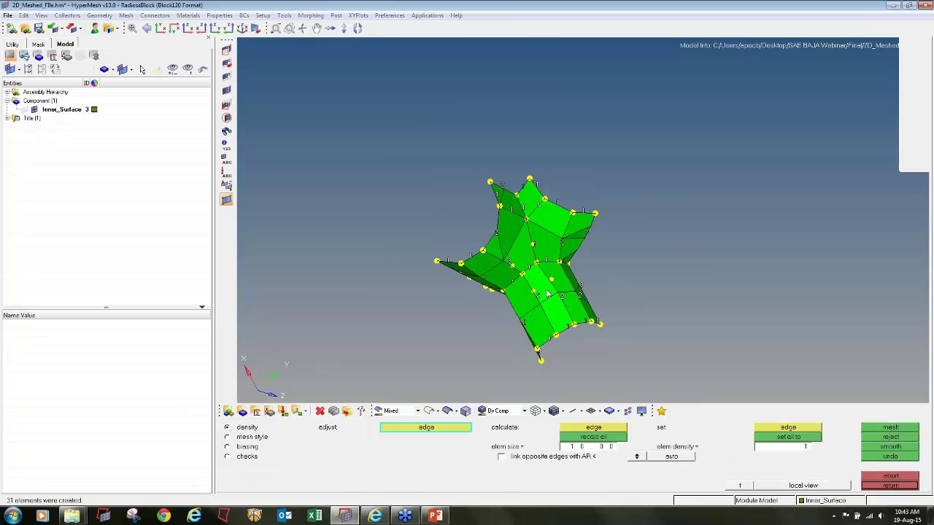
# Examine the edge densities and element shapes of the remeshed patch, and accept the new mesh
pyautogui.scroll(3, 548, 293)
pyautogui.keyDown('ctrl'); pyautogui.moveTo(562, 332); pyautogui.dragTo(524, 326); pyautogui.keyUp('ctrl')
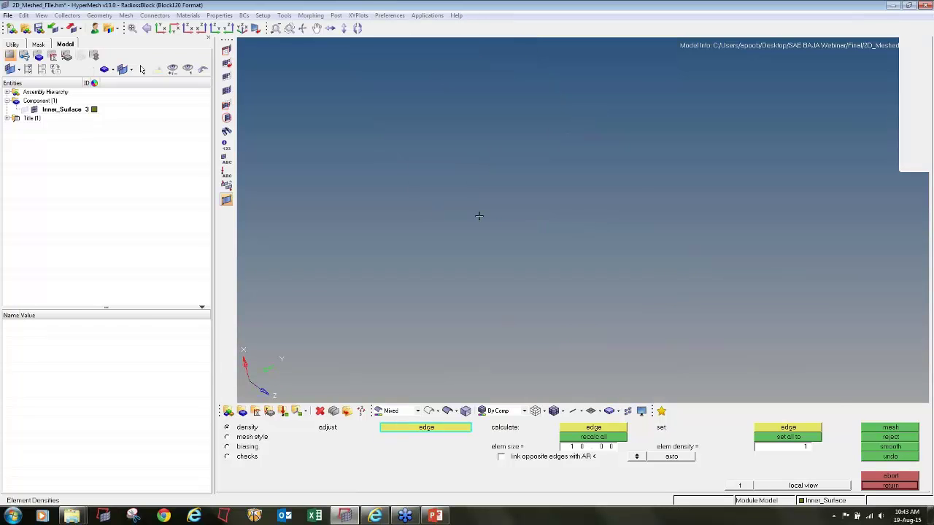
pyautogui.keyDown('ctrl'); pyautogui.scroll(-6, 480, 215); pyautogui.keyUp('ctrl')
pyautogui.keyDown('ctrl'); pyautogui.scroll(1, 433, 130); pyautogui.keyUp('ctrl')
pyautogui.keyDown('ctrl'); pyautogui.moveTo(433, 129); pyautogui.dragTo(460, 196, button='right'); pyautogui.keyUp('ctrl')
pyautogui.keyDown('ctrl'); pyautogui.scroll(3, 459, 196); pyautogui.keyUp('ctrl')
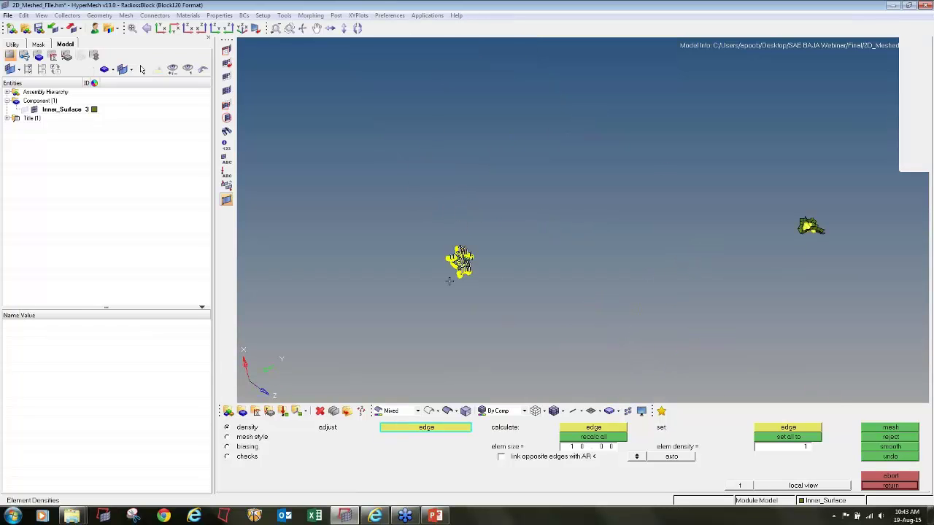
pyautogui.scroll(6, 449, 281)
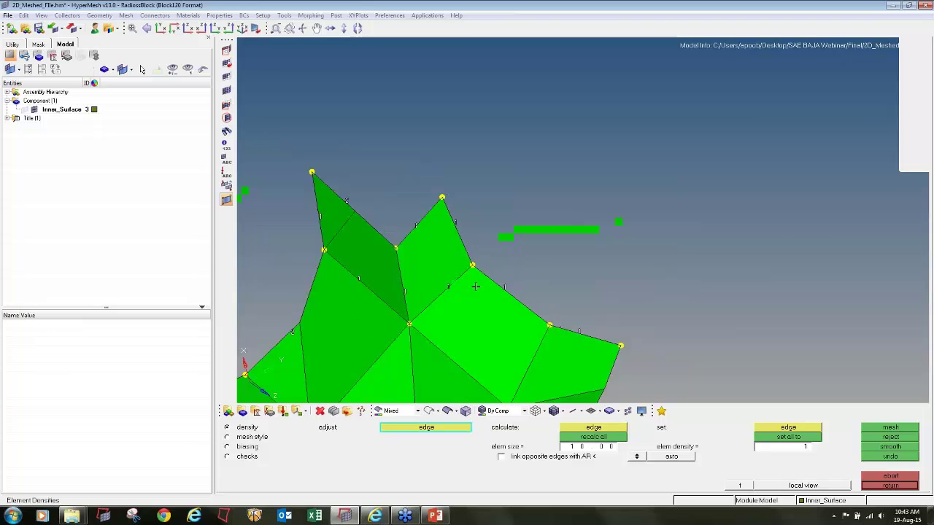
pyautogui.scroll(-5, 475, 287)
pyautogui.scroll(7, 506, 312)
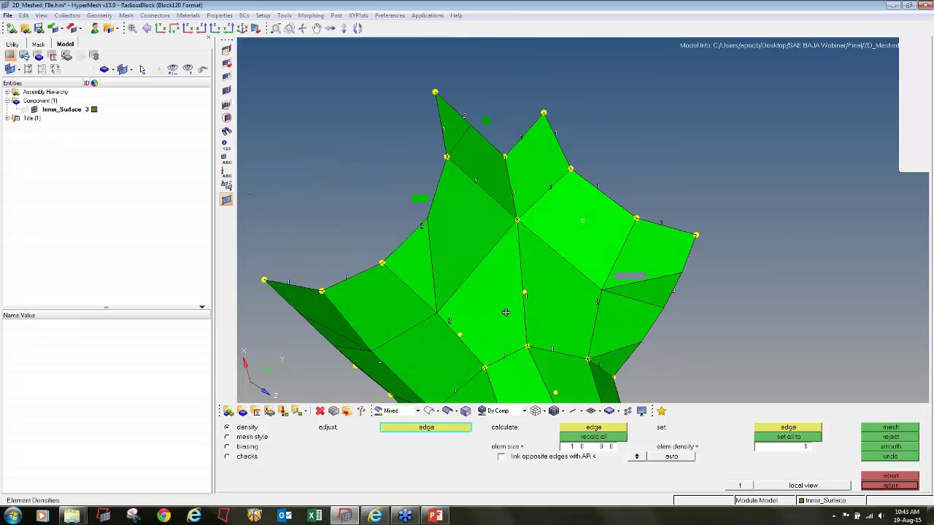
pyautogui.keyDown('ctrl'); pyautogui.moveTo(506, 313); pyautogui.dragTo(510, 310); pyautogui.keyUp('ctrl')
pyautogui.press('f')
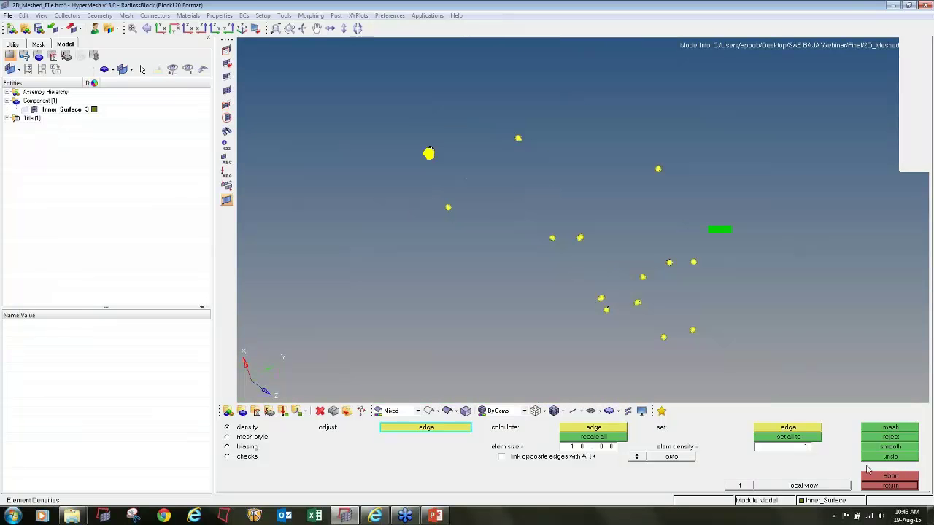
pyautogui.click(876, 486)
# Check the remeshed patch for elements shorter than the minimum length of 4
pyautogui.scroll(2, 443, 194)
pyautogui.scroll(-5, 536, 210)
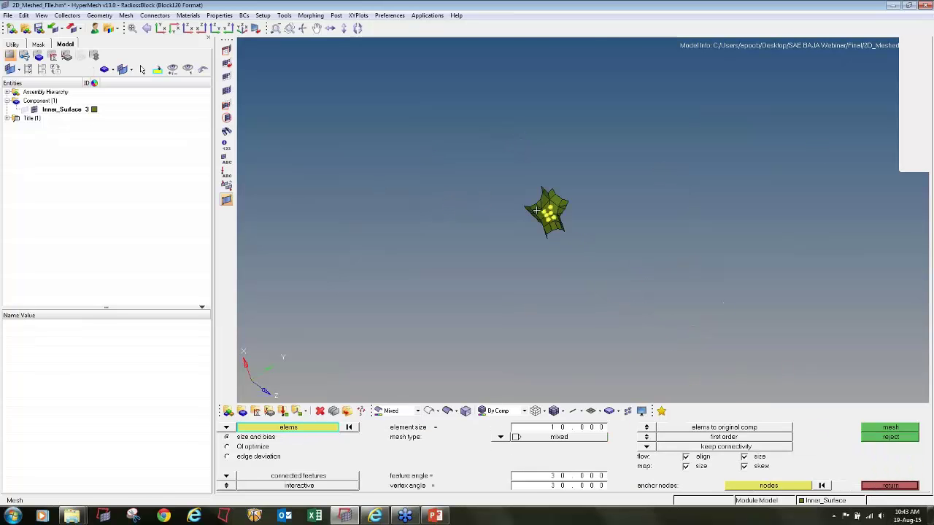
pyautogui.scroll(5, 536, 210)
pyautogui.press('F10')
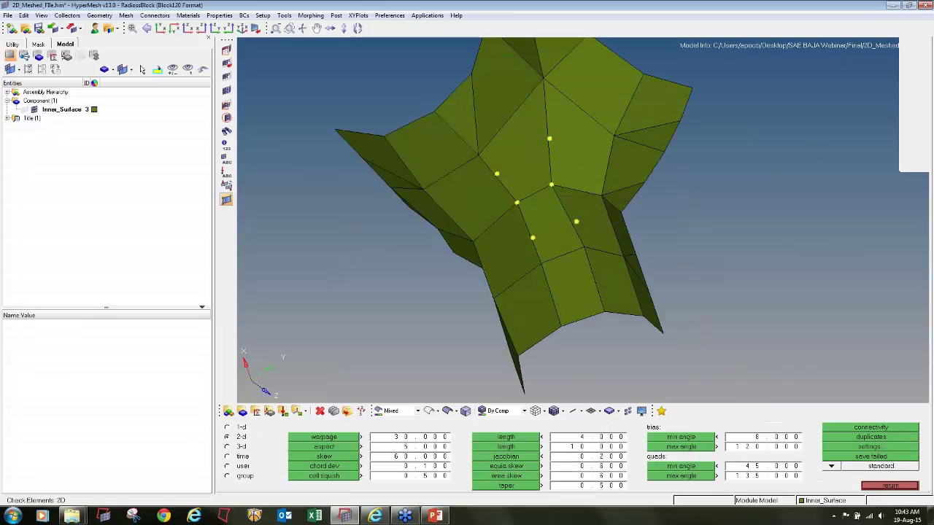
pyautogui.click(526, 438)
pyautogui.keyDown('ctrl'); pyautogui.scroll(-4, 551, 216); pyautogui.keyUp('ctrl')
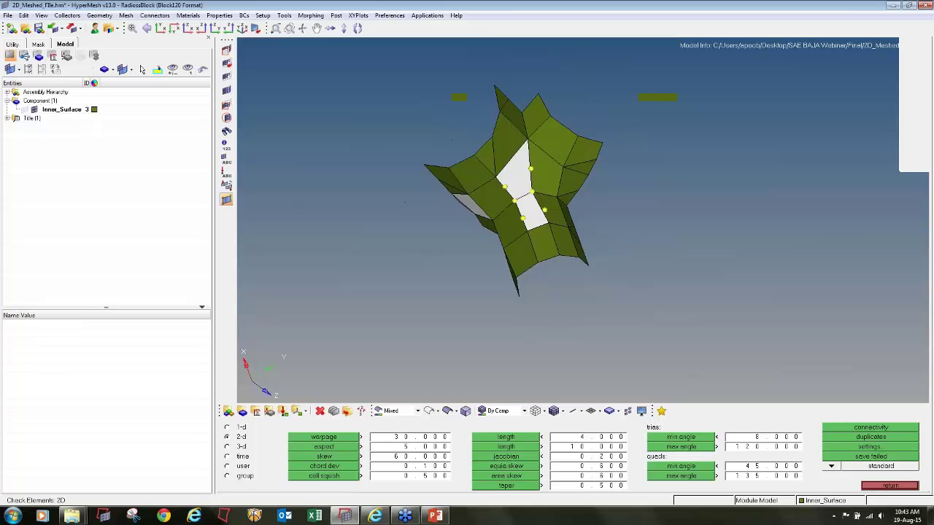
pyautogui.keyDown('ctrl'); pyautogui.moveTo(534, 272); pyautogui.dragTo(563, 186); pyautogui.keyUp('ctrl')
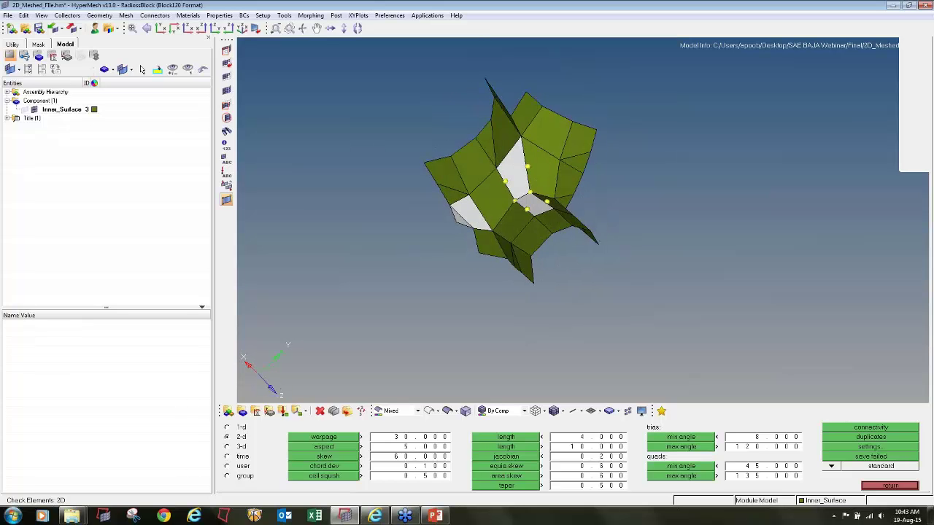
pyautogui.press('Escape')
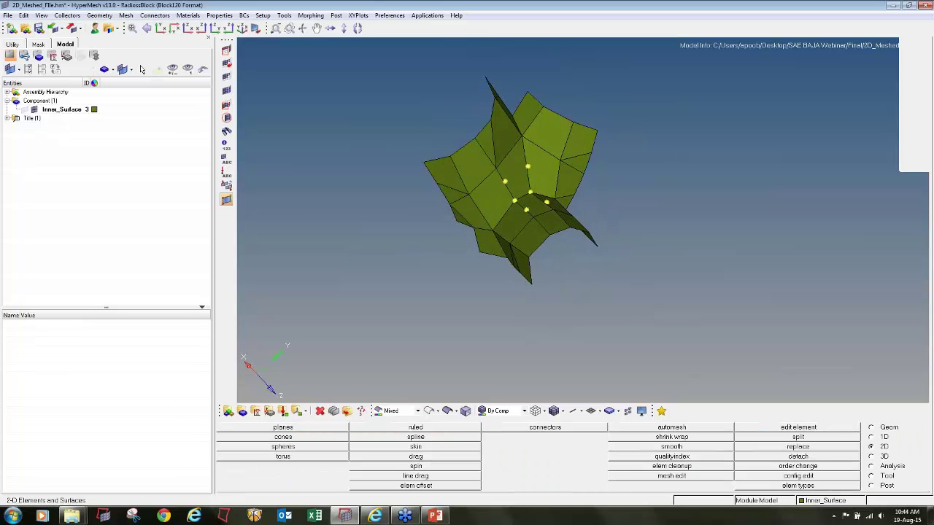
# Set the distance between the two end nodes of the short edge at the tube junction to 4.1
pyautogui.keyDown('ctrl'); pyautogui.scroll(4, 529, 197); pyautogui.keyUp('ctrl')
pyautogui.keyDown('ctrl'); pyautogui.moveTo(528, 197); pyautogui.dragTo(537, 186); pyautogui.keyUp('ctrl')
pyautogui.press('F4')
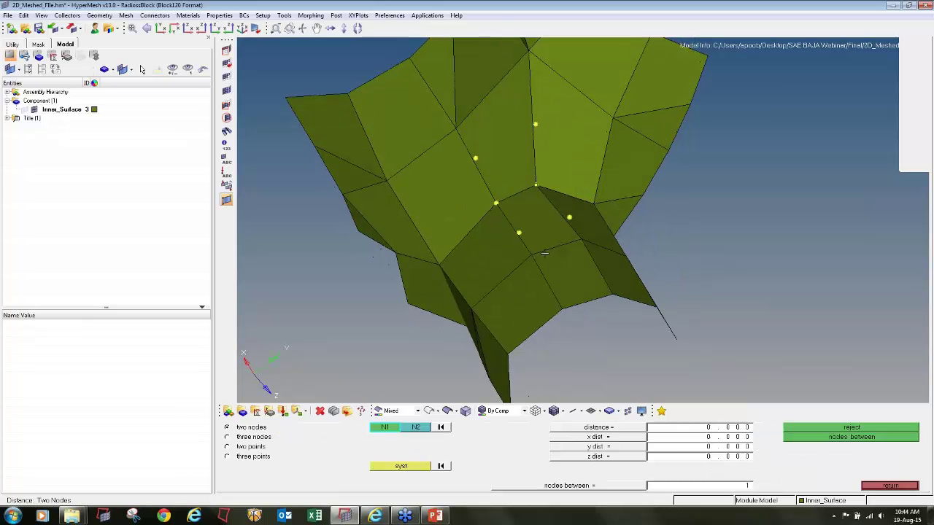
pyautogui.click(496, 202)
pyautogui.click(537, 186)
pyautogui.doubleClick(717, 428)
pyautogui.write('4.1')
pyautogui.press('Return')
# Find the elements attached to the adjusted patch to display one more layer around it
pyautogui.keyDown('ctrl'); pyautogui.scroll(-4, 650, 313); pyautogui.keyUp('ctrl')
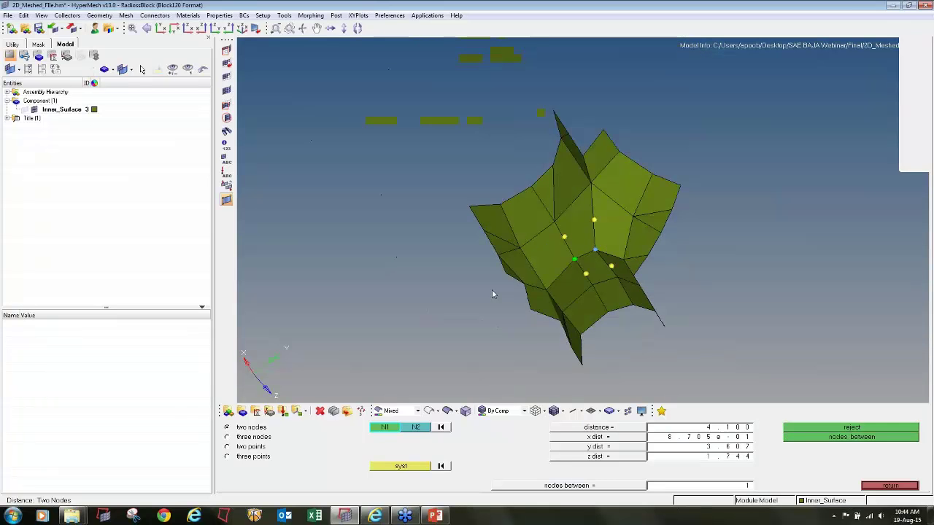
pyautogui.keyDown('ctrl'); pyautogui.moveTo(528, 312); pyautogui.dragTo(524, 283); pyautogui.keyUp('ctrl')
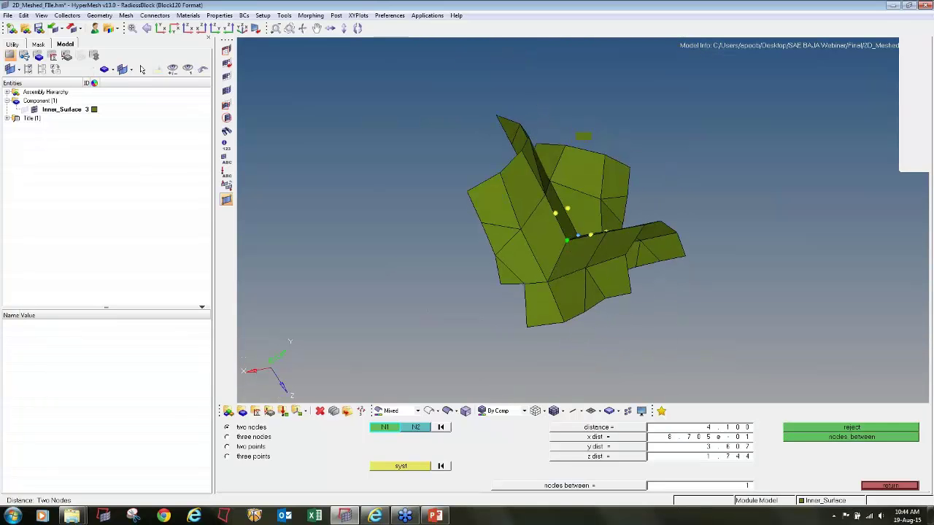
pyautogui.hotkey('shift', 'F5')
pyautogui.keyDown('shift'); pyautogui.moveTo(400, 169); pyautogui.dragTo(667, 362); pyautogui.keyUp('shift')
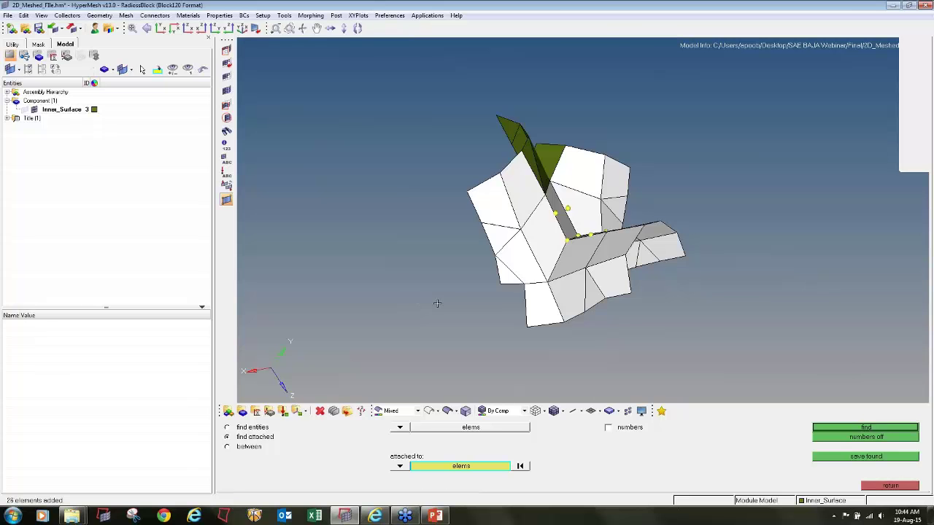
pyautogui.middleClick(437, 303)
pyautogui.keyDown('ctrl'); pyautogui.scroll(2, 496, 286); pyautogui.keyUp('ctrl')
pyautogui.press('F4')
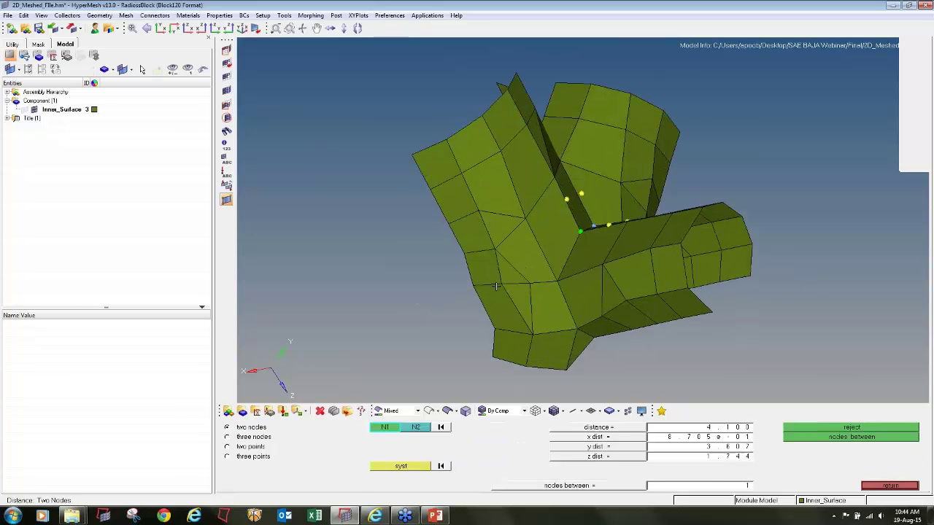
pyautogui.press('F12')
pyautogui.click(525, 274)
pyautogui.click(516, 274)
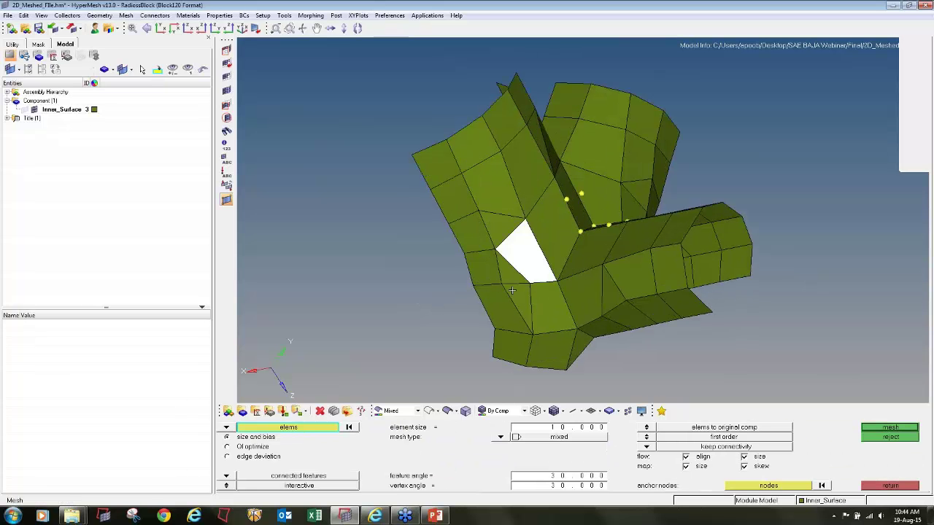
pyautogui.click(513, 290)
pyautogui.click(540, 300)
pyautogui.click(511, 302)
pyautogui.middleClick(483, 227)
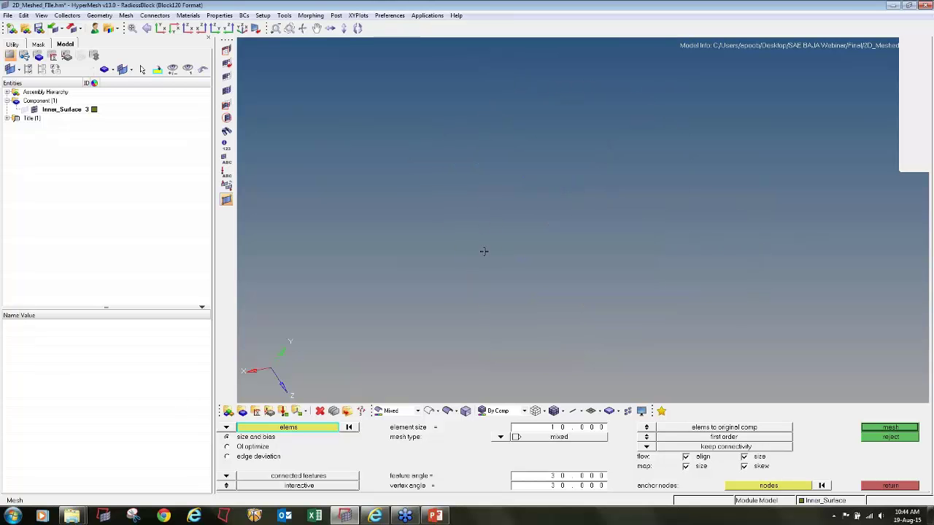
pyautogui.keyDown('ctrl'); pyautogui.moveTo(450, 262); pyautogui.dragTo(479, 278, button='right'); pyautogui.keyUp('ctrl')
pyautogui.keyDown('ctrl'); pyautogui.scroll(-3, 482, 278); pyautogui.keyUp('ctrl')
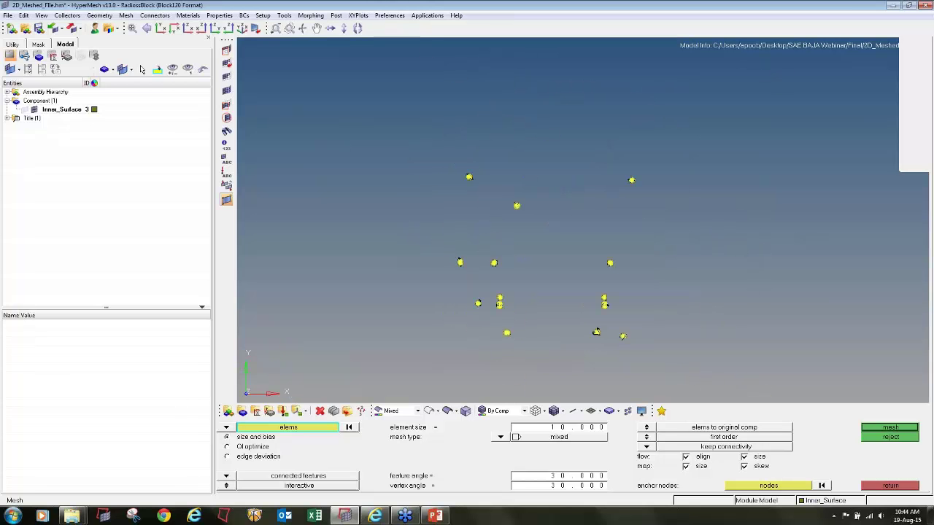
pyautogui.keyDown('ctrl'); pyautogui.scroll(8, 506, 305); pyautogui.keyUp('ctrl')
pyautogui.keyDown('ctrl'); pyautogui.moveTo(483, 279); pyautogui.dragTo(489, 307, button='right'); pyautogui.keyUp('ctrl')
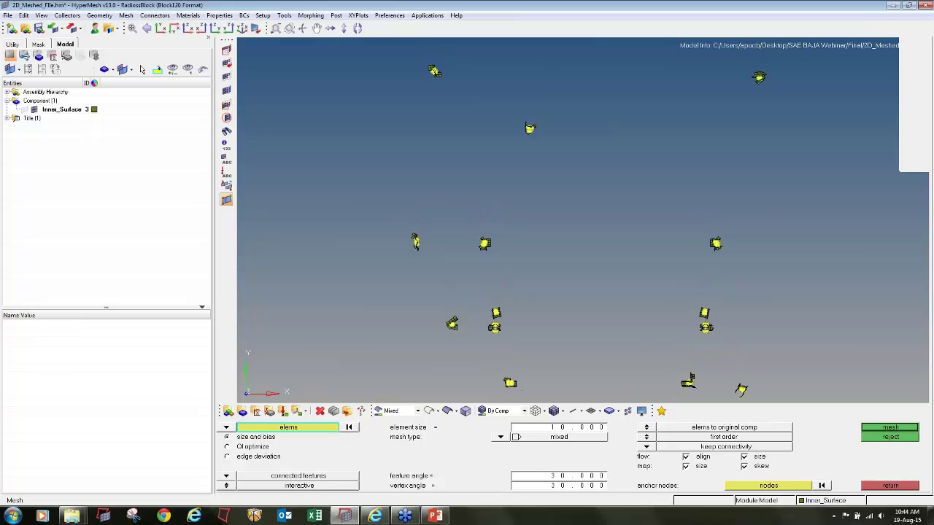
pyautogui.keyDown('ctrl'); pyautogui.moveTo(764, 79); pyautogui.dragTo(704, 217, button='right'); pyautogui.keyUp('ctrl')
pyautogui.keyDown('ctrl'); pyautogui.scroll(6, 704, 217); pyautogui.keyUp('ctrl')
pyautogui.scroll(-2, 669, 224)
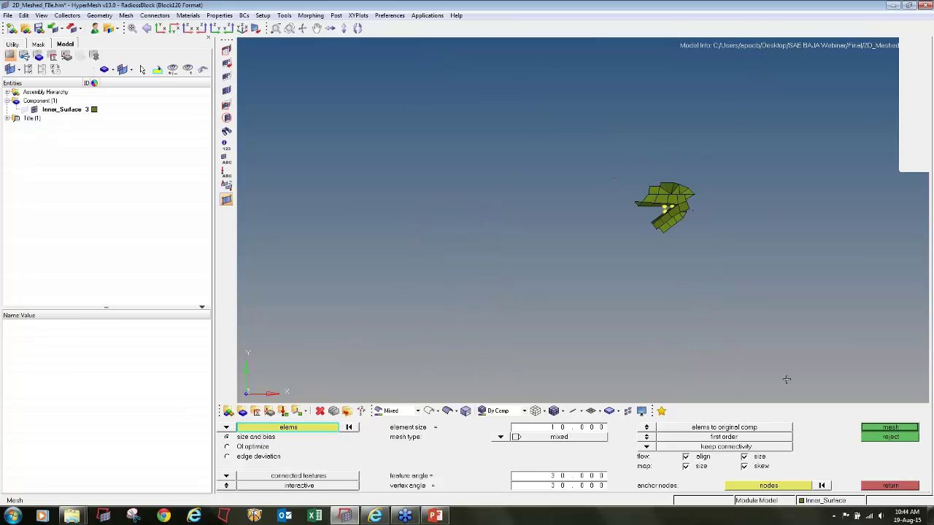
pyautogui.click(875, 485)
pyautogui.press('f')
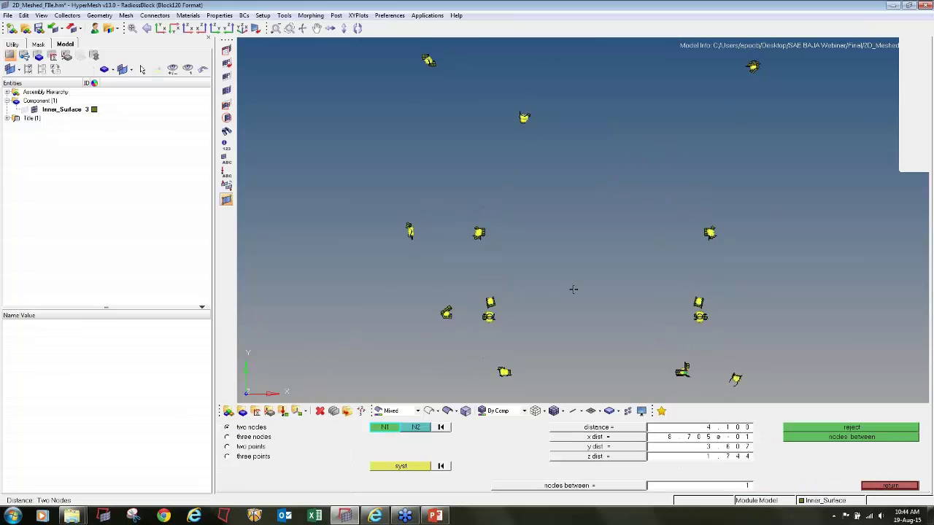
# Remesh the two-column strip of elements running along the outer face of the cluster's tube and around its corner
pyautogui.keyDown('ctrl'); pyautogui.scroll(-3, 574, 290); pyautogui.keyUp('ctrl')
pyautogui.keyDown('ctrl'); pyautogui.moveTo(574, 290); pyautogui.dragTo(650, 338); pyautogui.keyUp('ctrl')
pyautogui.keyDown('ctrl'); pyautogui.scroll(6, 634, 330); pyautogui.keyUp('ctrl')
pyautogui.keyDown('ctrl'); pyautogui.scroll(8, 610, 328); pyautogui.keyUp('ctrl')
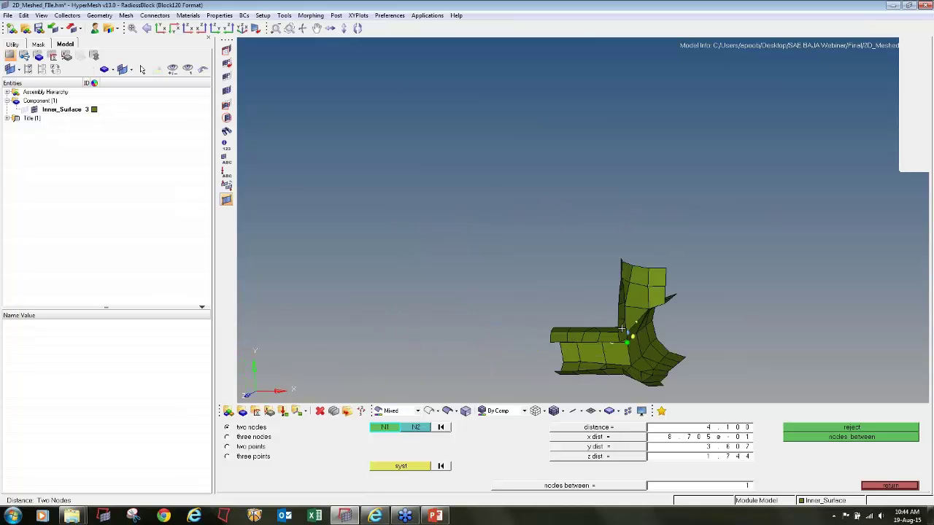
pyautogui.keyDown('ctrl'); pyautogui.moveTo(582, 221); pyautogui.dragTo(575, 346); pyautogui.keyUp('ctrl')
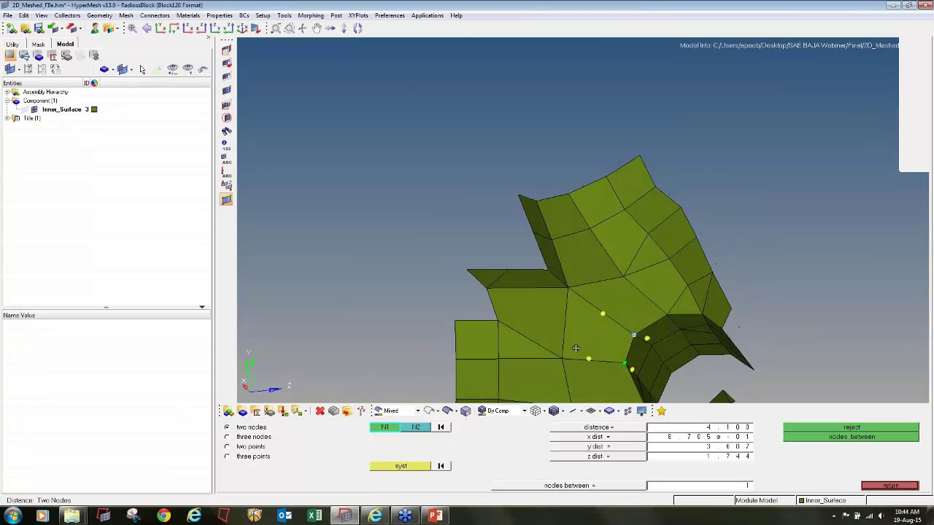
pyautogui.keyDown('ctrl'); pyautogui.moveTo(575, 346); pyautogui.dragTo(564, 266, button='right'); pyautogui.keyUp('ctrl')
pyautogui.keyDown('ctrl'); pyautogui.scroll(-3, 565, 266); pyautogui.keyUp('ctrl')
pyautogui.keyDown('ctrl'); pyautogui.moveTo(565, 266); pyautogui.dragTo(635, 256); pyautogui.keyUp('ctrl')
pyautogui.keyDown('ctrl'); pyautogui.moveTo(577, 292); pyautogui.dragTo(570, 241); pyautogui.keyUp('ctrl')
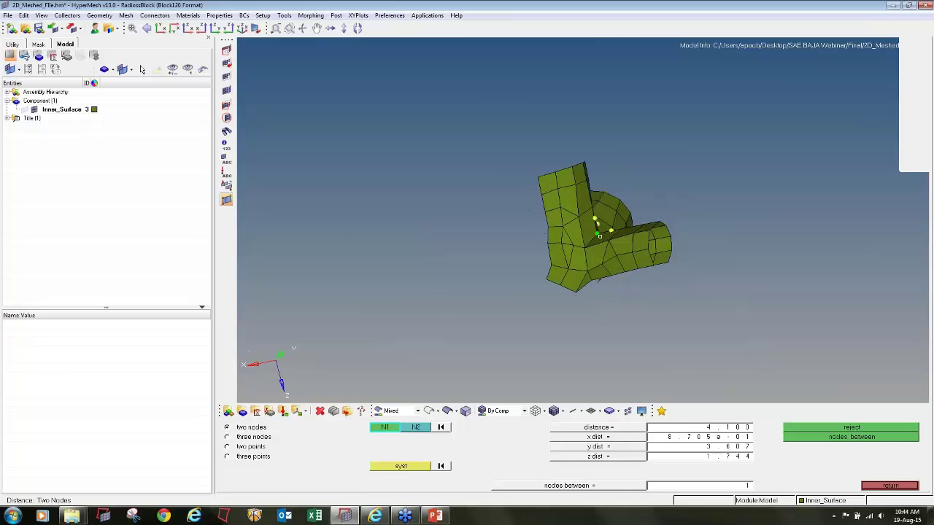
pyautogui.scroll(4, 569, 239)
pyautogui.press('F12')
pyautogui.click(564, 235)
pyautogui.click(538, 226)
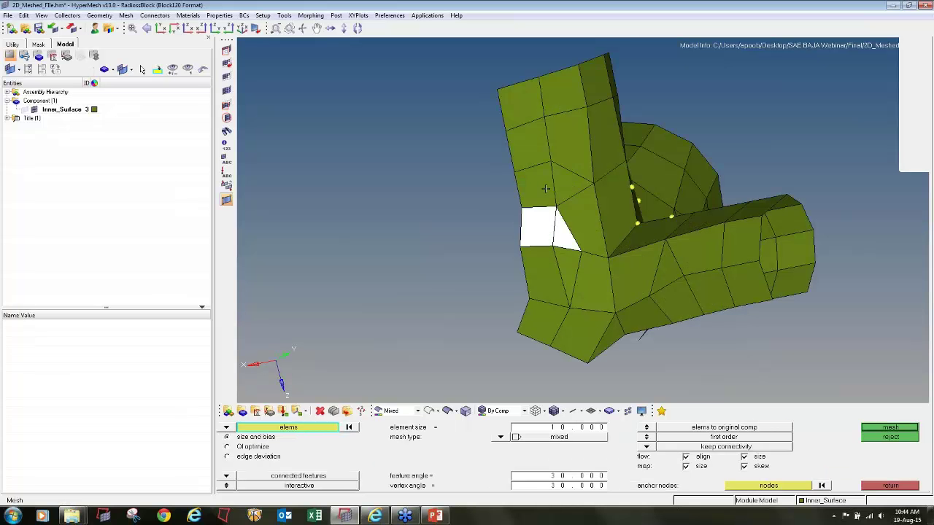
pyautogui.click(544, 188)
pyautogui.click(569, 181)
pyautogui.click(558, 149)
pyautogui.click(527, 144)
pyautogui.click(582, 219)
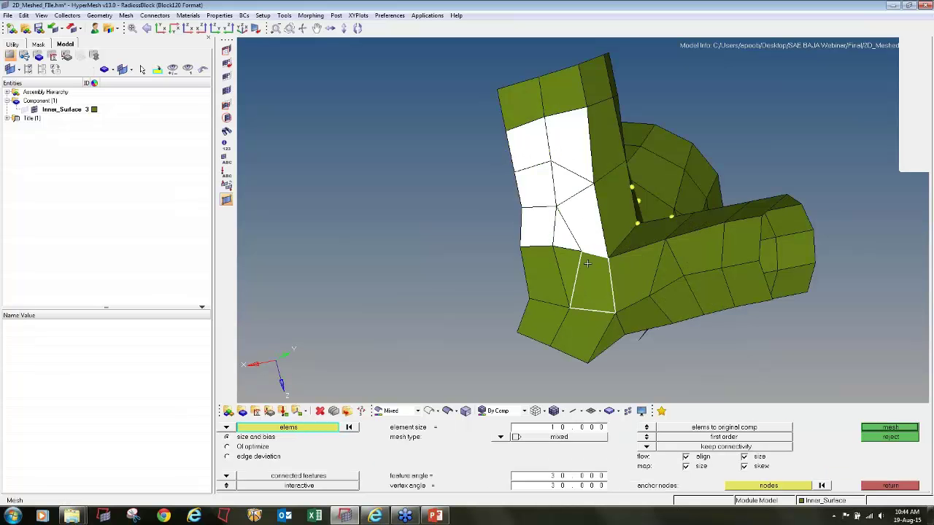
pyautogui.click(593, 285)
pyautogui.click(568, 281)
pyautogui.click(546, 270)
pyautogui.click(560, 318)
pyautogui.click(576, 324)
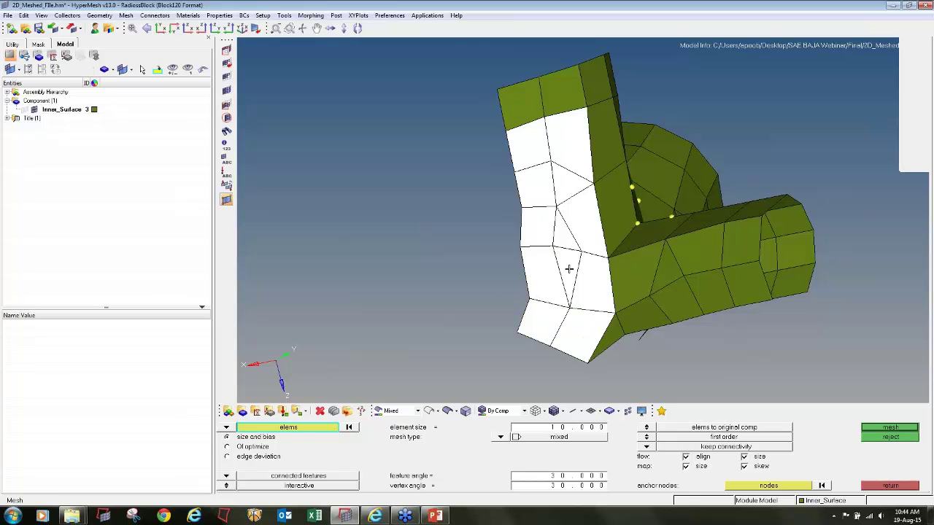
pyautogui.middleClick(568, 268)
pyautogui.press('Escape')
pyautogui.press('Escape')
pyautogui.press('Escape')
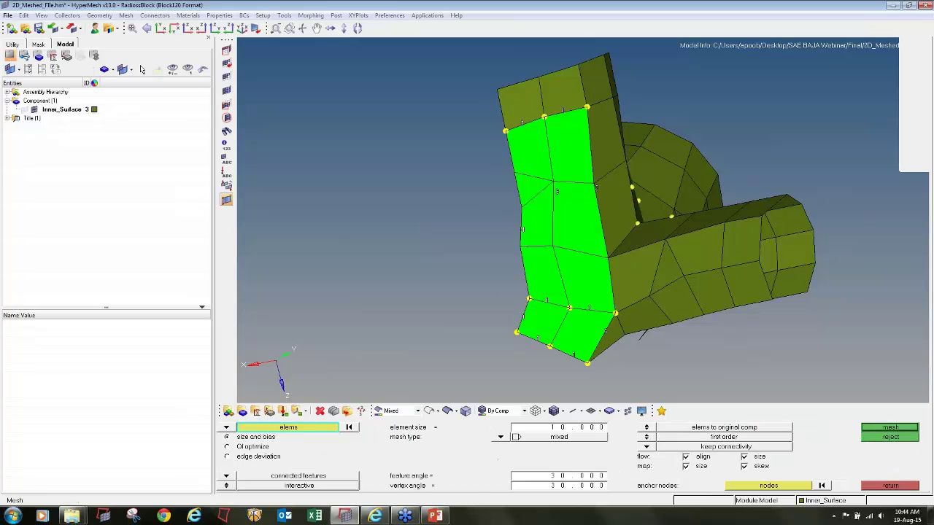
# Mask all elements of the repaired cluster and clear its temporary nodes
pyautogui.press('F5')
pyautogui.scroll(-5, 535, 219)
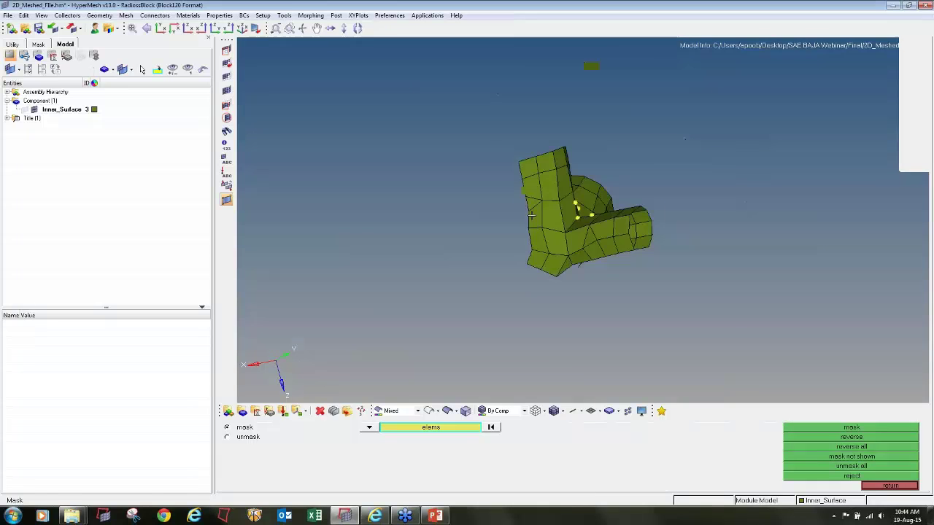
pyautogui.keyDown('shift'); pyautogui.moveTo(501, 140); pyautogui.dragTo(710, 319); pyautogui.keyUp('shift')
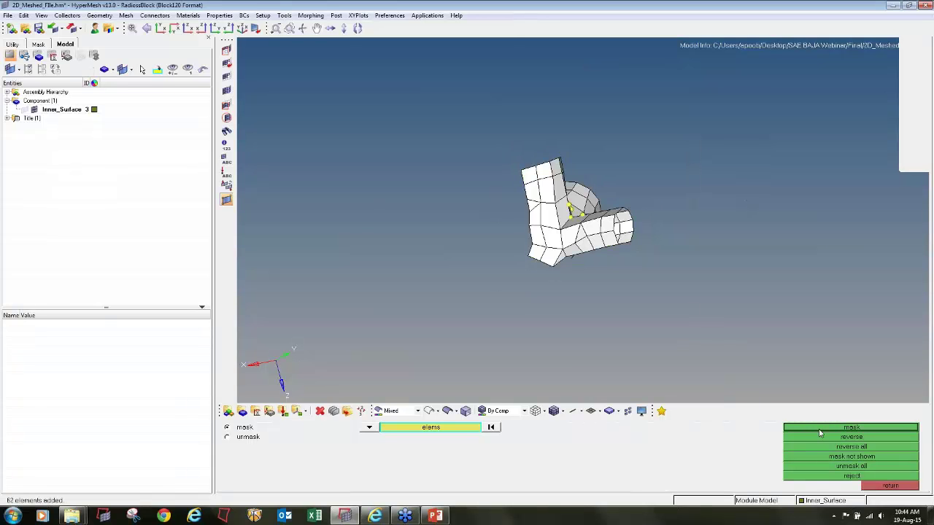
pyautogui.click(850, 427)
pyautogui.hotkey('shift', 'F2')
pyautogui.keyDown('shift'); pyautogui.moveTo(628, 241); pyautogui.dragTo(511, 146); pyautogui.keyUp('shift')
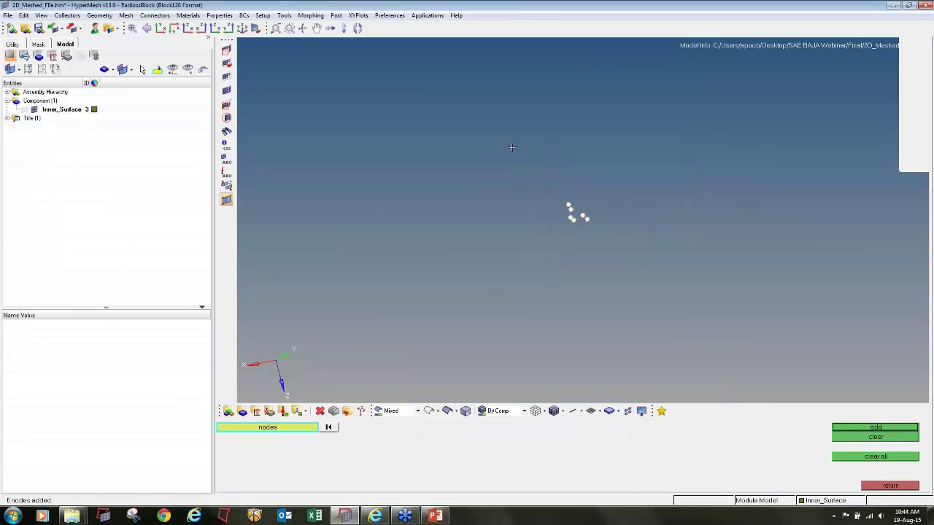
pyautogui.click(884, 438)
# Remesh the five elements around the short edges marked by temporary nodes in the next tube-junction cluster, using mixed elements of size 10
pyautogui.press('f')
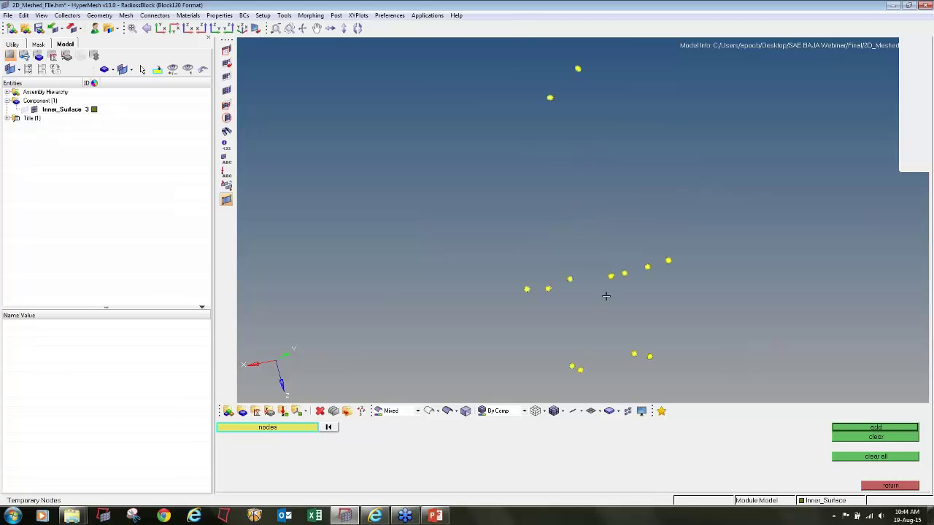
pyautogui.keyDown('ctrl'); pyautogui.moveTo(578, 45); pyautogui.dragTo(565, 115, button='right'); pyautogui.keyUp('ctrl')
pyautogui.keyDown('ctrl'); pyautogui.scroll(10, 564, 114); pyautogui.keyUp('ctrl')
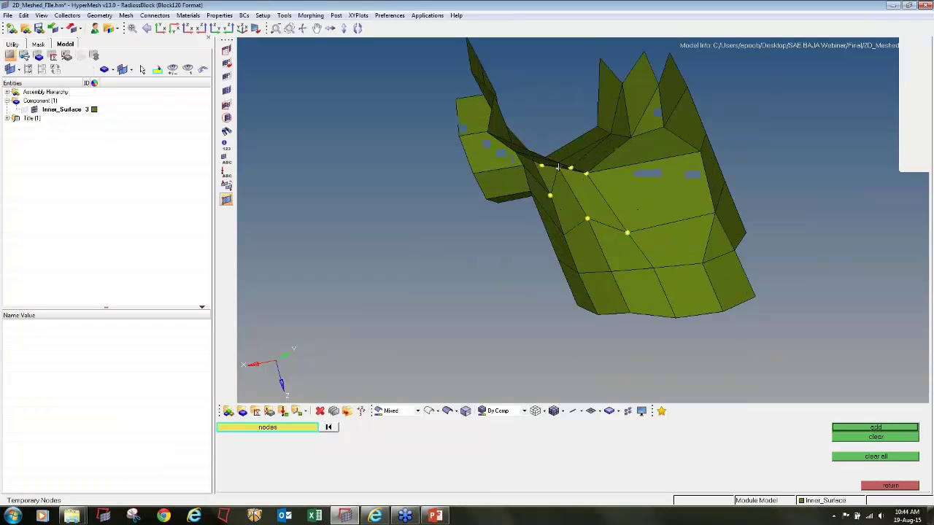
pyautogui.keyDown('ctrl'); pyautogui.moveTo(558, 167); pyautogui.dragTo(559, 216); pyautogui.keyUp('ctrl')
pyautogui.keyDown('ctrl'); pyautogui.scroll(4, 557, 185); pyautogui.keyUp('ctrl')
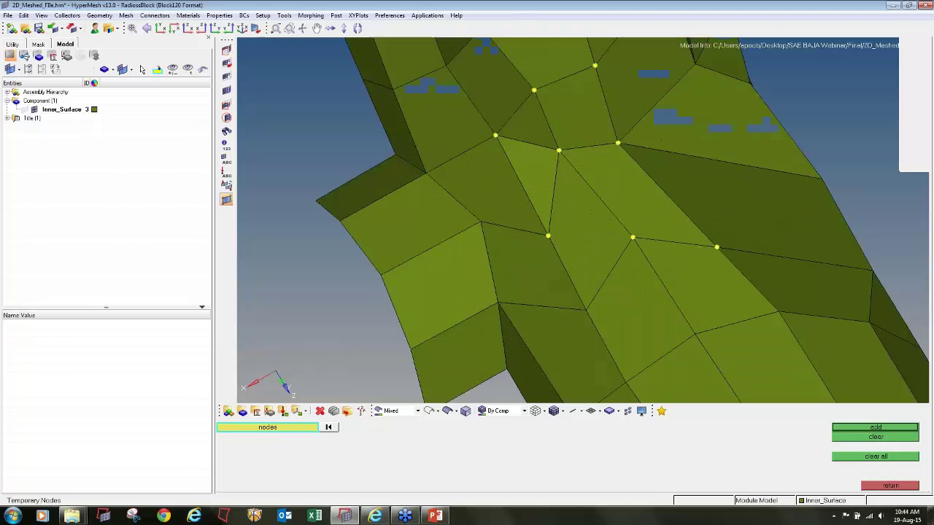
pyautogui.press('F12')
pyautogui.click(530, 121)
pyautogui.click(569, 117)
pyautogui.click(583, 170)
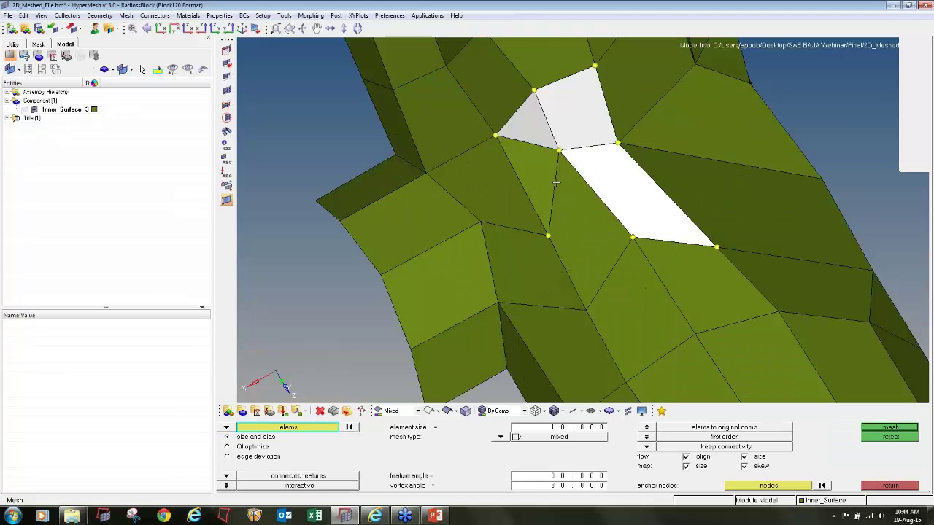
pyautogui.click(556, 182)
pyautogui.click(585, 221)
pyautogui.middleClick(585, 221)
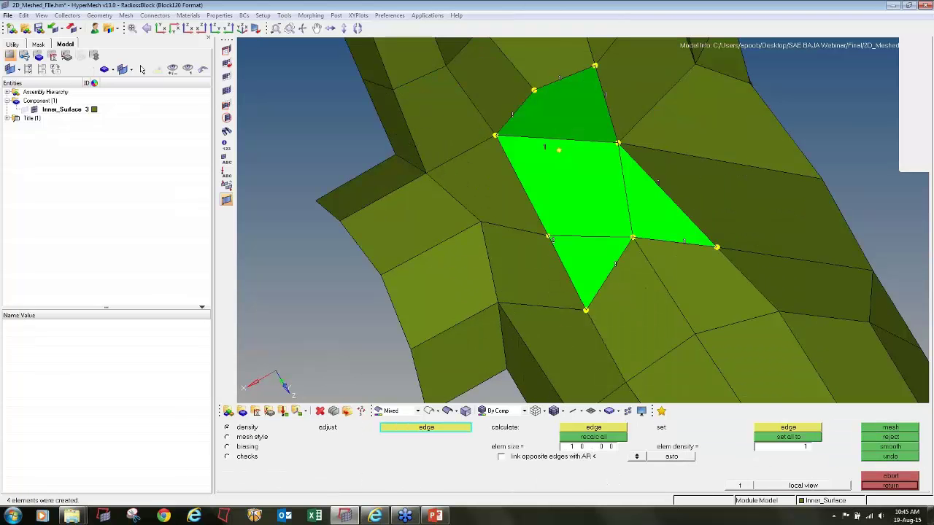
pyautogui.press('Escape')
# Mask the elements of the cluster just remeshed and clear its temporary nodes
pyautogui.keyDown('ctrl'); pyautogui.scroll(-7, 587, 222); pyautogui.keyUp('ctrl')
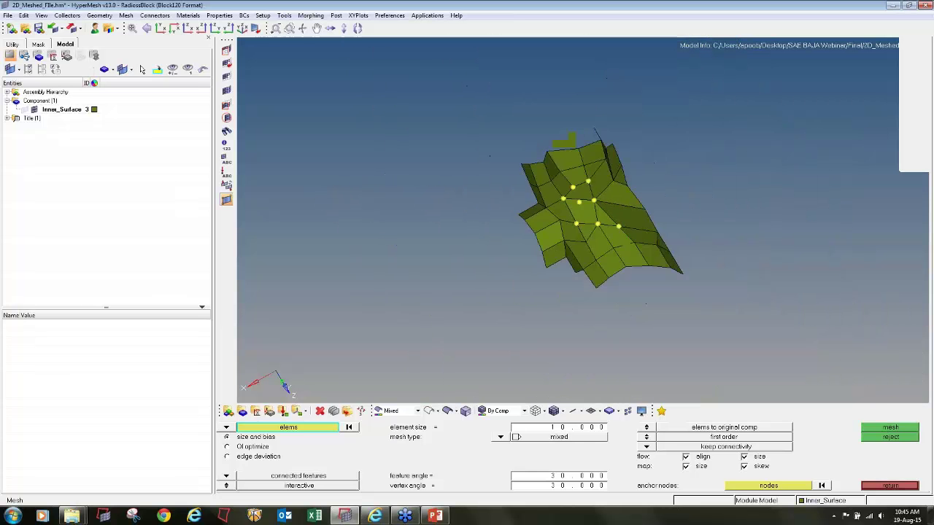
pyautogui.scroll(-2, 597, 212)
pyautogui.press('F5')
pyautogui.keyDown('shift'); pyautogui.moveTo(484, 110); pyautogui.dragTo(710, 300); pyautogui.keyUp('shift')
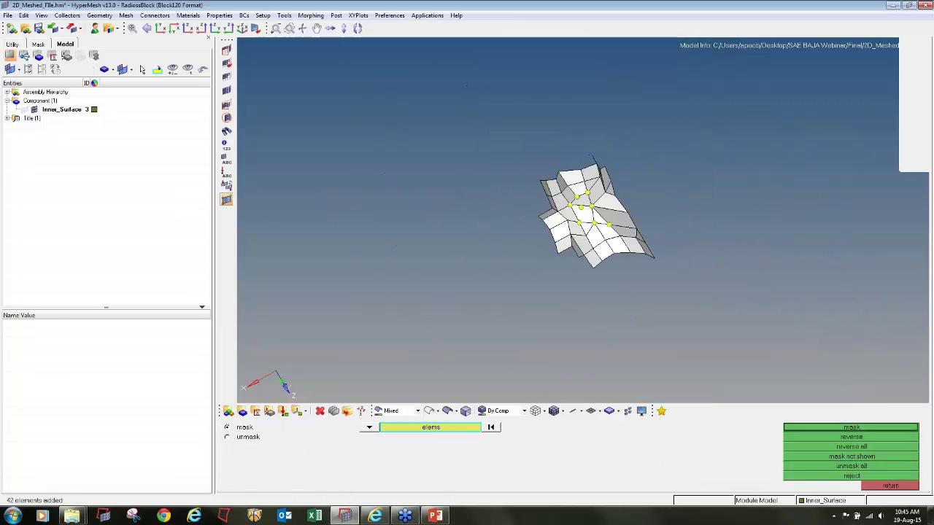
pyautogui.click(818, 427)
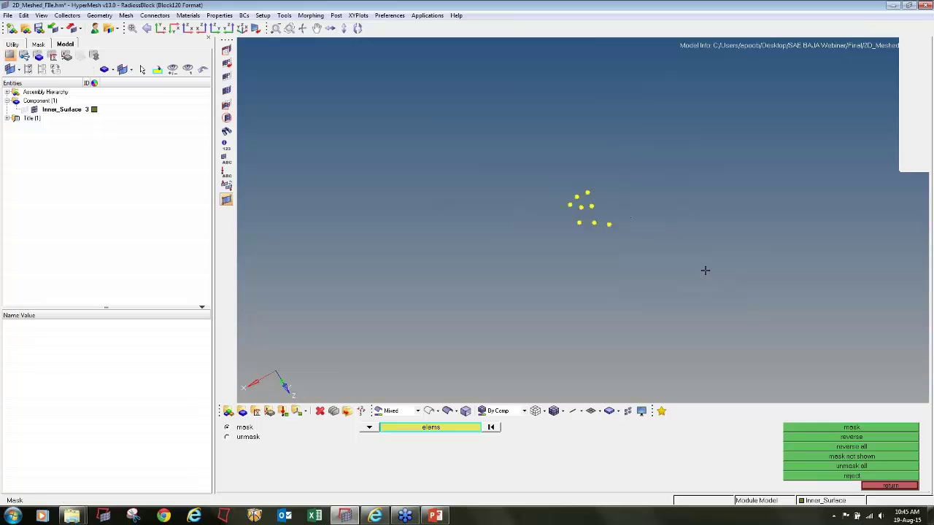
pyautogui.hotkey('shift', 'F2')
pyautogui.keyDown('shift'); pyautogui.moveTo(539, 154); pyautogui.dragTo(589, 221); pyautogui.keyUp('shift')
pyautogui.click(901, 443)
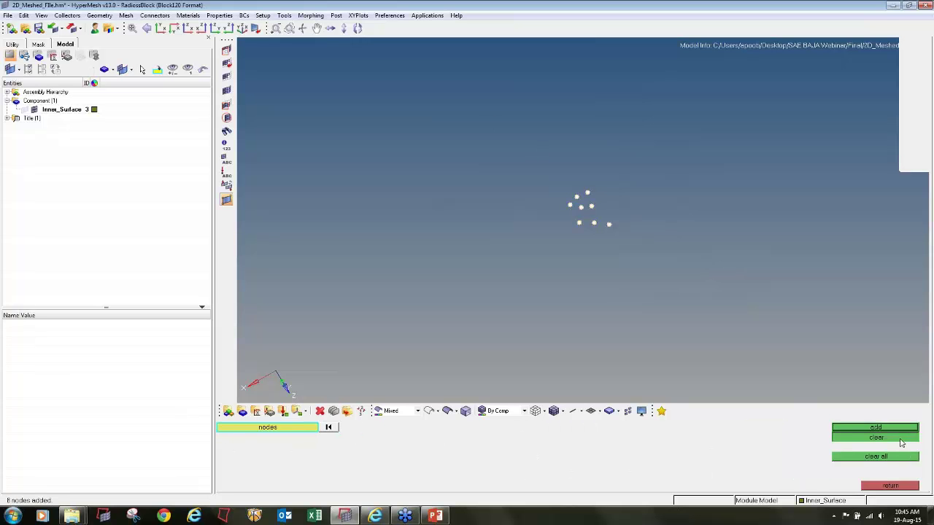
# Try to remesh the ring of elements around the short edge in the next flagged cluster, then reject the new mesh
pyautogui.scroll(-8, 542, 195)
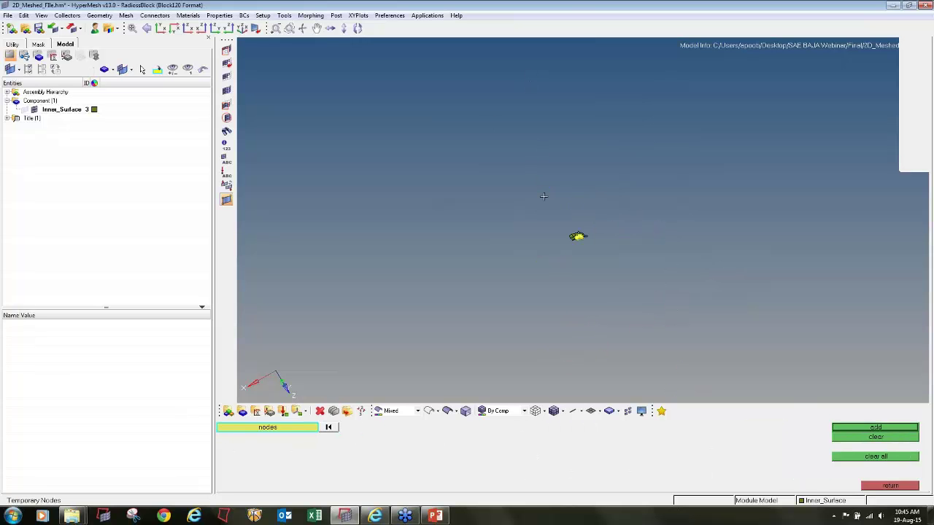
pyautogui.scroll(5, 580, 237)
pyautogui.keyDown('ctrl'); pyautogui.moveTo(582, 220); pyautogui.dragTo(603, 222); pyautogui.keyUp('ctrl')
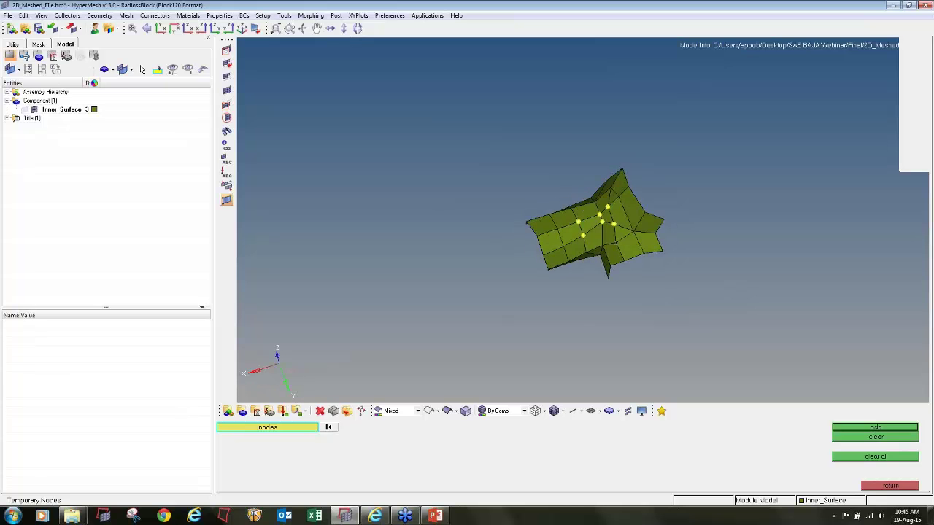
pyautogui.keyDown('ctrl'); pyautogui.scroll(6, 602, 223); pyautogui.keyUp('ctrl')
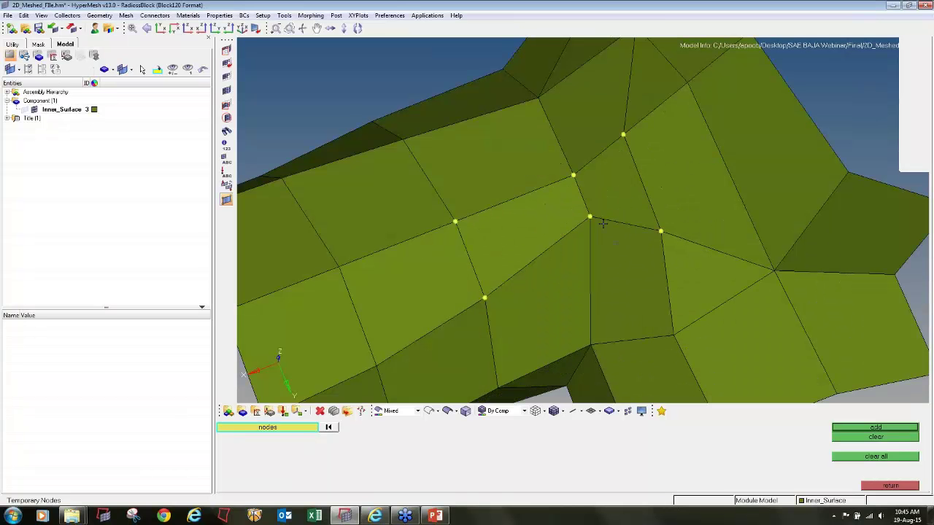
pyautogui.press('F12')
pyautogui.click(594, 193)
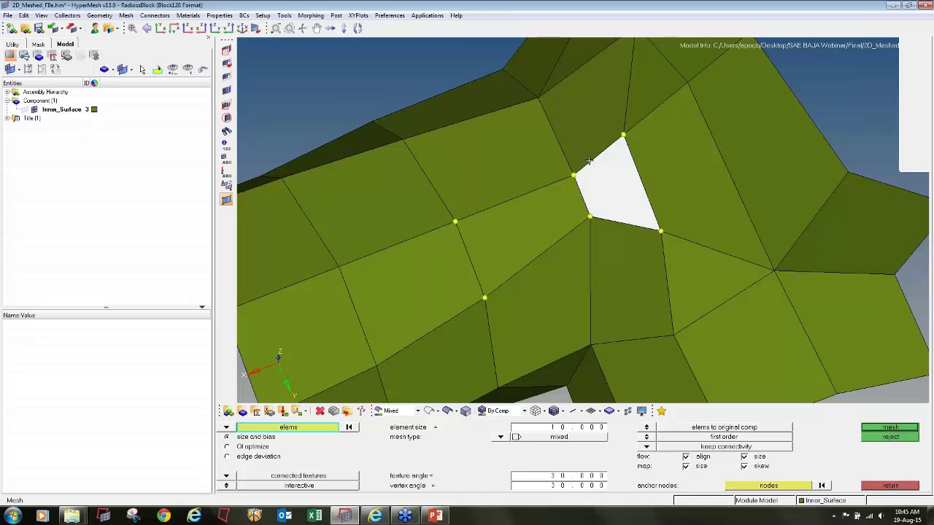
pyautogui.click(587, 149)
pyautogui.click(637, 118)
pyautogui.click(636, 117)
pyautogui.click(677, 176)
pyautogui.click(679, 254)
pyautogui.click(632, 277)
pyautogui.click(537, 286)
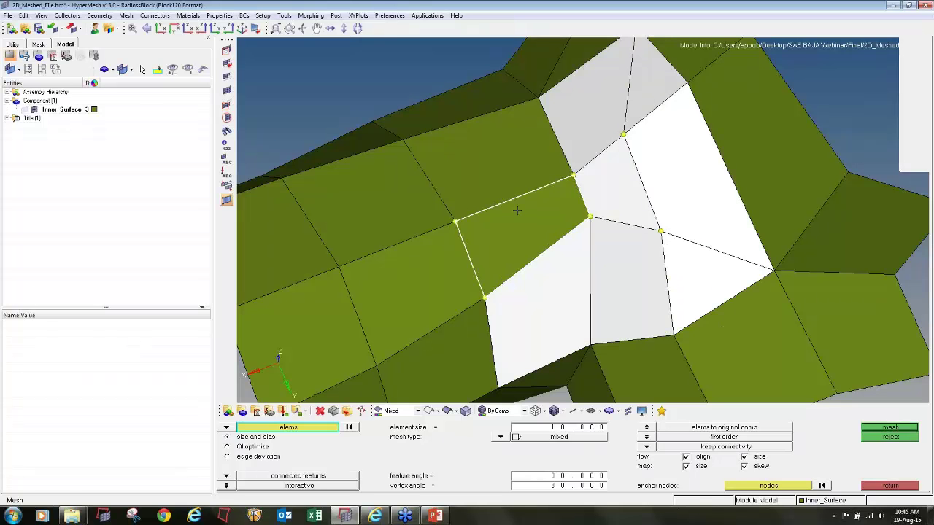
pyautogui.click(515, 228)
pyautogui.click(503, 168)
pyautogui.middleClick(526, 212)
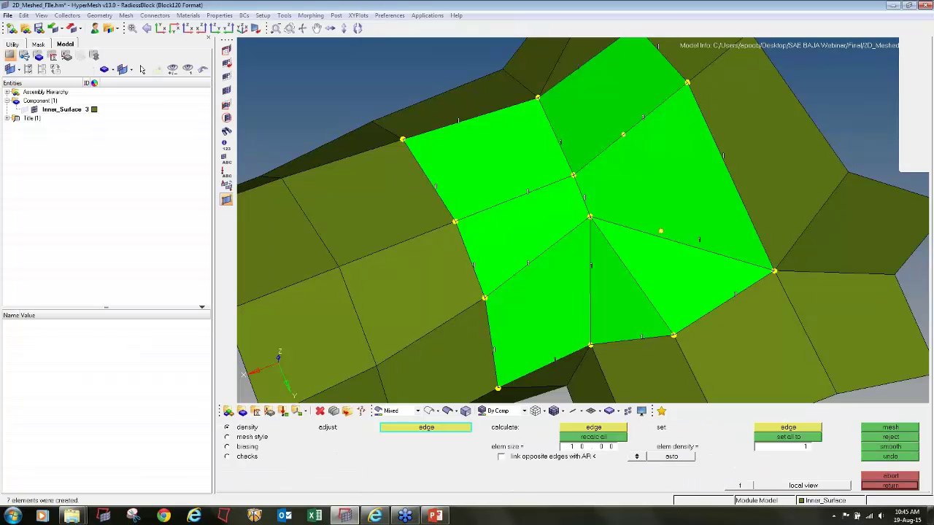
pyautogui.click(904, 439)
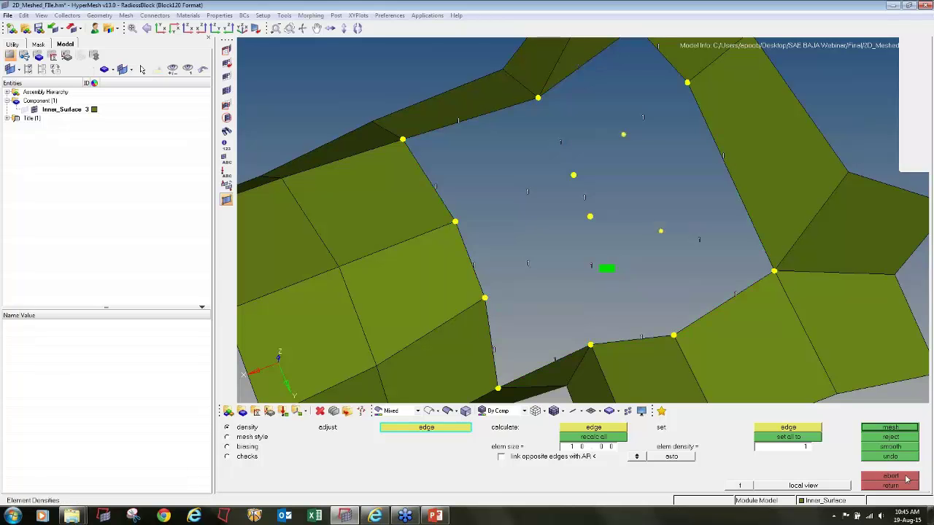
pyautogui.click(906, 476)
# Set the distance between the two end nodes of the short edge in the middle of the cluster to 4
pyautogui.press('F4')
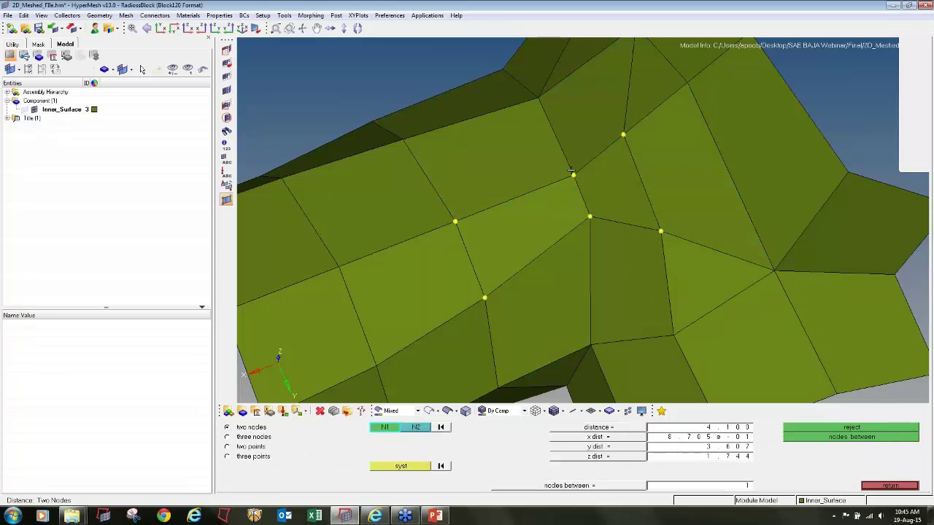
pyautogui.click(574, 174)
pyautogui.click(589, 217)
pyautogui.doubleClick(677, 432)
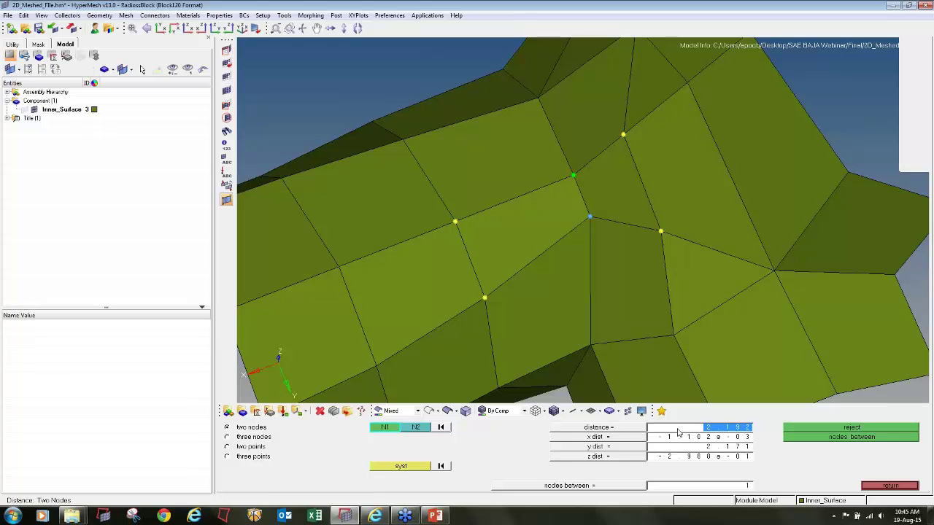
pyautogui.write('4')
pyautogui.press('Return')
# Mask the cluster with the adjusted edge and clear its temporary nodes
pyautogui.press('F5')
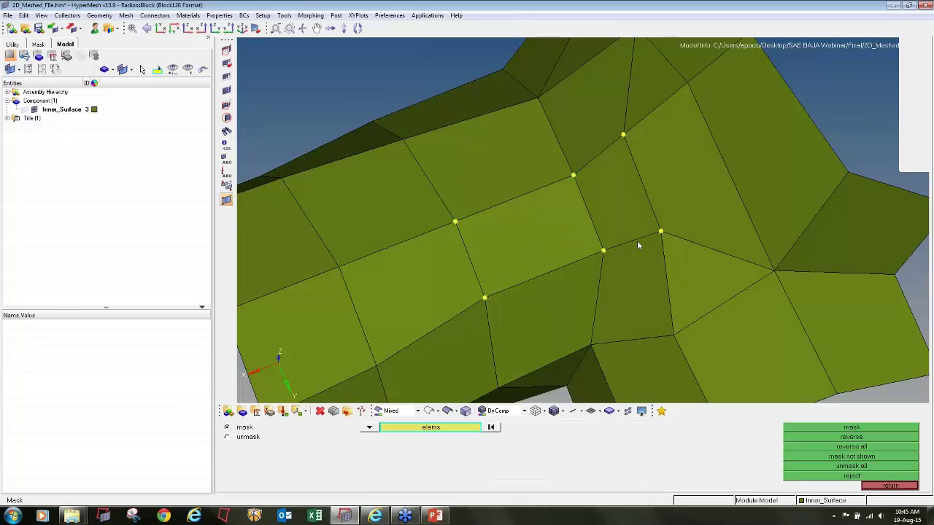
pyautogui.scroll(-4, 637, 241)
pyautogui.keyDown('ctrl'); pyautogui.scroll(-3, 705, 289); pyautogui.keyUp('ctrl')
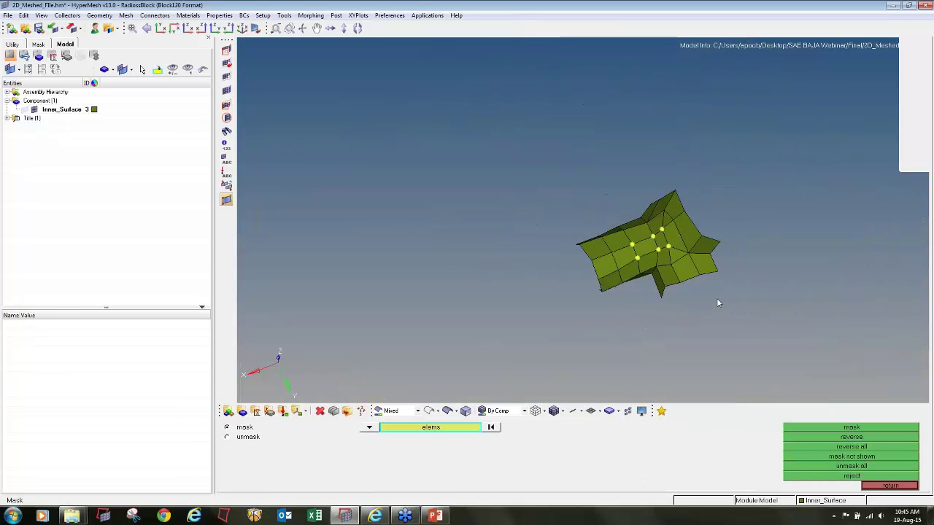
pyautogui.keyDown('shift'); pyautogui.moveTo(718, 303); pyautogui.dragTo(533, 158); pyautogui.keyUp('shift')
pyautogui.middleClick(570, 198)
pyautogui.hotkey('shift', 'F2')
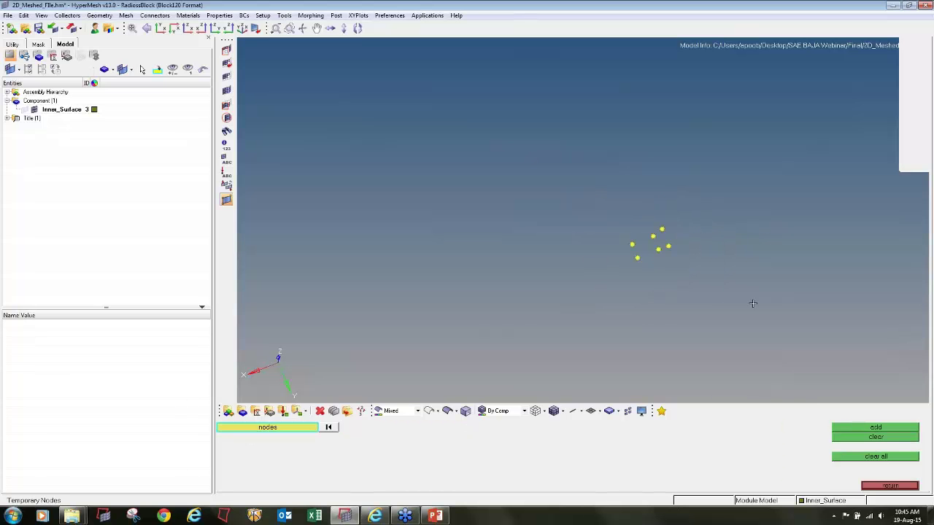
pyautogui.keyDown('shift'); pyautogui.moveTo(752, 305); pyautogui.dragTo(577, 190); pyautogui.keyUp('shift')
pyautogui.click(855, 437)
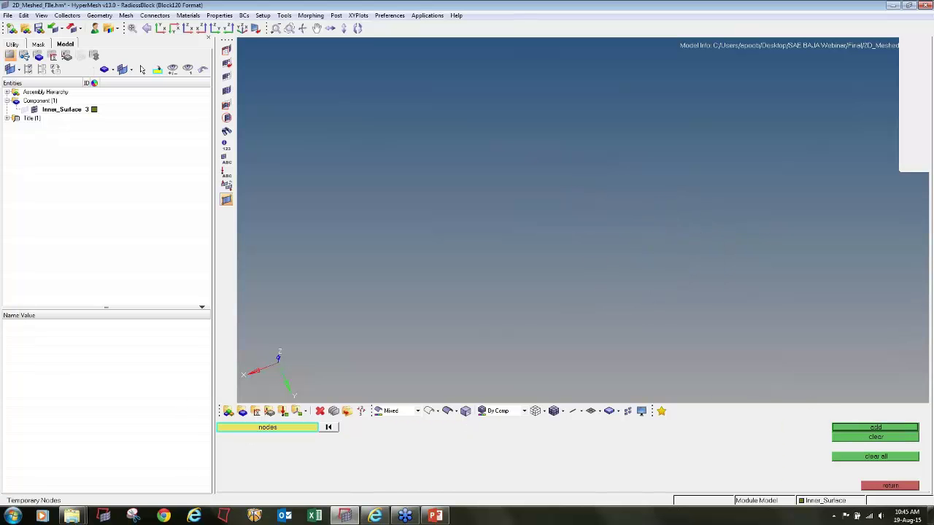
pyautogui.click(883, 485)
# Check the remaining clusters with the quality index and optimize the failing quad in the row along the curved tube edge
pyautogui.click(671, 456)
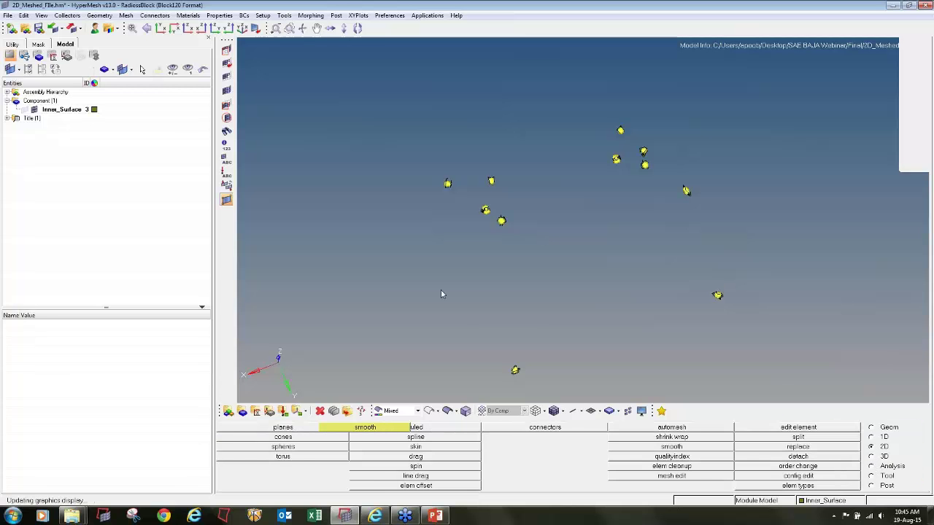
pyautogui.keyDown('ctrl'); pyautogui.moveTo(487, 180); pyautogui.dragTo(511, 205, button='right'); pyautogui.keyUp('ctrl')
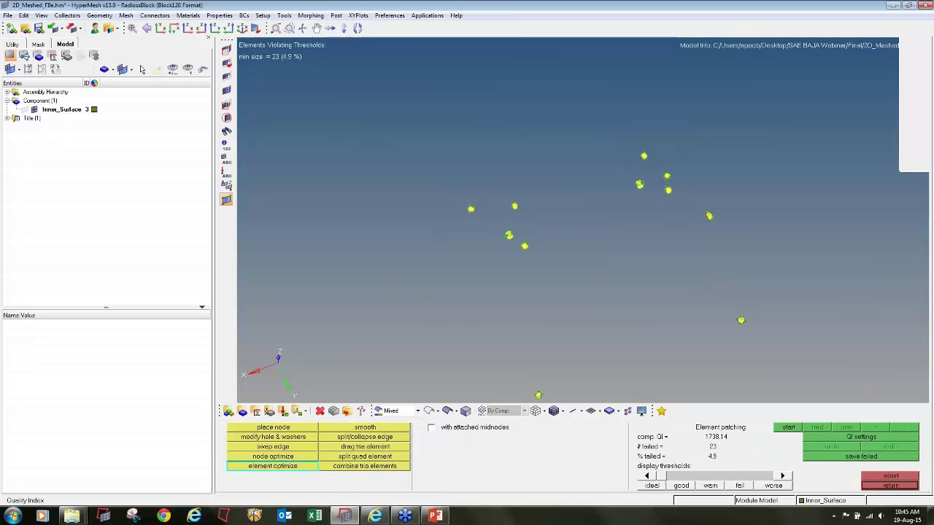
pyautogui.keyDown('ctrl'); pyautogui.scroll(6, 511, 205); pyautogui.keyUp('ctrl')
pyautogui.keyDown('ctrl'); pyautogui.scroll(3, 610, 223); pyautogui.keyUp('ctrl')
pyautogui.keyDown('ctrl'); pyautogui.moveTo(468, 194); pyautogui.dragTo(444, 226); pyautogui.keyUp('ctrl')
pyautogui.keyDown('ctrl'); pyautogui.scroll(4, 471, 182); pyautogui.keyUp('ctrl')
pyautogui.keyDown('ctrl'); pyautogui.moveTo(471, 167); pyautogui.dragTo(496, 161); pyautogui.keyUp('ctrl')
pyautogui.scroll(-5, 509, 131)
pyautogui.scroll(5, 467, 158)
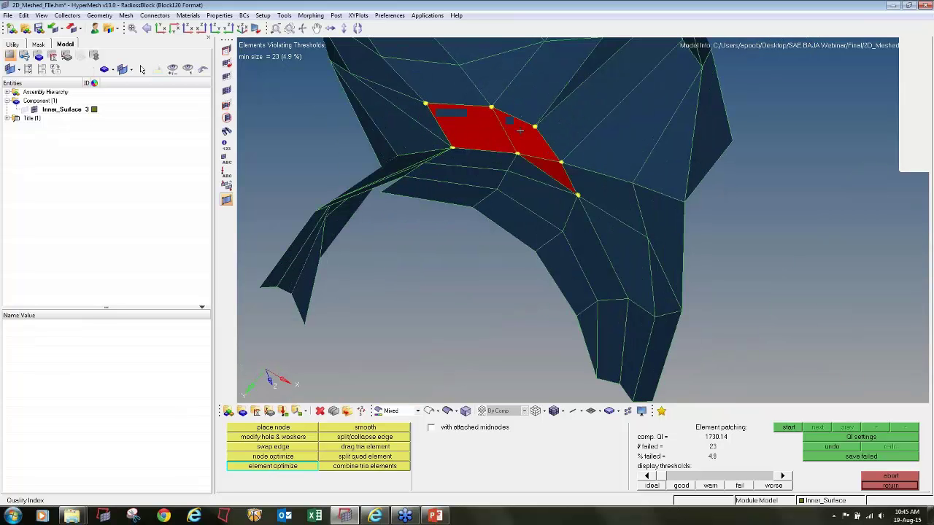
pyautogui.click(528, 140)
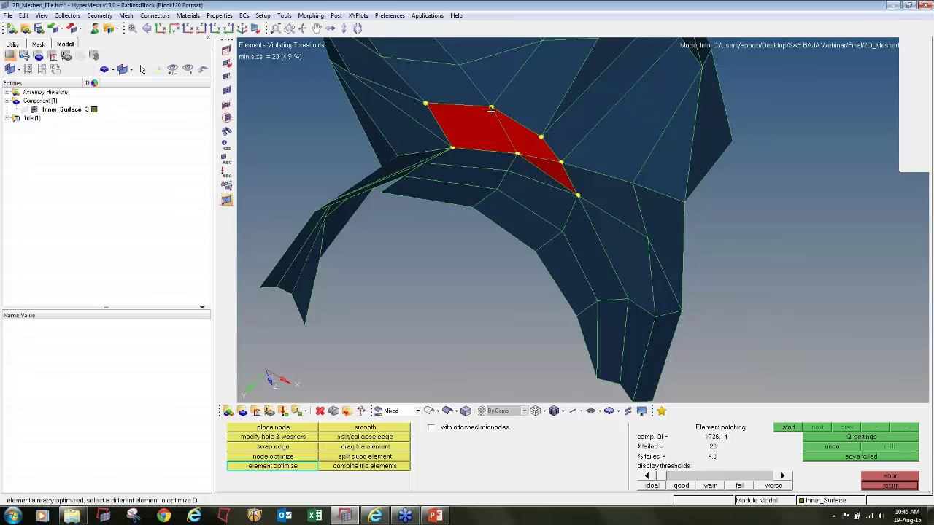
pyautogui.press('Escape')
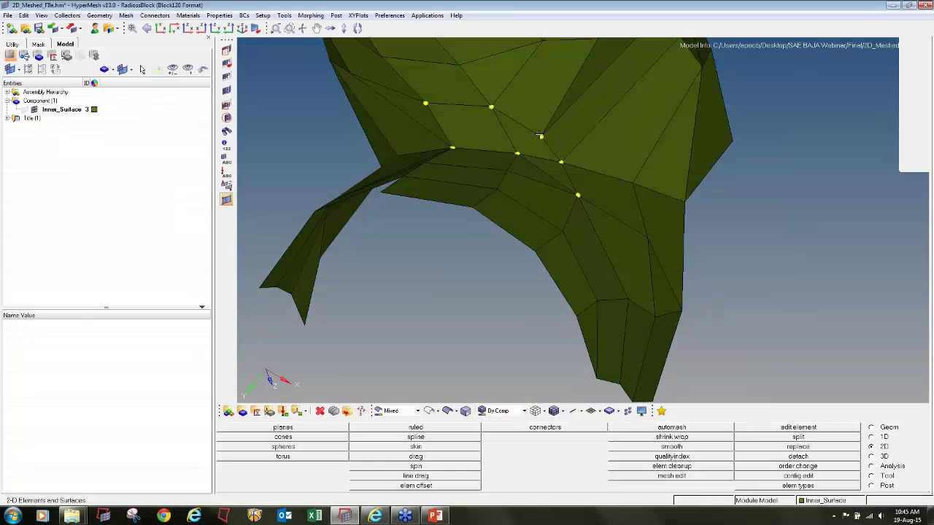
# Remesh the failing row along the curved tube edge together with the elements surrounding it, using mixed elements of size 10
pyautogui.press('F12')
pyautogui.click(530, 139)
pyautogui.click(549, 96)
pyautogui.click(575, 93)
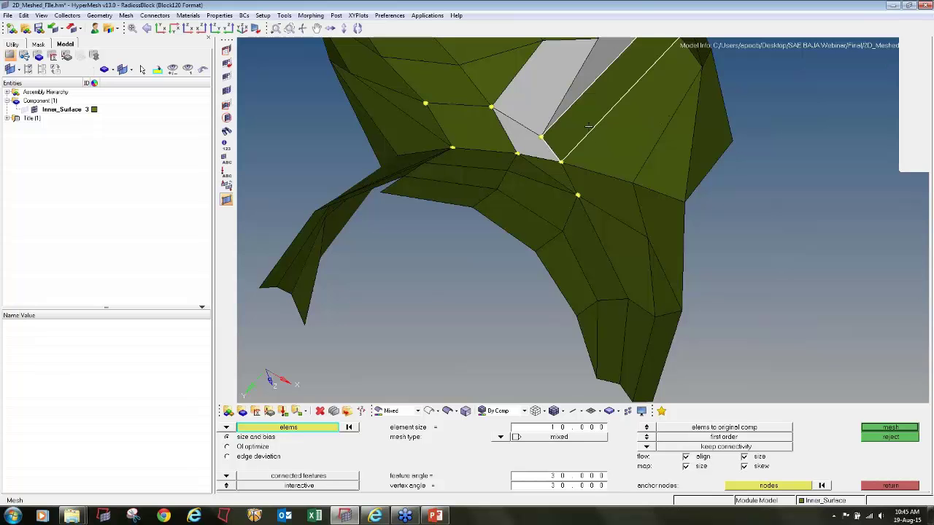
pyautogui.click(589, 126)
pyautogui.click(607, 150)
pyautogui.click(558, 169)
pyautogui.click(586, 183)
pyautogui.click(560, 187)
pyautogui.click(509, 161)
pyautogui.click(478, 127)
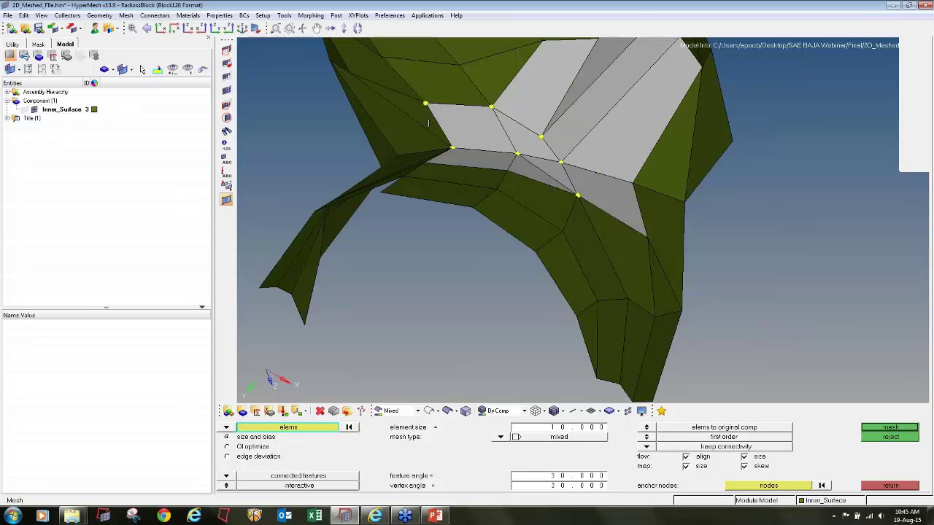
pyautogui.click(428, 123)
pyautogui.click(406, 132)
pyautogui.click(399, 77)
pyautogui.click(440, 77)
pyautogui.click(491, 67)
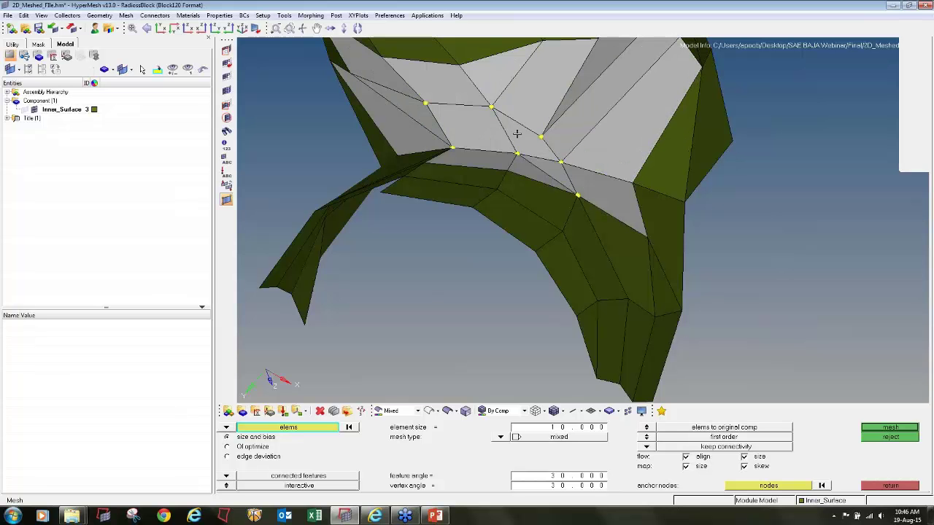
pyautogui.middleClick(517, 133)
pyautogui.press('Escape')
# Remesh the small triangle at the curved tube edge and the elements beside it as quads of size 10
pyautogui.keyDown('ctrl'); pyautogui.scroll(-3, 521, 134); pyautogui.keyUp('ctrl')
pyautogui.moveTo(521, 134)
pyautogui.keyDown('ctrl'); pyautogui.mouseDown()
pyautogui.moveTo(518, 197)
pyautogui.moveTo(529, 156)
pyautogui.moveTo(507, 157)
pyautogui.moveTo(532, 136)
pyautogui.mouseUp(); pyautogui.keyUp('ctrl')
pyautogui.keyDown('ctrl'); pyautogui.scroll(3, 529, 156); pyautogui.keyUp('ctrl')
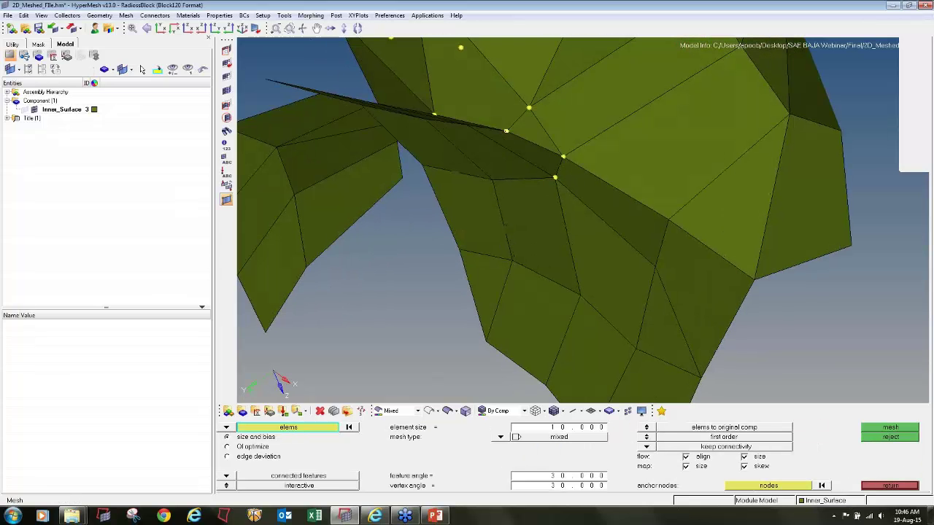
pyautogui.click(533, 135)
pyautogui.click(522, 85)
pyautogui.click(501, 91)
pyautogui.click(602, 138)
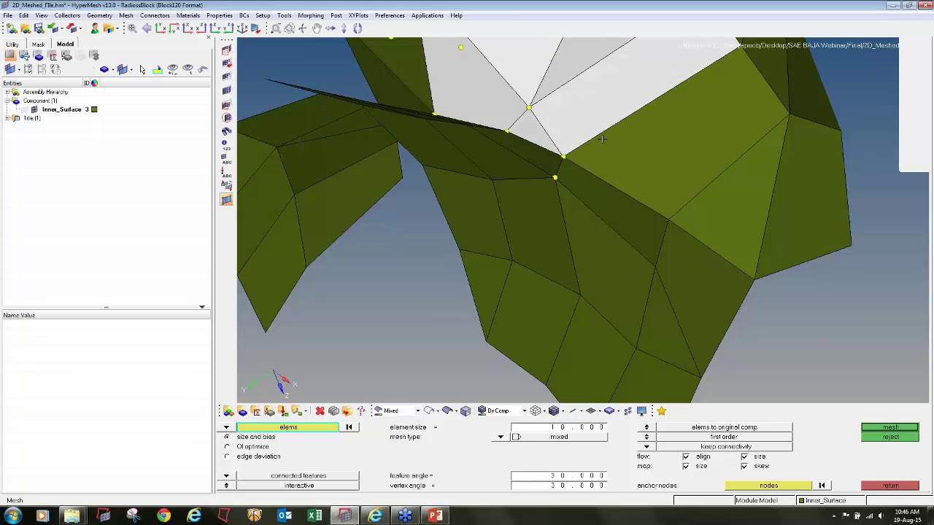
pyautogui.click(500, 437)
pyautogui.click(491, 439)
pyautogui.middleClick(464, 176)
pyautogui.keyDown('ctrl'); pyautogui.moveTo(484, 146); pyautogui.dragTo(446, 293, button='right'); pyautogui.keyUp('ctrl')
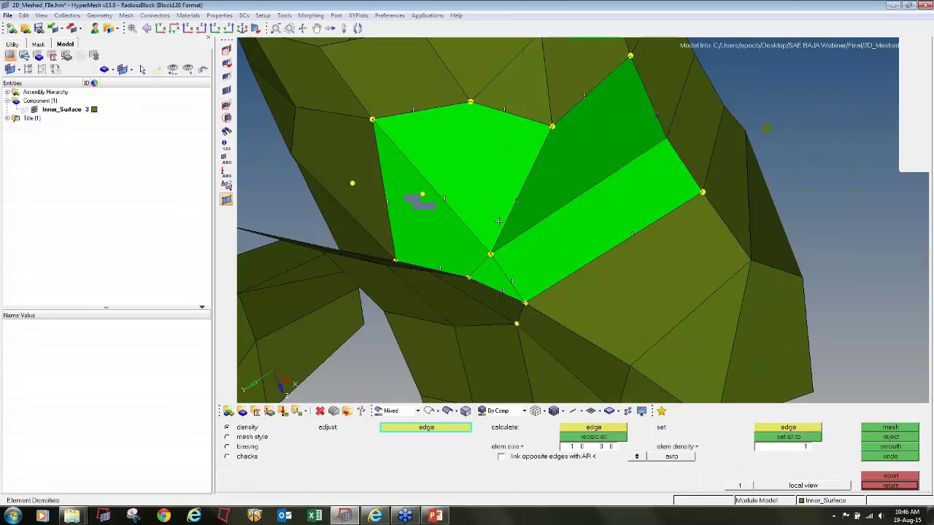
pyautogui.press('Escape')
# Remesh a larger patch, from the small triangle out across the tube face, with quads of size 10
pyautogui.keyDown('ctrl'); pyautogui.scroll(-3, 499, 221); pyautogui.keyUp('ctrl')
pyautogui.keyDown('ctrl'); pyautogui.moveTo(500, 221); pyautogui.dragTo(518, 273); pyautogui.keyUp('ctrl')
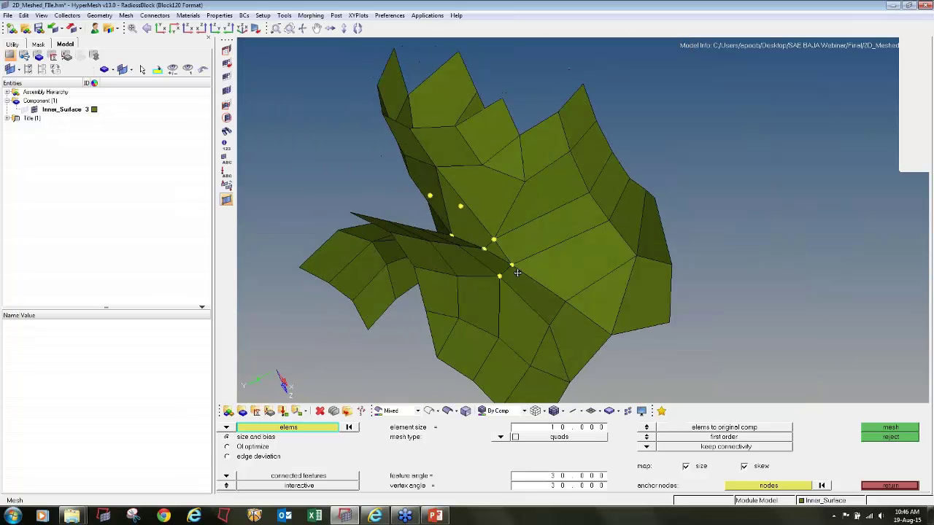
pyautogui.click(448, 198)
pyautogui.click(454, 152)
pyautogui.click(487, 137)
pyautogui.click(501, 179)
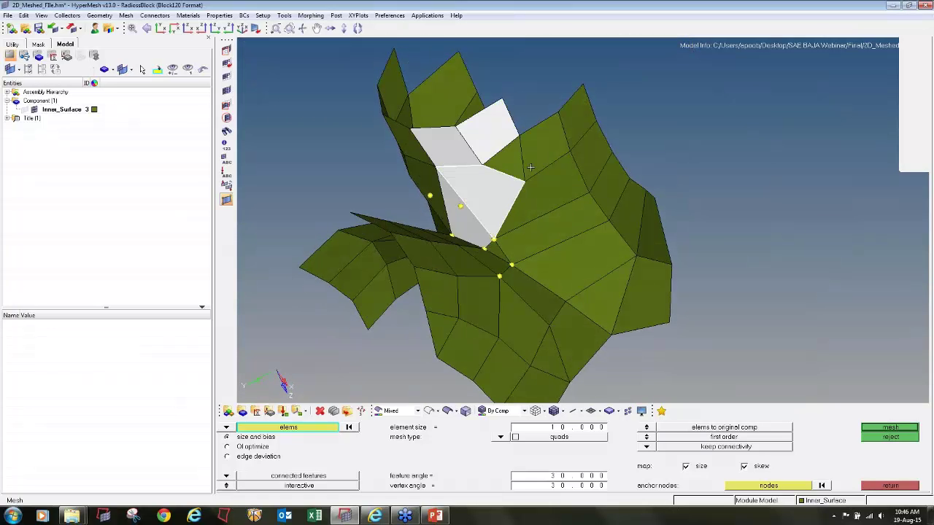
pyautogui.click(536, 161)
pyautogui.click(514, 164)
pyautogui.click(553, 199)
pyautogui.click(564, 226)
pyautogui.click(567, 262)
pyautogui.click(496, 251)
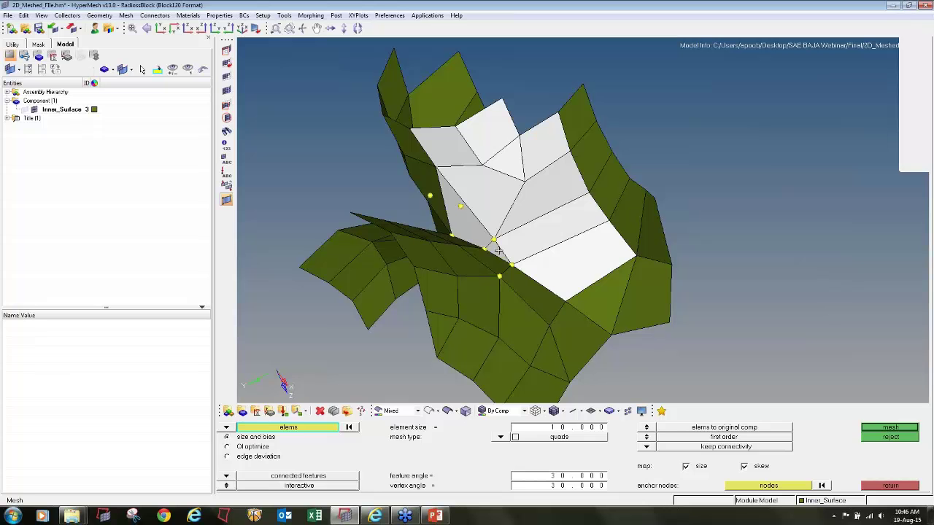
pyautogui.middleClick(518, 227)
pyautogui.press('Escape')
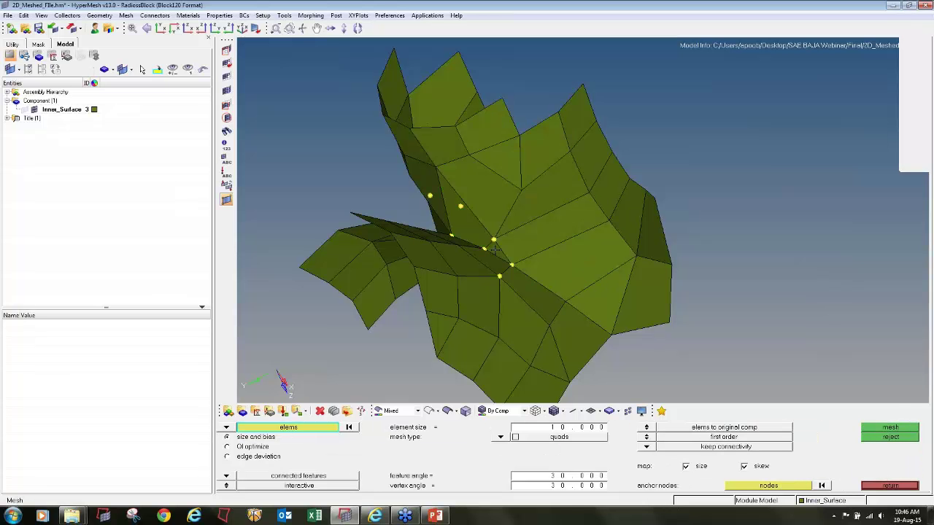
# Set the distance between the inner face node and the apex node of the small triangle to 6
pyautogui.keyDown('ctrl'); pyautogui.moveTo(496, 251); pyautogui.dragTo(479, 274); pyautogui.keyUp('ctrl')
pyautogui.scroll(3, 496, 238)
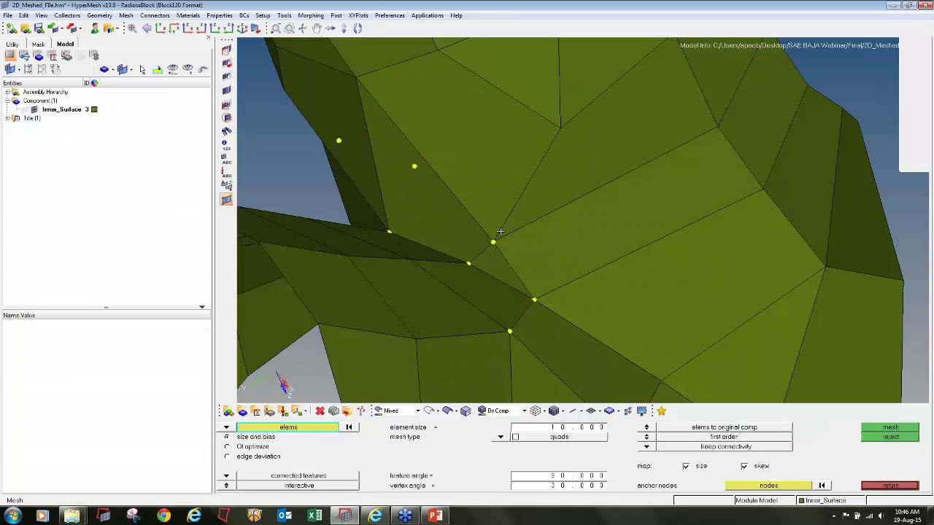
pyautogui.press('F4')
pyautogui.click(561, 129)
pyautogui.click(493, 242)
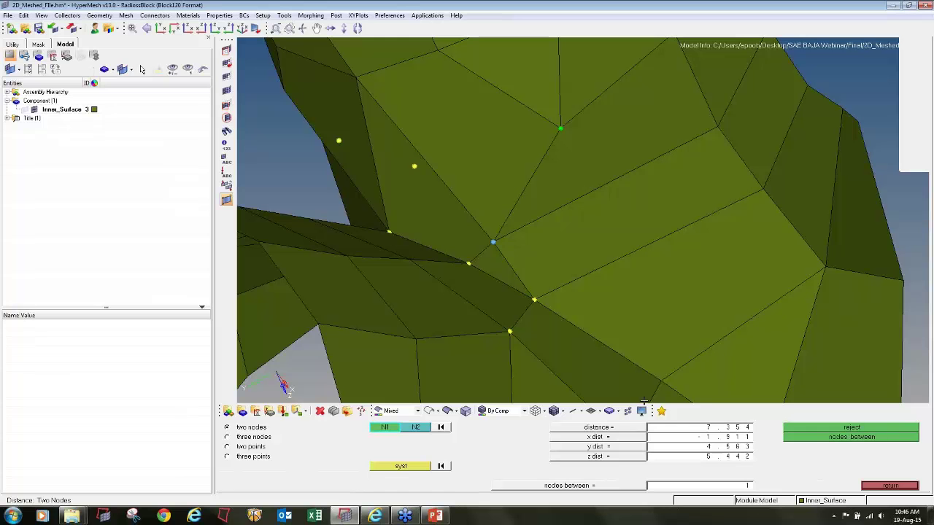
pyautogui.click(690, 431)
pyautogui.write('6')
pyautogui.press('Return')
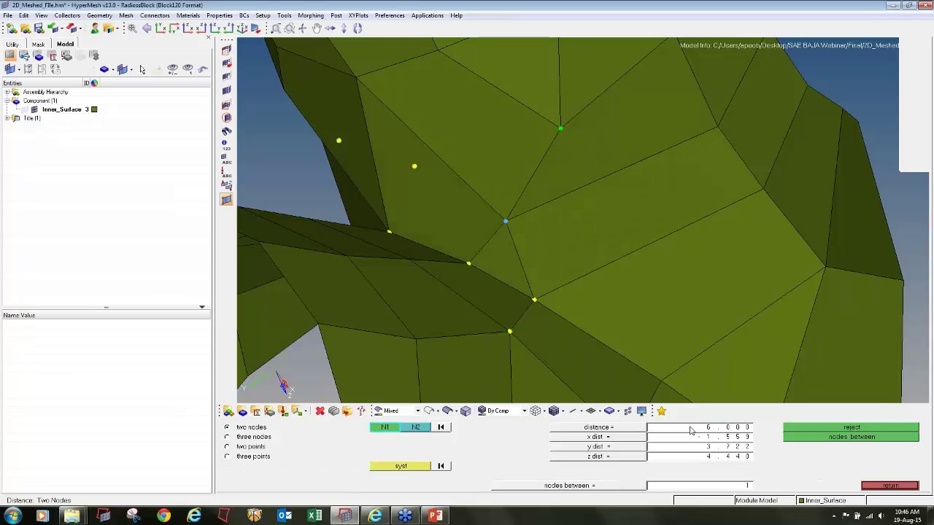
# Set the short triangle edge at the tube junction to a length of 4 and measure the triangle's adjacent edge
pyautogui.click(470, 263)
pyautogui.click(703, 429)
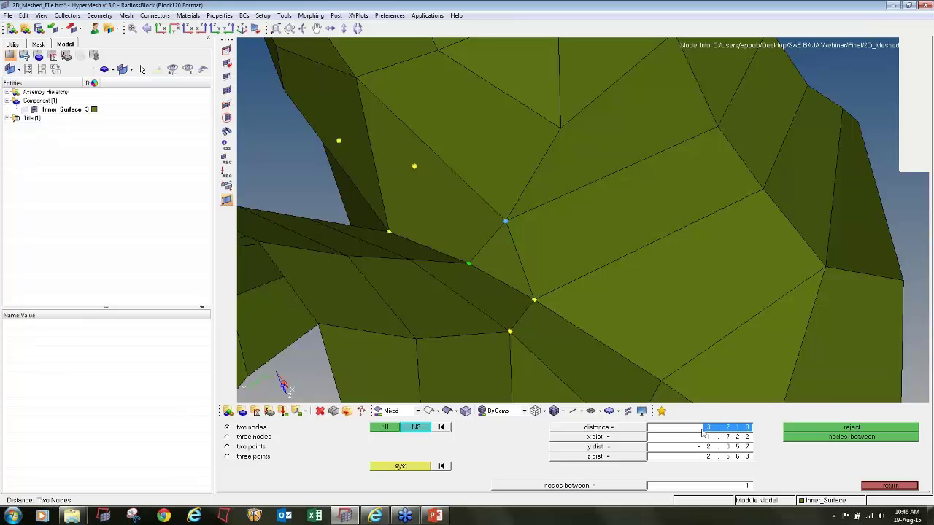
pyautogui.write('4')
pyautogui.press('Return')
pyautogui.click(535, 300)
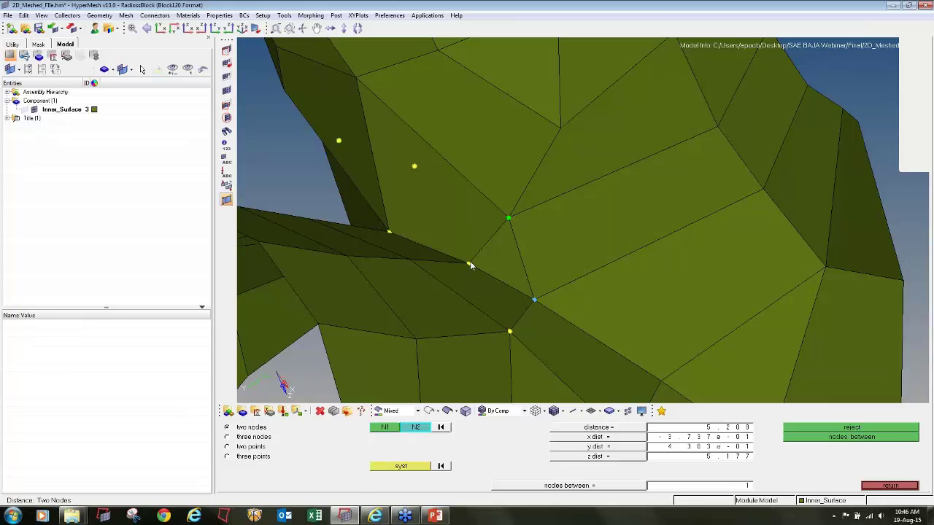
# Mask the whole repaired cluster at the curved tube edge and clear its temporary nodes
pyautogui.press('F12')
pyautogui.scroll(-5, 470, 226)
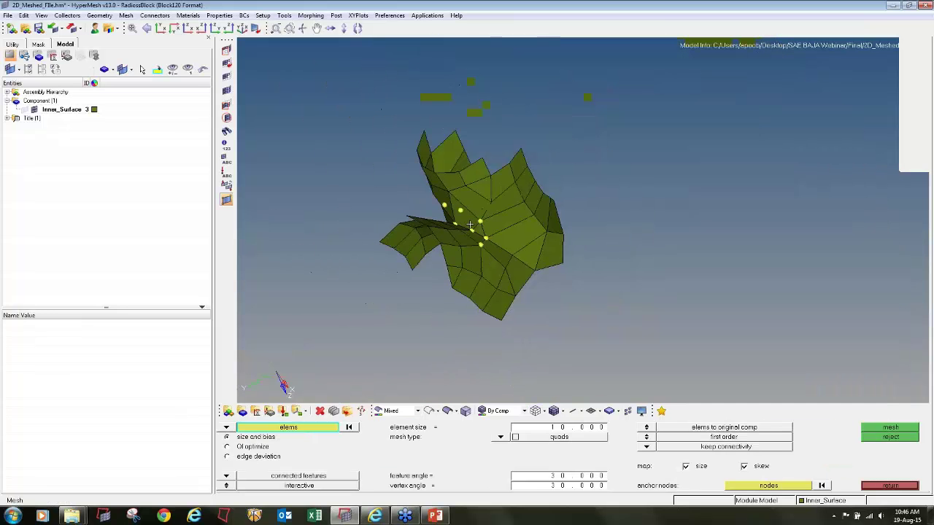
pyautogui.press('F5')
pyautogui.keyDown('shift'); pyautogui.moveTo(634, 358); pyautogui.dragTo(344, 38); pyautogui.keyUp('shift')
pyautogui.middleClick(451, 219)
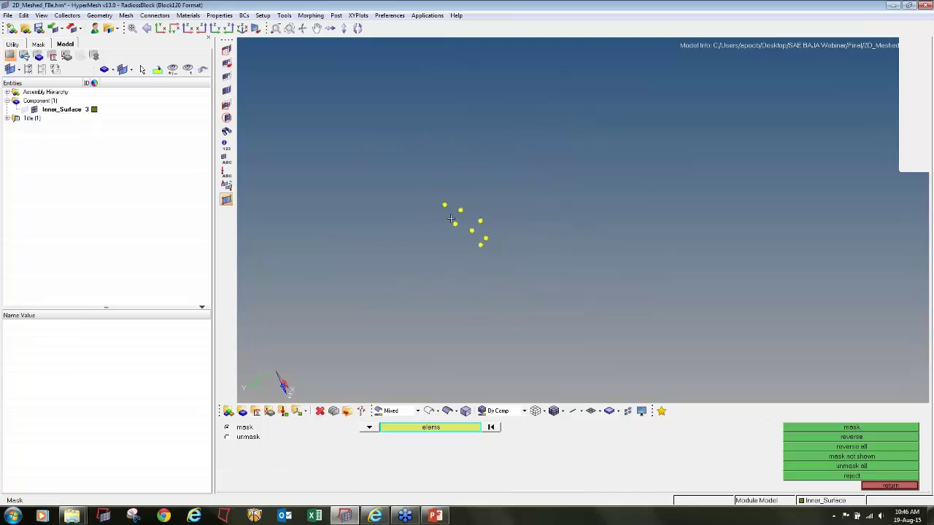
pyautogui.hotkey('shift', 'F2')
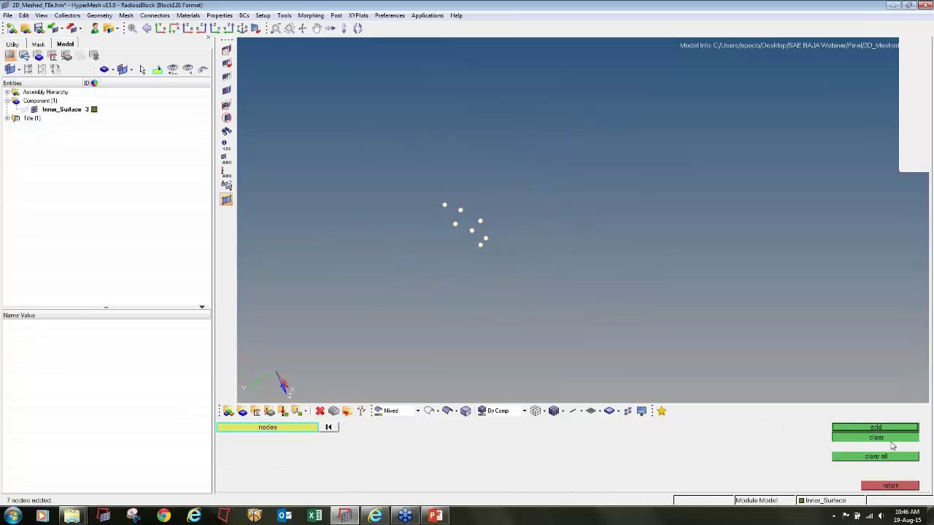
# In the next failing cluster, set the distance between the two nodes on the small central quad's lower edge to 4
pyautogui.press('f')
pyautogui.keyDown('ctrl'); pyautogui.moveTo(460, 157); pyautogui.dragTo(469, 180, button='right'); pyautogui.keyUp('ctrl')
pyautogui.keyDown('ctrl'); pyautogui.scroll(10, 460, 179); pyautogui.keyUp('ctrl')
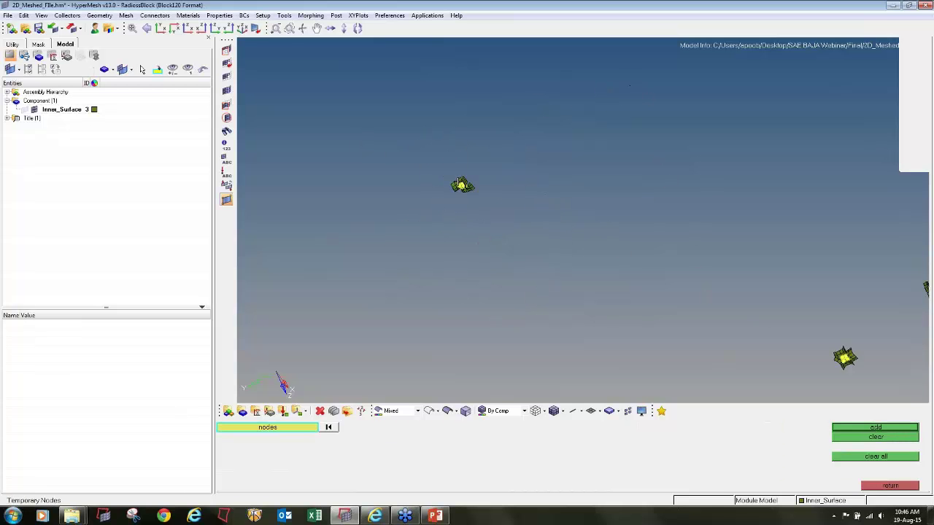
pyautogui.keyDown('ctrl'); pyautogui.moveTo(630, 85); pyautogui.dragTo(530, 243); pyautogui.keyUp('ctrl')
pyautogui.keyDown('ctrl'); pyautogui.scroll(5, 530, 243); pyautogui.keyUp('ctrl')
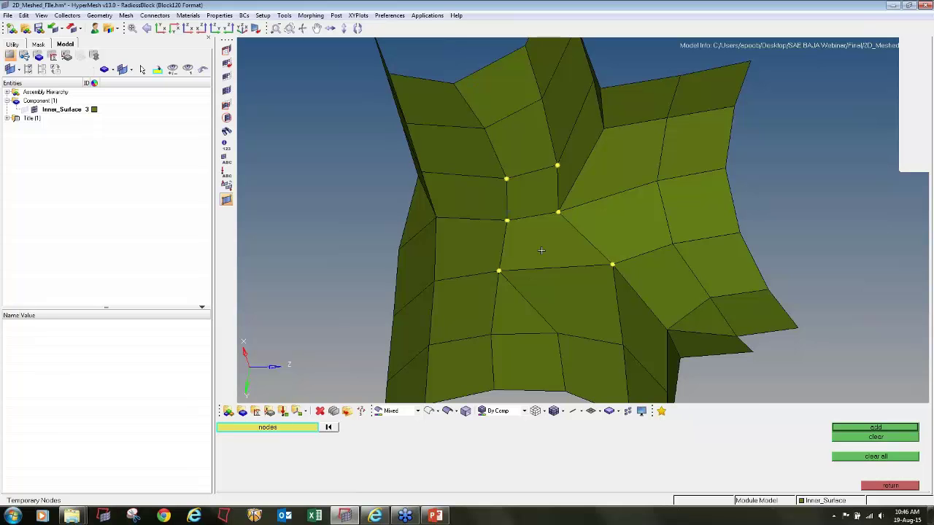
pyautogui.press('F12')
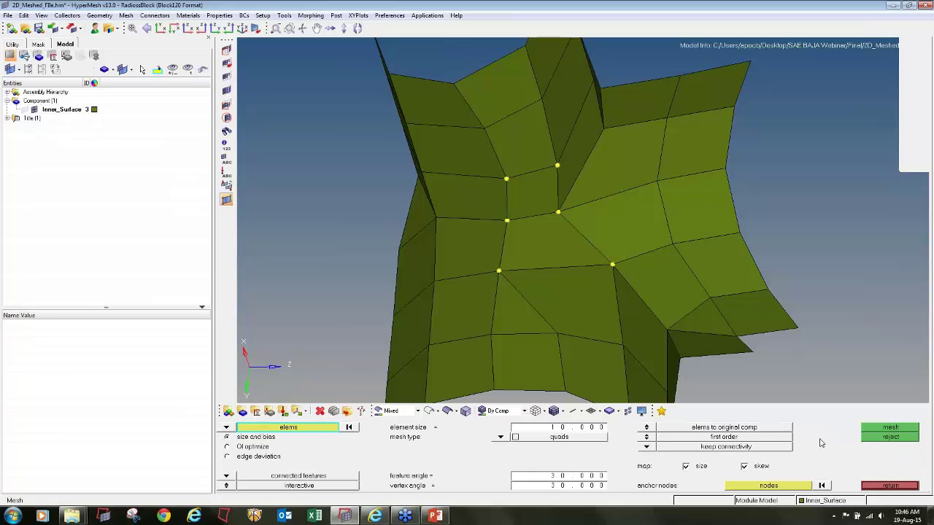
pyautogui.press('F4')
pyautogui.click(559, 213)
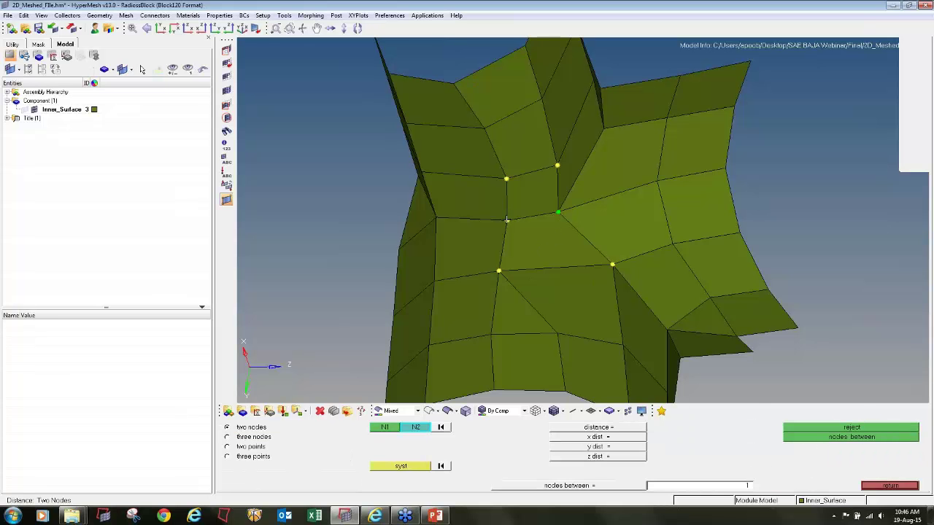
pyautogui.click(507, 221)
pyautogui.click(719, 427)
pyautogui.write('4.949')
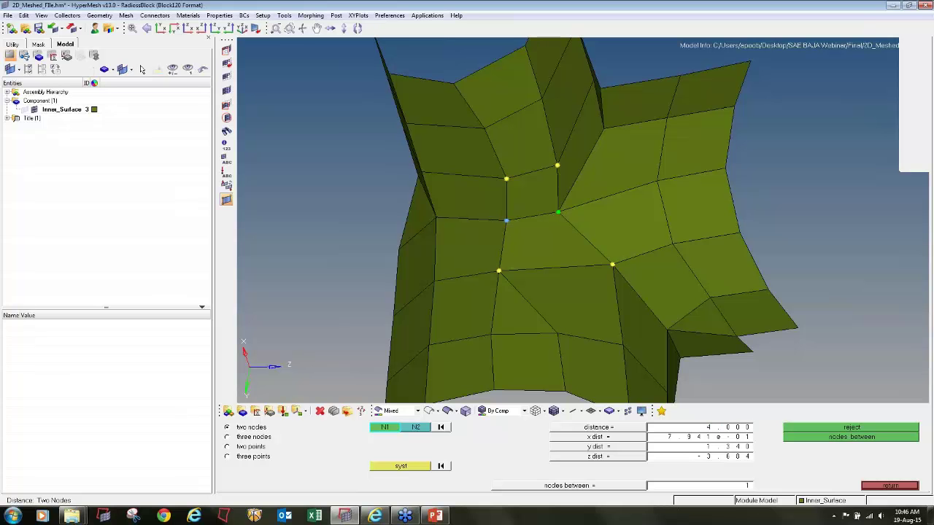
# Measure two other edges of the small central quad between their marked nodes
pyautogui.click(558, 212)
pyautogui.click(557, 165)
pyautogui.click(557, 165)
pyautogui.click(507, 178)
# Mask the star-shaped cluster around the small central quad and clear its temporary nodes
pyautogui.press('F5')
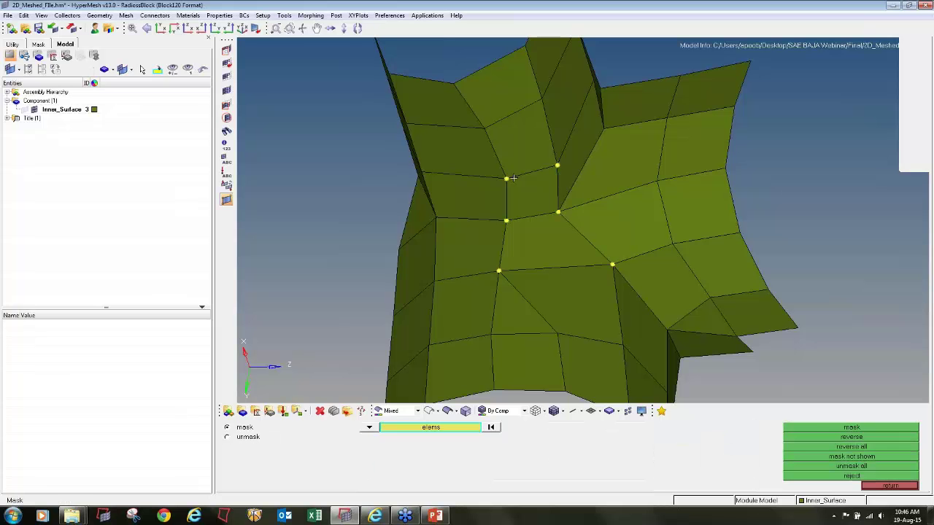
pyautogui.scroll(-5, 514, 183)
pyautogui.keyDown('shift'); pyautogui.moveTo(419, 71); pyautogui.dragTo(635, 307); pyautogui.keyUp('shift')
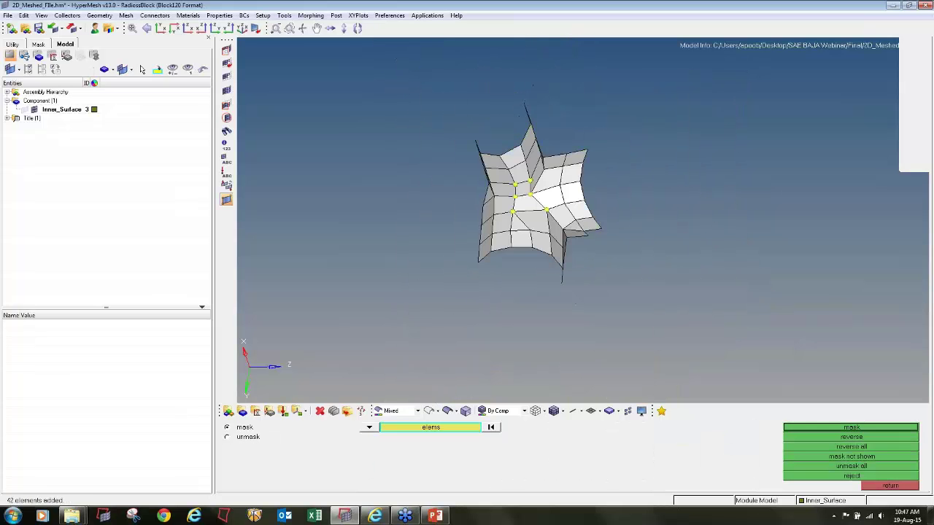
pyautogui.click(859, 429)
pyautogui.hotkey('shift', 'F2')
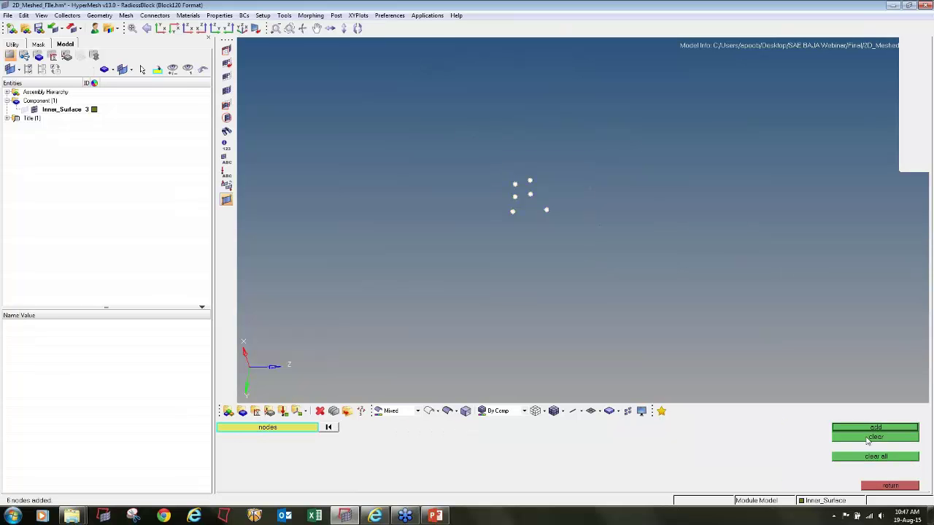
# Try to remesh the small triangle at the next tube junction and its surrounding elements with quads of size 10
pyautogui.press('f')
pyautogui.keyDown('ctrl'); pyautogui.moveTo(546, 269); pyautogui.dragTo(548, 281, button='right'); pyautogui.keyUp('ctrl')
pyautogui.scroll(3, 458, 80)
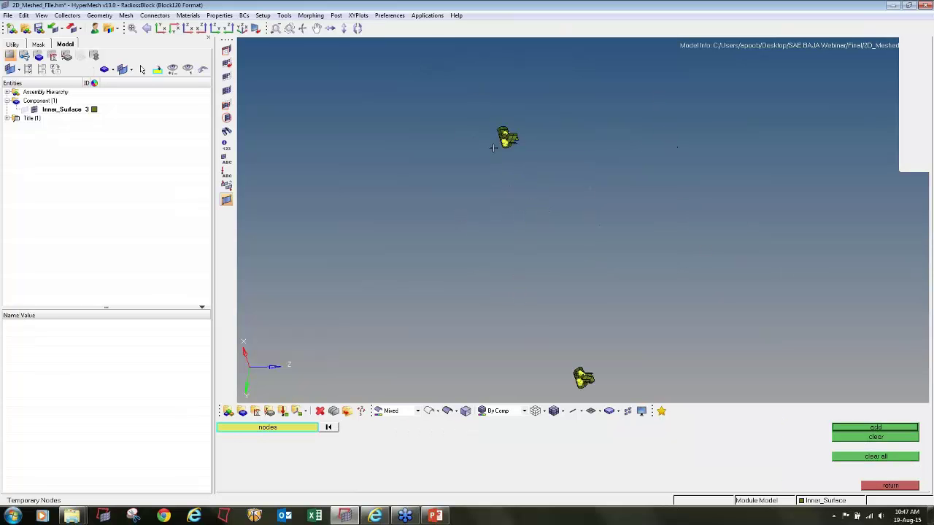
pyautogui.scroll(3, 516, 123)
pyautogui.keyDown('ctrl'); pyautogui.scroll(3, 489, 153); pyautogui.keyUp('ctrl')
pyautogui.moveTo(488, 160)
pyautogui.keyDown('ctrl'); pyautogui.mouseDown()
pyautogui.moveTo(497, 175)
pyautogui.moveTo(511, 172)
pyautogui.moveTo(499, 159)
pyautogui.moveTo(501, 200)
pyautogui.moveTo(590, 192)
pyautogui.moveTo(501, 156)
pyautogui.moveTo(475, 172)
pyautogui.mouseUp(); pyautogui.keyUp('ctrl')
pyautogui.keyDown('ctrl'); pyautogui.scroll(3, 447, 178); pyautogui.keyUp('ctrl')
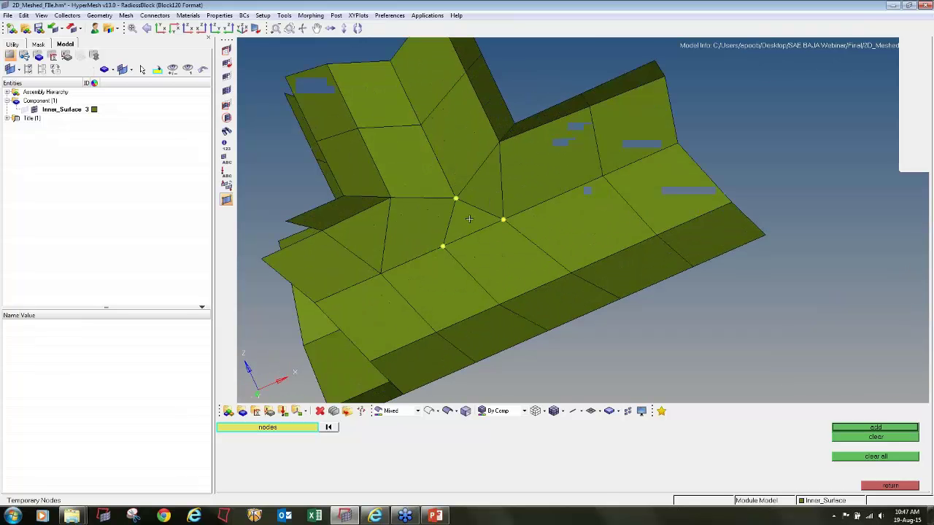
pyautogui.press('F12')
pyautogui.click(468, 218)
pyautogui.click(423, 178)
pyautogui.click(461, 160)
pyautogui.click(481, 190)
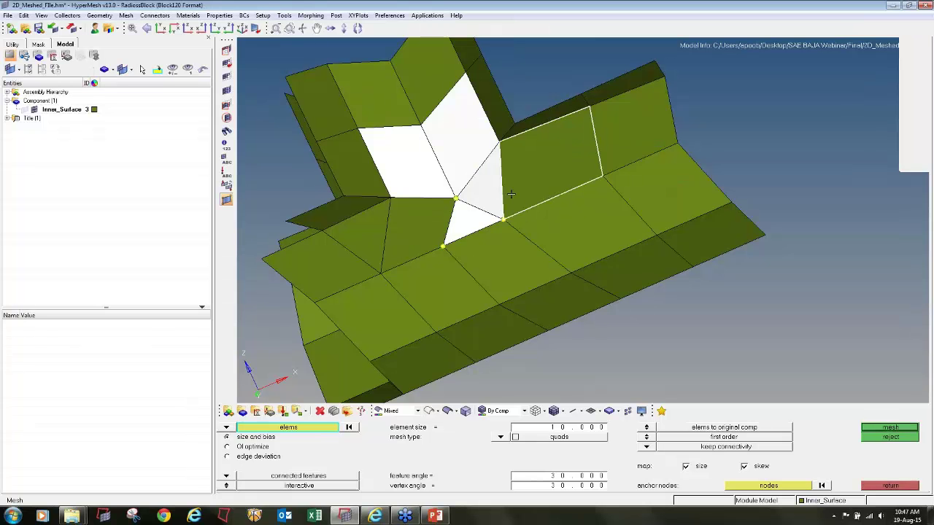
pyautogui.click(514, 192)
pyautogui.click(511, 252)
pyautogui.click(419, 233)
pyautogui.click(438, 291)
pyautogui.click(598, 223)
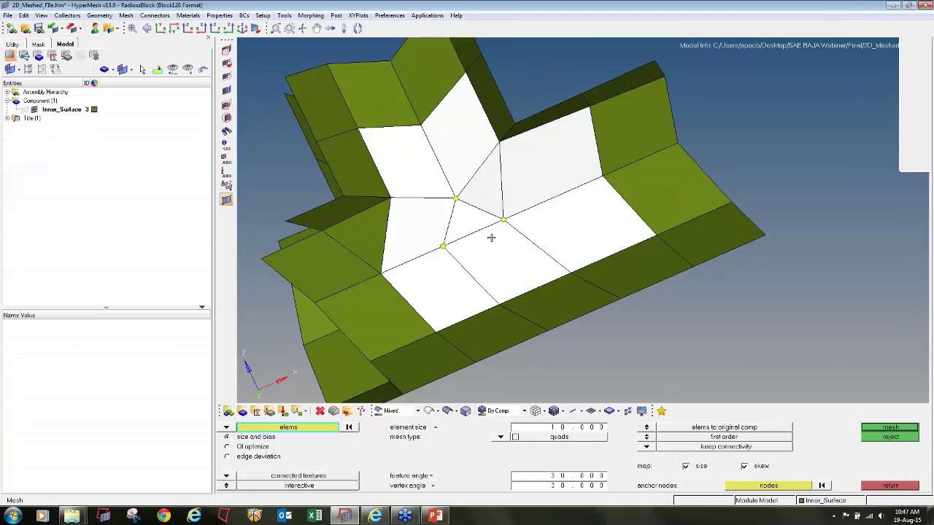
pyautogui.middleClick(492, 235)
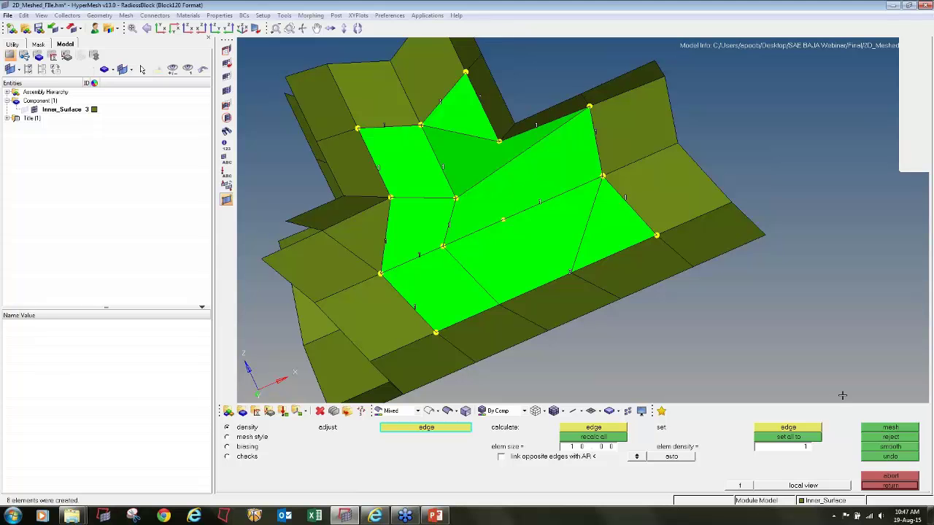
pyautogui.click(869, 438)
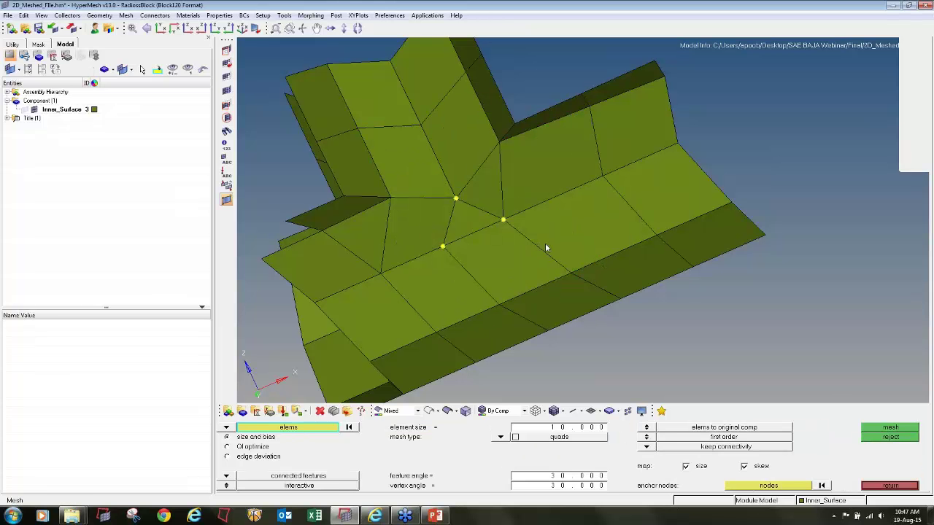
pyautogui.press('Escape')
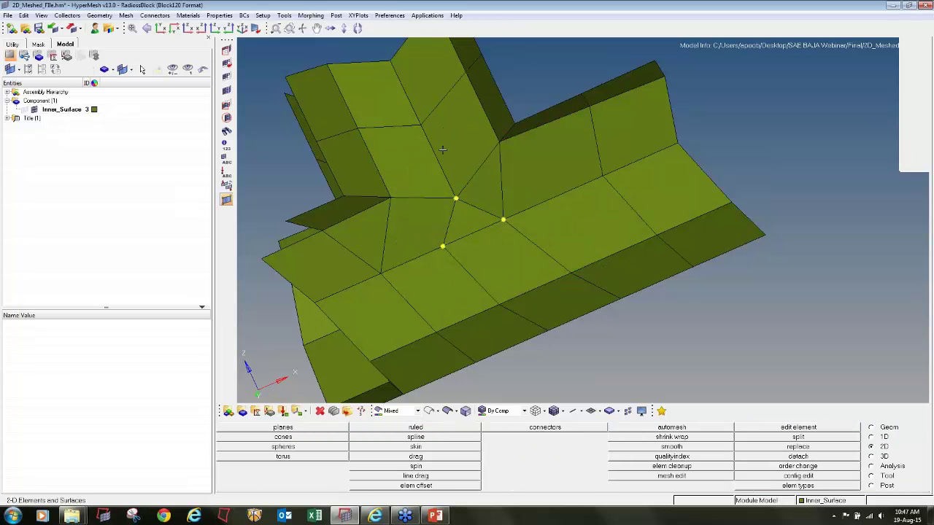
# Remesh the elements around the small triangle at the tube junction with mixed elements of size 7
pyautogui.press('F12')
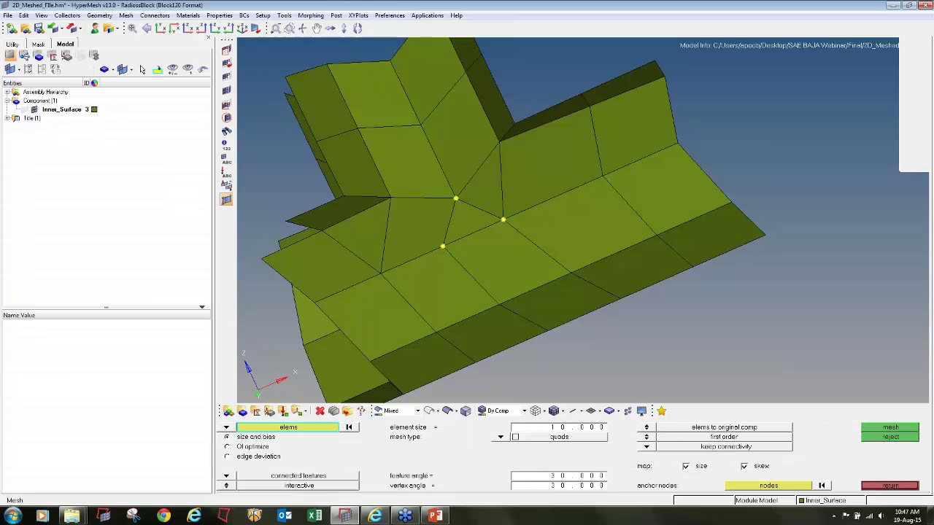
pyautogui.click(498, 437)
pyautogui.click(492, 456)
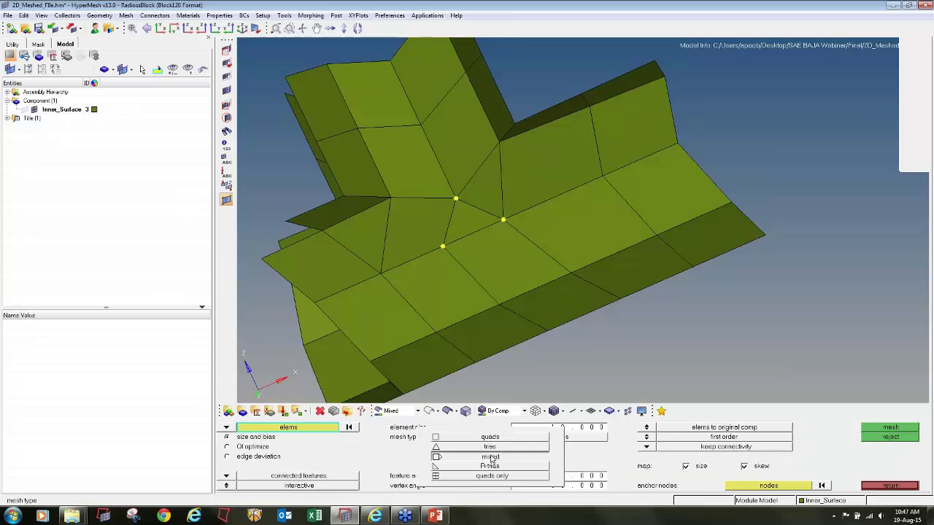
pyautogui.click(553, 428)
pyautogui.write('7')
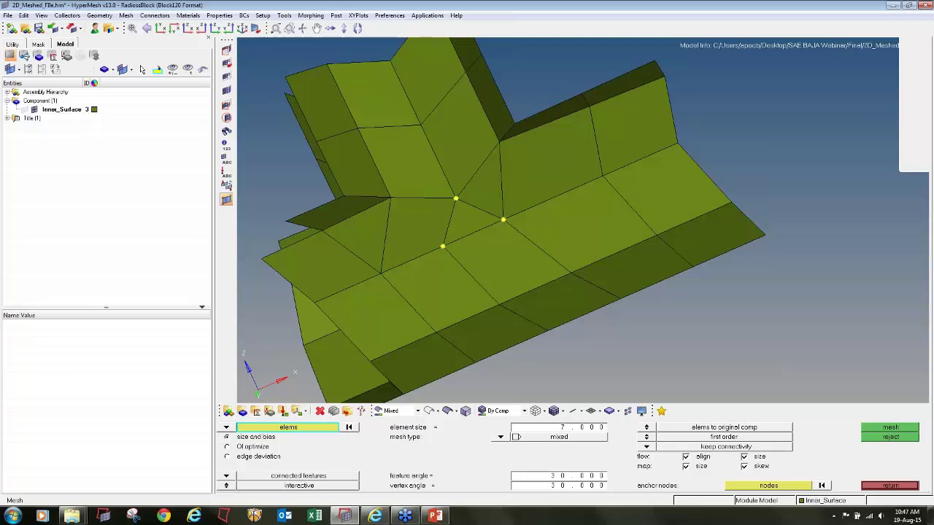
pyautogui.click(450, 173)
pyautogui.click(412, 164)
pyautogui.click(429, 245)
pyautogui.click(437, 263)
pyautogui.click(502, 270)
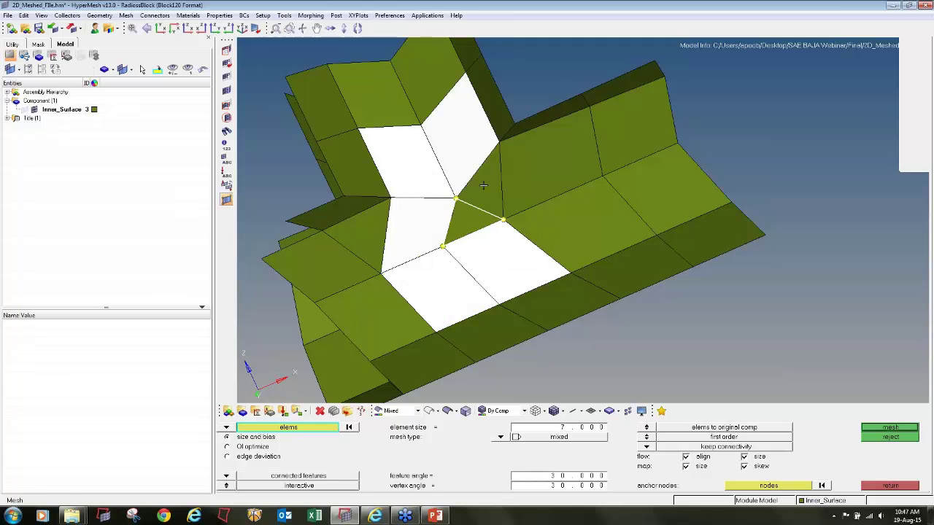
pyautogui.click(483, 186)
pyautogui.click(510, 178)
pyautogui.click(552, 223)
pyautogui.middleClick(499, 236)
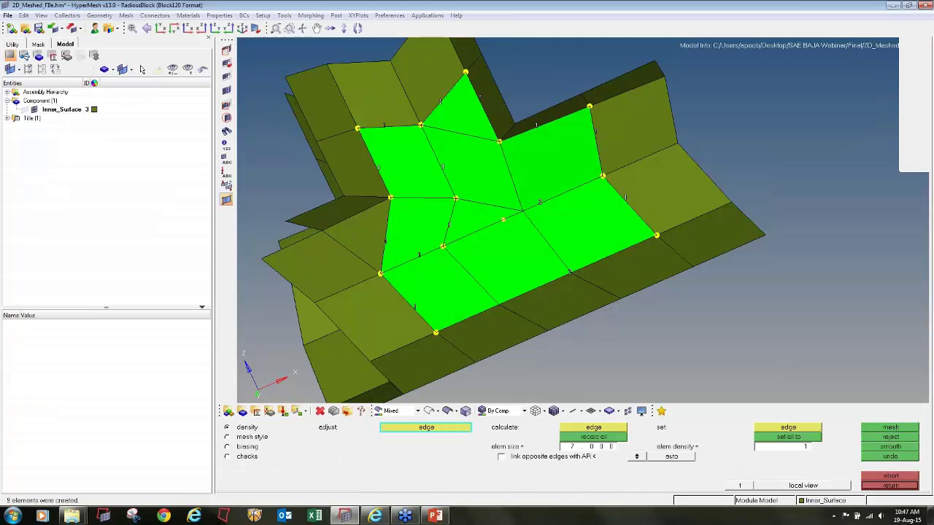
# Measure the edges of the small triangle at the remeshed tube junction between its corner nodes
pyautogui.press('Escape')
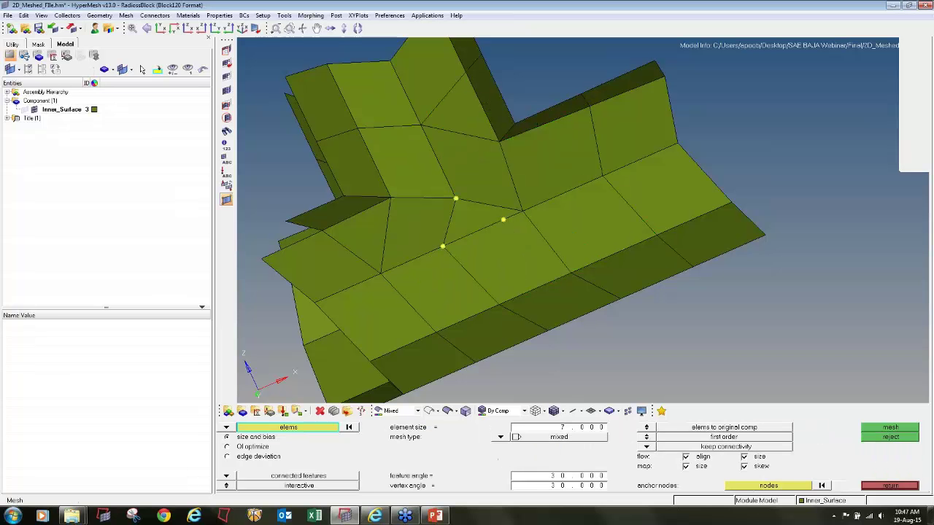
pyautogui.press('F4')
pyautogui.click(456, 199)
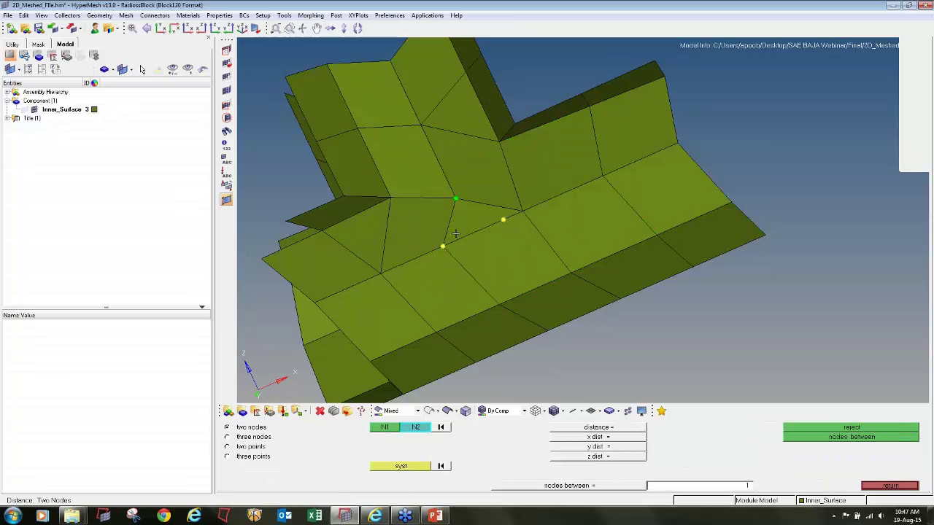
pyautogui.click(443, 245)
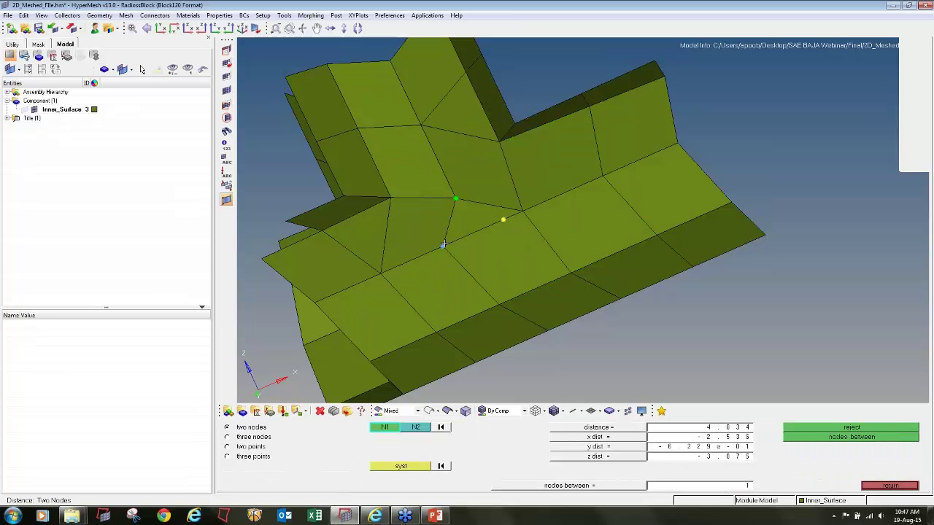
pyautogui.click(522, 212)
# On the junction's opposite side, set the distance from the lower row's node to the small triangle's left base node to 5
pyautogui.press('F12')
pyautogui.scroll(-5, 457, 216)
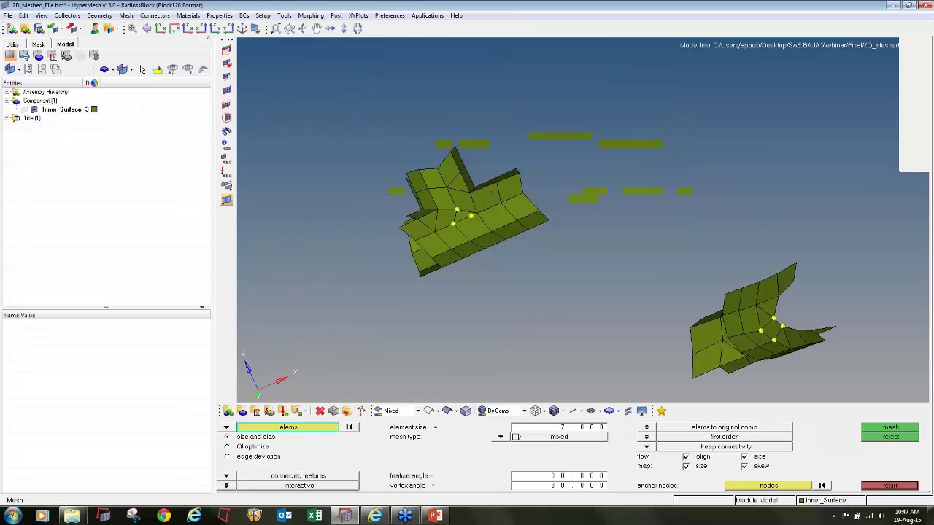
pyautogui.keyDown('ctrl'); pyautogui.moveTo(477, 222); pyautogui.dragTo(450, 248); pyautogui.keyUp('ctrl')
pyautogui.keyDown('ctrl'); pyautogui.scroll(5, 450, 214); pyautogui.keyUp('ctrl')
pyautogui.keyDown('ctrl'); pyautogui.scroll(4, 423, 223); pyautogui.keyUp('ctrl')
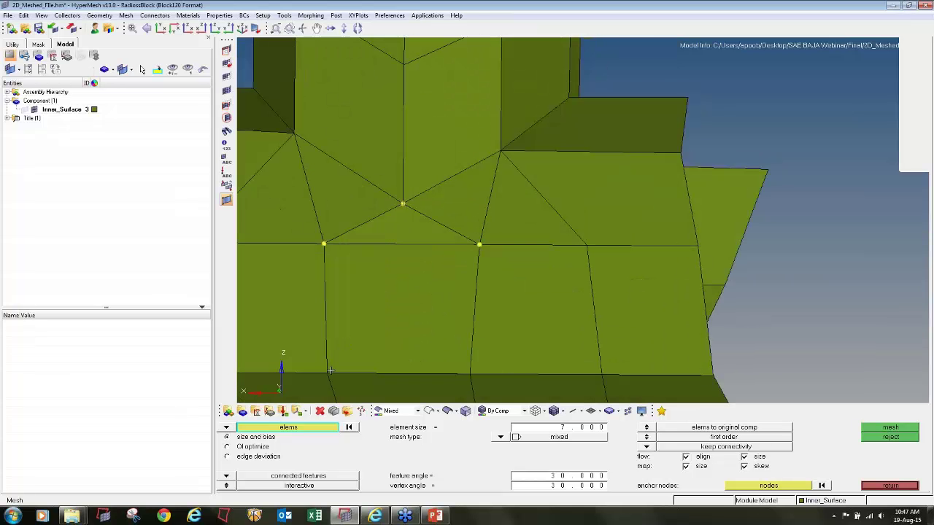
pyautogui.click(323, 244)
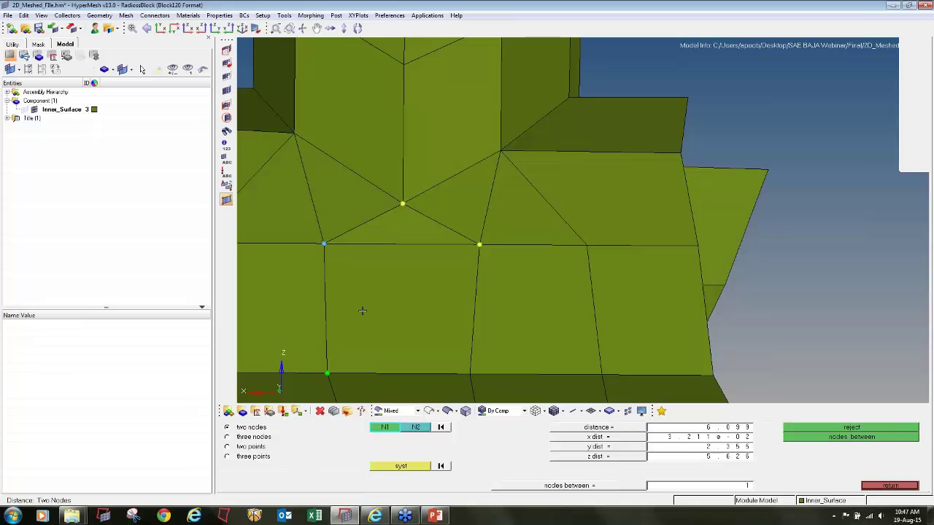
pyautogui.click(679, 429)
pyautogui.write('5')
pyautogui.press('Return')
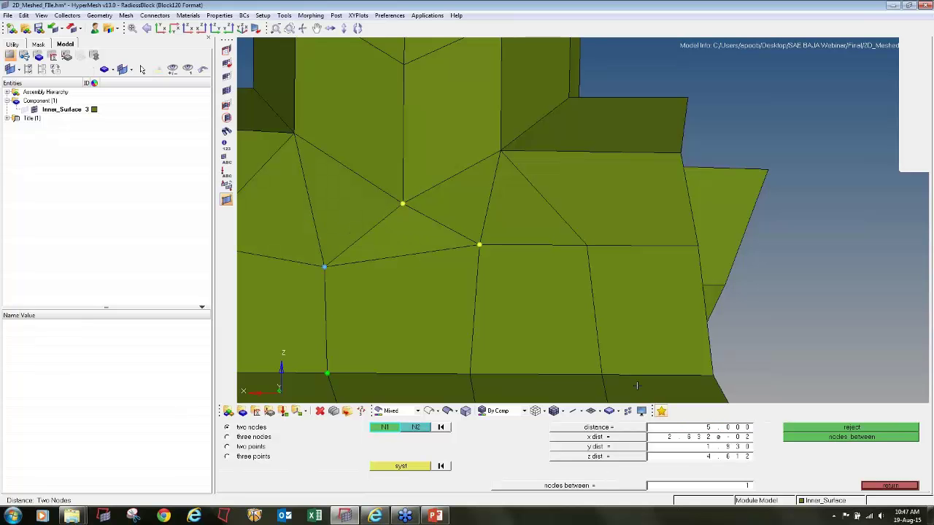
# Set the distance from the lower row's node to the triangle's right base node to 5 and measure the triangle's left edge
pyautogui.click(471, 380)
pyautogui.click(479, 246)
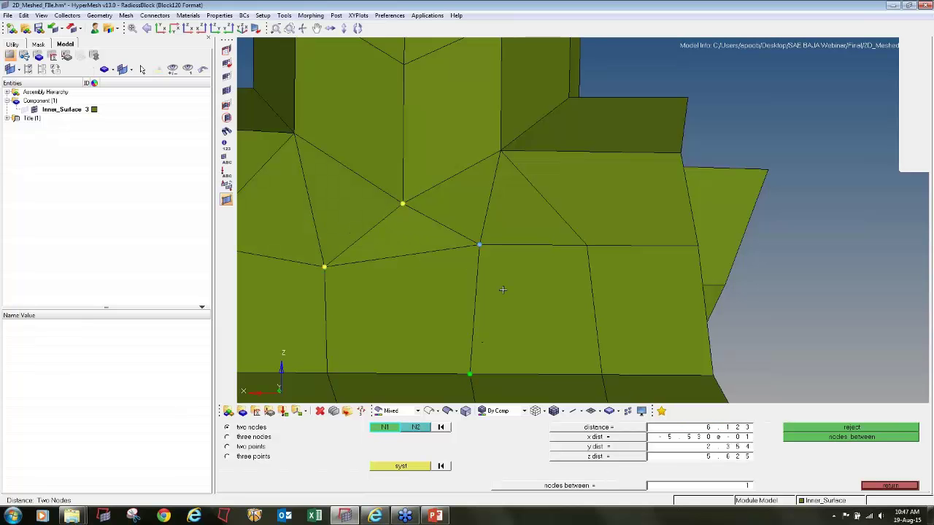
pyautogui.click(721, 429)
pyautogui.write('5')
pyautogui.press('Return')
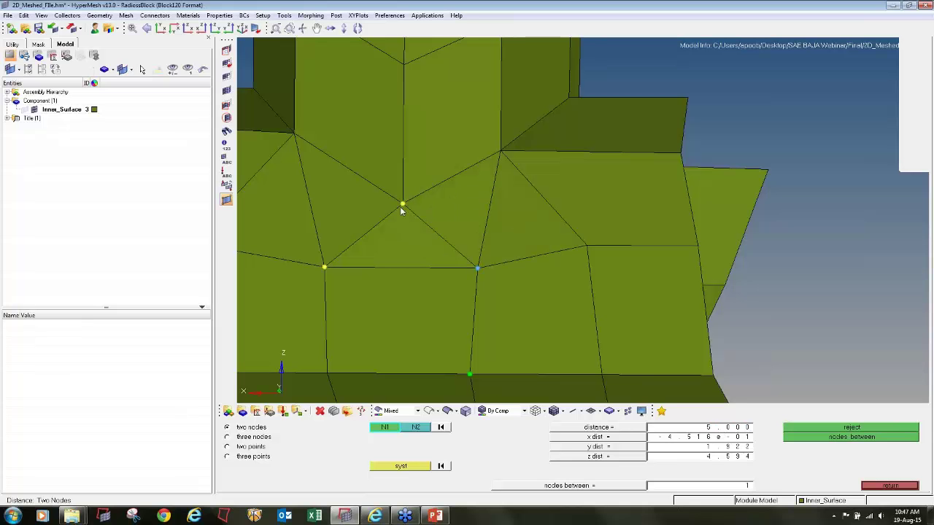
pyautogui.click(402, 205)
pyautogui.click(324, 267)
# Mask all elements of the repaired T-shaped junction and clear its temporary nodes
pyautogui.press('F5')
pyautogui.keyDown('ctrl'); pyautogui.scroll(-8, 476, 209); pyautogui.keyUp('ctrl')
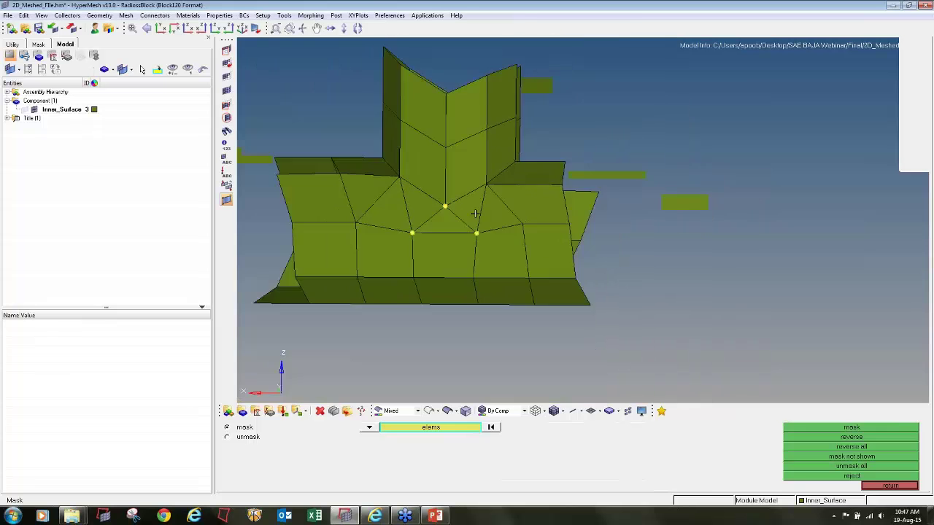
pyautogui.keyDown('shift'); pyautogui.moveTo(364, 119); pyautogui.dragTo(611, 307); pyautogui.keyUp('shift')
pyautogui.middleClick(528, 252)
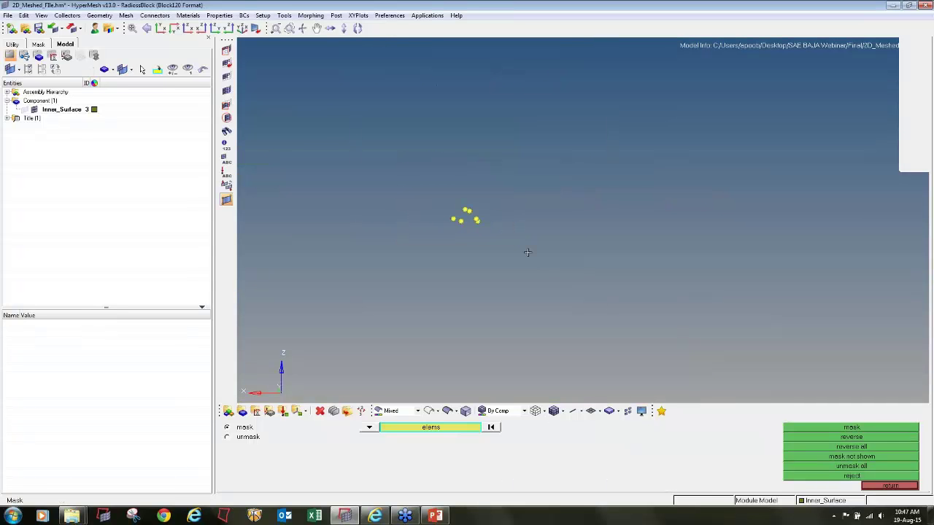
pyautogui.hotkey('shift', 'F2')
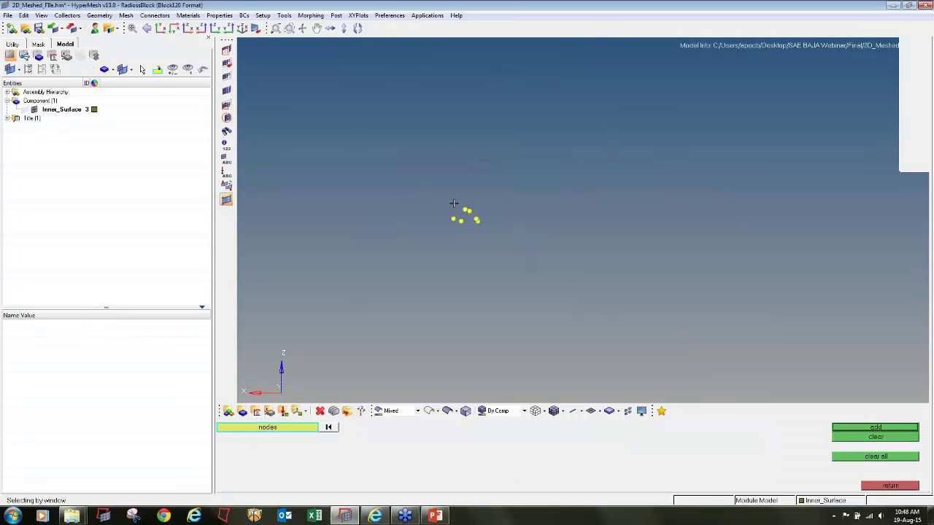
pyautogui.keyDown('shift'); pyautogui.moveTo(454, 204); pyautogui.dragTo(502, 235); pyautogui.keyUp('shift')
pyautogui.click(907, 438)
pyautogui.press('f')
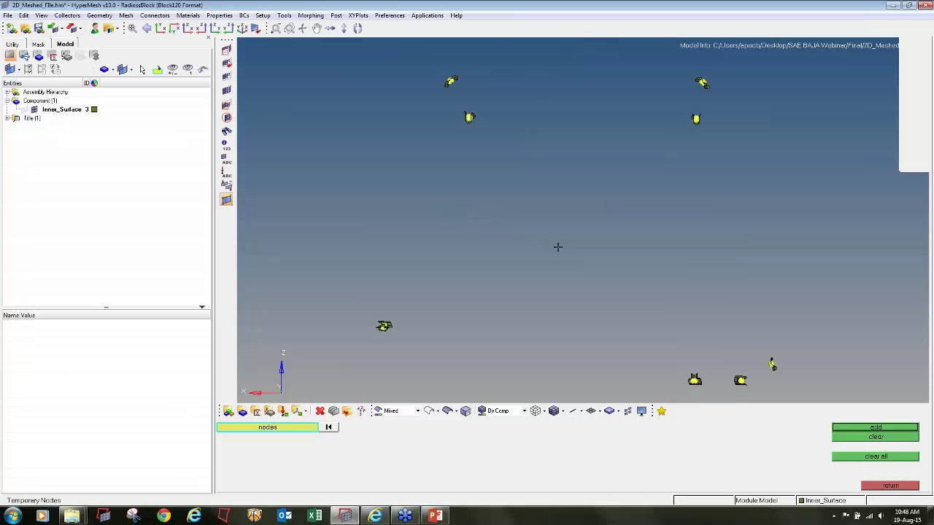
# At the next failing junction, set the distance between the two upper nodes of the small dark quad to 4
pyautogui.keyDown('ctrl'); pyautogui.moveTo(495, 211); pyautogui.dragTo(540, 167, button='right'); pyautogui.keyUp('ctrl')
pyautogui.keyDown('ctrl'); pyautogui.scroll(6, 434, 278); pyautogui.keyUp('ctrl')
pyautogui.keyDown('ctrl'); pyautogui.moveTo(396, 311); pyautogui.dragTo(411, 332); pyautogui.keyUp('ctrl')
pyautogui.keyDown('ctrl'); pyautogui.scroll(5, 400, 367); pyautogui.keyUp('ctrl')
pyautogui.keyDown('ctrl'); pyautogui.scroll(4, 411, 331); pyautogui.keyUp('ctrl')
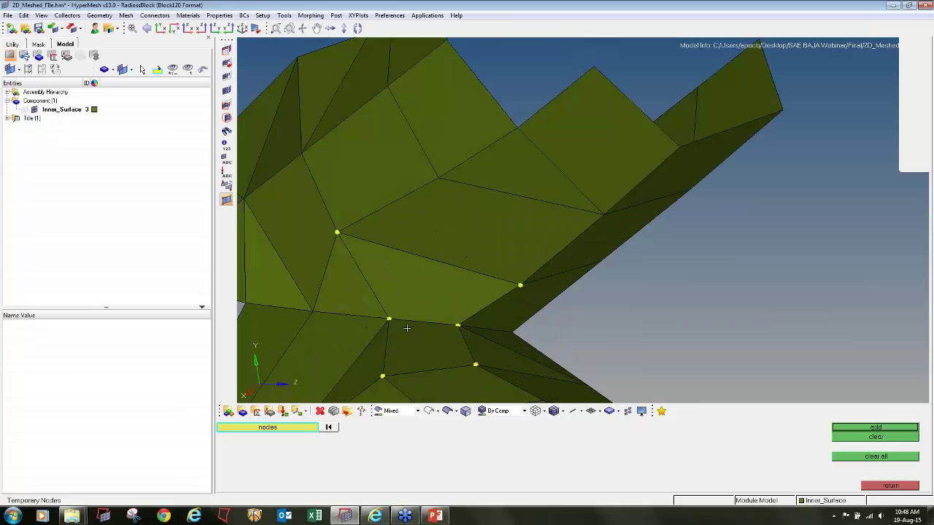
pyautogui.press('F4')
pyautogui.click(407, 328)
pyautogui.click(458, 326)
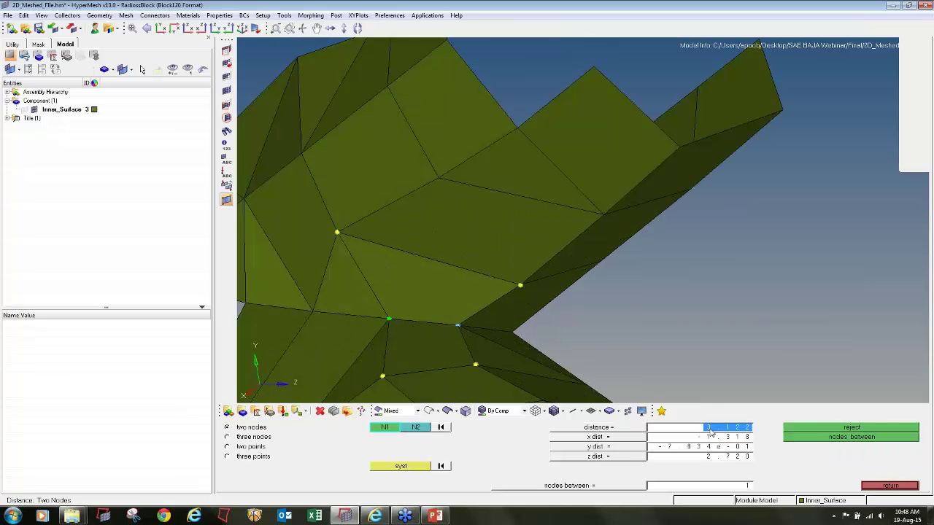
# Mask the elements of the junction with the widened small quad and clear its temporary nodes
pyautogui.scroll(-6, 616, 274)
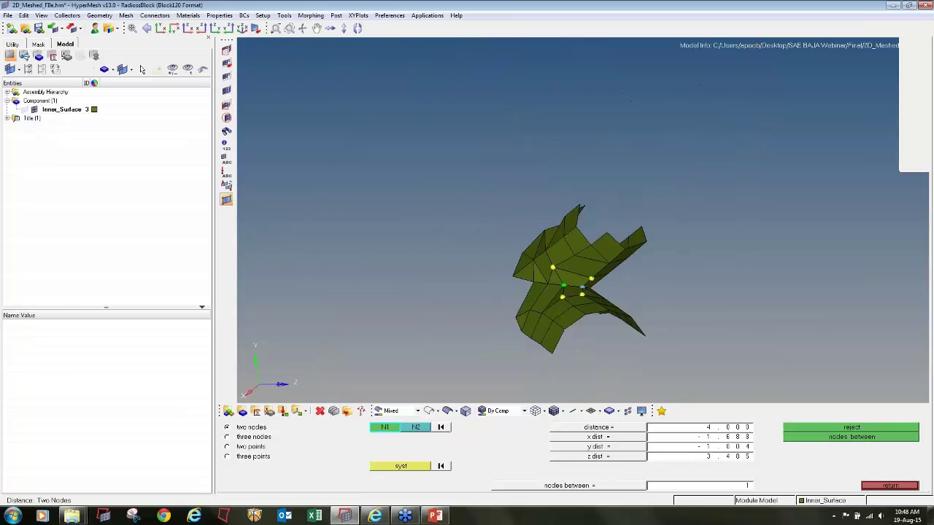
pyautogui.press('F5')
pyautogui.keyDown('shift'); pyautogui.moveTo(675, 348); pyautogui.dragTo(508, 253); pyautogui.keyUp('shift')
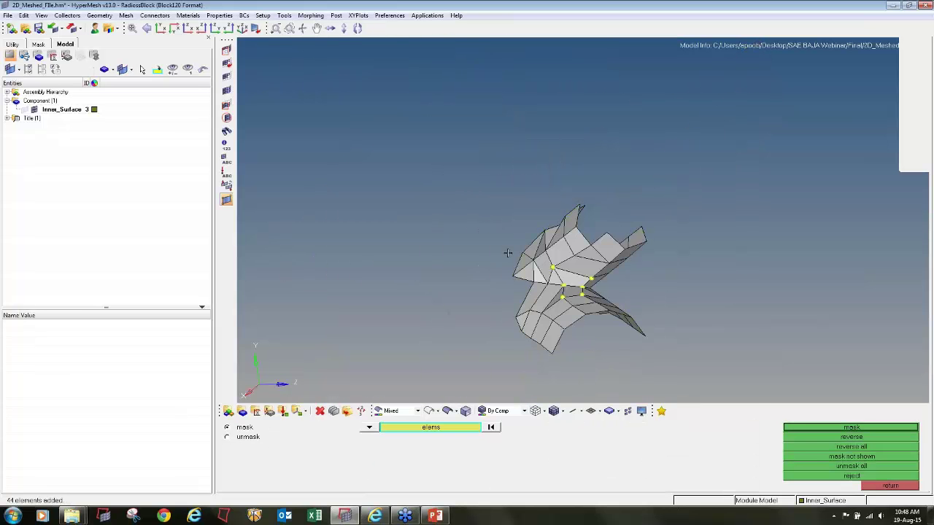
pyautogui.middleClick(508, 253)
pyautogui.hotkey('shift', 'F2')
pyautogui.keyDown('shift'); pyautogui.moveTo(599, 307); pyautogui.dragTo(493, 214); pyautogui.keyUp('shift')
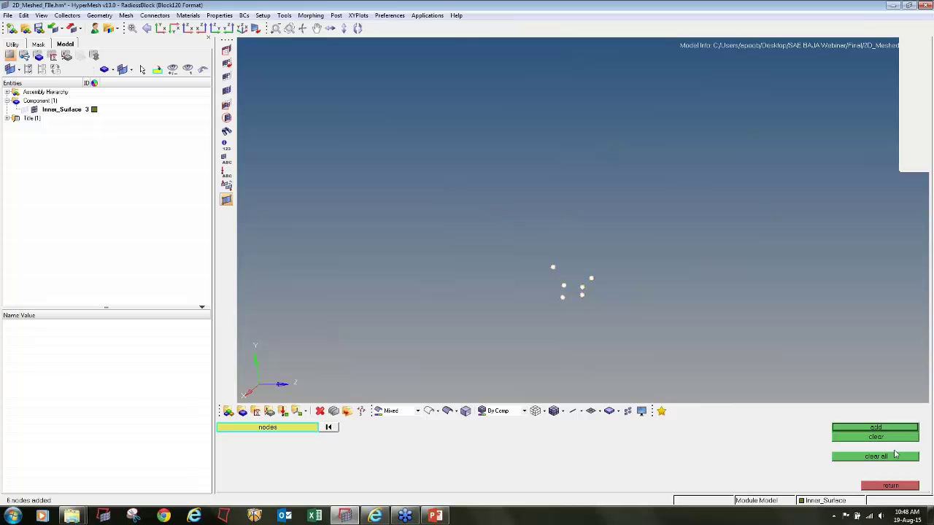
pyautogui.click(874, 436)
pyautogui.click(865, 429)
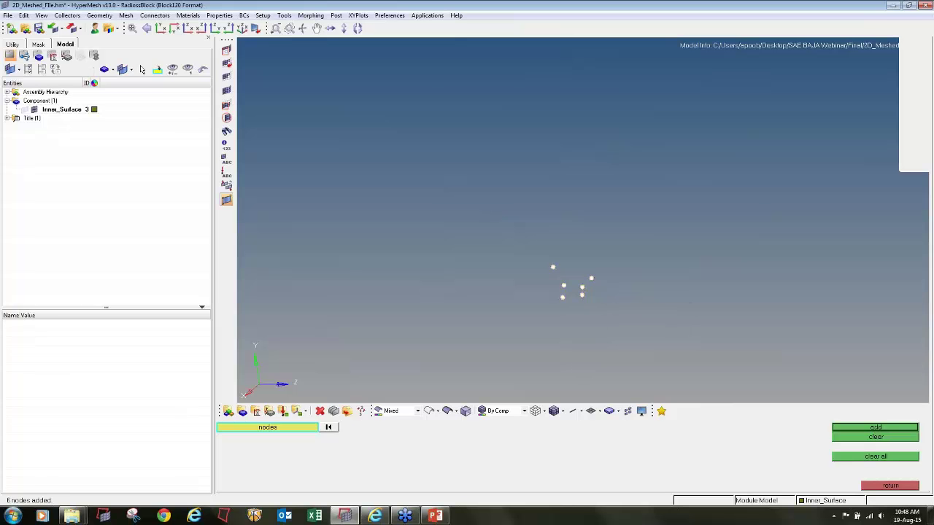
pyautogui.click(915, 437)
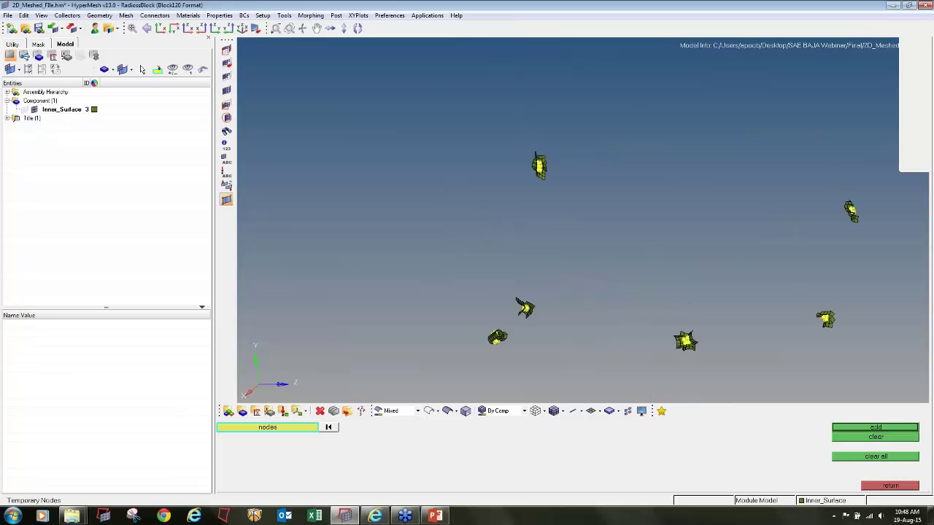
# In the next cluster with six marked nodes, set the distance between the middle pair of nodes to 4
pyautogui.keyDown('ctrl'); pyautogui.moveTo(566, 226); pyautogui.dragTo(544, 164); pyautogui.keyUp('ctrl')
pyautogui.keyDown('ctrl'); pyautogui.scroll(7, 542, 165); pyautogui.keyUp('ctrl')
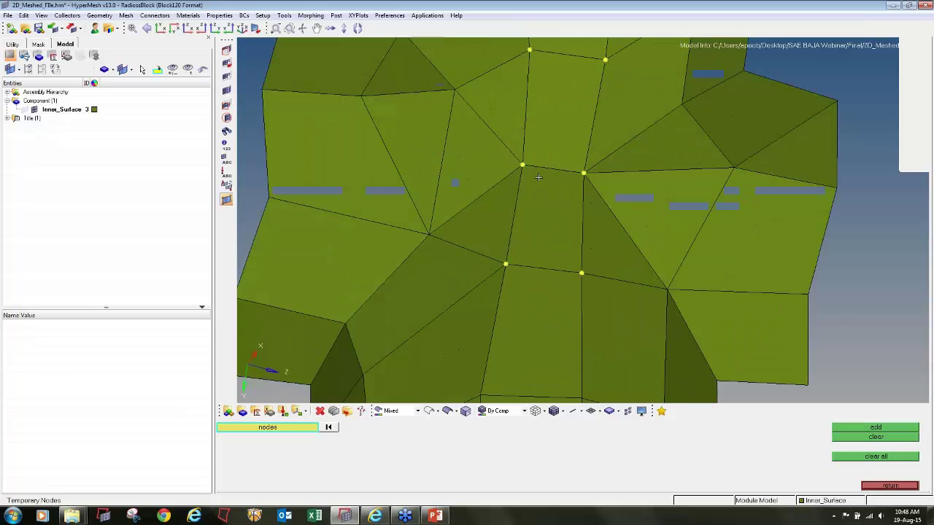
pyautogui.press('F4')
pyautogui.click(518, 162)
pyautogui.click(593, 172)
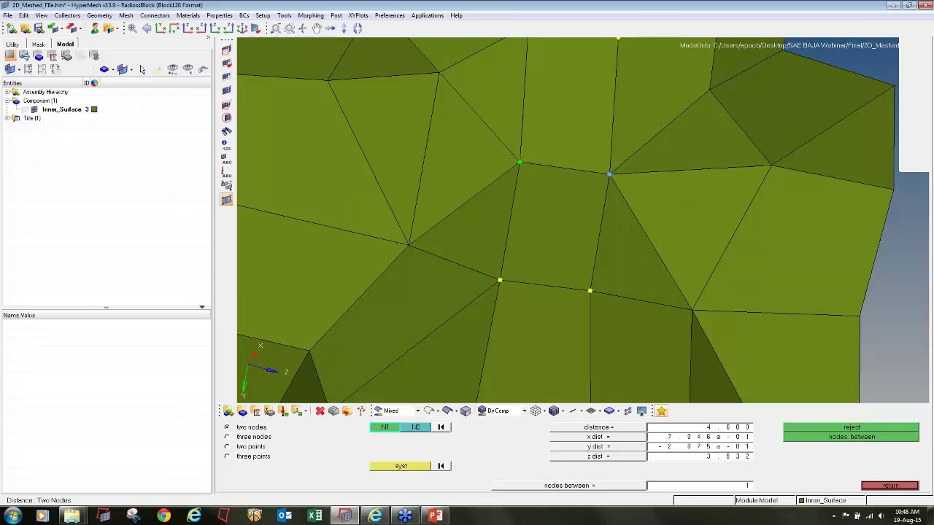
pyautogui.press('Return')
# Measure the distances between the upper and the lower pair of marked nodes in the same cluster
pyautogui.click(542, 149)
pyautogui.click(565, 152)
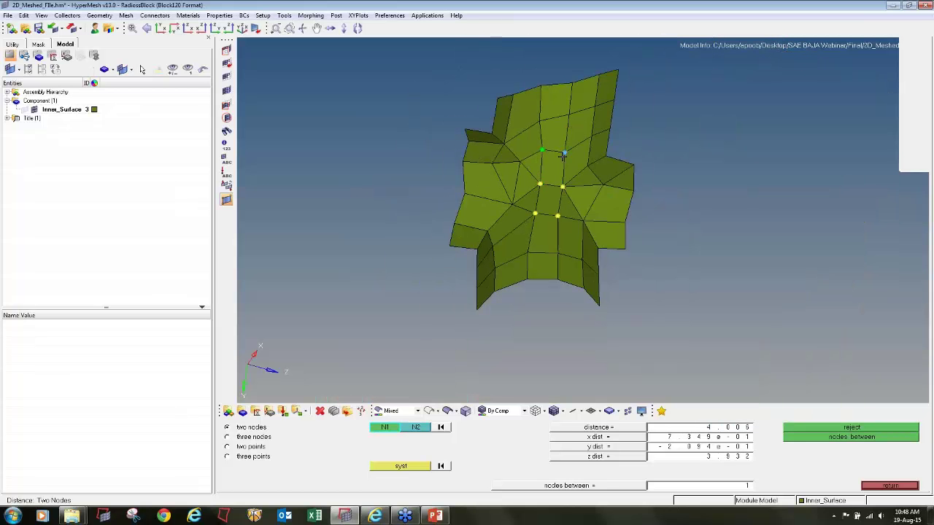
pyautogui.click(535, 214)
pyautogui.click(558, 217)
# Mask the cluster with three marked node pairs and clear its temporary nodes
pyautogui.press('F5')
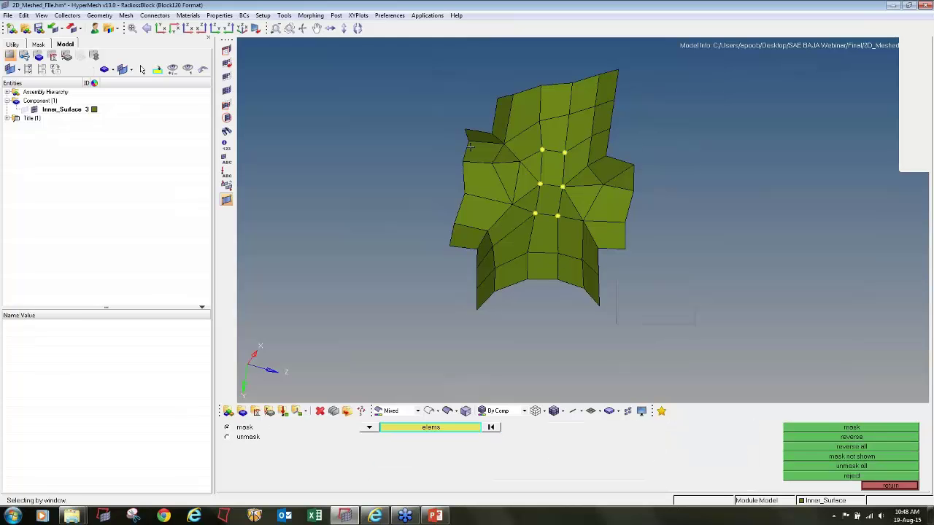
pyautogui.middleClick(556, 244)
pyautogui.hotkey('shift', 'F2')
pyautogui.keyDown('shift'); pyautogui.moveTo(594, 251); pyautogui.dragTo(457, 84); pyautogui.keyUp('shift')
pyautogui.click(872, 437)
pyautogui.press('f')
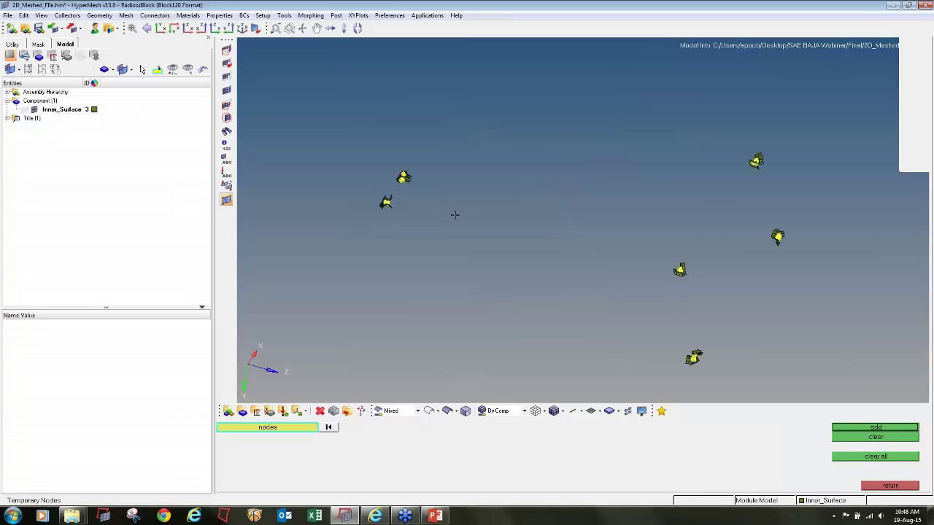
# At the next T-shaped junction, set the distances from the lower row's nodes to both base nodes of the small triangle to 5
pyautogui.keyDown('ctrl'); pyautogui.moveTo(402, 175); pyautogui.dragTo(435, 195, button='right'); pyautogui.keyUp('ctrl')
pyautogui.keyDown('ctrl'); pyautogui.scroll(10, 432, 194); pyautogui.keyUp('ctrl')
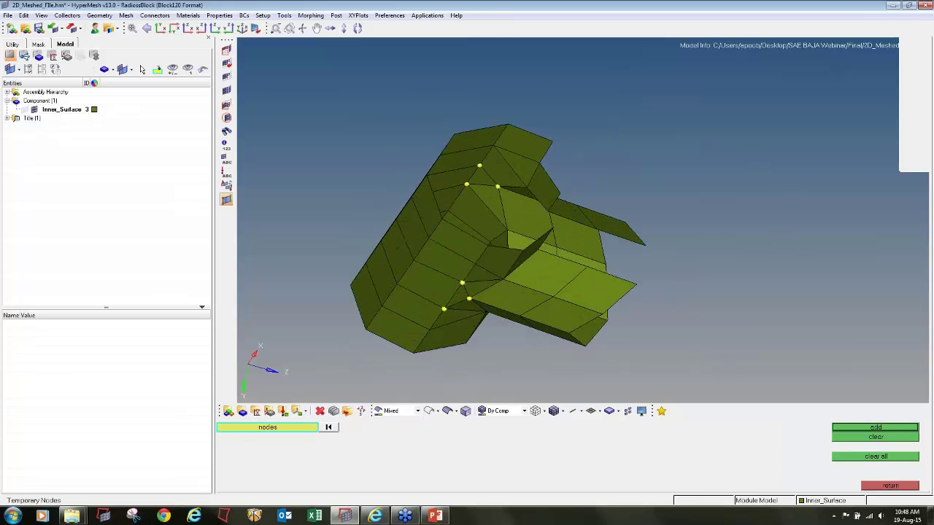
pyautogui.keyDown('ctrl'); pyautogui.moveTo(642, 343); pyautogui.dragTo(487, 240); pyautogui.keyUp('ctrl')
pyautogui.press('F4')
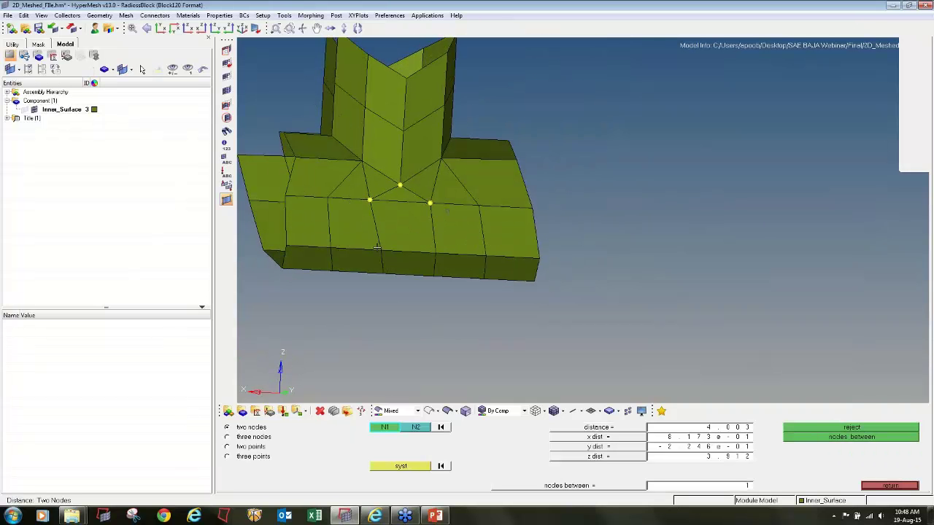
pyautogui.click(381, 250)
pyautogui.click(372, 211)
pyautogui.click(435, 252)
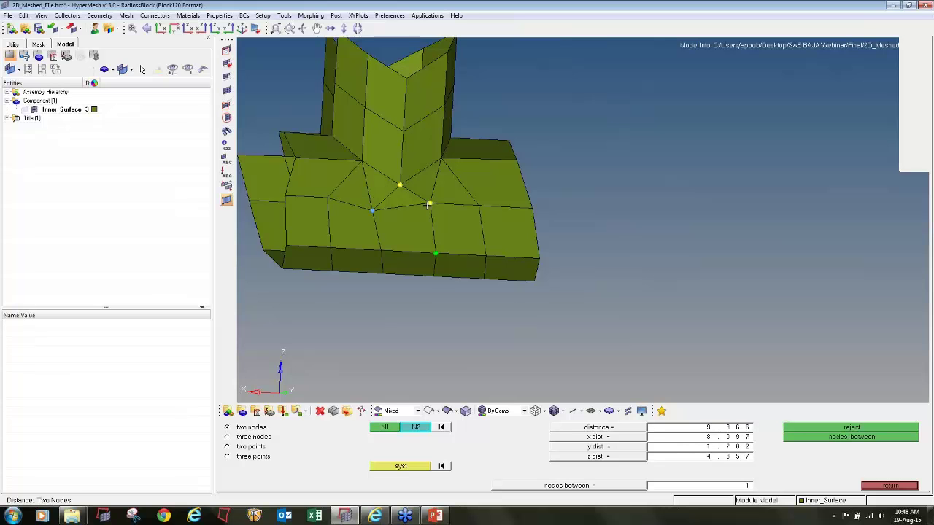
pyautogui.click(430, 203)
pyautogui.press('Return')
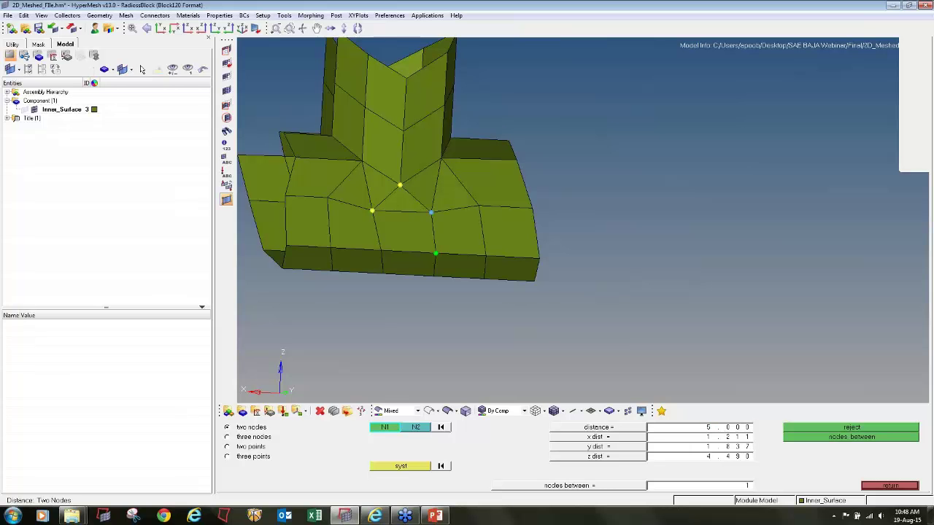
# On the opposite side of this T-shaped junction, set the distance from the lower row's node to the triangle's left base node to 5
pyautogui.keyDown('ctrl'); pyautogui.scroll(-3, 376, 204); pyautogui.keyUp('ctrl')
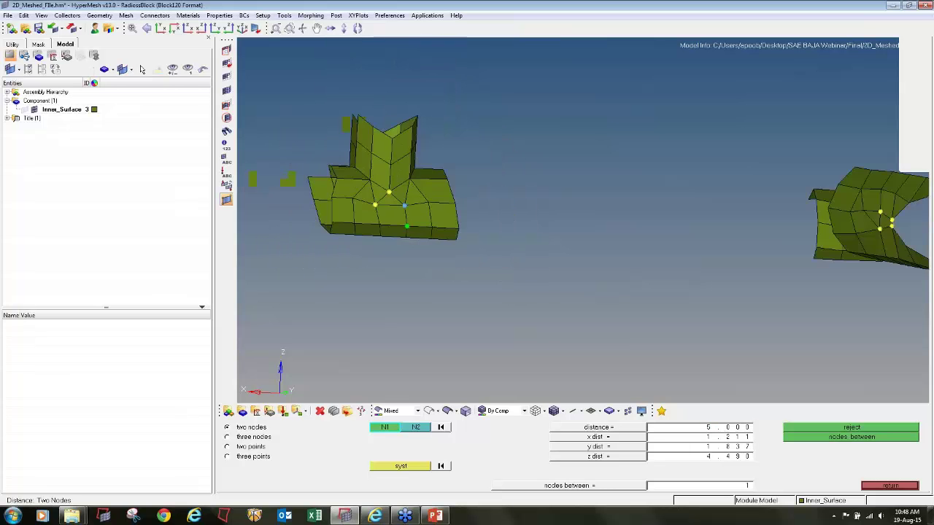
pyautogui.keyDown('ctrl'); pyautogui.moveTo(376, 205); pyautogui.dragTo(455, 219); pyautogui.keyUp('ctrl')
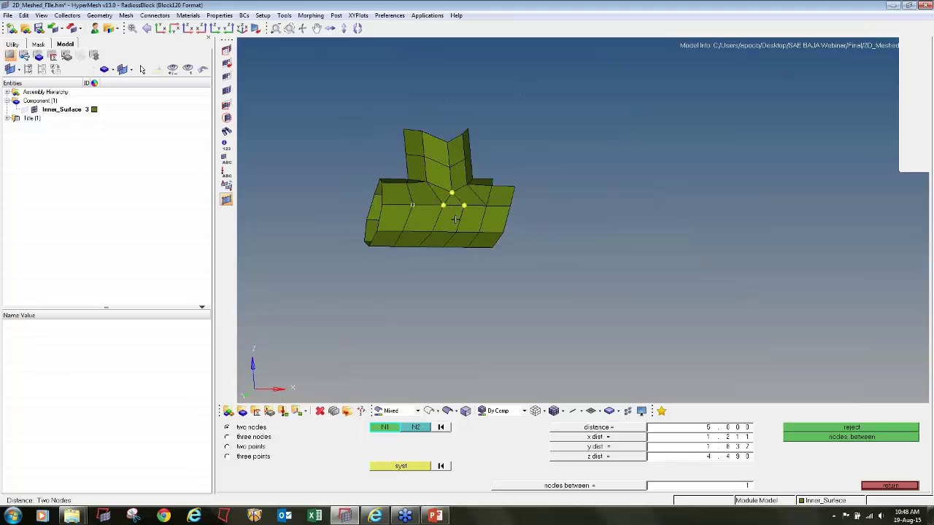
pyautogui.keyDown('ctrl'); pyautogui.scroll(4, 451, 219); pyautogui.keyUp('ctrl')
pyautogui.click(398, 255)
pyautogui.click(427, 182)
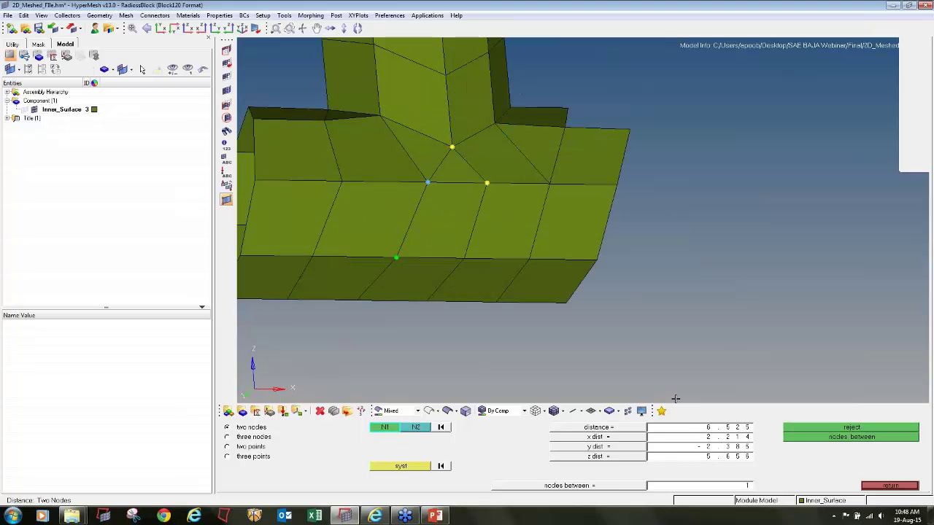
pyautogui.click(687, 428)
pyautogui.write('5')
pyautogui.press('Return')
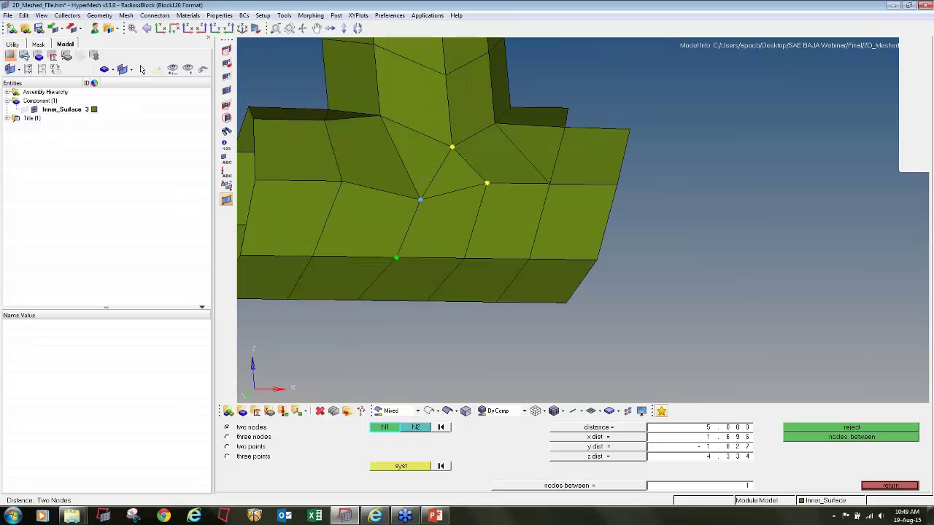
# Set the distance from the lower row's node to the right base node of the same triangle to 5
pyautogui.click(464, 259)
pyautogui.click(487, 184)
pyautogui.click(726, 429)
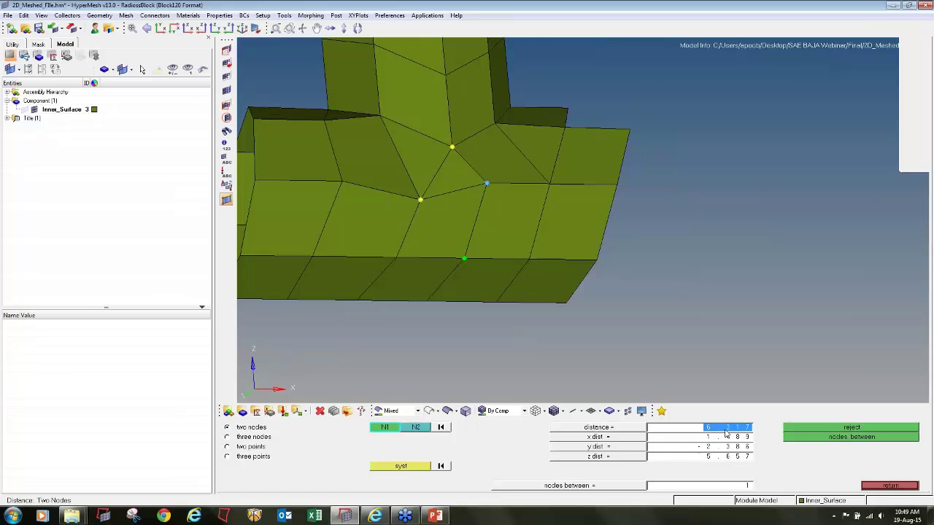
pyautogui.write('5')
pyautogui.press('Return')
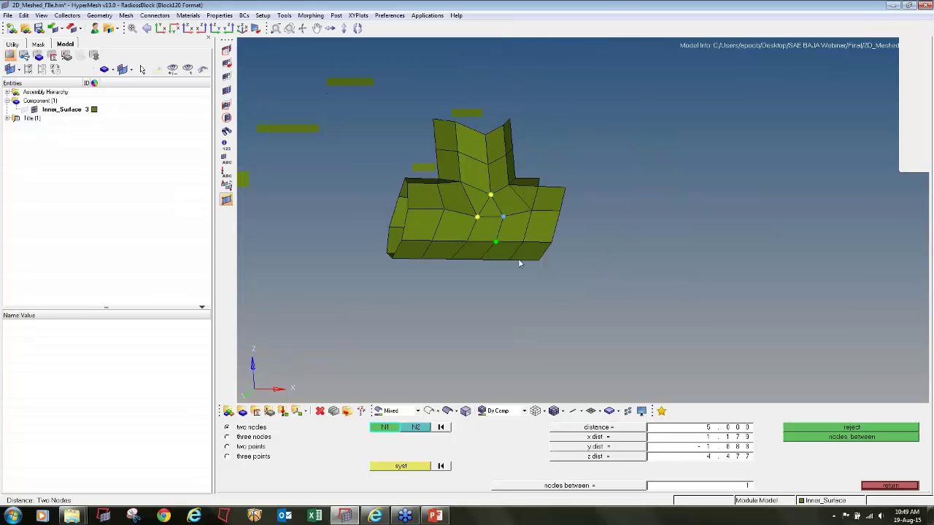
# Mask the T-shaped junction's elements and clear its six temporary nodes
pyautogui.press('F5')
pyautogui.keyDown('shift'); pyautogui.moveTo(589, 291); pyautogui.dragTo(290, 60); pyautogui.keyUp('shift')
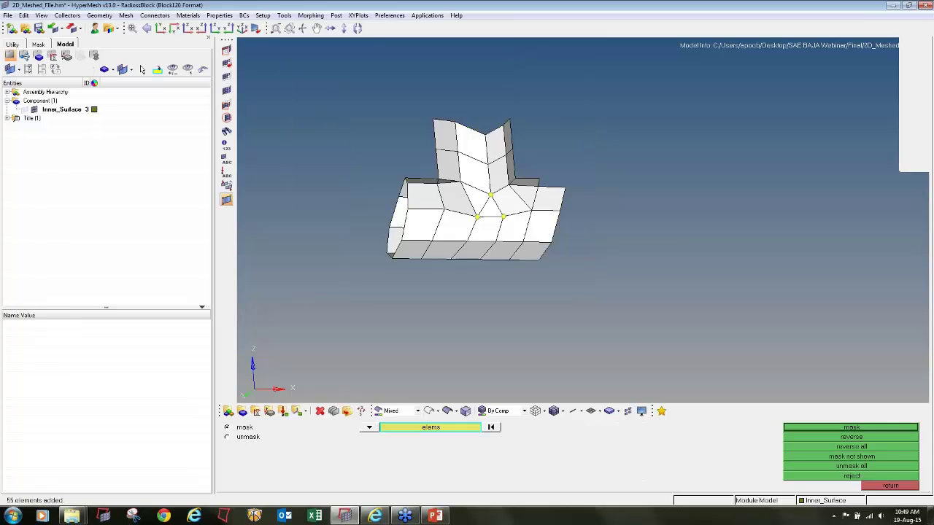
pyautogui.middleClick(290, 60)
pyautogui.hotkey('shift', 'F2')
pyautogui.keyDown('shift'); pyautogui.moveTo(424, 162); pyautogui.dragTo(670, 332); pyautogui.keyUp('shift')
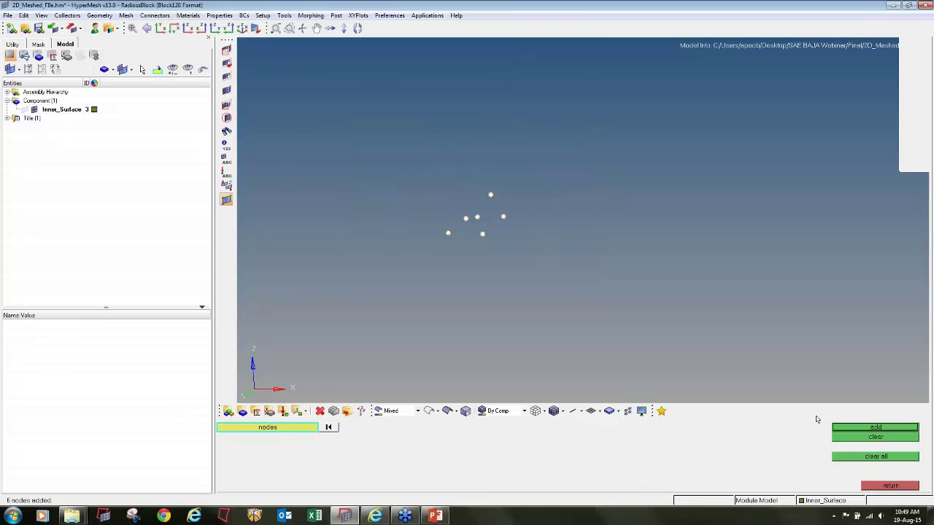
pyautogui.click(837, 438)
# At the next saddle-shaped cluster, set the distance from the middle row's right marked node to its left marked node to 4
pyautogui.press('f')
pyautogui.keyDown('ctrl'); pyautogui.moveTo(703, 101); pyautogui.dragTo(717, 167, button='right'); pyautogui.keyUp('ctrl')
pyautogui.keyDown('ctrl'); pyautogui.scroll(1, 717, 162); pyautogui.keyUp('ctrl')
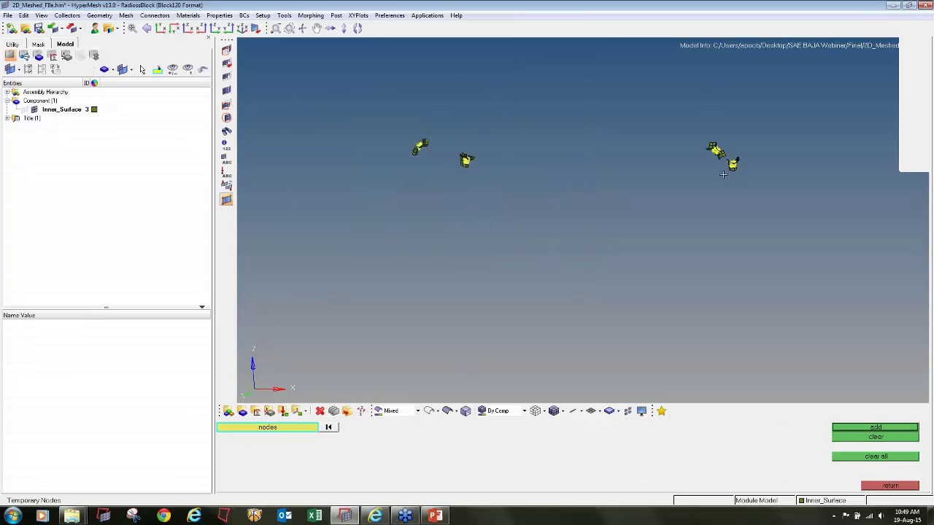
pyautogui.keyDown('ctrl'); pyautogui.scroll(8, 732, 160); pyautogui.keyUp('ctrl')
pyautogui.keyDown('ctrl'); pyautogui.moveTo(692, 201); pyautogui.dragTo(687, 187); pyautogui.keyUp('ctrl')
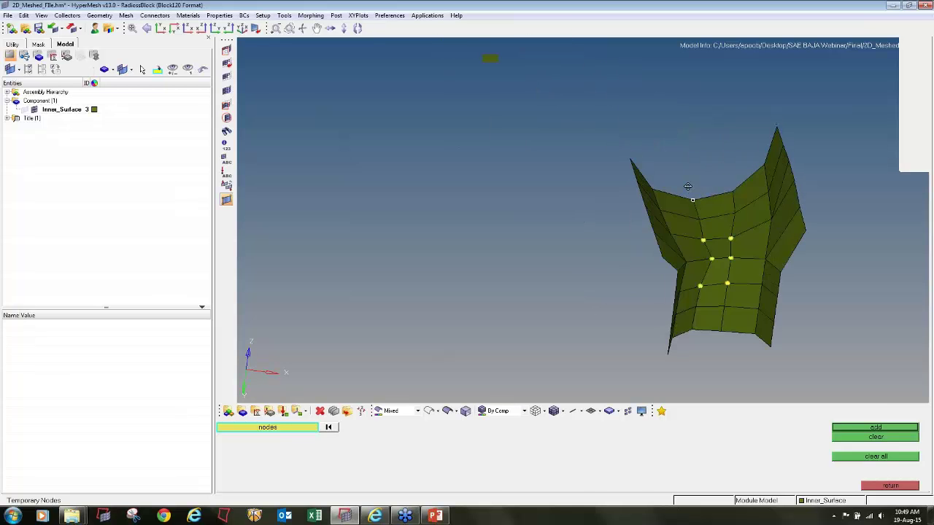
pyautogui.scroll(3, 718, 246)
pyautogui.press('F4')
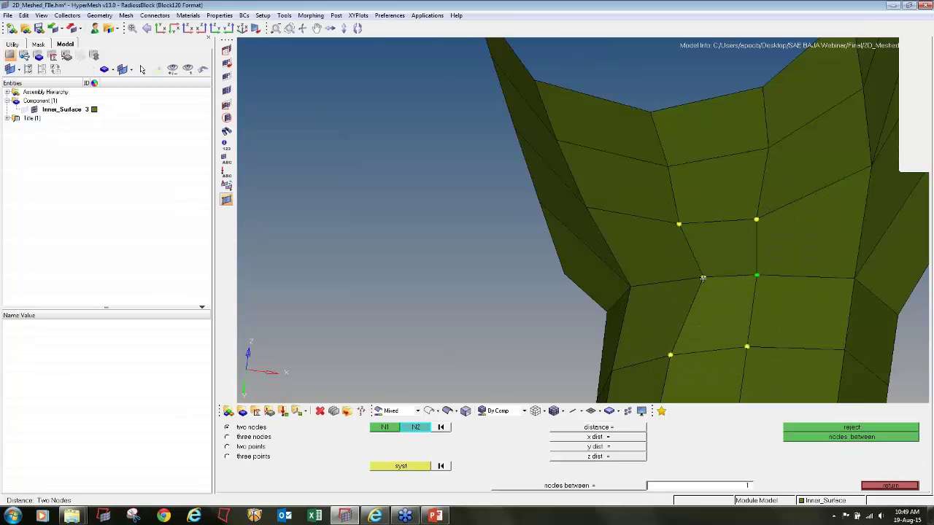
pyautogui.click(703, 278)
pyautogui.click(739, 430)
pyautogui.write('4')
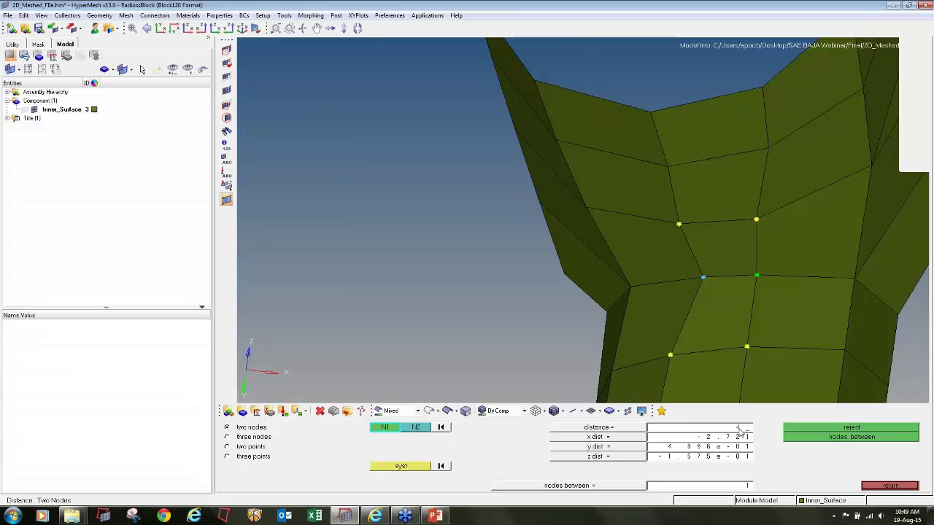
pyautogui.press('Return')
# Mask the saddle-shaped cluster with the corrected middle row and clear its temporary nodes
pyautogui.scroll(-3, 627, 211)
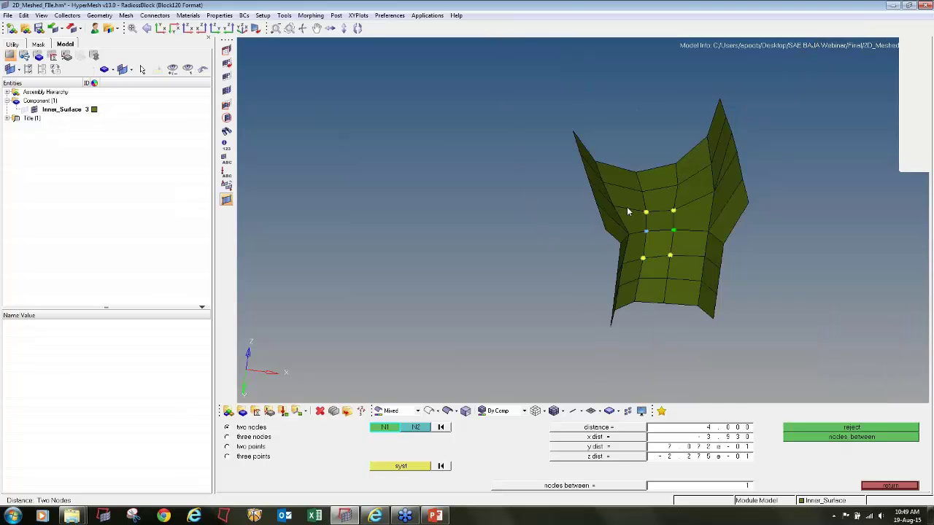
pyautogui.press('F5')
pyautogui.keyDown('shift'); pyautogui.moveTo(785, 339); pyautogui.dragTo(501, 97); pyautogui.keyUp('shift')
pyautogui.middleClick(567, 177)
pyautogui.hotkey('shift', 'F2')
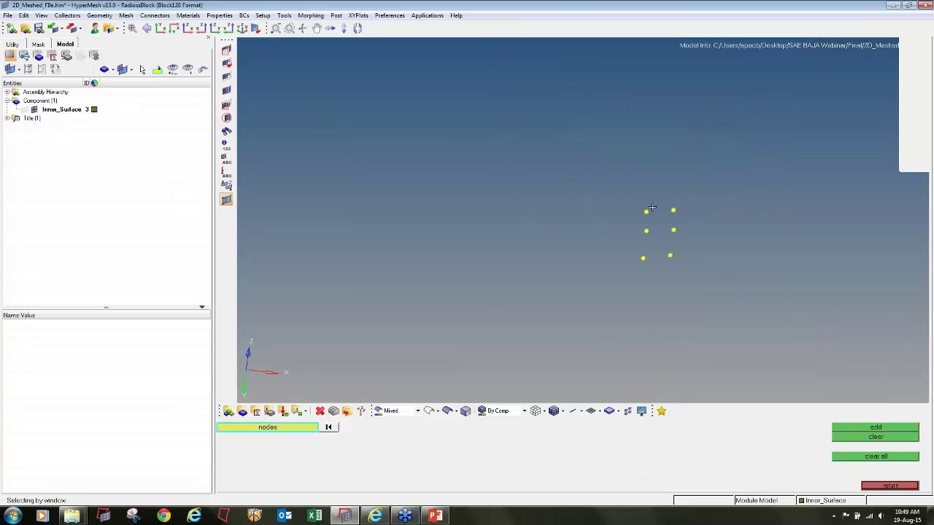
pyautogui.keyDown('shift'); pyautogui.moveTo(595, 167); pyautogui.dragTo(705, 277); pyautogui.keyUp('shift')
pyautogui.click(868, 438)
# In the next star-shaped cluster, set the distance from the upper central marked node to the lower central one to 4
pyautogui.keyDown('ctrl'); pyautogui.scroll(8, 761, 189); pyautogui.keyUp('ctrl')
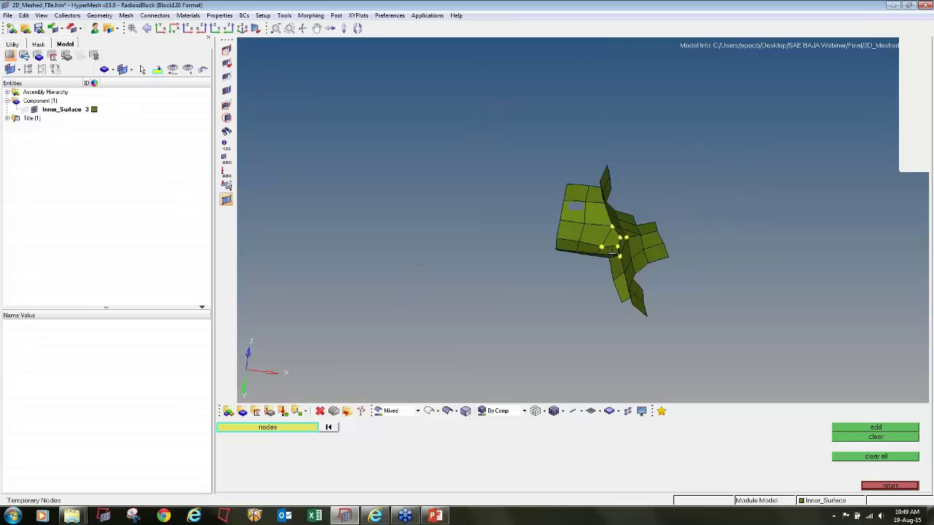
pyautogui.keyDown('ctrl'); pyautogui.moveTo(627, 258); pyautogui.dragTo(632, 226); pyautogui.keyUp('ctrl')
pyautogui.keyDown('ctrl'); pyautogui.scroll(4, 632, 226); pyautogui.keyUp('ctrl')
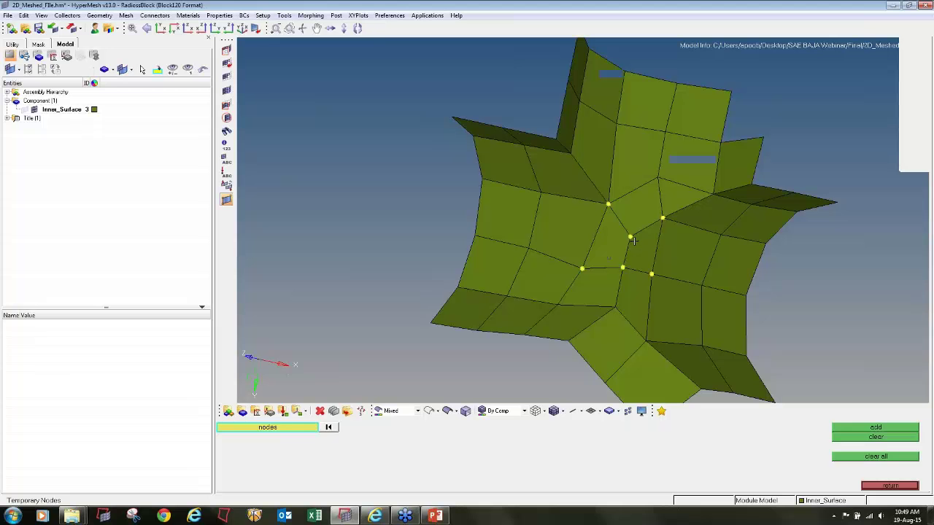
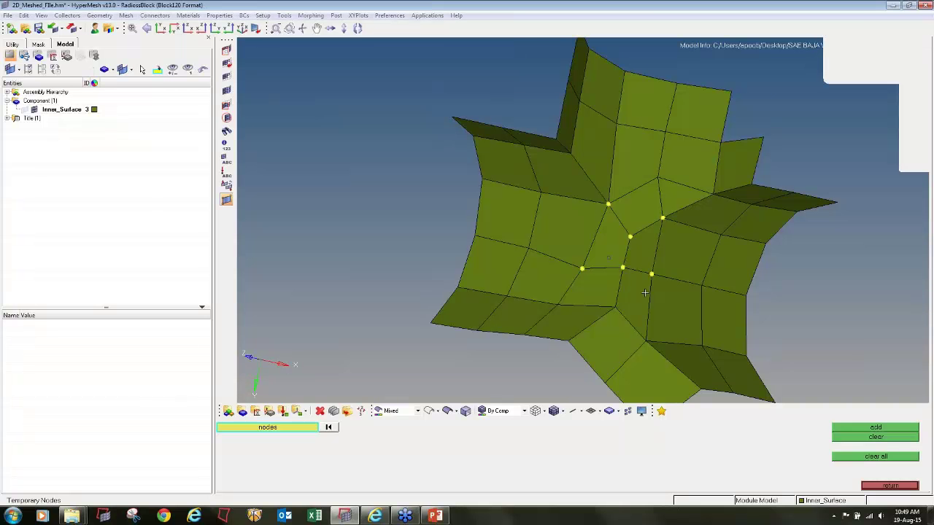
pyautogui.scroll(5, 645, 293)
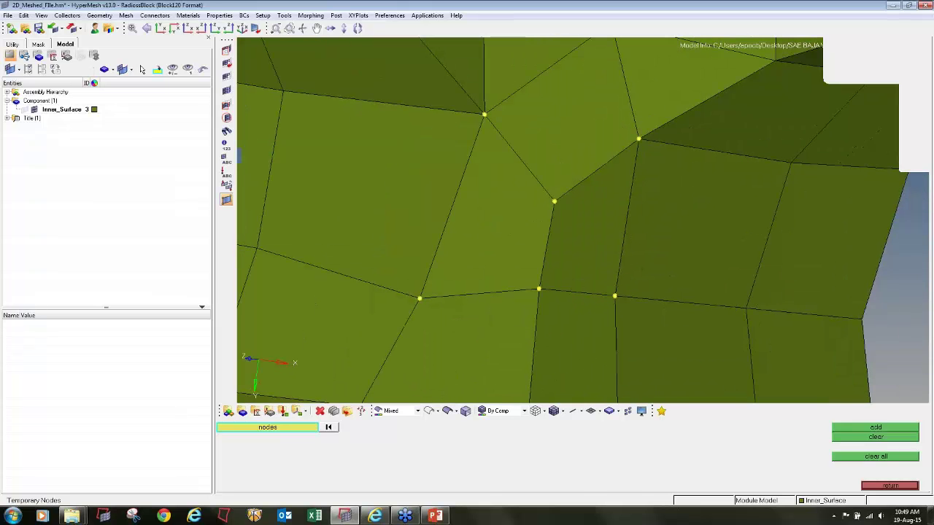
pyautogui.press('F4')
pyautogui.click(554, 201)
pyautogui.click(484, 114)
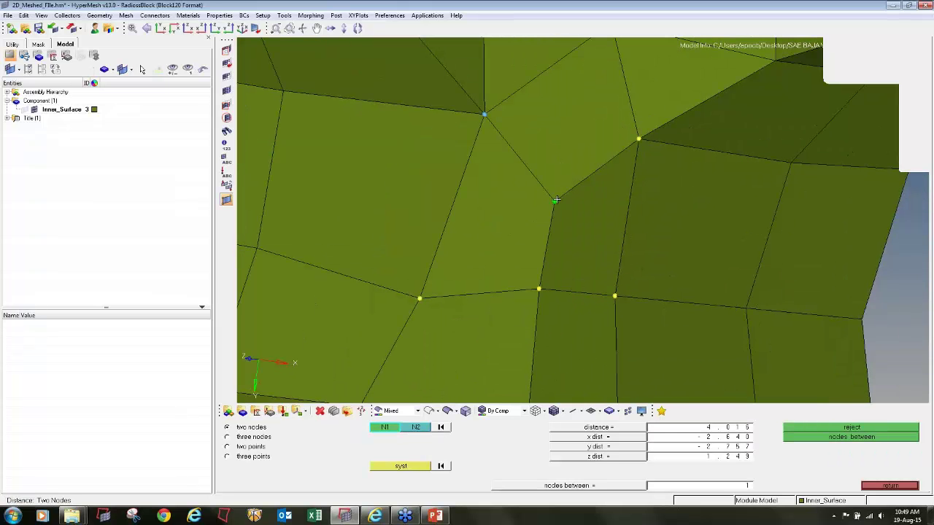
pyautogui.click(540, 290)
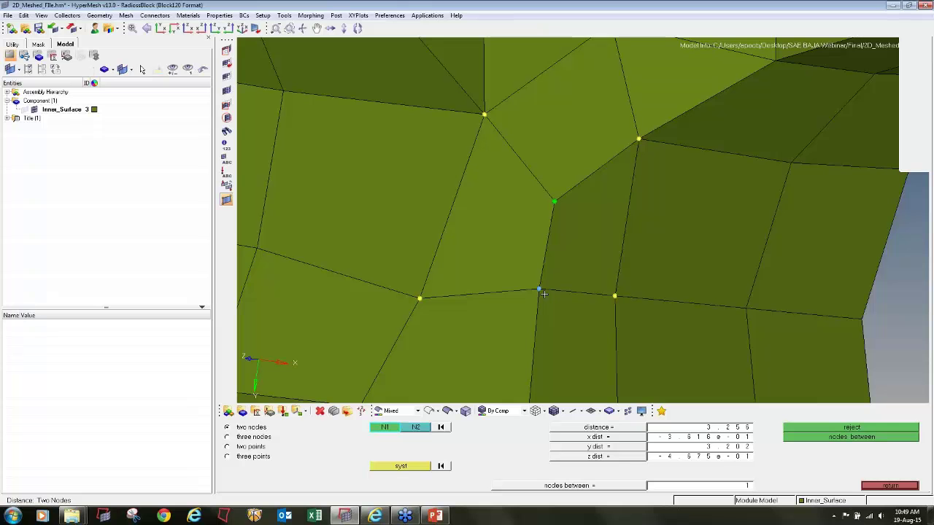
pyautogui.click(701, 429)
pyautogui.write('4')
pyautogui.press('Return')
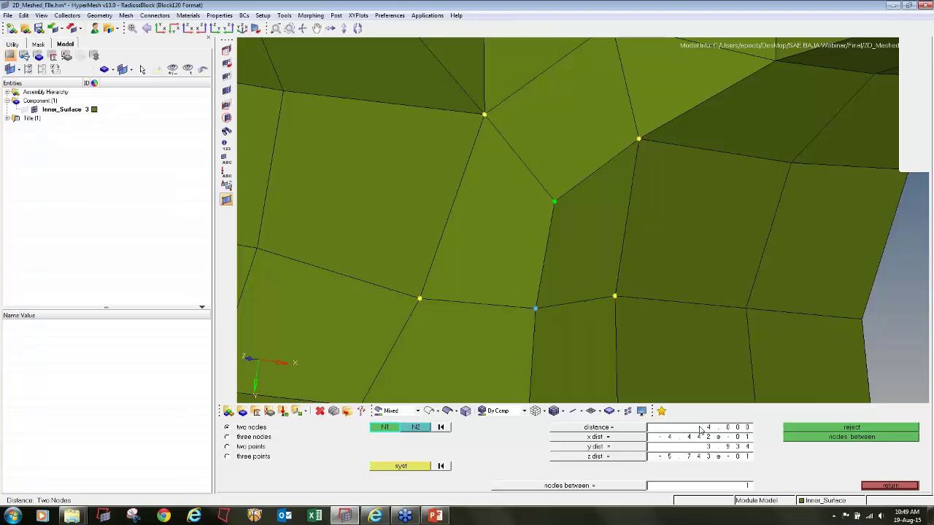
# Mask the star-shaped cluster's elements and clear its six temporary nodes
pyautogui.scroll(-5, 493, 199)
pyautogui.press('F5')
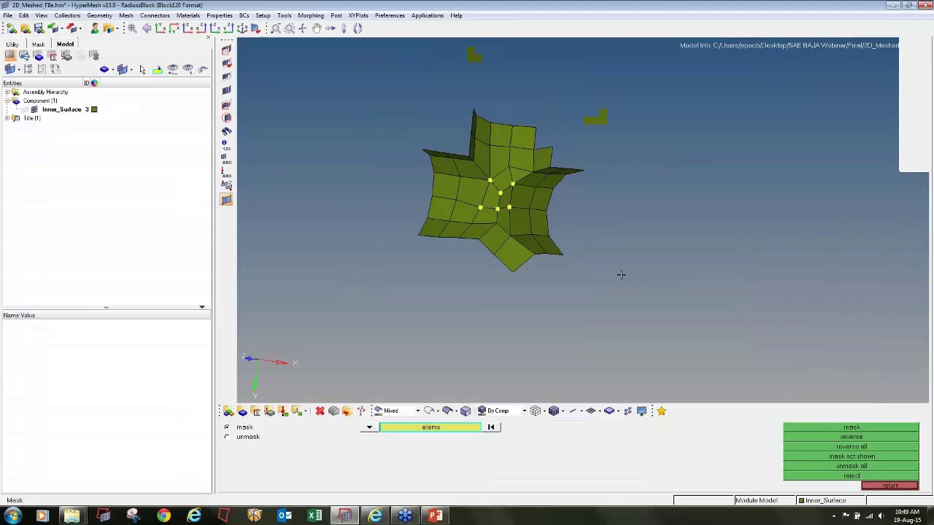
pyautogui.keyDown('shift'); pyautogui.moveTo(606, 292); pyautogui.dragTo(393, 73); pyautogui.keyUp('shift')
pyautogui.middleClick(487, 199)
pyautogui.hotkey('shift', 'F2')
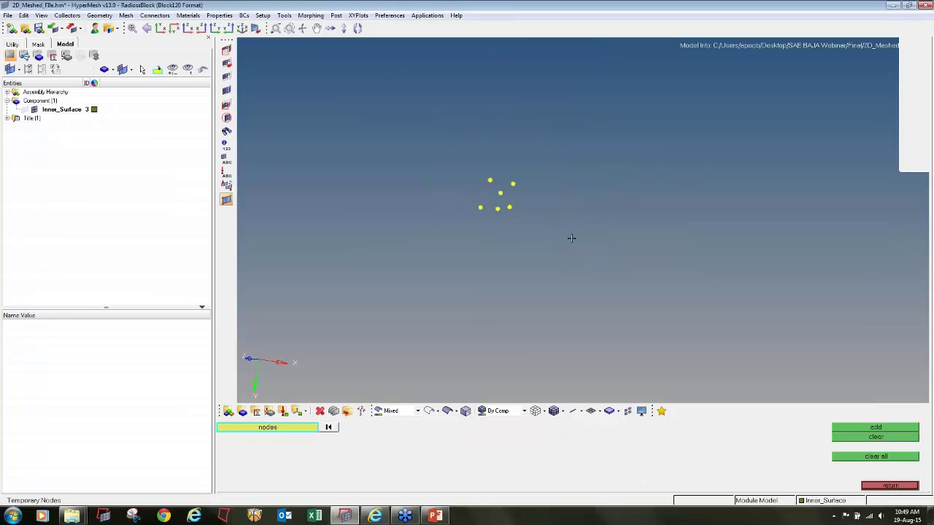
pyautogui.keyDown('shift'); pyautogui.moveTo(571, 237); pyautogui.dragTo(451, 148); pyautogui.keyUp('shift')
pyautogui.click(875, 436)
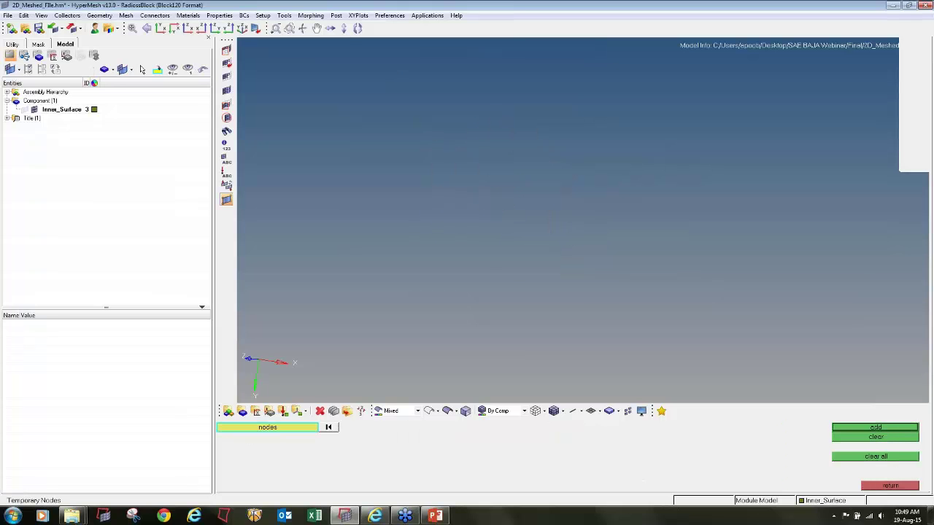
# At the mirrored saddle-shaped cluster, set the distance from the middle row's left marked node to its right marked node to 4
pyautogui.keyDown('ctrl'); pyautogui.moveTo(757, 87); pyautogui.dragTo(726, 163, button='right'); pyautogui.keyUp('ctrl')
pyautogui.scroll(5, 693, 176)
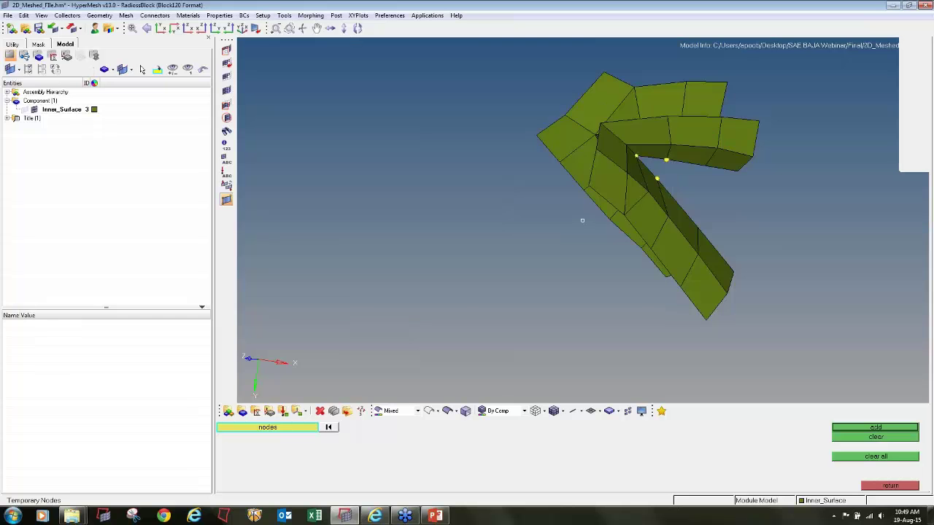
pyautogui.keyDown('ctrl'); pyautogui.moveTo(692, 176); pyautogui.dragTo(594, 154); pyautogui.keyUp('ctrl')
pyautogui.keyDown('ctrl'); pyautogui.moveTo(266, 305); pyautogui.dragTo(446, 235, button='right'); pyautogui.keyUp('ctrl')
pyautogui.scroll(3, 446, 235)
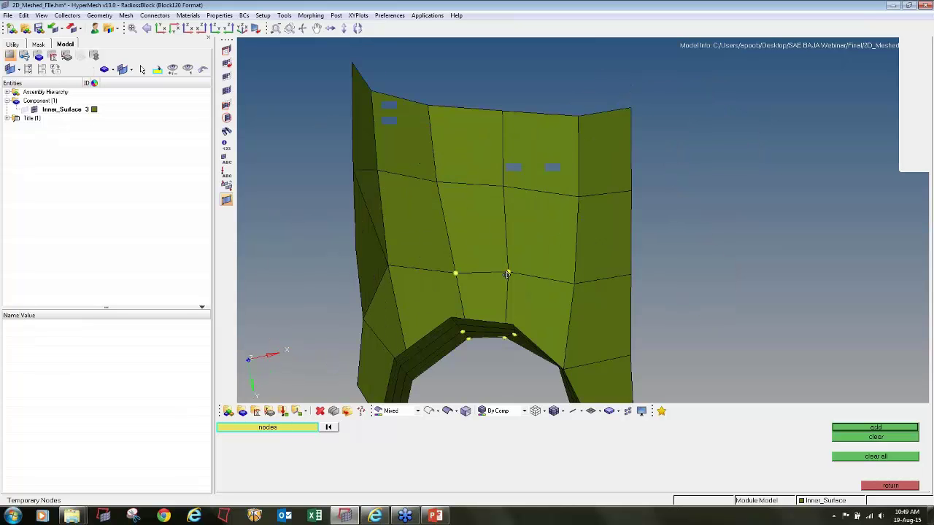
pyautogui.keyDown('ctrl'); pyautogui.moveTo(507, 274); pyautogui.dragTo(521, 300); pyautogui.keyUp('ctrl')
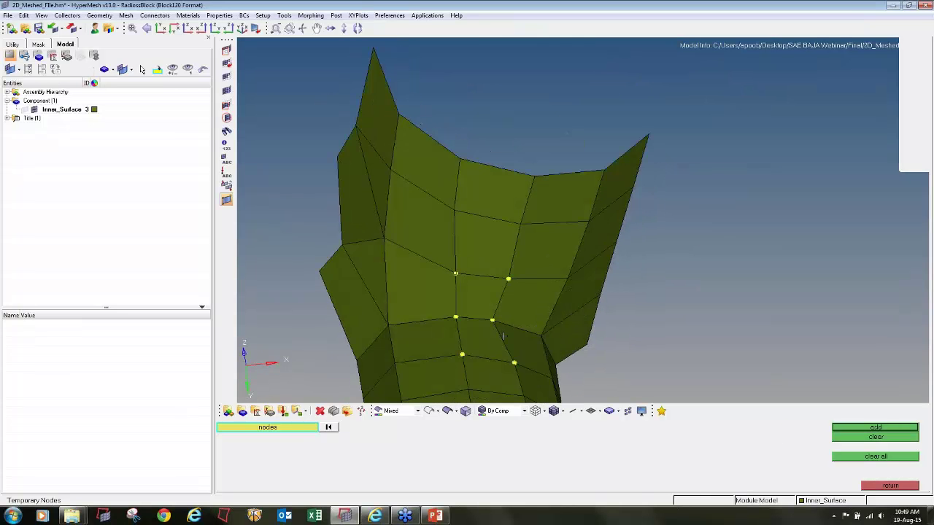
pyautogui.press('F4')
pyautogui.click(455, 317)
pyautogui.click(493, 320)
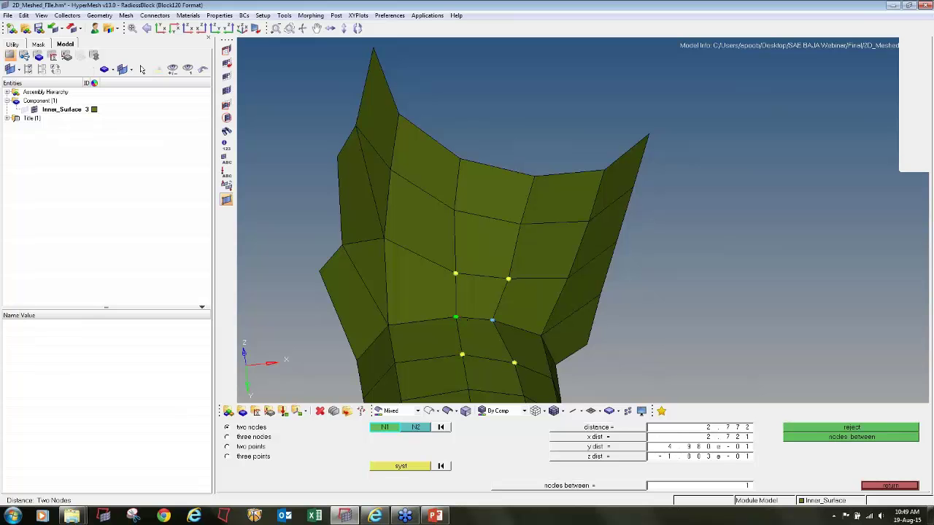
pyautogui.click(682, 431)
pyautogui.write('4')
pyautogui.press('Return')
# Mask the mirrored saddle-shaped cluster and clear its temporary nodes
pyautogui.keyDown('ctrl'); pyautogui.scroll(-3, 425, 152); pyautogui.keyUp('ctrl')
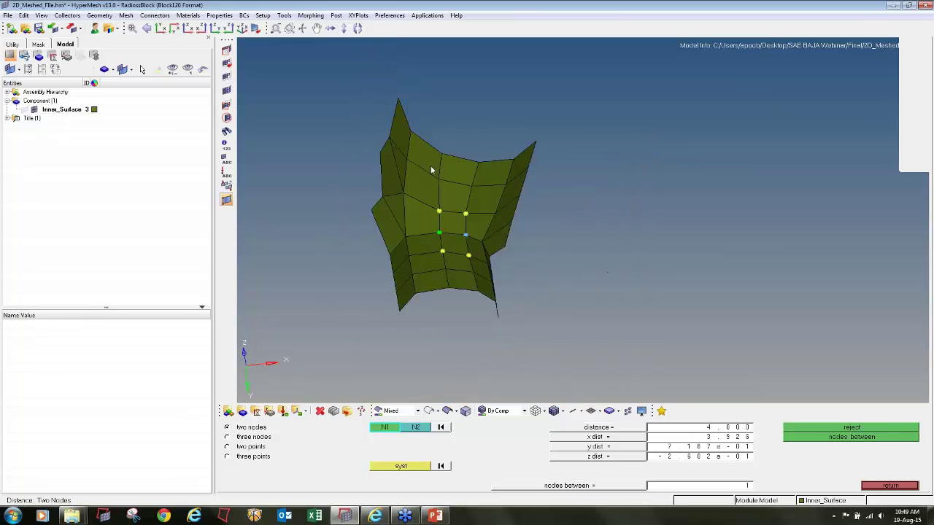
pyautogui.press('F5')
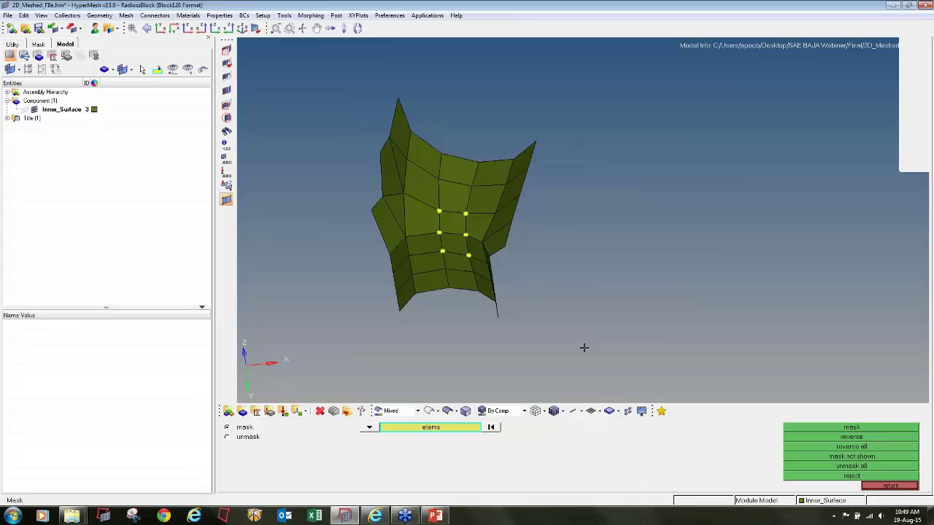
pyautogui.keyDown('shift'); pyautogui.moveTo(584, 347); pyautogui.dragTo(281, 71); pyautogui.keyUp('shift')
pyautogui.middleClick(426, 206)
pyautogui.hotkey('shift', 'F2')
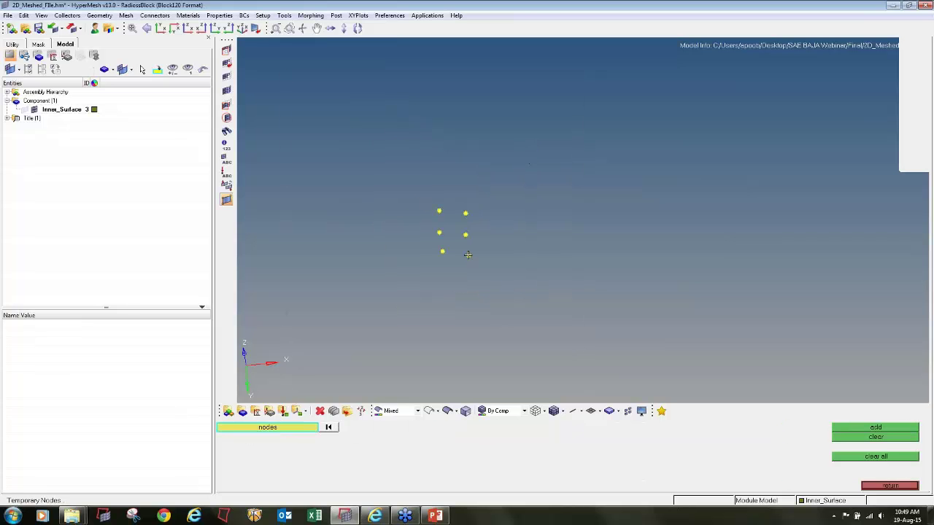
pyautogui.keyDown('shift'); pyautogui.moveTo(510, 280); pyautogui.dragTo(392, 168); pyautogui.keyUp('shift')
pyautogui.click(878, 439)
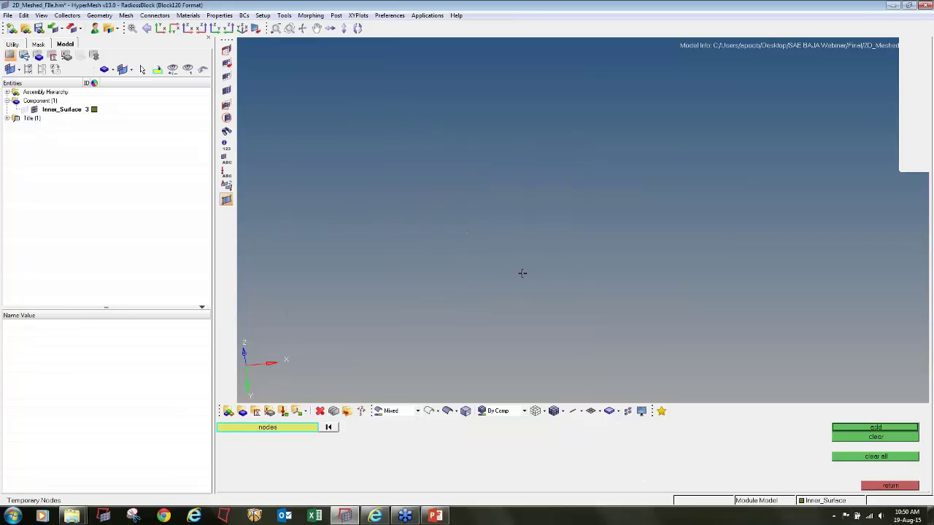
# In the other star-shaped cluster, set the distance from the left central marked node to the right central one to 4
pyautogui.press('f')
pyautogui.keyDown('ctrl'); pyautogui.scroll(7, 578, 183); pyautogui.keyUp('ctrl')
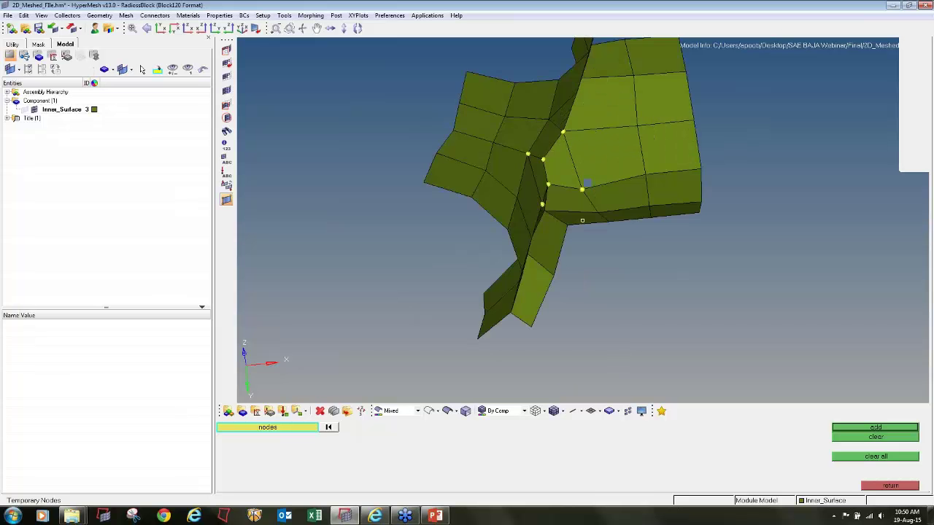
pyautogui.keyDown('ctrl'); pyautogui.moveTo(583, 221); pyautogui.dragTo(545, 167); pyautogui.keyUp('ctrl')
pyautogui.keyDown('ctrl'); pyautogui.scroll(4, 546, 166); pyautogui.keyUp('ctrl')
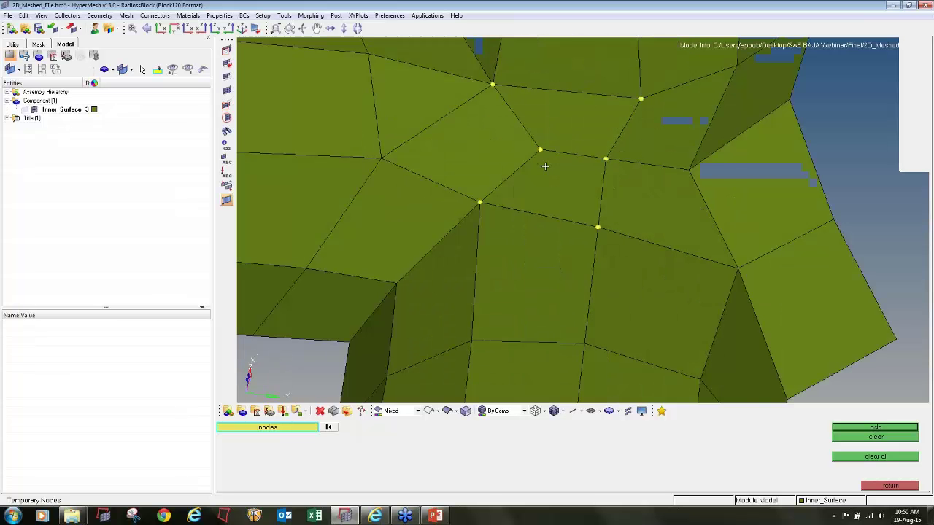
pyautogui.press('F4')
pyautogui.click(539, 150)
pyautogui.click(605, 158)
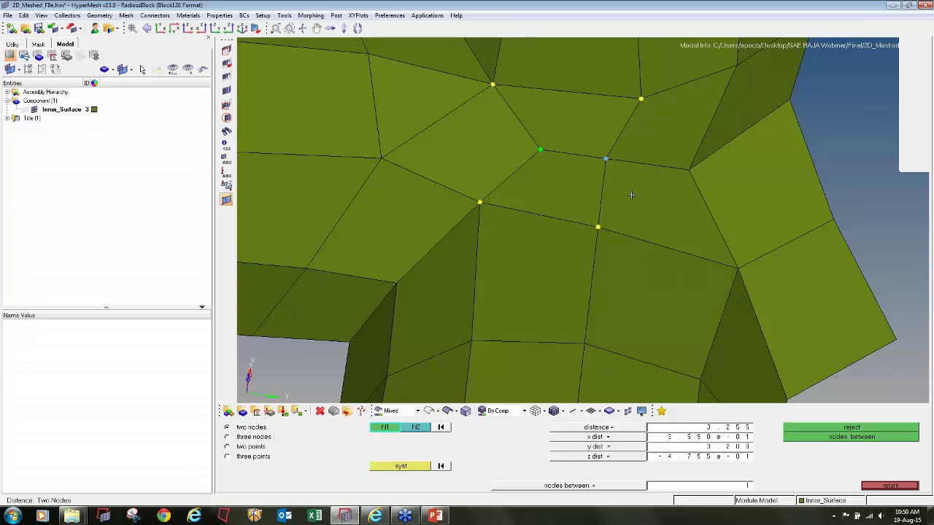
pyautogui.click(696, 430)
pyautogui.write('4')
pyautogui.press('Return')
# Mask the second star-shaped cluster and remove its six temporary nodes
pyautogui.keyDown('ctrl'); pyautogui.scroll(-4, 597, 231); pyautogui.keyUp('ctrl')
pyautogui.press('F5')
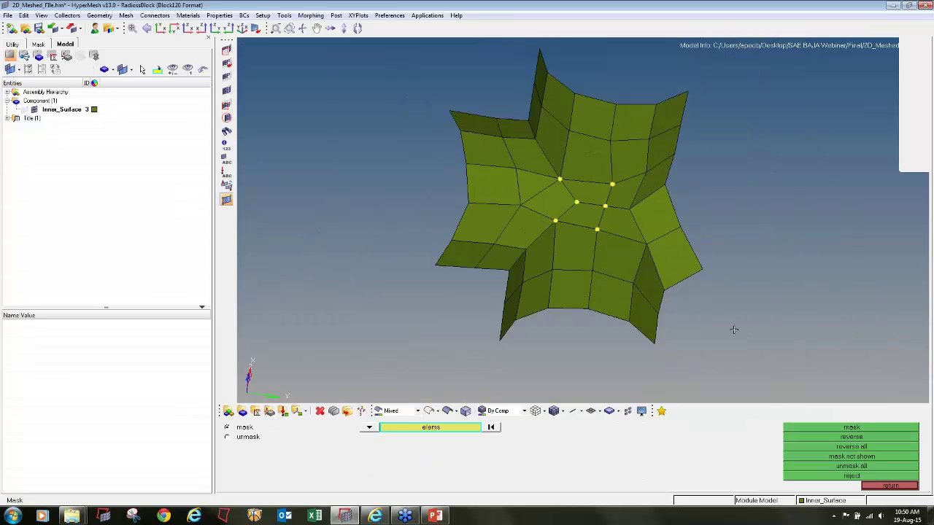
pyautogui.keyDown('shift'); pyautogui.moveTo(750, 348); pyautogui.dragTo(382, 75); pyautogui.keyUp('shift')
pyautogui.middleClick(465, 132)
pyautogui.hotkey('shift', 'F2')
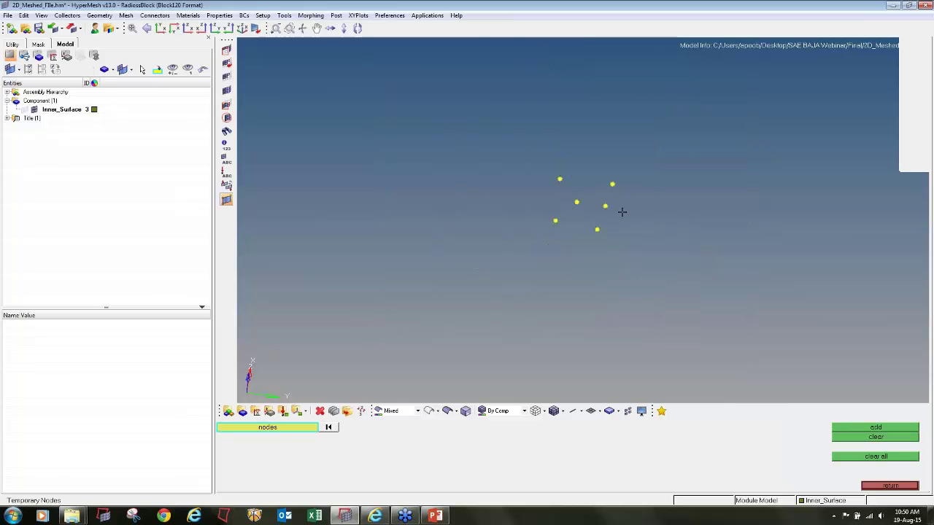
pyautogui.keyDown('shift'); pyautogui.moveTo(667, 248); pyautogui.dragTo(465, 128); pyautogui.keyUp('shift')
pyautogui.click(870, 437)
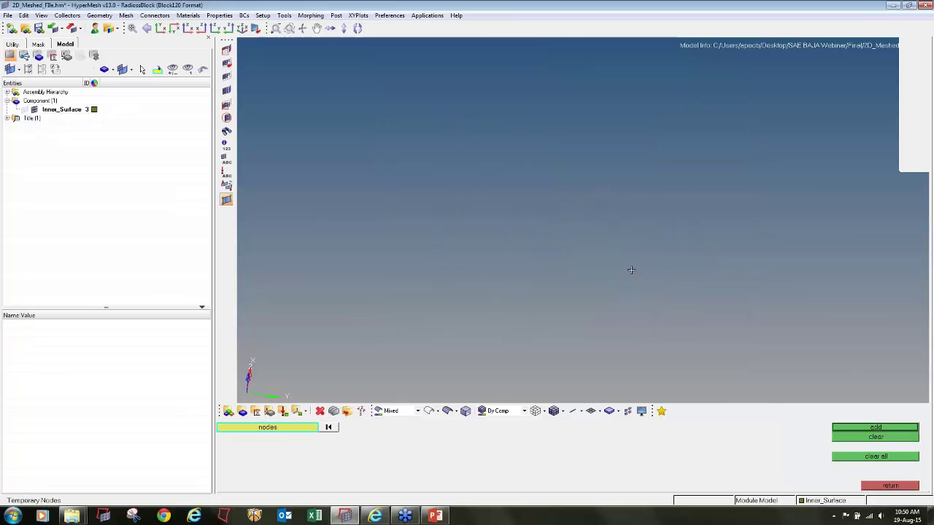
# Display the next failing cluster and start a two-node distance adjustment for its closely spaced middle nodes
pyautogui.hotkey('ctrl', 'd')
pyautogui.moveTo(516, 217)
pyautogui.keyDown('ctrl'); pyautogui.mouseDown()
pyautogui.moveTo(475, 234)
pyautogui.moveTo(400, 214)
pyautogui.moveTo(409, 208)
pyautogui.mouseUp(); pyautogui.keyUp('ctrl')
pyautogui.keyDown('ctrl'); pyautogui.scroll(4, 469, 152); pyautogui.keyUp('ctrl')
pyautogui.keyDown('ctrl'); pyautogui.moveTo(501, 136); pyautogui.dragTo(493, 126); pyautogui.keyUp('ctrl')
pyautogui.press('F4')
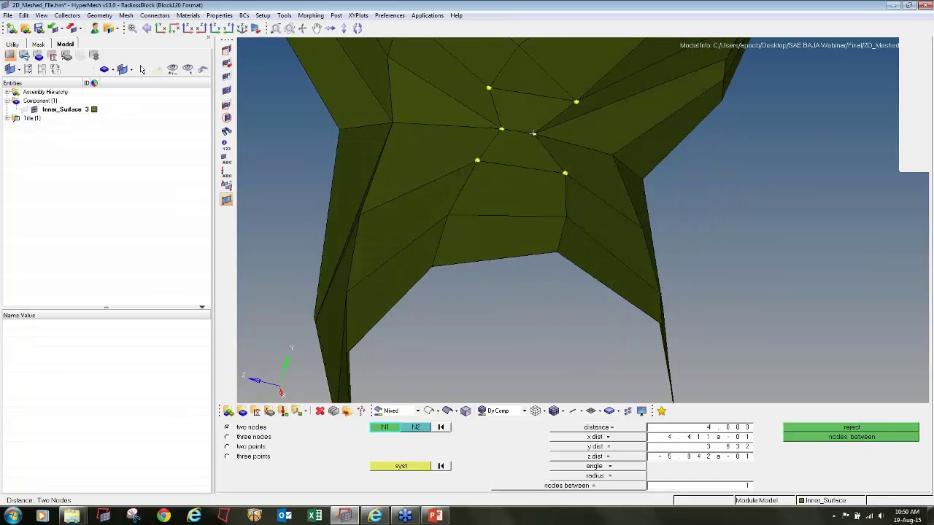
# Set the distance between the two nodes in the middle row of the marked mesh patch to 2
pyautogui.click(534, 134)
pyautogui.click(502, 129)
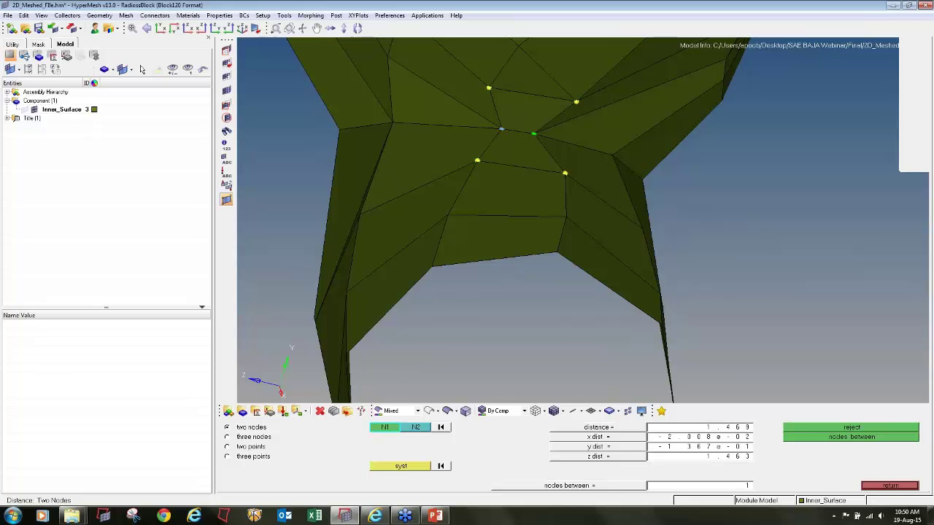
pyautogui.click(730, 427)
pyautogui.write('2')
pyautogui.press('Return')
# Pick the same middle node pair in reverse order and set their distance to 4
pyautogui.click(491, 127)
pyautogui.click(533, 134)
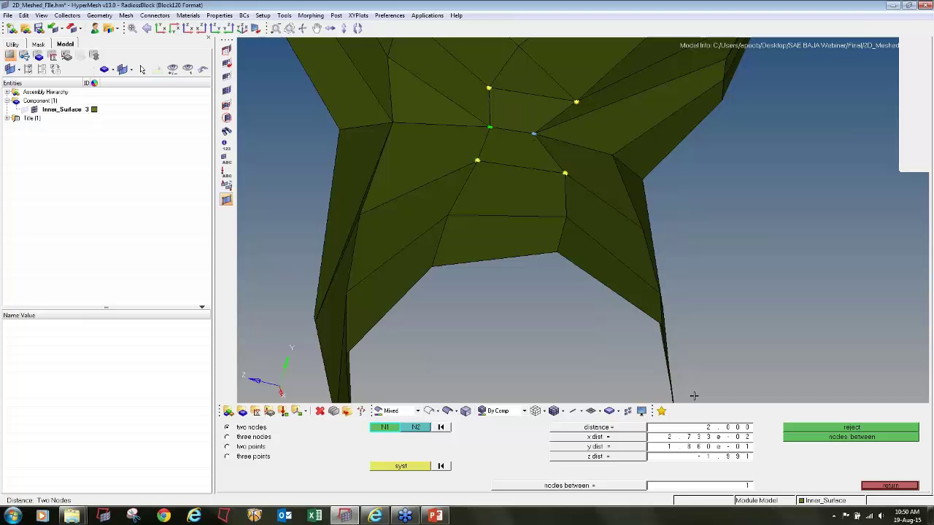
pyautogui.click(722, 427)
pyautogui.write('4')
pyautogui.press('Return')
# Measure the distances of the marked node pairs above and below the adjusted middle pair
pyautogui.keyDown('ctrl'); pyautogui.scroll(-3, 555, 126); pyautogui.keyUp('ctrl')
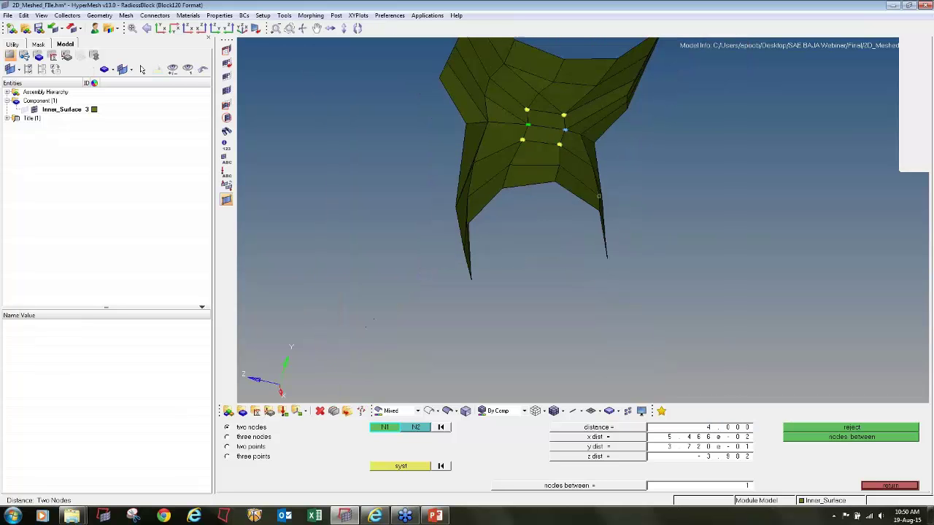
pyautogui.keyDown('ctrl'); pyautogui.moveTo(556, 128); pyautogui.dragTo(536, 163); pyautogui.keyUp('ctrl')
pyautogui.click(533, 112)
pyautogui.click(571, 119)
pyautogui.click(527, 139)
pyautogui.click(562, 146)
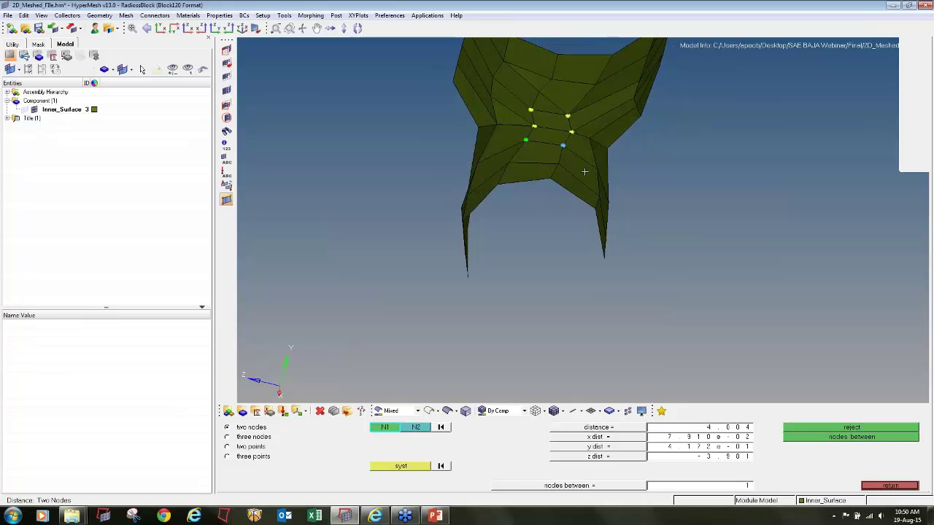
# Mask the elements around the corrected patch and clear the temporary nodes marking it
pyautogui.press('F5')
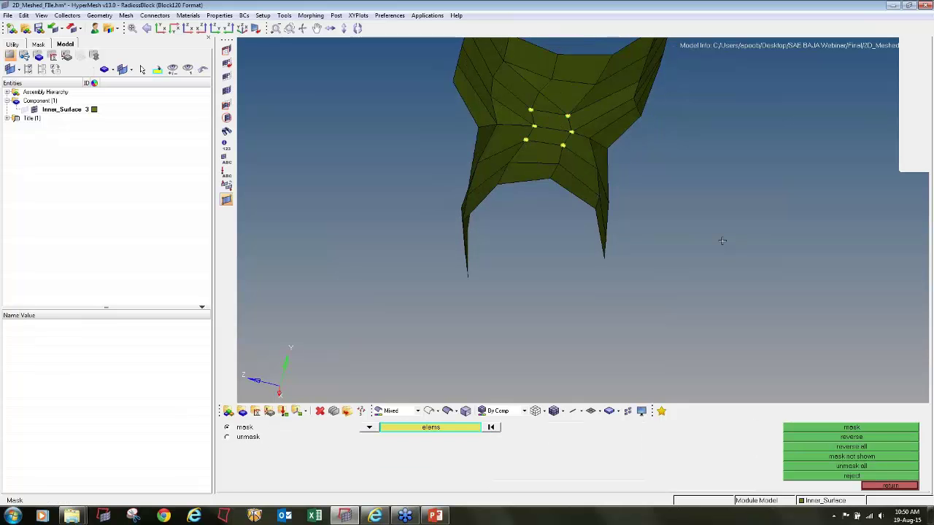
pyautogui.keyDown('ctrl'); pyautogui.scroll(-3, 723, 241); pyautogui.keyUp('ctrl')
pyautogui.keyDown('shift'); pyautogui.moveTo(760, 287); pyautogui.dragTo(564, 112); pyautogui.keyUp('shift')
pyautogui.middleClick(640, 215)
pyautogui.hotkey('shift', 'F2')
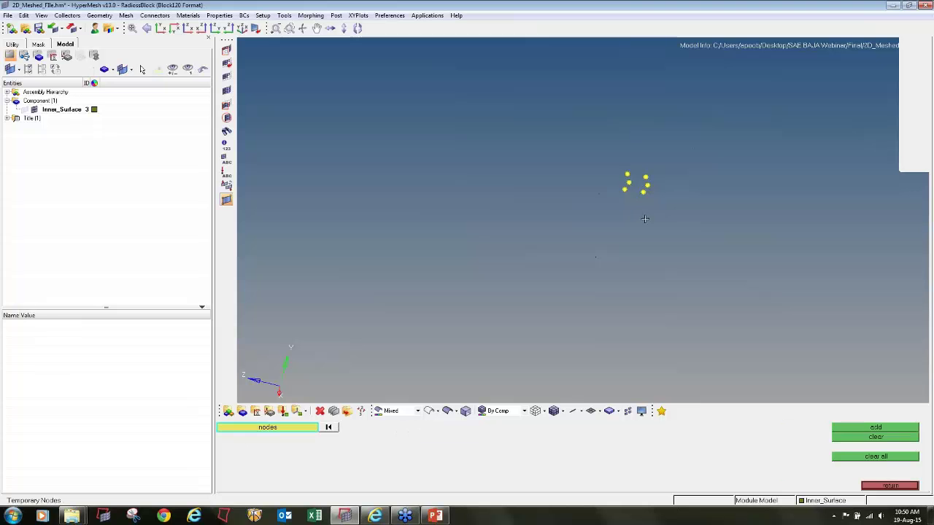
pyautogui.middleClick(717, 291)
pyautogui.click(874, 438)
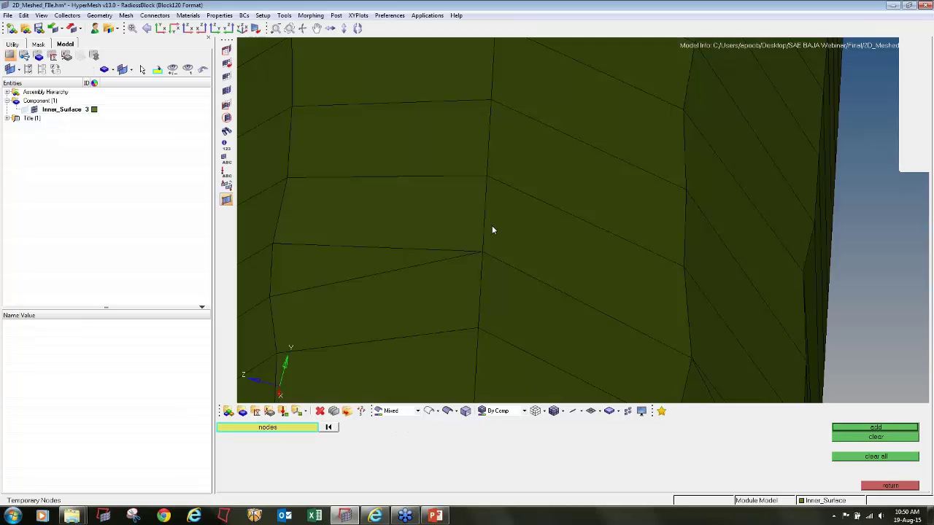
pyautogui.press('b')
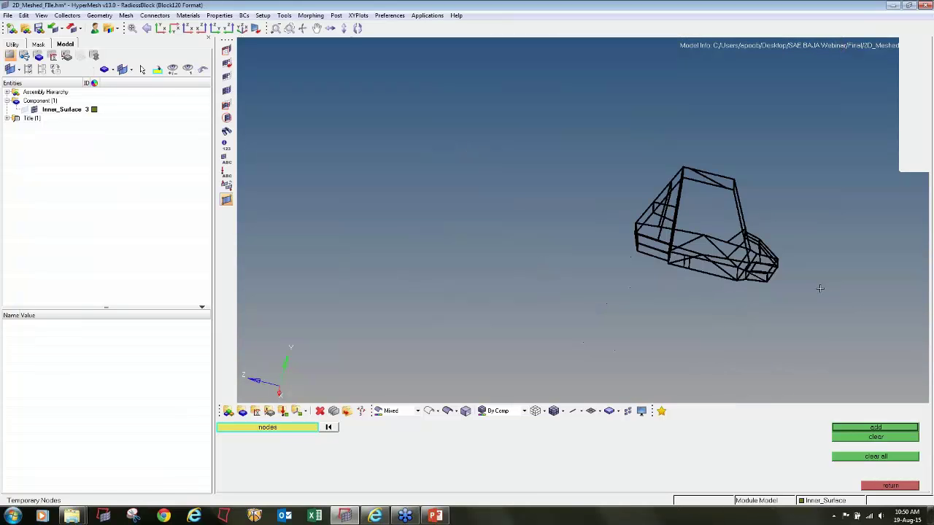
# Check the 2D elements for lengths below 4 and save the failed elements
pyautogui.press('F10')
pyautogui.click(533, 437)
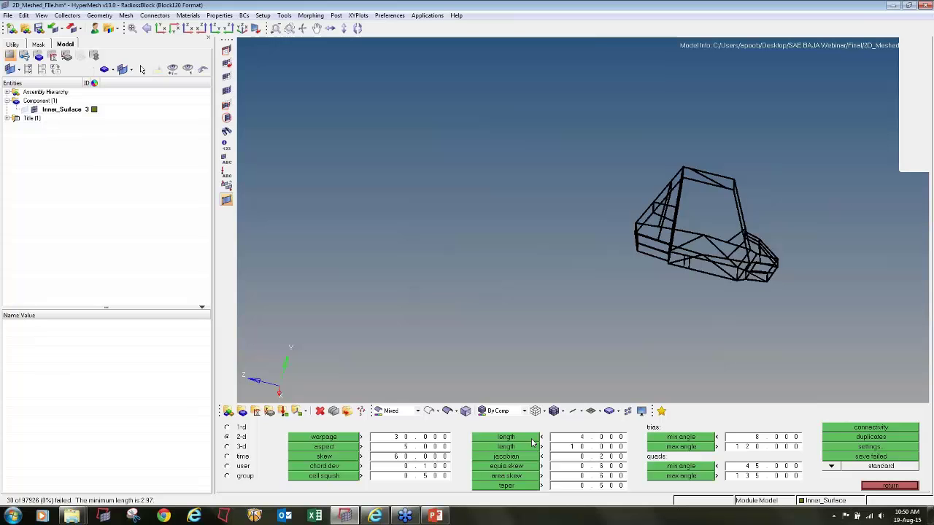
pyautogui.click(532, 439)
pyautogui.click(829, 459)
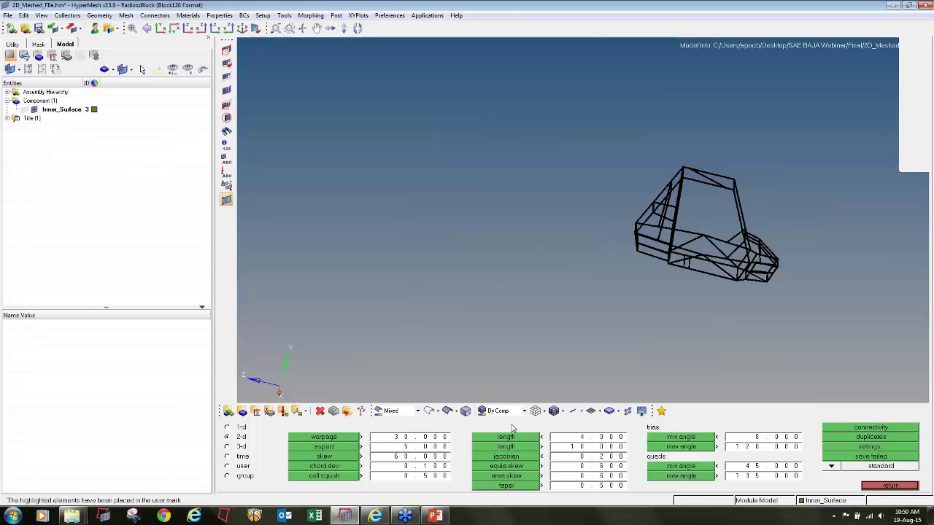
# Retrieve the saved failed elements, reverse the selection and mask it to isolate them
pyautogui.click(227, 50)
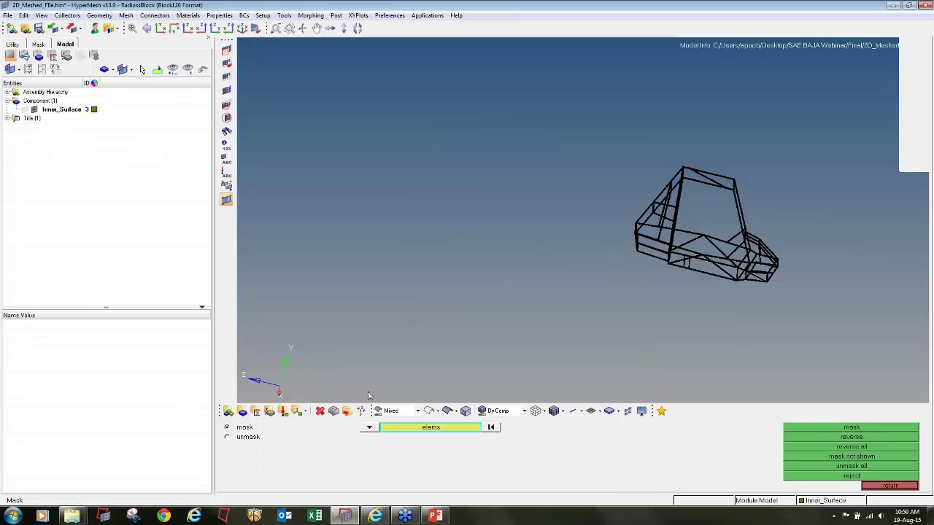
pyautogui.click(448, 428)
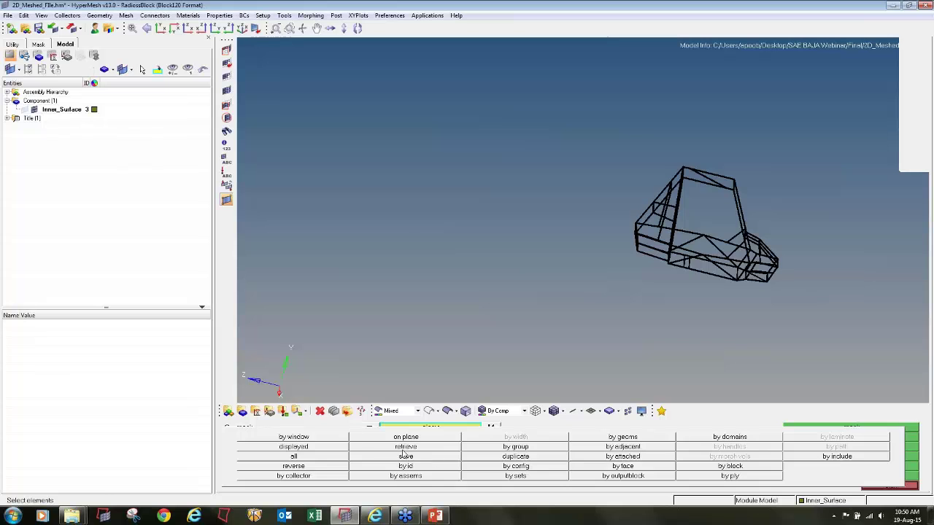
pyautogui.click(403, 448)
pyautogui.click(395, 432)
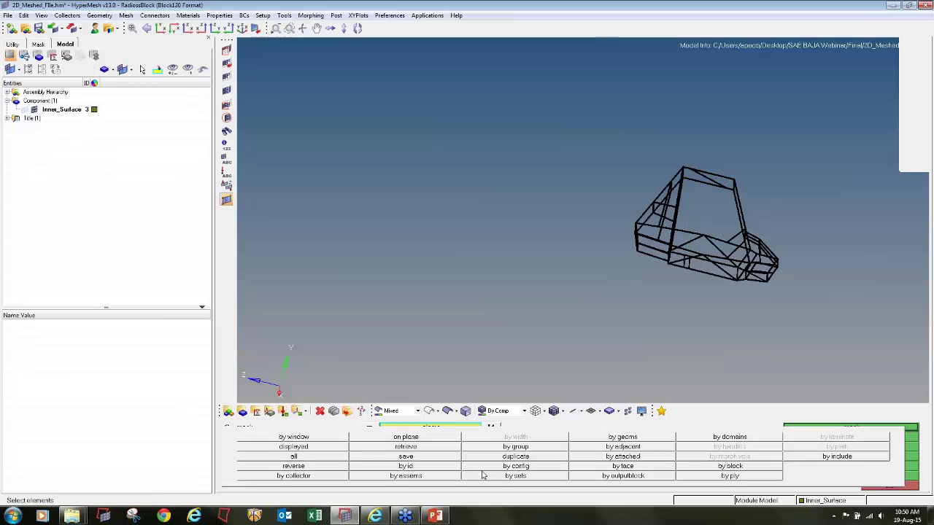
pyautogui.click(314, 466)
pyautogui.click(852, 430)
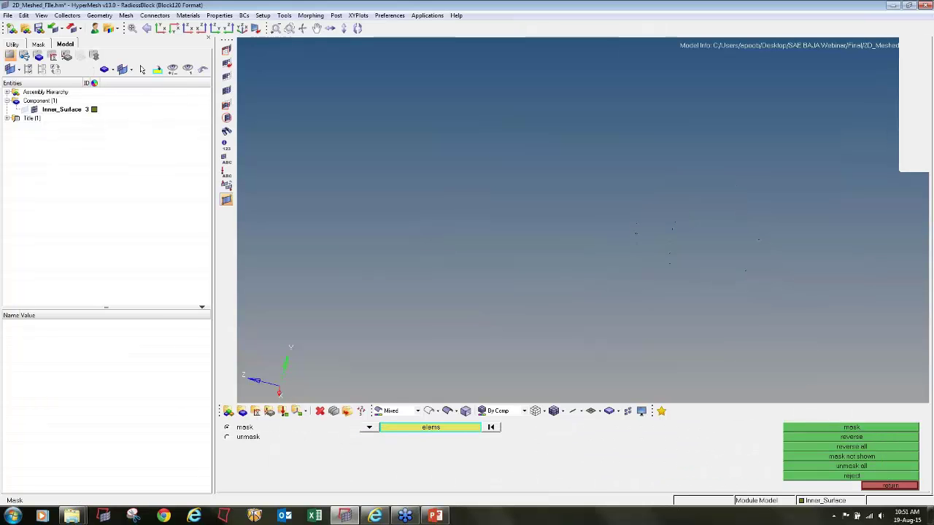
# Add temporary nodes on all nodes of the isolated failed elements and inspect them up close
pyautogui.hotkey('shift', 'F2')
pyautogui.keyDown('shift'); pyautogui.moveTo(842, 324); pyautogui.dragTo(464, 101); pyautogui.keyUp('shift')
pyautogui.middleClick(715, 238)
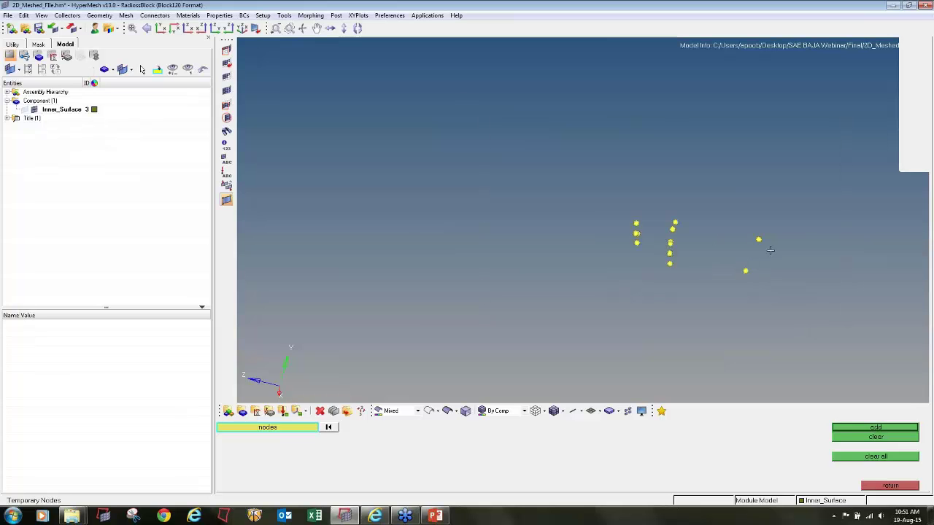
pyautogui.keyDown('ctrl'); pyautogui.scroll(5, 763, 241); pyautogui.keyUp('ctrl')
pyautogui.keyDown('ctrl'); pyautogui.moveTo(738, 219); pyautogui.dragTo(672, 242); pyautogui.keyUp('ctrl')
pyautogui.keyDown('ctrl'); pyautogui.moveTo(759, 152); pyautogui.dragTo(734, 187); pyautogui.keyUp('ctrl')
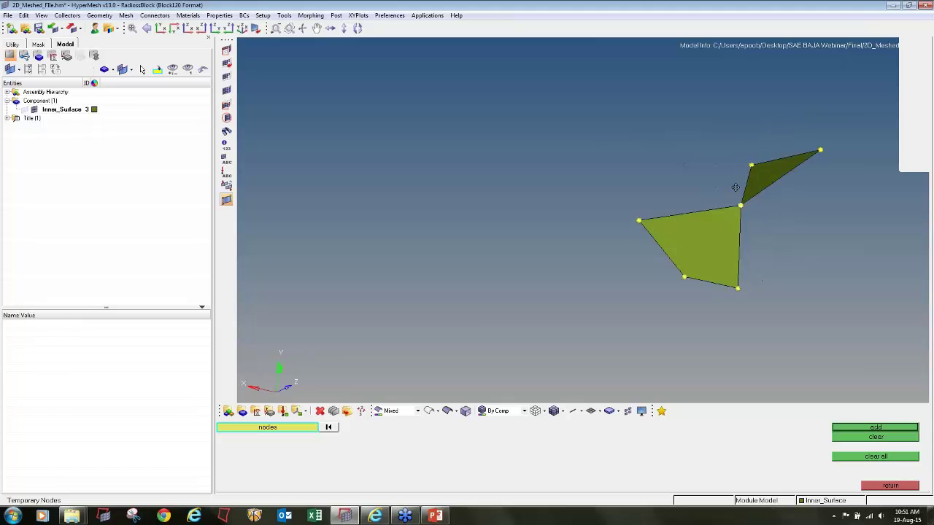
pyautogui.keyDown('ctrl'); pyautogui.scroll(5, 744, 205); pyautogui.keyUp('ctrl')
pyautogui.keyDown('ctrl'); pyautogui.scroll(-6, 744, 205); pyautogui.keyUp('ctrl')
pyautogui.scroll(-3, 743, 212)
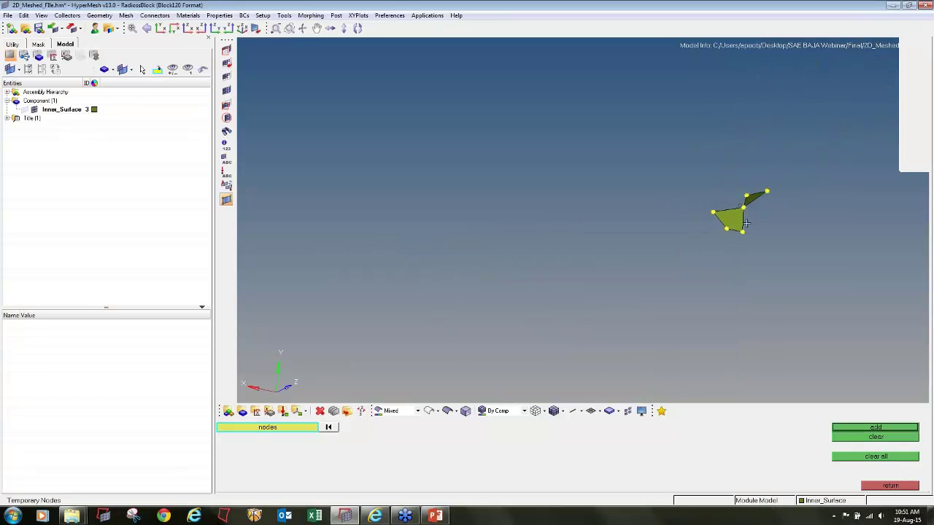
pyautogui.hotkey('shift', 'F5')
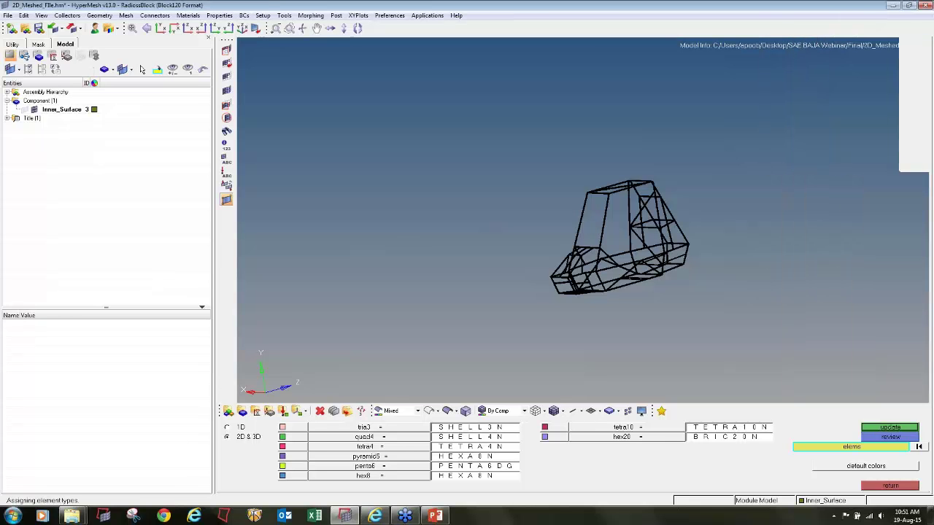
# Update the mesh's element types, using SHELL3N for tria3 and SHELL4N for quad4
pyautogui.click(851, 447)
pyautogui.click(358, 457)
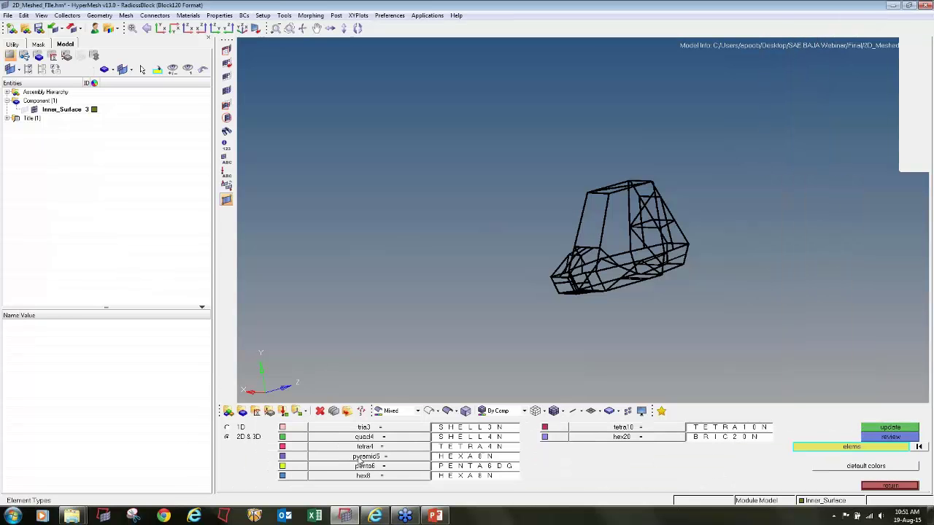
pyautogui.click(876, 428)
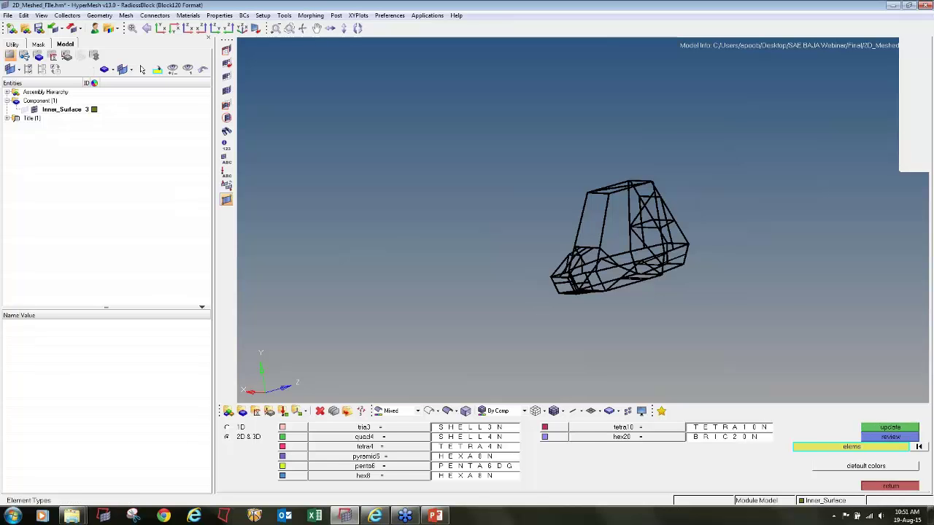
pyautogui.click(873, 486)
# Check the 2D elements for lengths below 4 again and examine the meshed frame from several angles
pyautogui.press('F10')
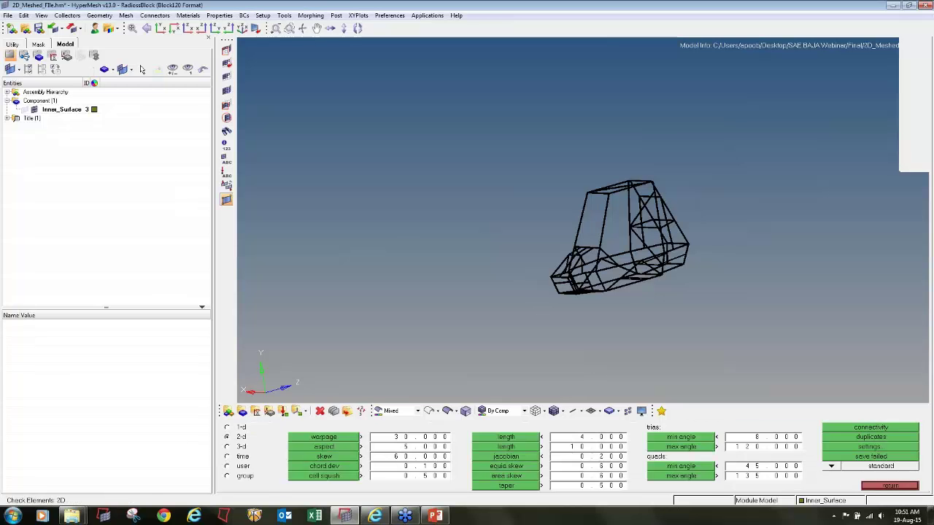
pyautogui.click(506, 437)
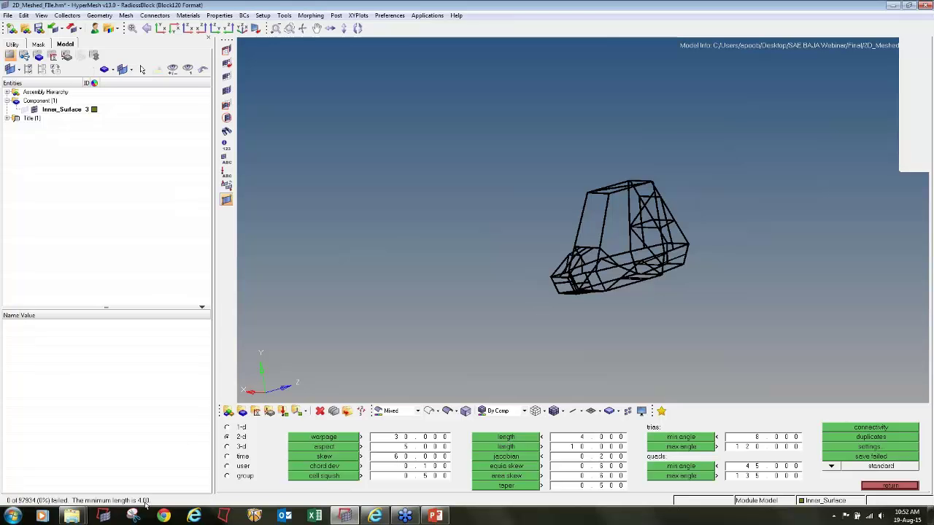
pyautogui.keyDown('ctrl'); pyautogui.moveTo(661, 321); pyautogui.dragTo(640, 324); pyautogui.keyUp('ctrl')
pyautogui.keyDown('ctrl'); pyautogui.scroll(6, 603, 271); pyautogui.keyUp('ctrl')
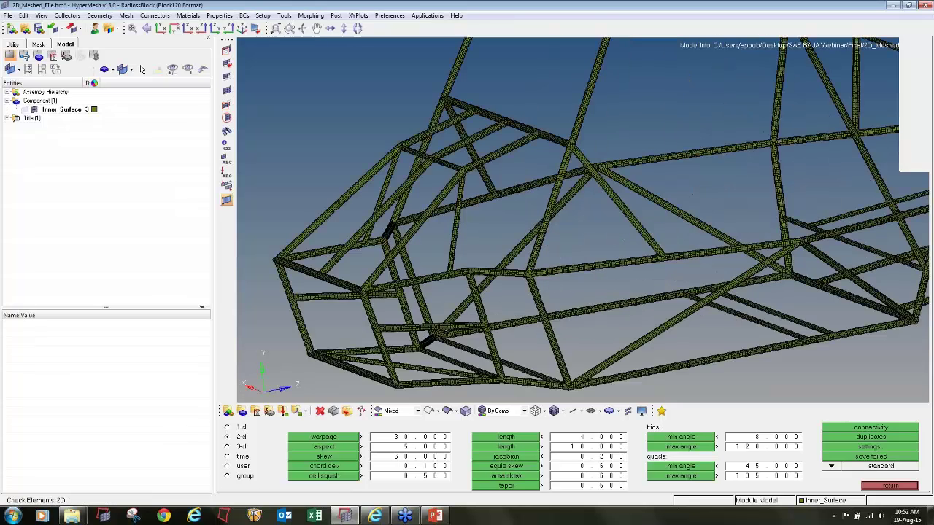
pyautogui.keyDown('ctrl'); pyautogui.scroll(-3, 605, 270); pyautogui.keyUp('ctrl')
pyautogui.keyDown('ctrl'); pyautogui.moveTo(604, 270); pyautogui.dragTo(670, 266); pyautogui.keyUp('ctrl')
pyautogui.keyDown('ctrl'); pyautogui.moveTo(670, 266); pyautogui.dragTo(590, 255, button='right'); pyautogui.keyUp('ctrl')
pyautogui.keyDown('ctrl'); pyautogui.scroll(-2, 589, 255); pyautogui.keyUp('ctrl')
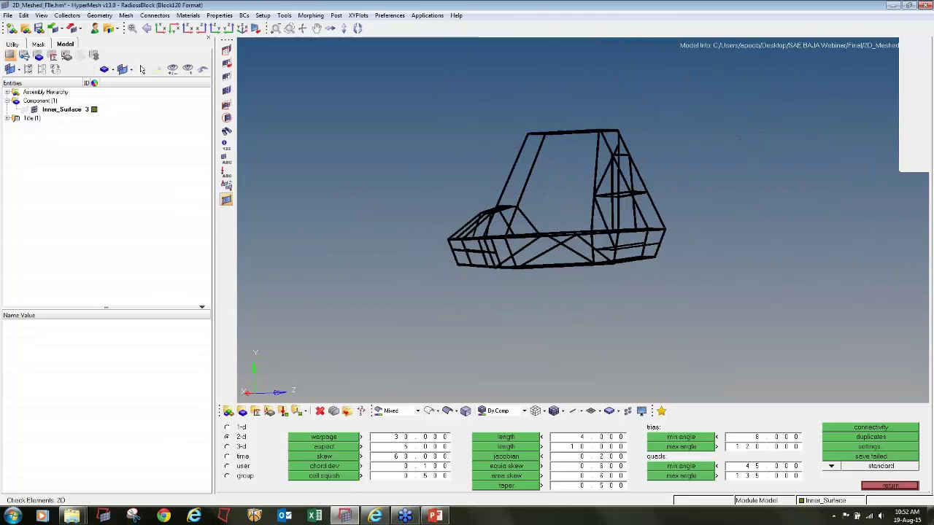
pyautogui.keyDown('ctrl'); pyautogui.moveTo(590, 255); pyautogui.dragTo(609, 264); pyautogui.keyUp('ctrl')
pyautogui.keyDown('ctrl'); pyautogui.scroll(3, 609, 264); pyautogui.keyUp('ctrl')
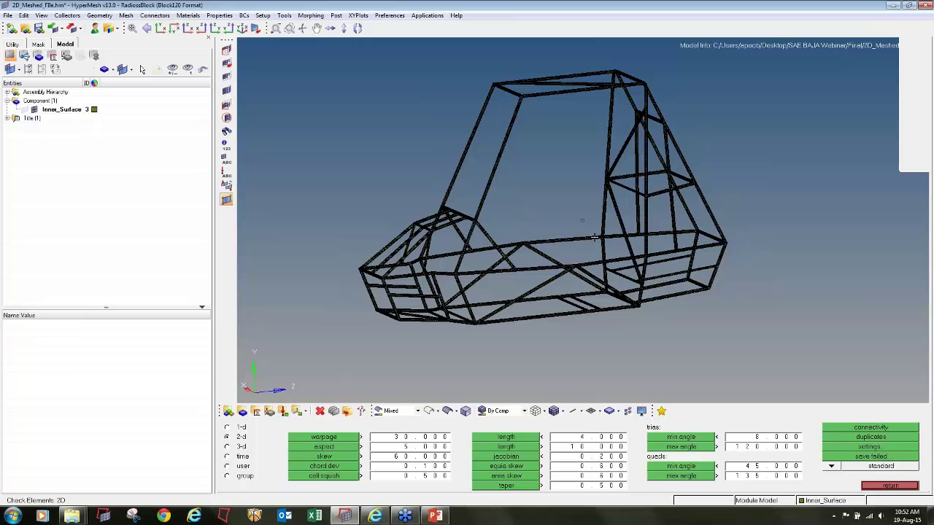
# Check the 2D elements' jacobian, aspect and warpage, plus the minimum and maximum angles of trias and quads
pyautogui.click(515, 459)
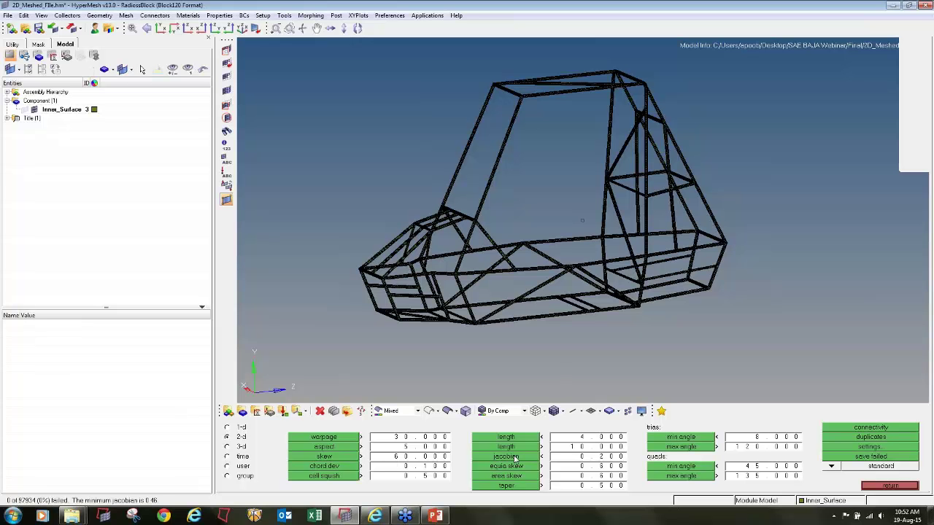
pyautogui.click(339, 447)
pyautogui.click(341, 437)
pyautogui.click(653, 437)
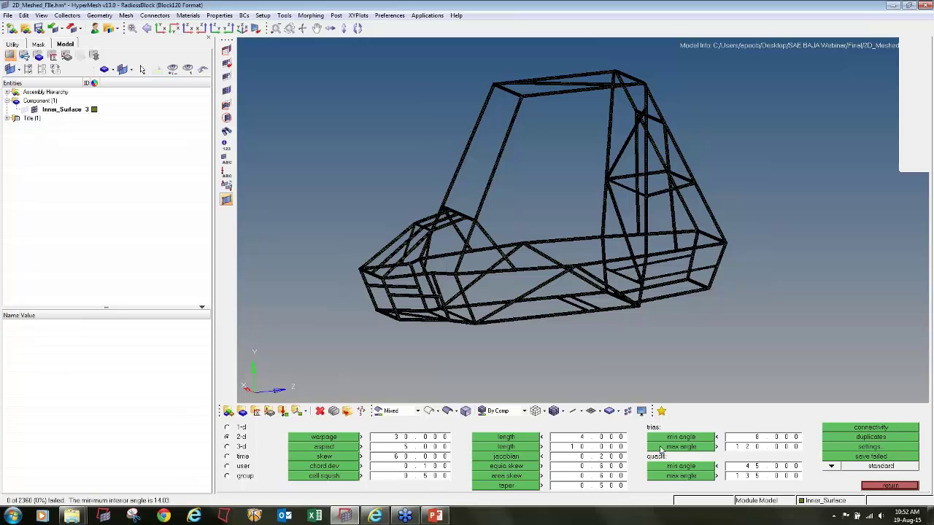
pyautogui.click(660, 447)
pyautogui.click(672, 467)
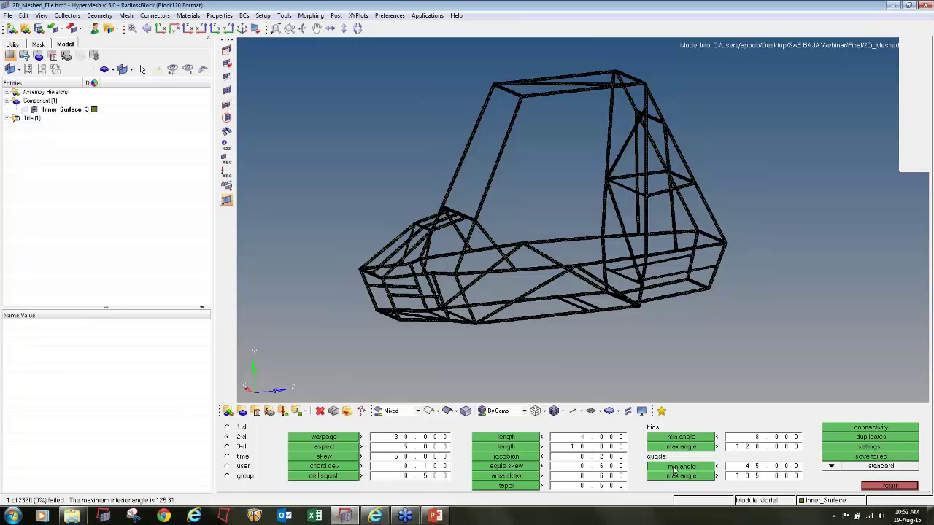
pyautogui.click(673, 477)
pyautogui.click(890, 485)
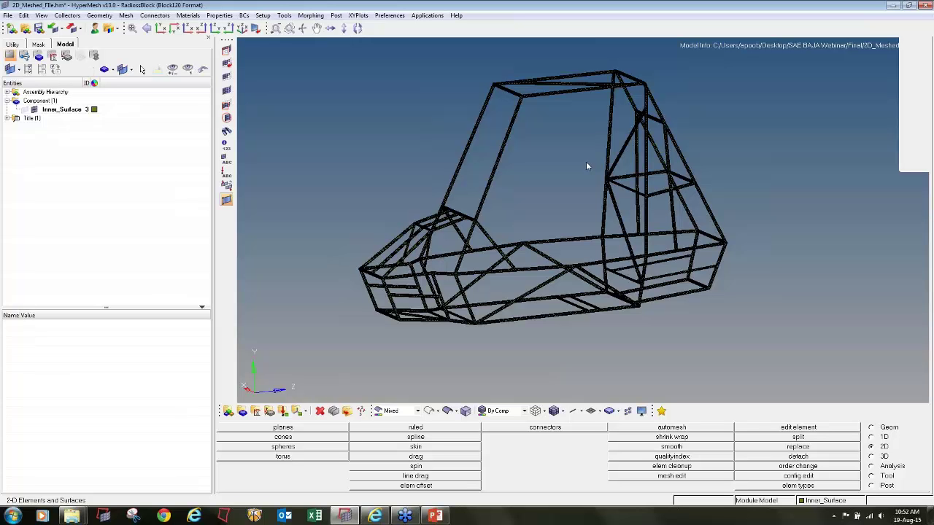
# Create an elasto-plastic material named Steel with a golden colour and the M2_PLAS_JOHNS_ZERIL card image, opening its card for editing
pyautogui.click(255, 411)
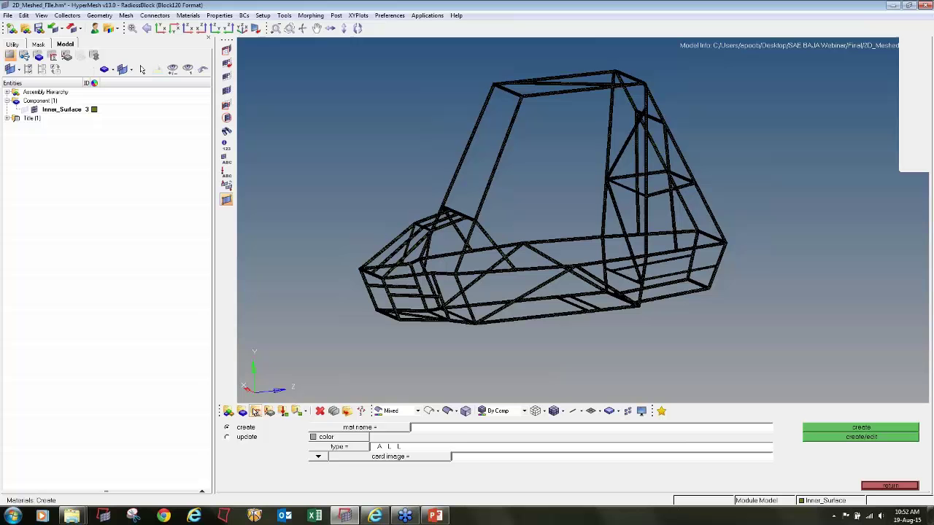
pyautogui.click(464, 429)
pyautogui.write('Steel')
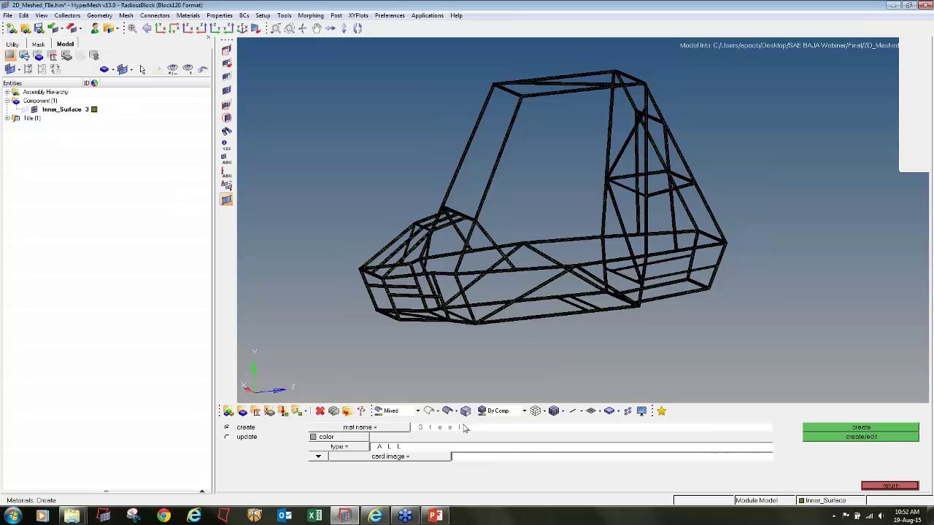
pyautogui.click(331, 446)
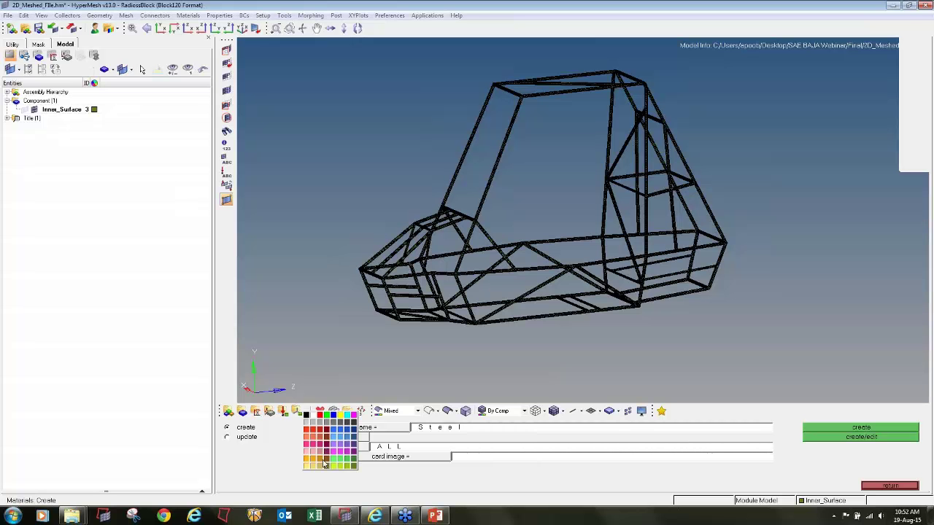
pyautogui.click(323, 464)
pyautogui.click(330, 448)
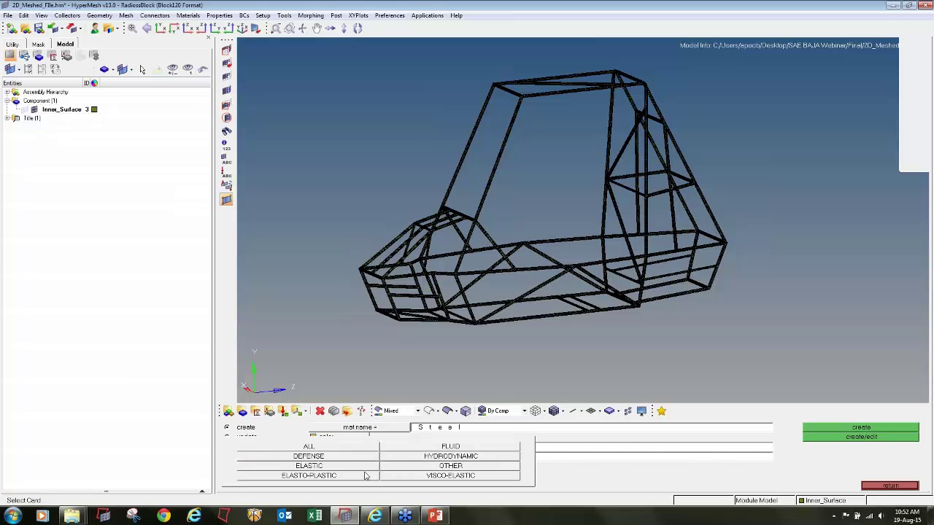
pyautogui.click(363, 476)
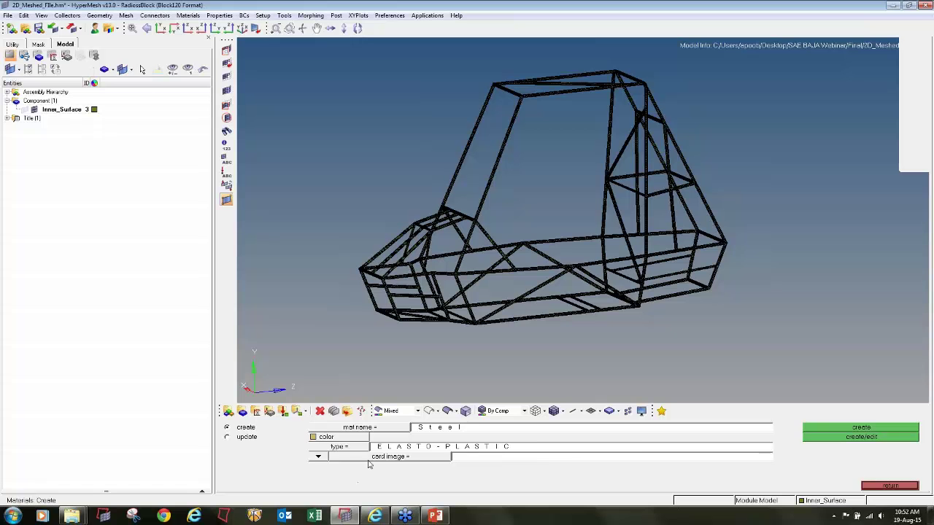
pyautogui.click(369, 464)
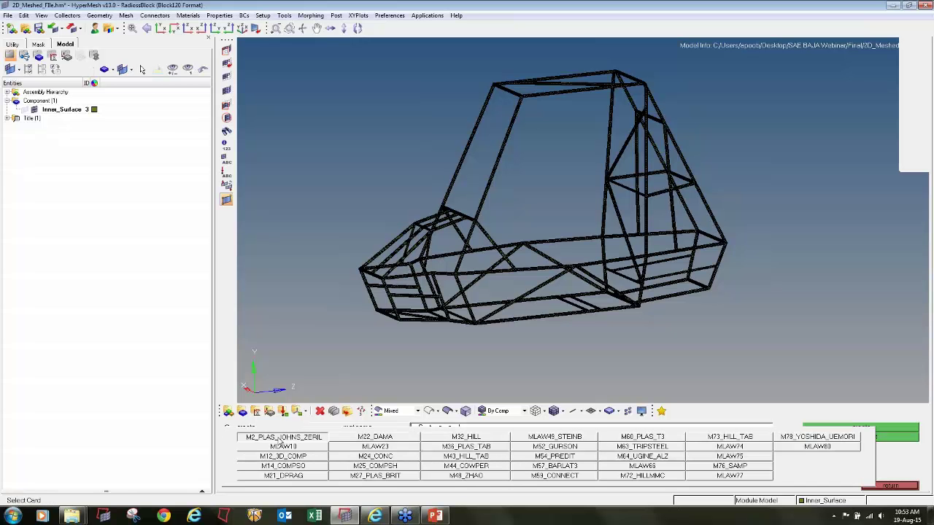
pyautogui.click(281, 438)
pyautogui.click(837, 438)
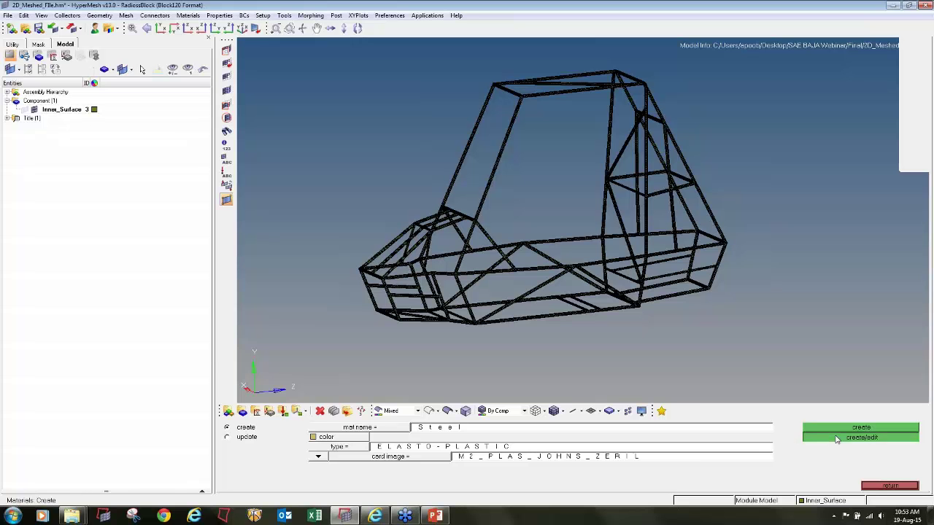
# Set the Steel material's initial density to 7.890e-09, Young's modulus E to 210000 and Poisson's ratio nu to 0.3
pyautogui.click(225, 418)
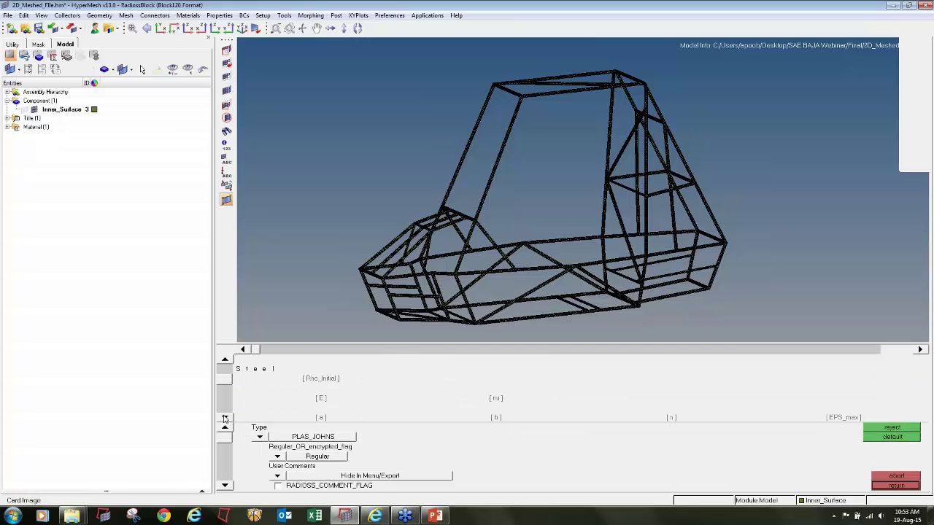
pyautogui.click(226, 418)
pyautogui.click(315, 376)
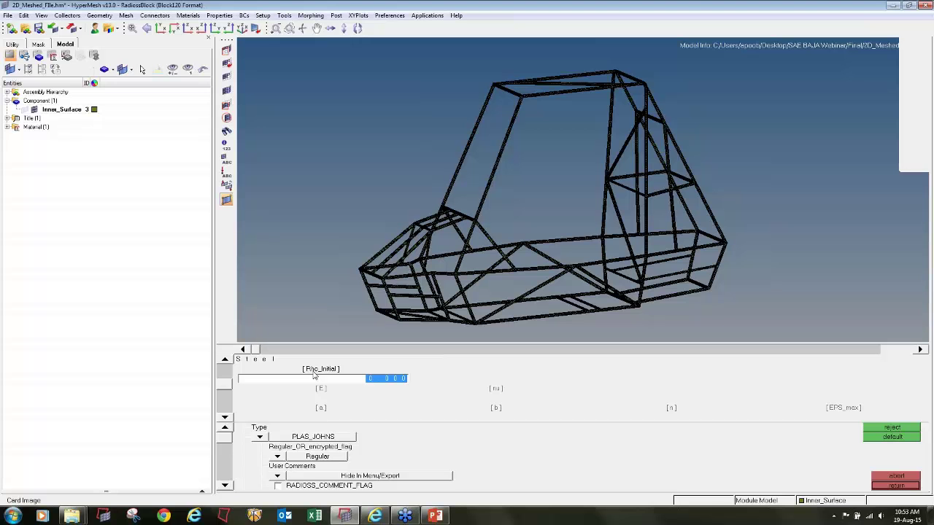
pyautogui.write('7.890e-09')
pyautogui.click(327, 392)
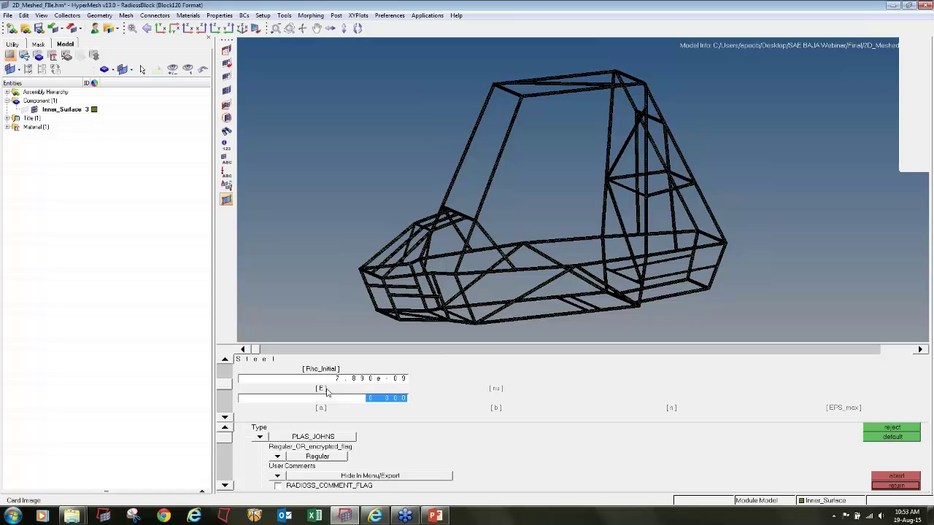
pyautogui.write('2.1e+')
pyautogui.click(495, 391)
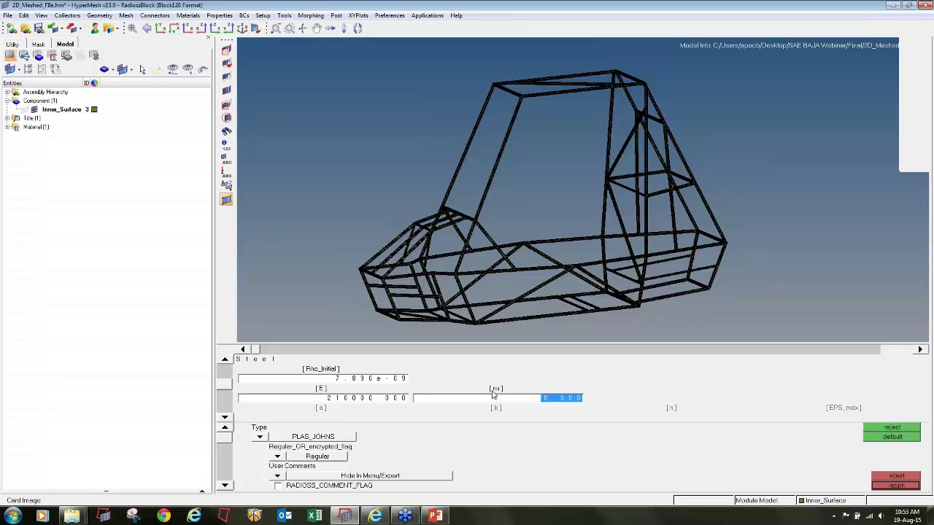
pyautogui.write('0.3')
pyautogui.press('Return')
# Set the Steel material's plasticity parameters a to 180, b to 230 and n to 0.2
pyautogui.click(224, 417)
pyautogui.click(321, 380)
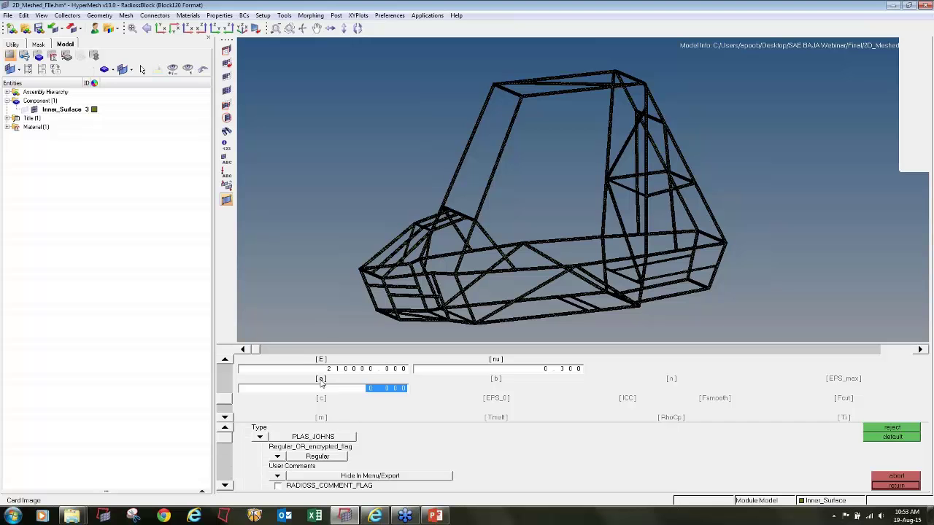
pyautogui.write('180')
pyautogui.press('Return')
pyautogui.click(494, 380)
pyautogui.write('230')
pyautogui.press('Return')
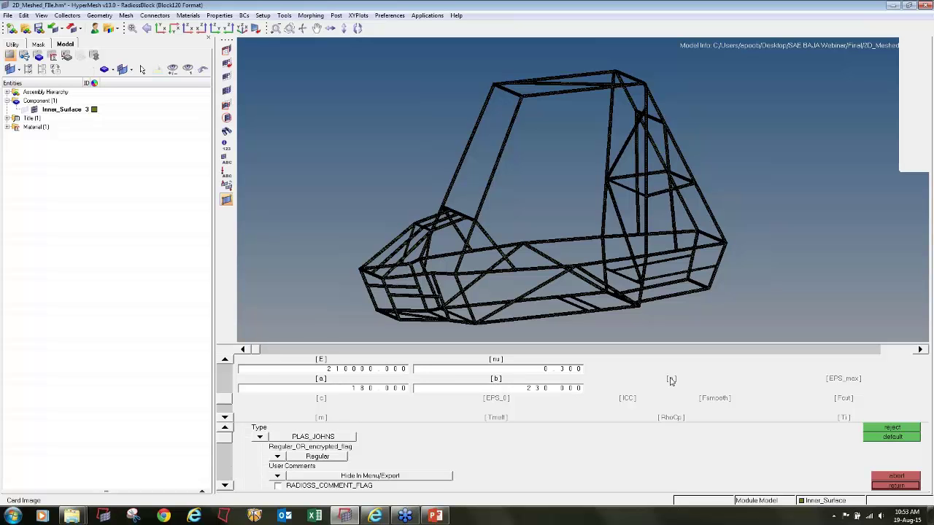
pyautogui.click(672, 380)
pyautogui.write('0')
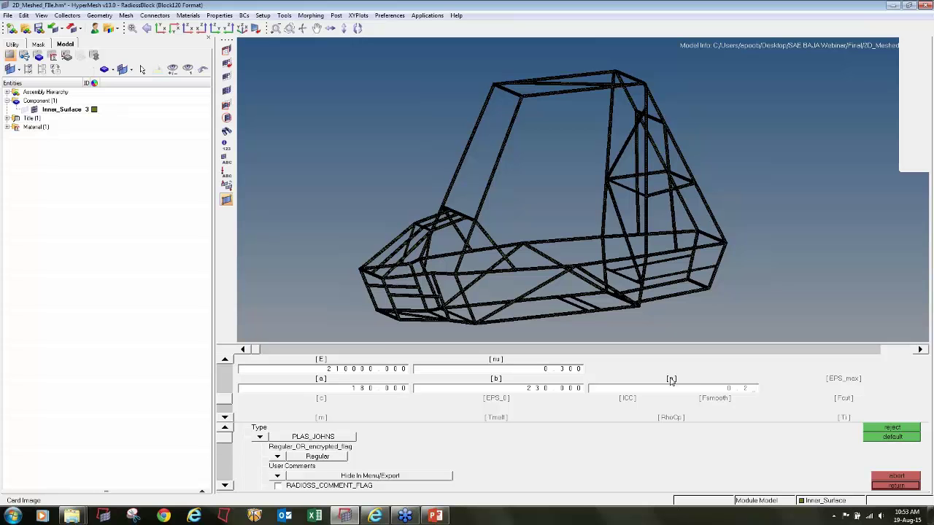
pyautogui.write('.2')
pyautogui.press('Return')
# Set the Steel material's maximum stress SIG_max to 300 and finish the material definition
pyautogui.click(920, 349)
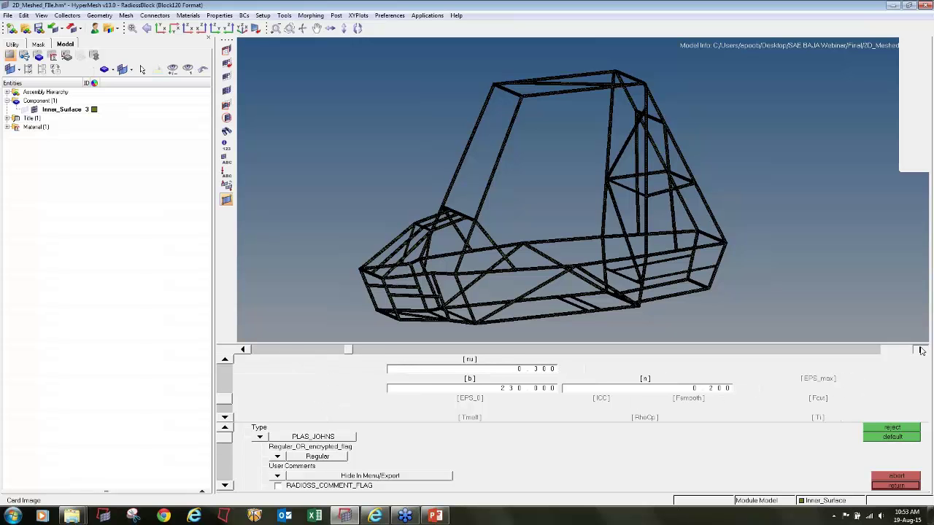
pyautogui.click(921, 350)
pyautogui.click(920, 350)
pyautogui.click(920, 350)
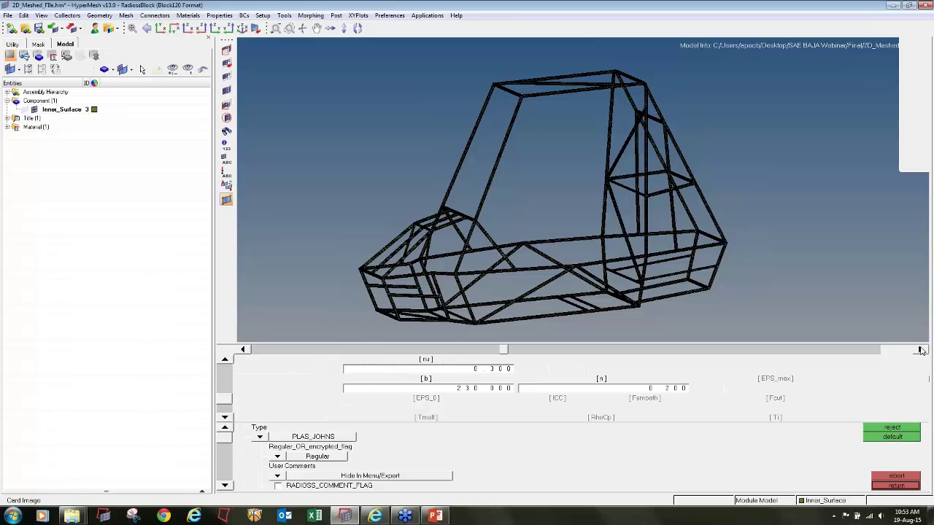
pyautogui.click(920, 350)
pyautogui.click(920, 350)
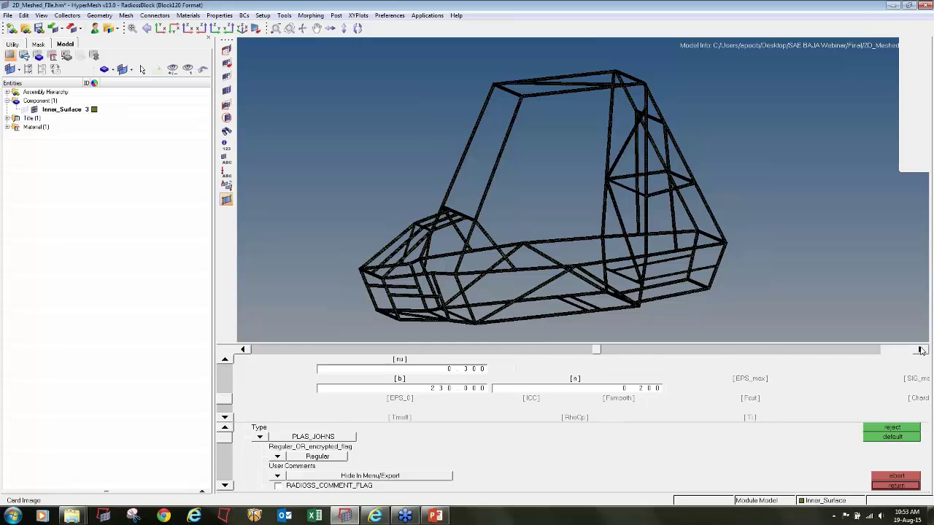
pyautogui.click(920, 350)
pyautogui.click(920, 350)
pyautogui.click(920, 349)
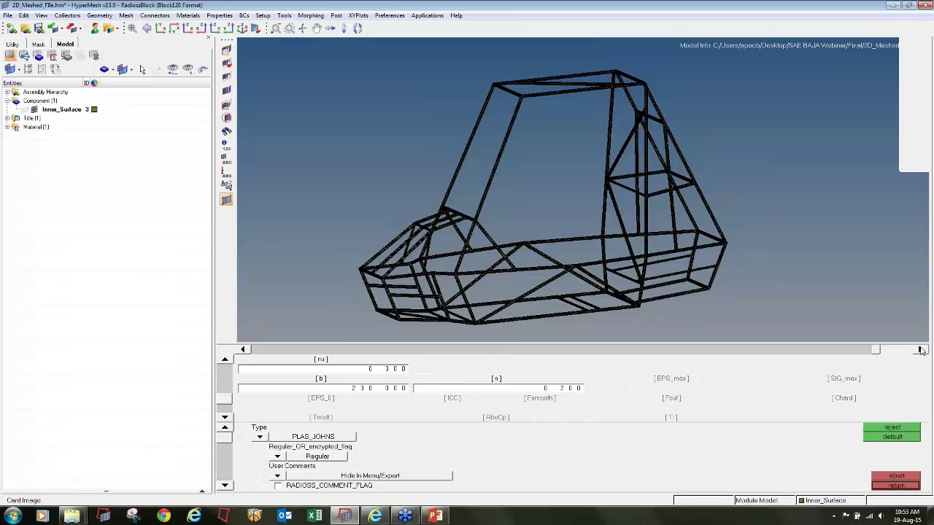
pyautogui.click(845, 379)
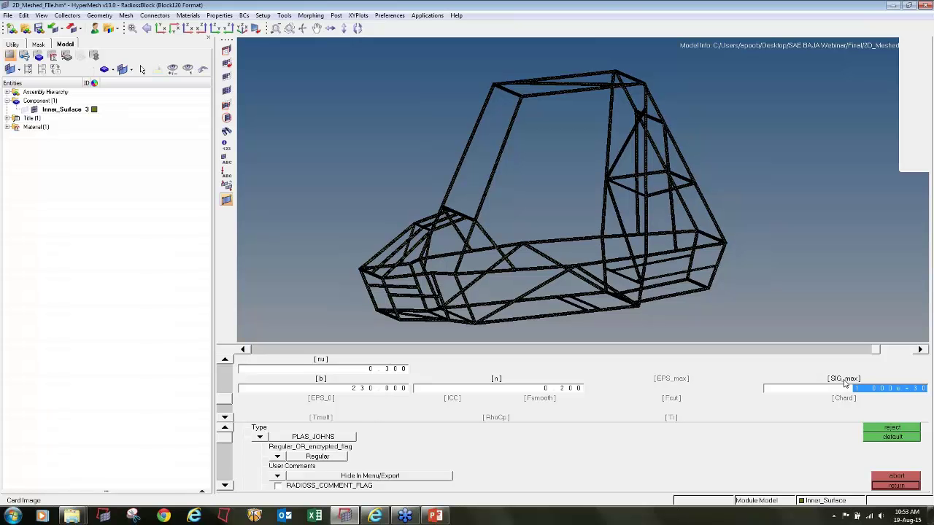
pyautogui.write('300.000')
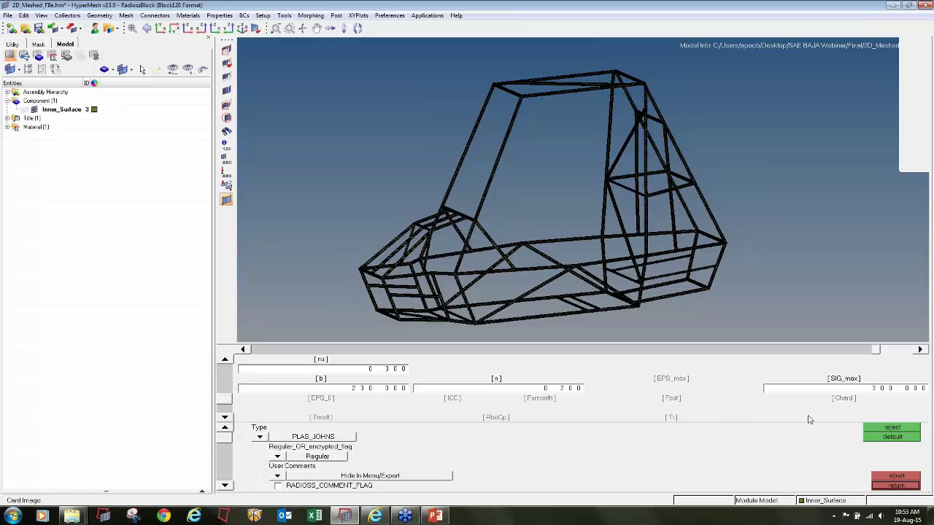
pyautogui.click(896, 485)
pyautogui.click(883, 486)
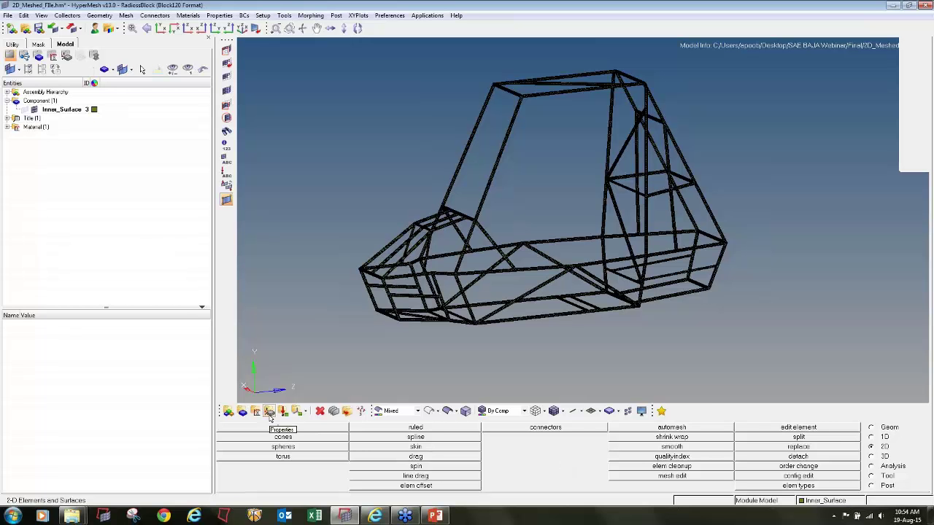
# Create a blue surface property named Roll_cage with the P1_SHELL card image and thickness 2, opening its card for editing
pyautogui.click(269, 412)
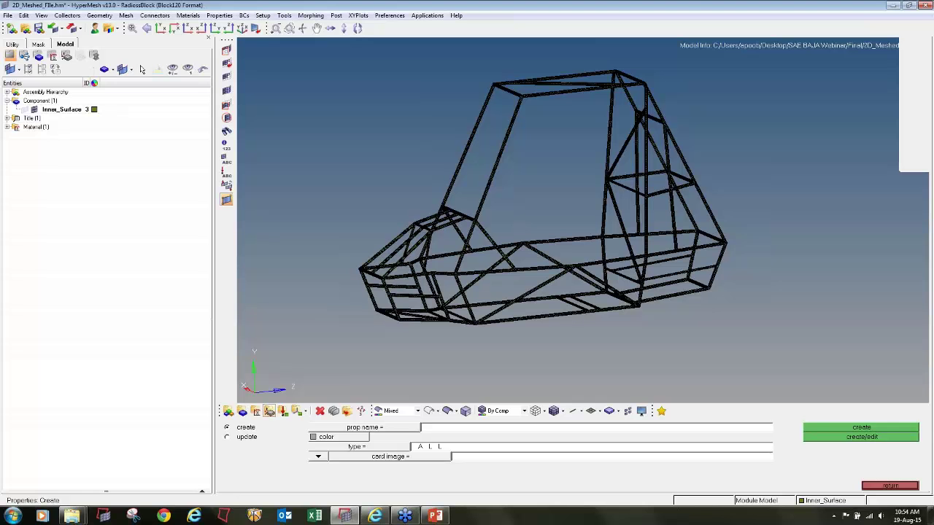
pyautogui.click(425, 430)
pyautogui.write('Roll_cage')
pyautogui.click(325, 440)
pyautogui.click(333, 448)
pyautogui.click(344, 449)
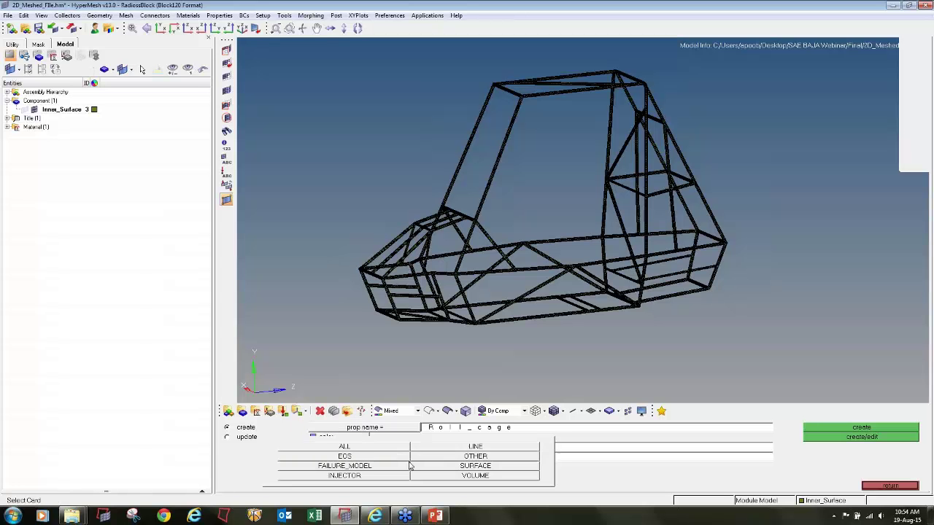
pyautogui.click(430, 467)
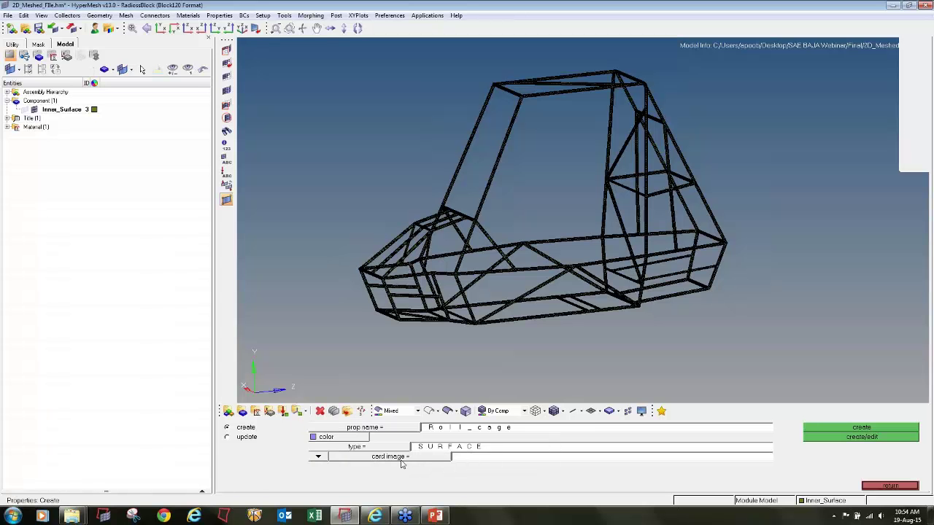
pyautogui.click(401, 462)
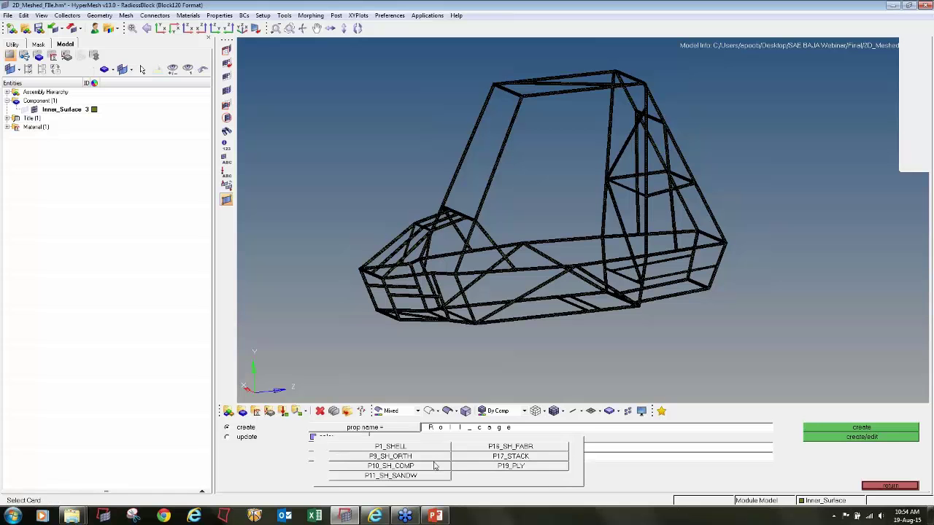
pyautogui.click(398, 446)
pyautogui.click(321, 477)
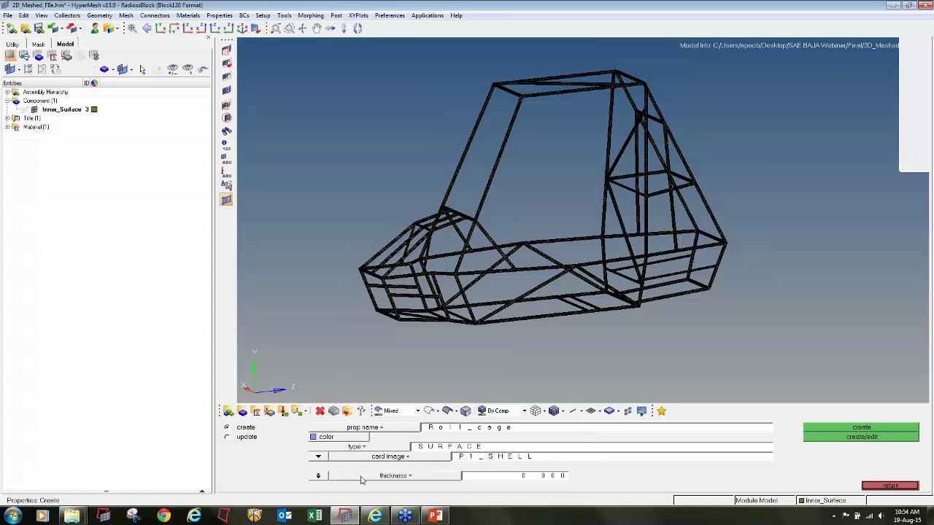
pyautogui.click(471, 480)
pyautogui.write('2.000')
pyautogui.click(821, 438)
# Set Ishell to 24 and choose the number of integration points N on the Roll_cage property card
pyautogui.click(225, 417)
pyautogui.click(225, 417)
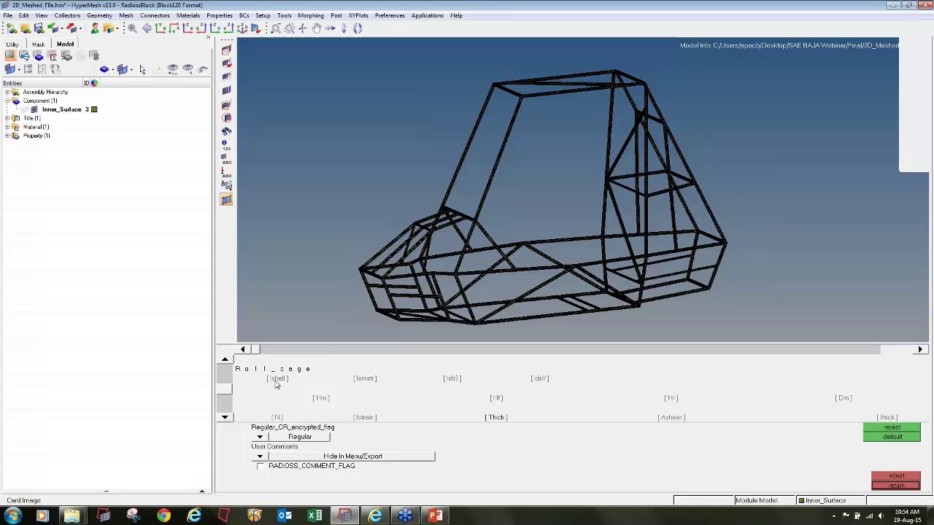
pyautogui.click(276, 385)
pyautogui.click(276, 389)
pyautogui.click(273, 392)
pyautogui.click(225, 418)
pyautogui.click(282, 401)
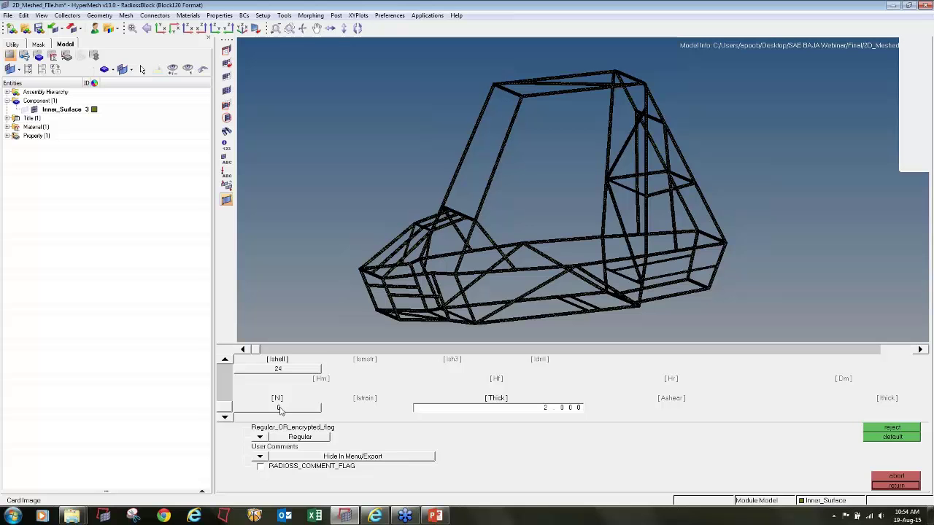
pyautogui.click(280, 410)
pyautogui.click(276, 386)
pyautogui.click(892, 486)
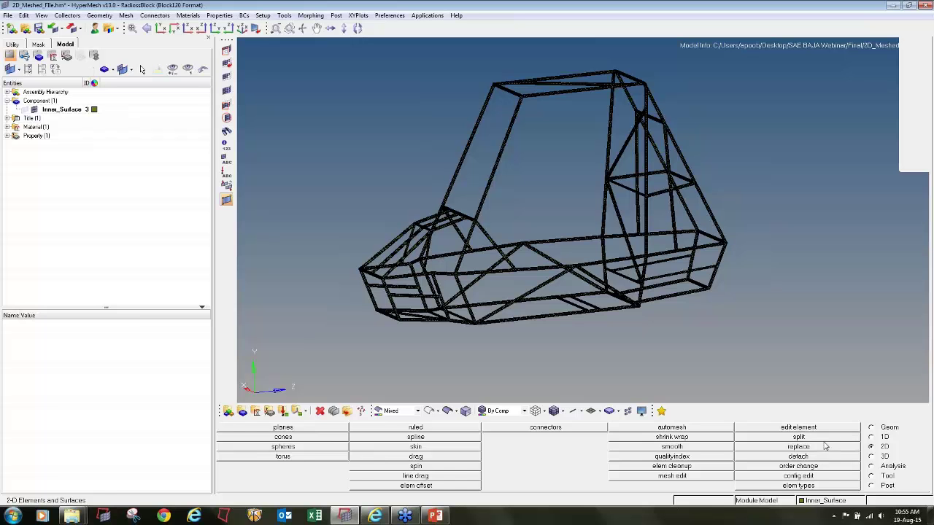
# Select the Inner_Surface component for updating and set its card image to Part
pyautogui.click(241, 410)
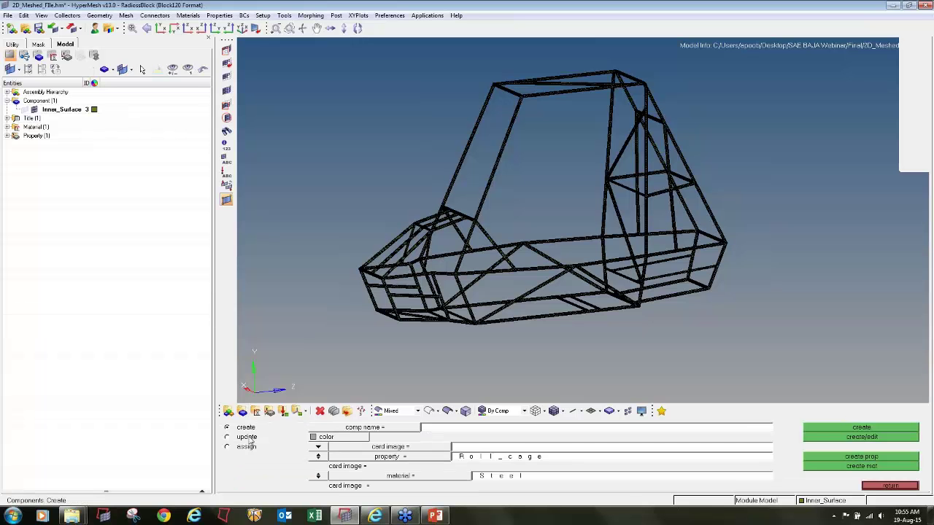
pyautogui.click(249, 439)
pyautogui.click(356, 430)
pyautogui.click(248, 428)
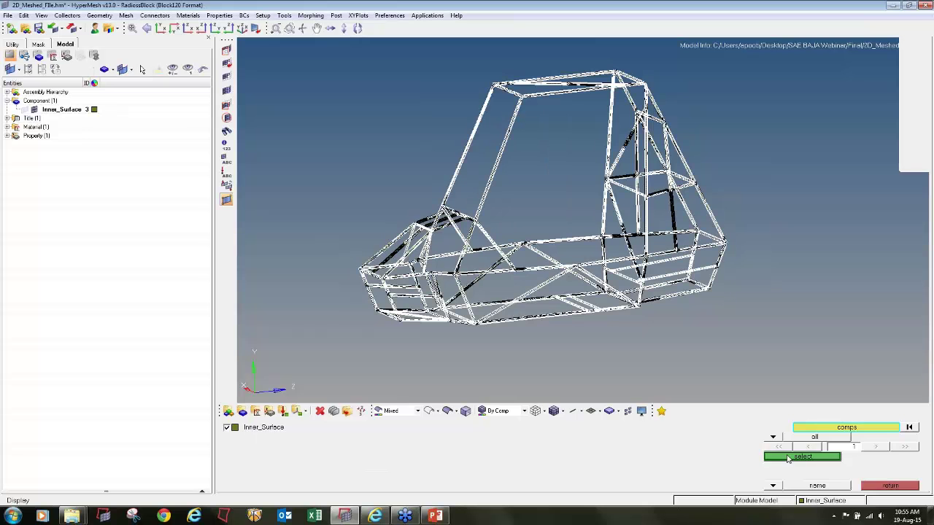
pyautogui.click(789, 458)
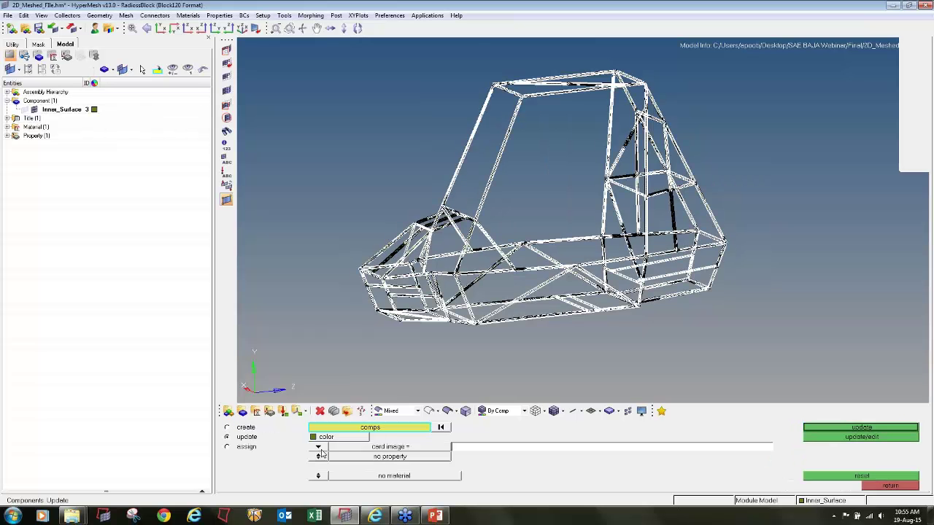
pyautogui.click(319, 448)
pyautogui.click(326, 448)
pyautogui.click(451, 448)
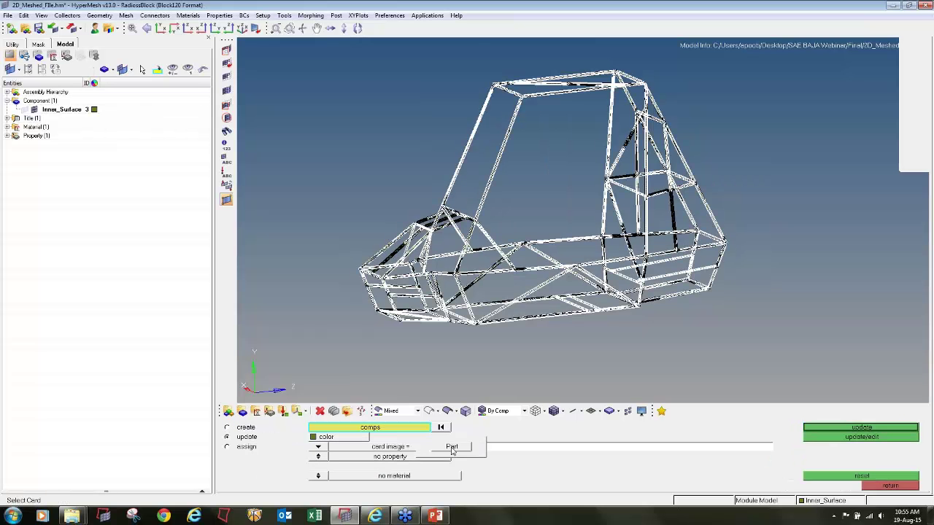
pyautogui.click(451, 447)
# Assign the Roll_cage property and the Steel material to the Inner_Surface component and apply the update
pyautogui.click(353, 457)
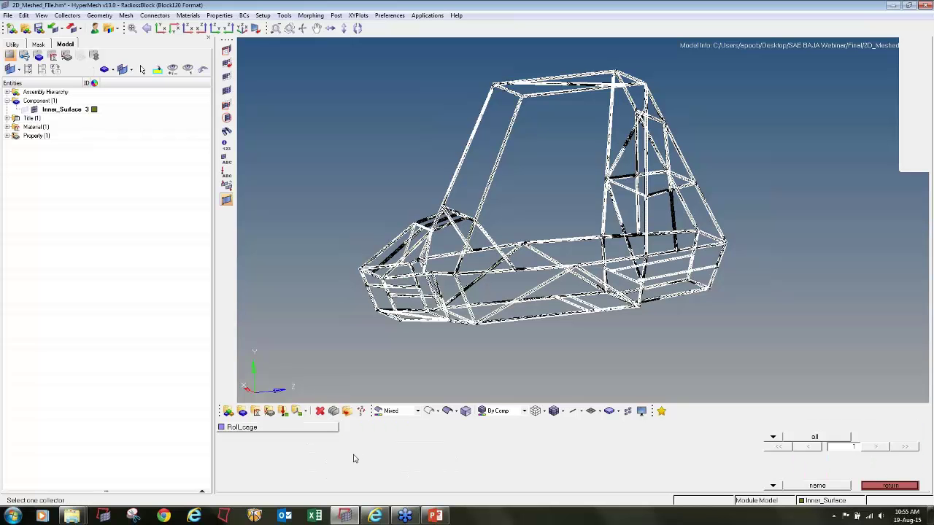
pyautogui.click(277, 427)
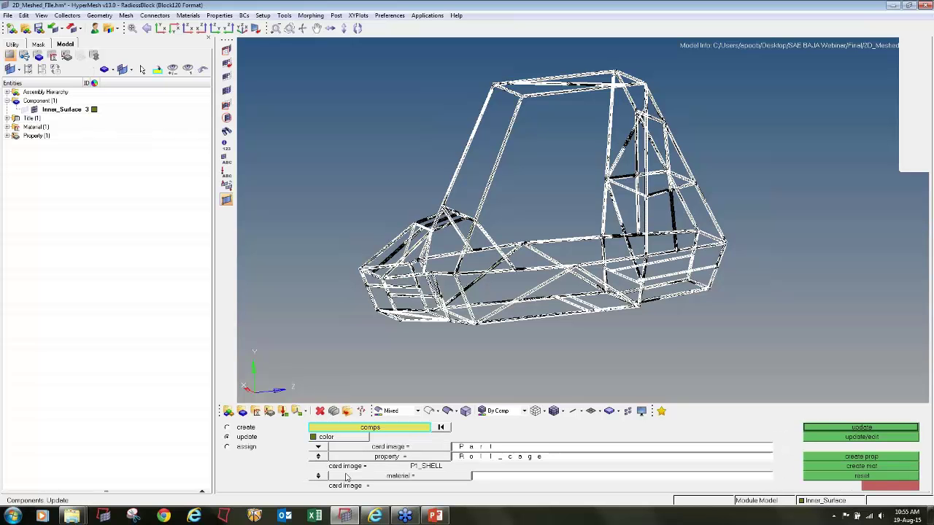
pyautogui.click(347, 477)
pyautogui.click(262, 432)
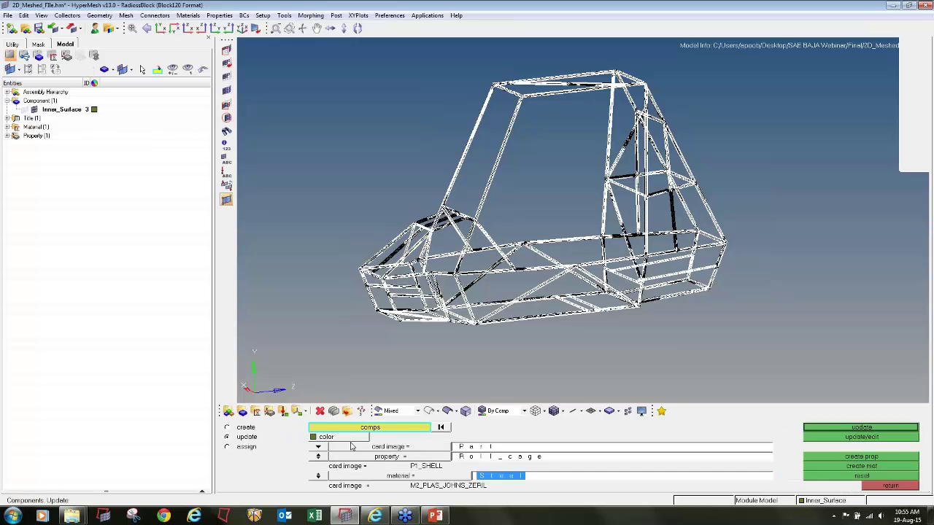
pyautogui.click(830, 427)
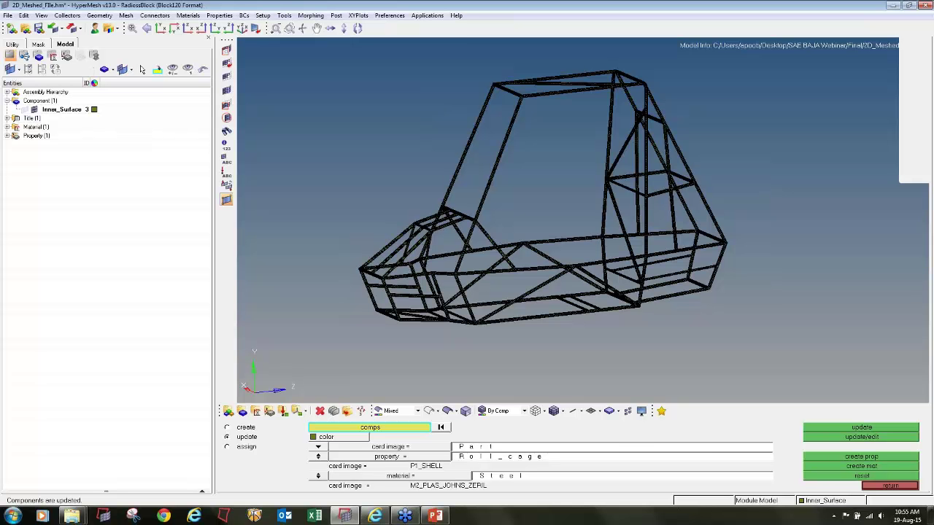
pyautogui.click(874, 485)
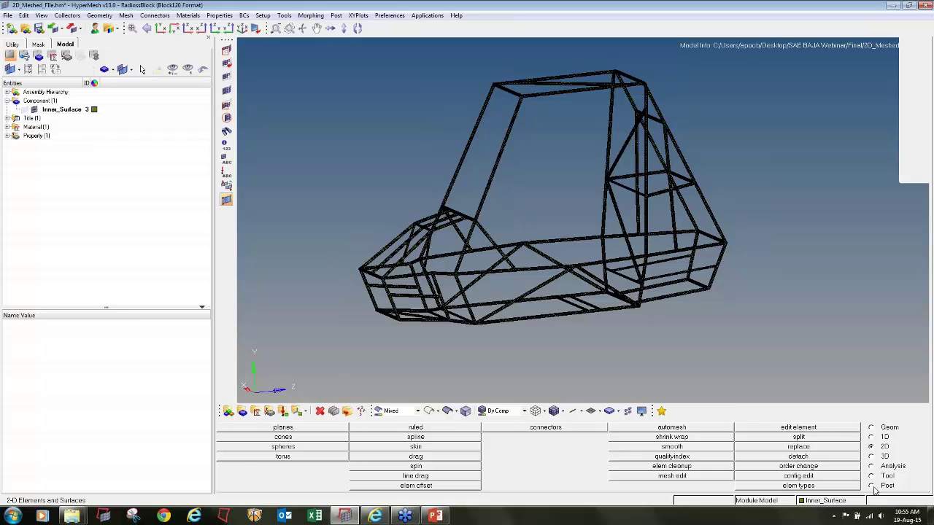
# Create an interface named Contact of type TYPE7
pyautogui.click(872, 467)
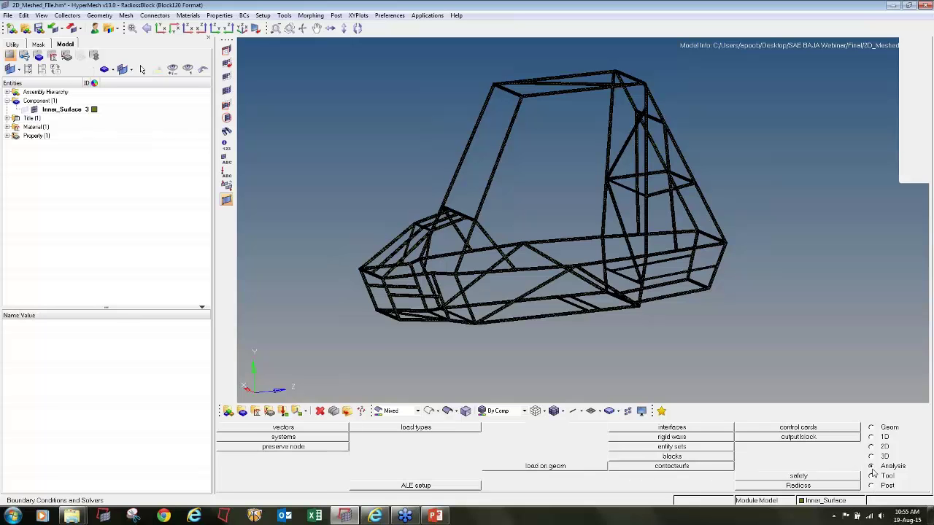
pyautogui.click(670, 428)
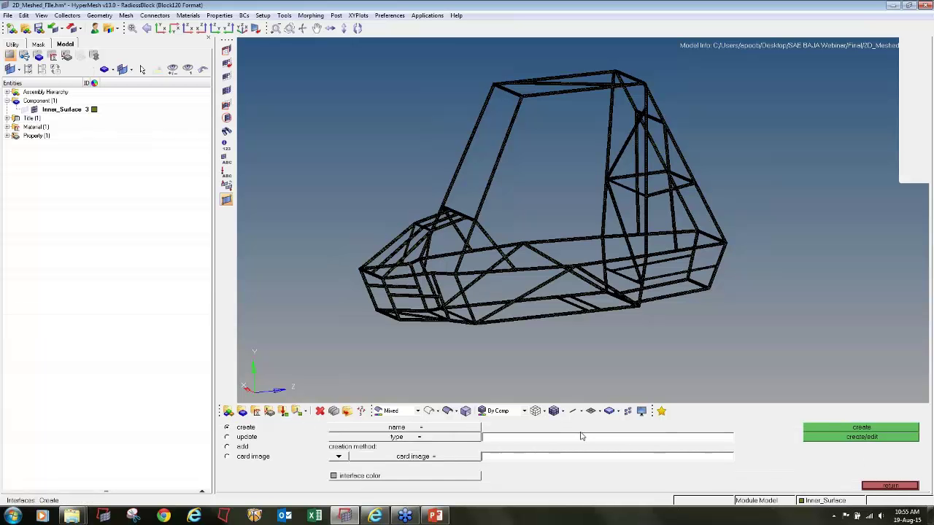
pyautogui.write('Contact')
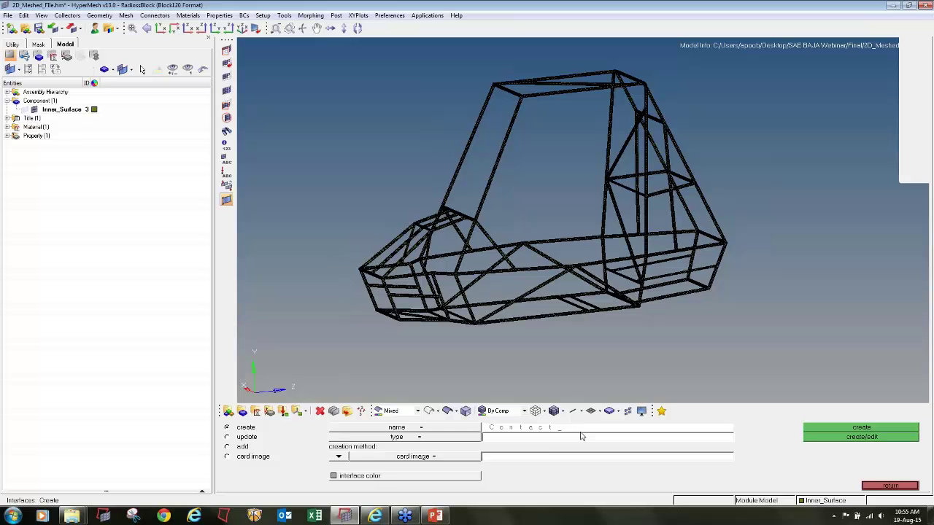
pyautogui.click(467, 440)
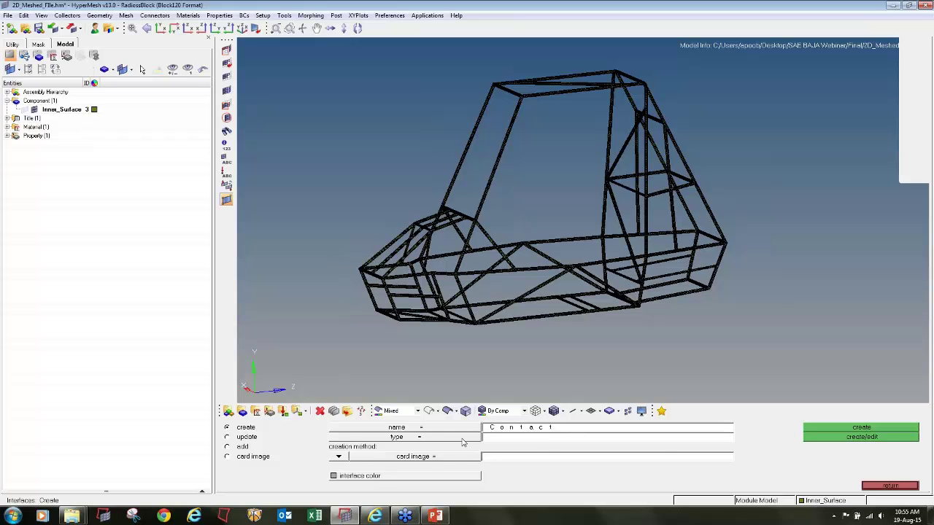
pyautogui.click(373, 440)
pyautogui.click(840, 432)
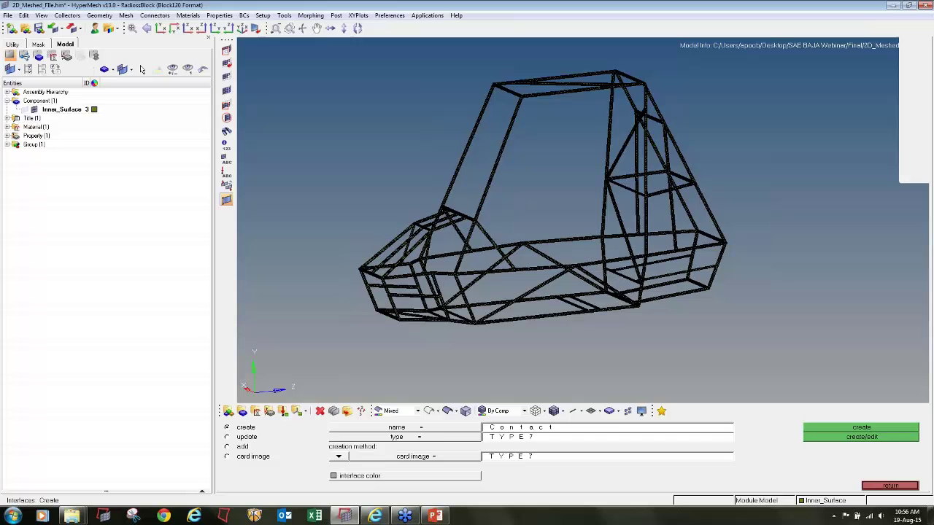
# Set the Contact interface's master and slave entities to components and add Inner_Surface as the master
pyautogui.click(228, 447)
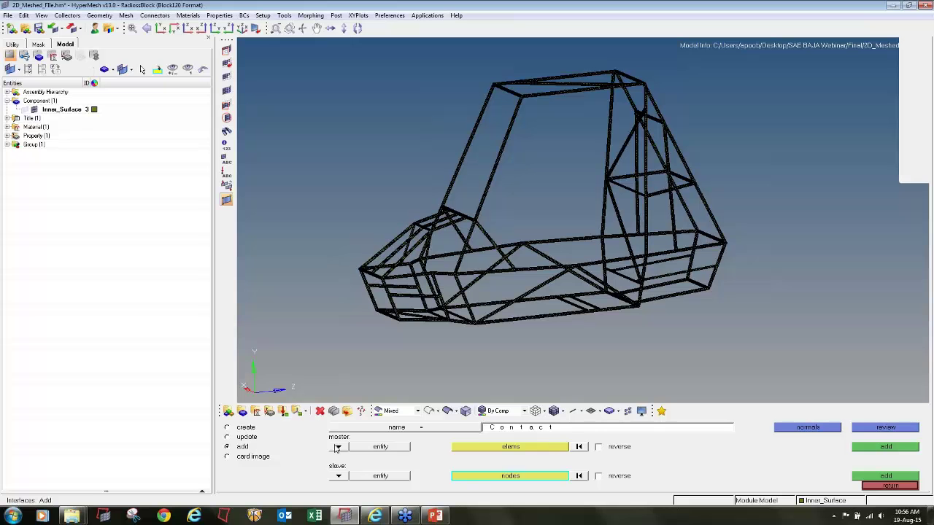
pyautogui.click(337, 448)
pyautogui.click(344, 453)
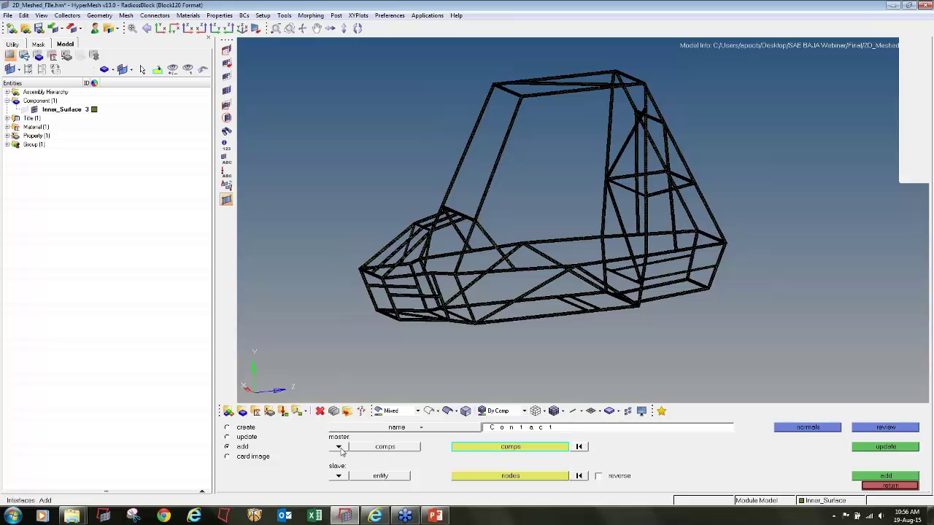
pyautogui.click(339, 475)
pyautogui.click(342, 453)
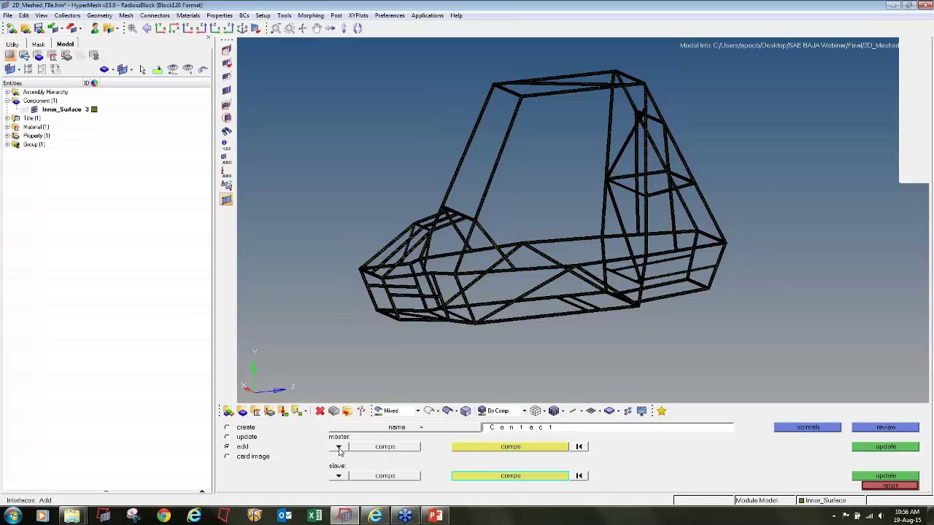
pyautogui.click(474, 453)
pyautogui.click(803, 457)
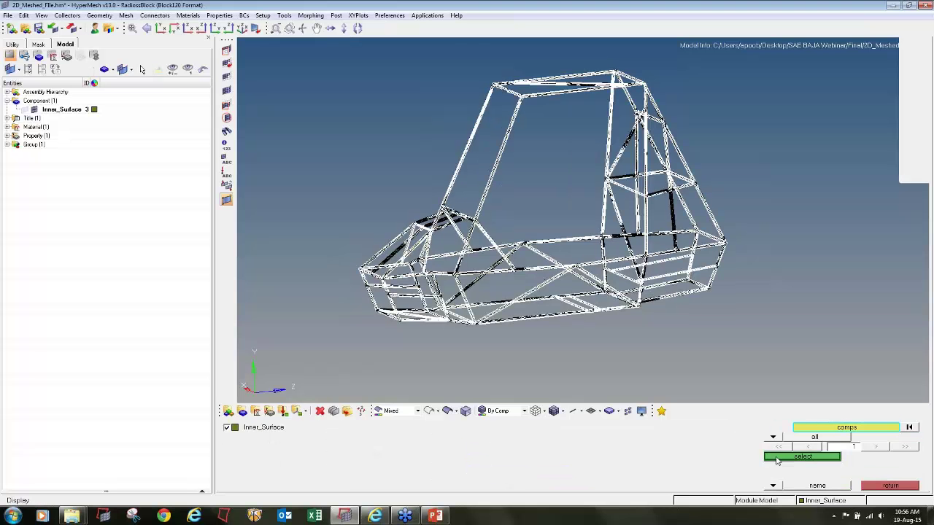
pyautogui.click(787, 463)
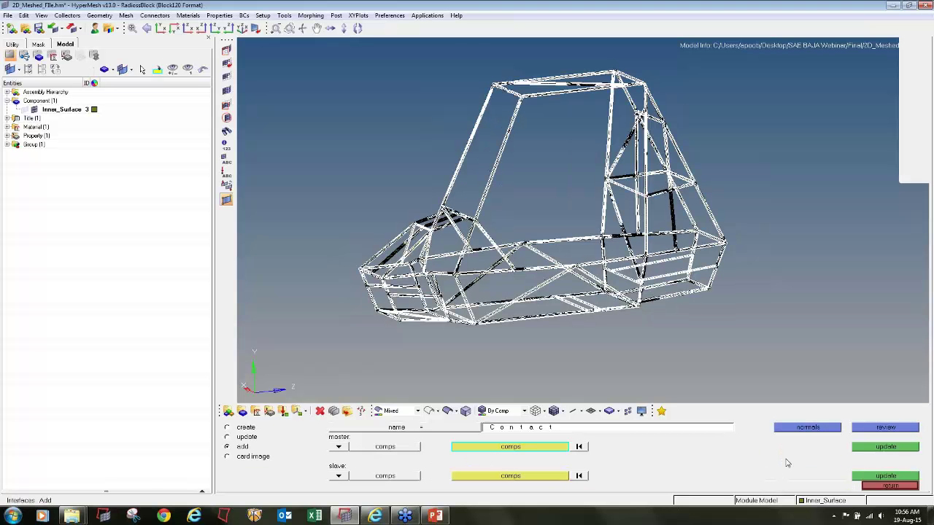
pyautogui.click(869, 450)
# Add the Inner_Surface component as the slave of the Contact interface
pyautogui.click(487, 478)
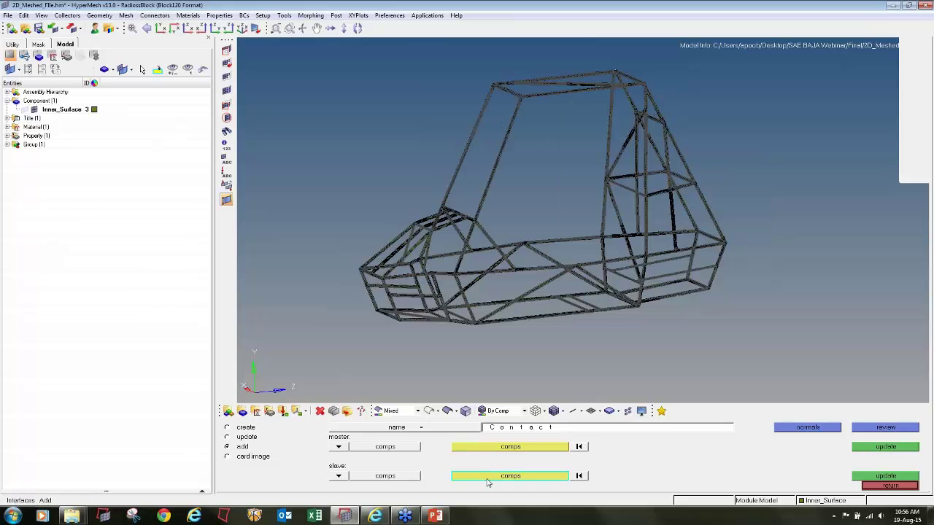
pyautogui.click(269, 430)
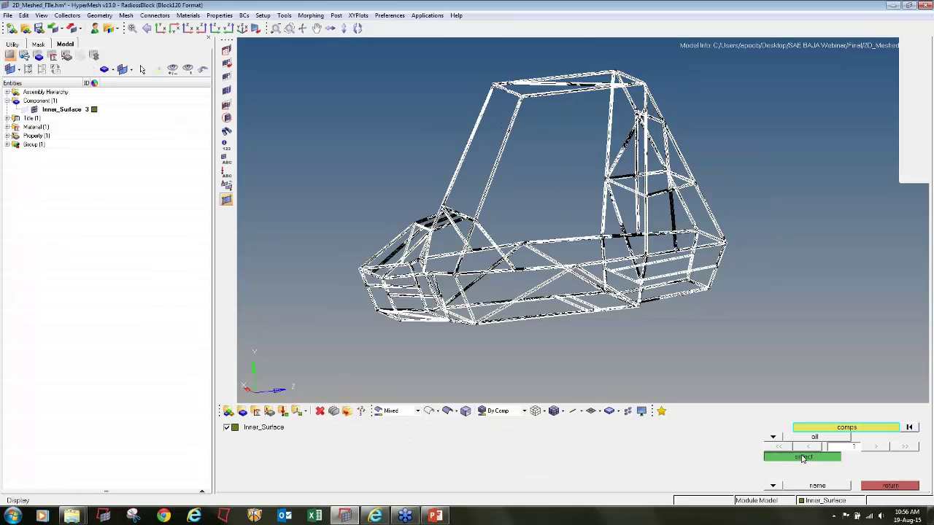
pyautogui.click(803, 456)
pyautogui.click(879, 478)
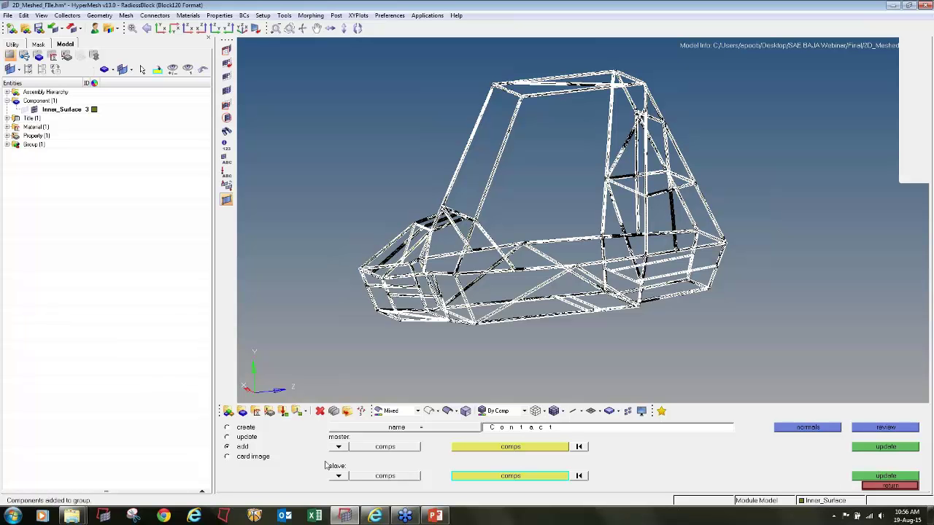
# Open the Contact interface's TYPE7 card for editing and set Istf to 4
pyautogui.click(268, 458)
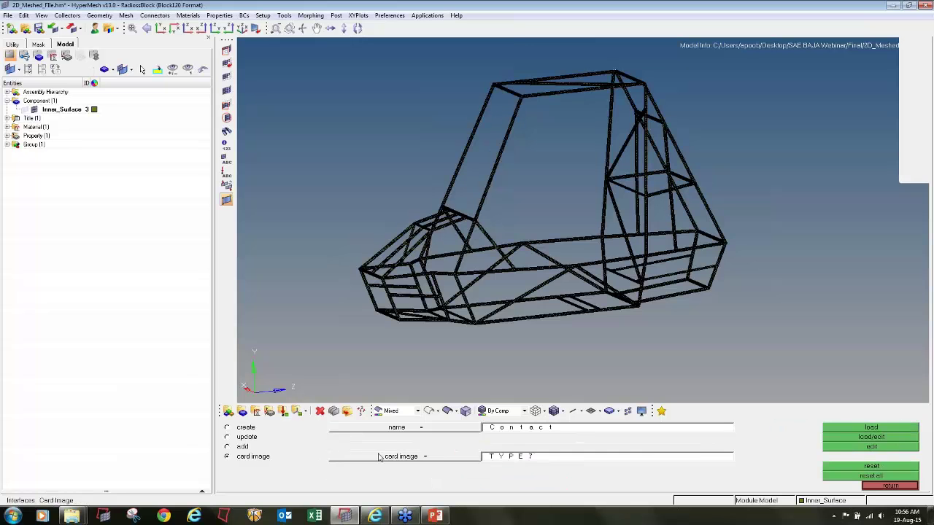
pyautogui.click(873, 446)
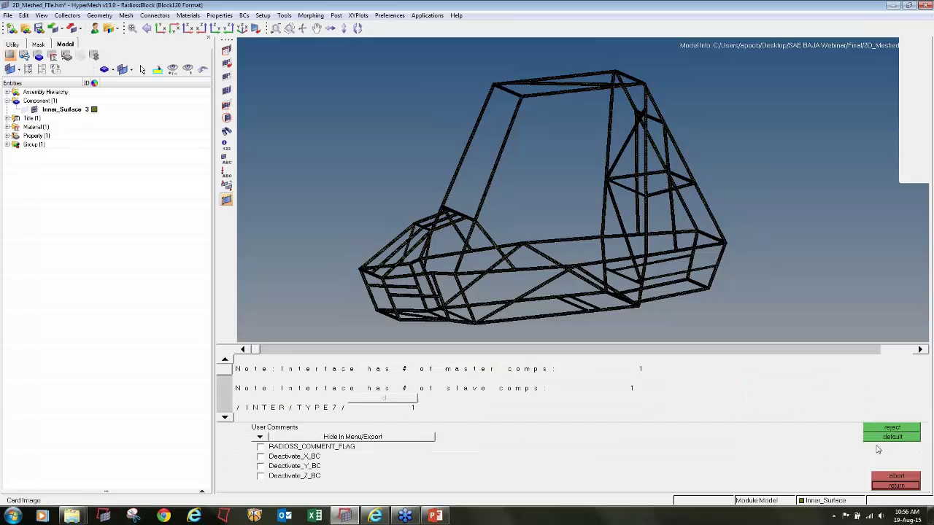
pyautogui.click(226, 419)
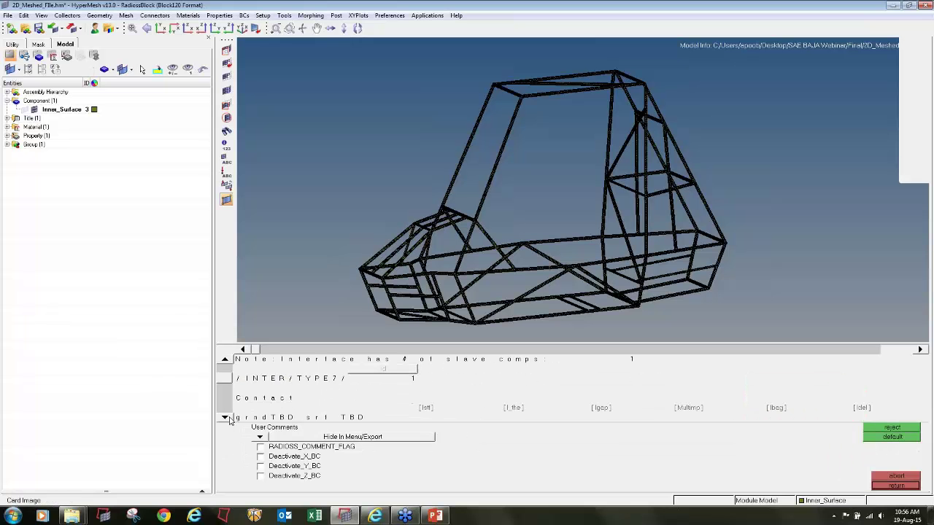
pyautogui.click(225, 419)
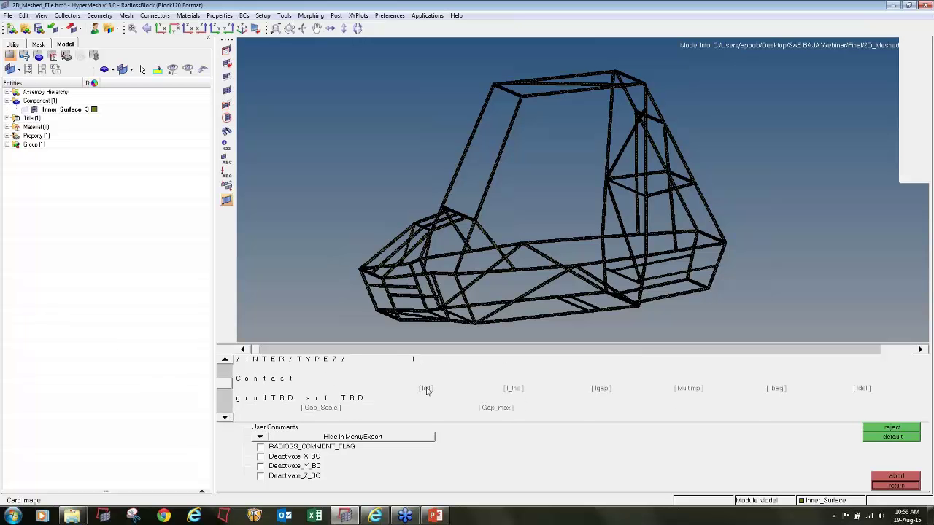
pyautogui.click(427, 390)
pyautogui.click(428, 398)
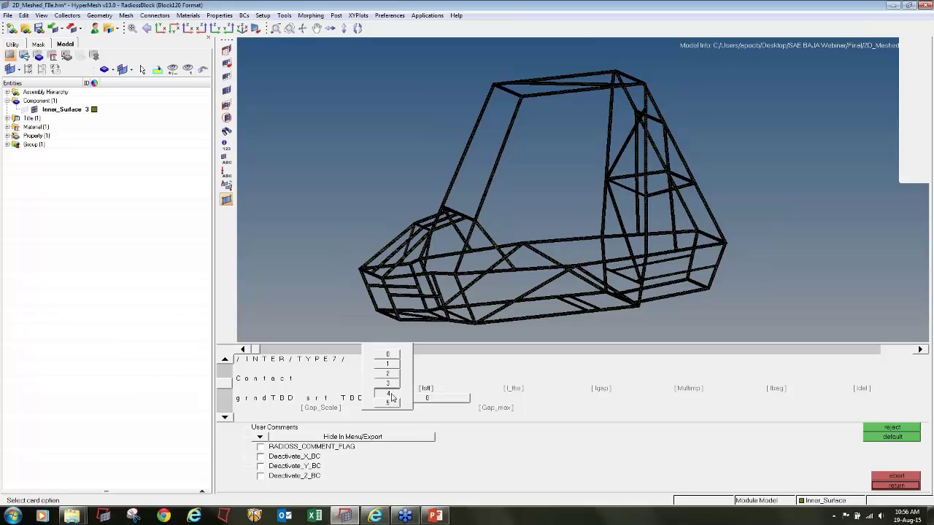
pyautogui.click(391, 394)
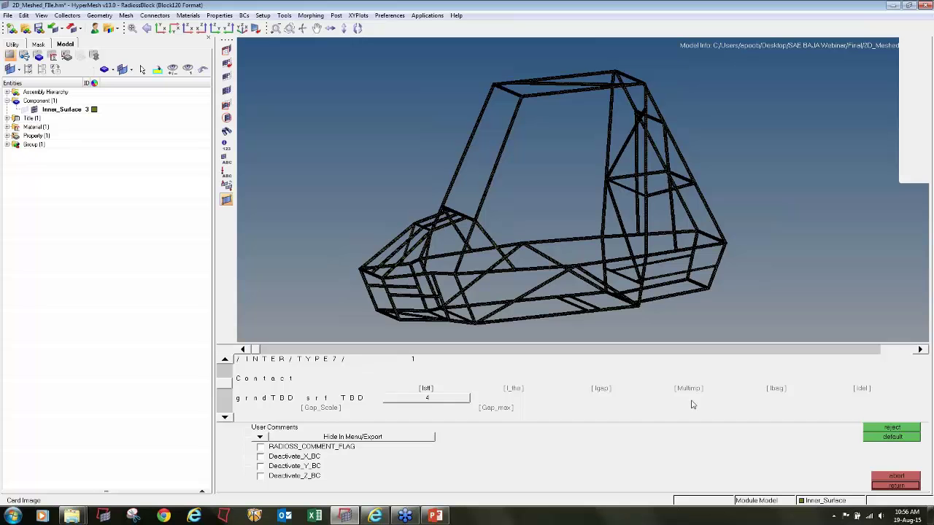
# Set the minimum gap GAPmin to 1 on the Contact interface card
pyautogui.click(229, 419)
pyautogui.click(229, 418)
pyautogui.click(229, 419)
pyautogui.click(229, 419)
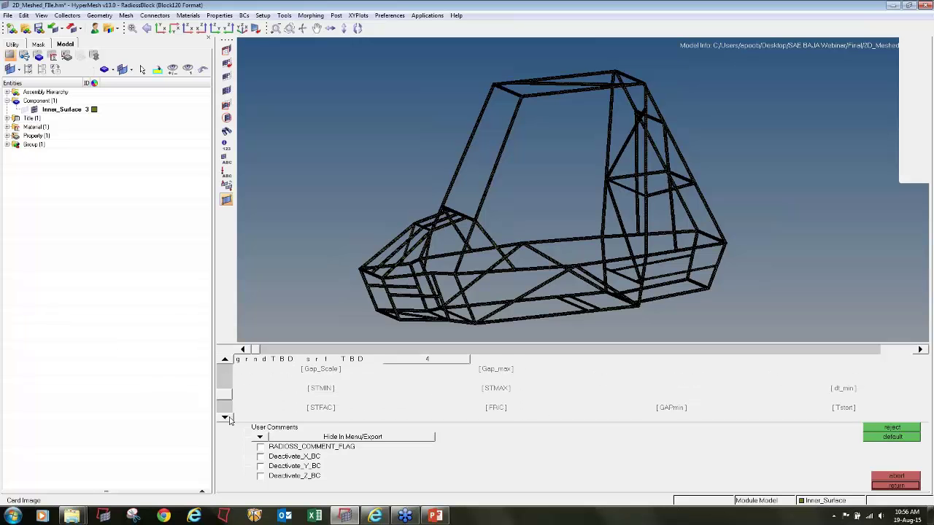
pyautogui.click(229, 419)
pyautogui.click(670, 401)
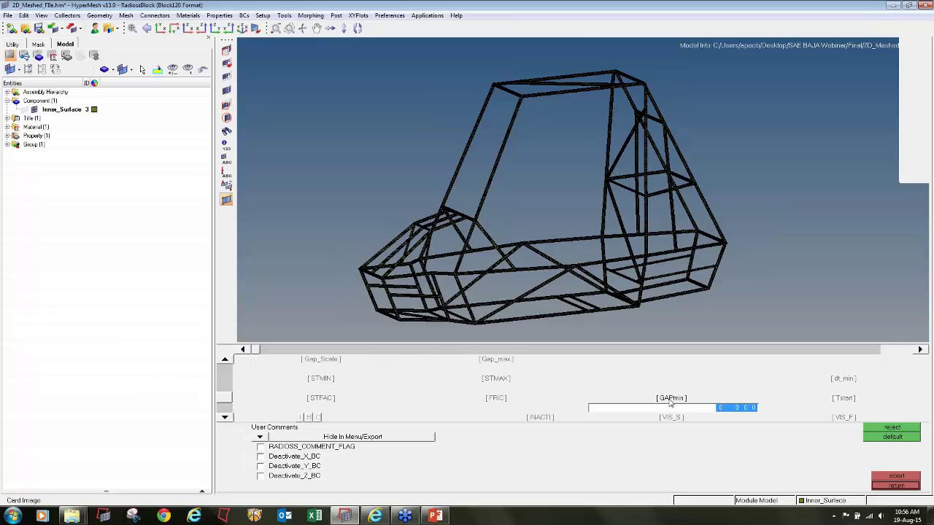
pyautogui.write('1')
# Choose the INACTI option on the Contact interface card and finish the interface definition
pyautogui.click(226, 418)
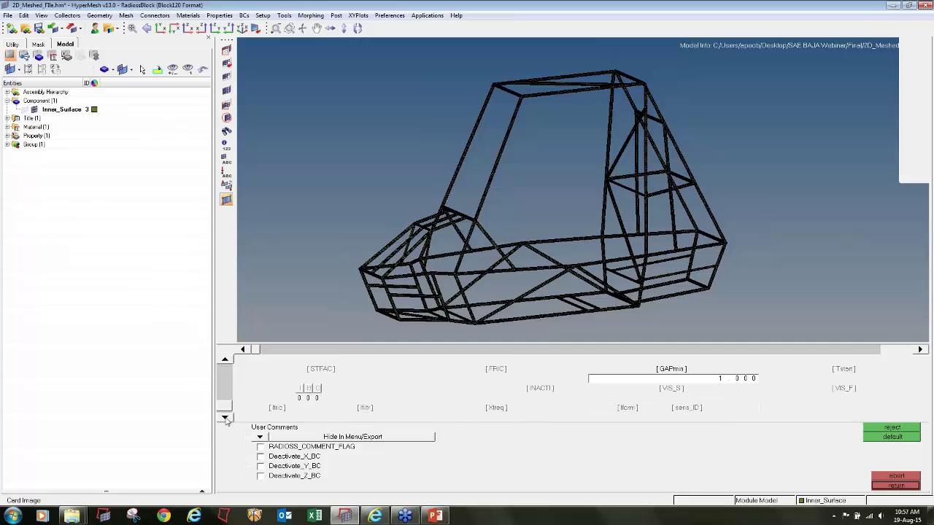
pyautogui.click(540, 392)
pyautogui.click(542, 399)
pyautogui.click(500, 407)
pyautogui.click(909, 487)
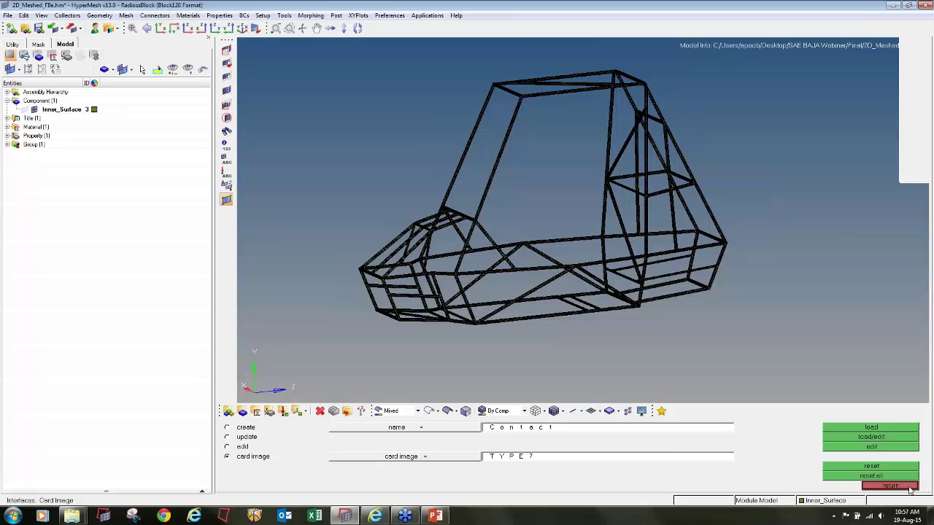
pyautogui.click(909, 486)
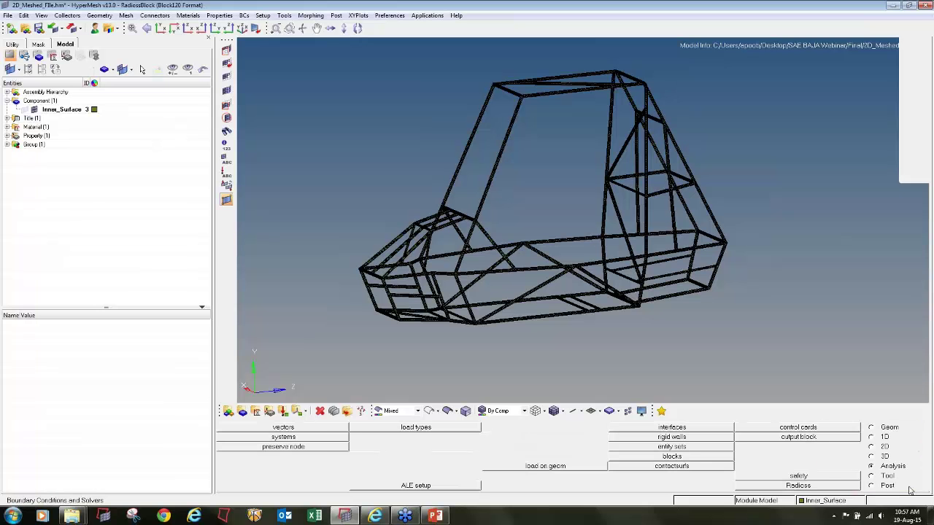
# Review the Contact interface's master and slave entities up close on the front tubes of the cage
pyautogui.click(716, 429)
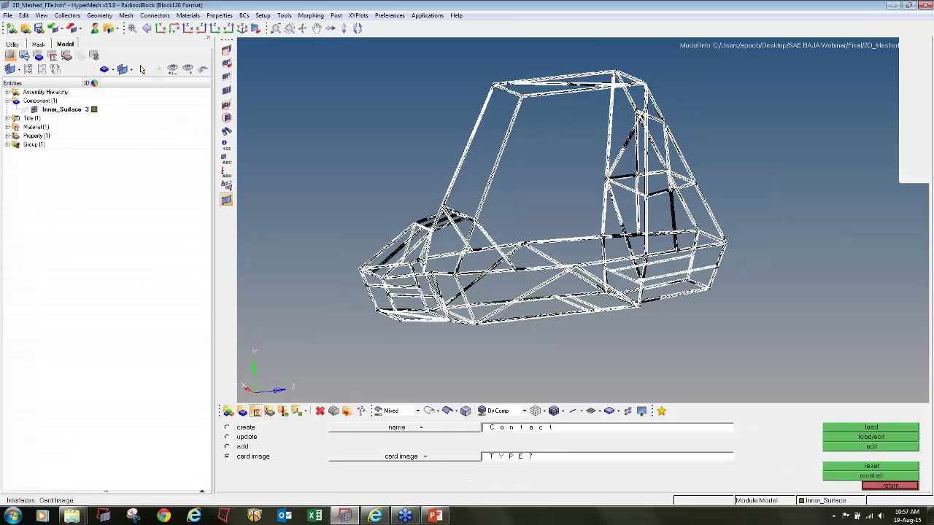
pyautogui.click(247, 427)
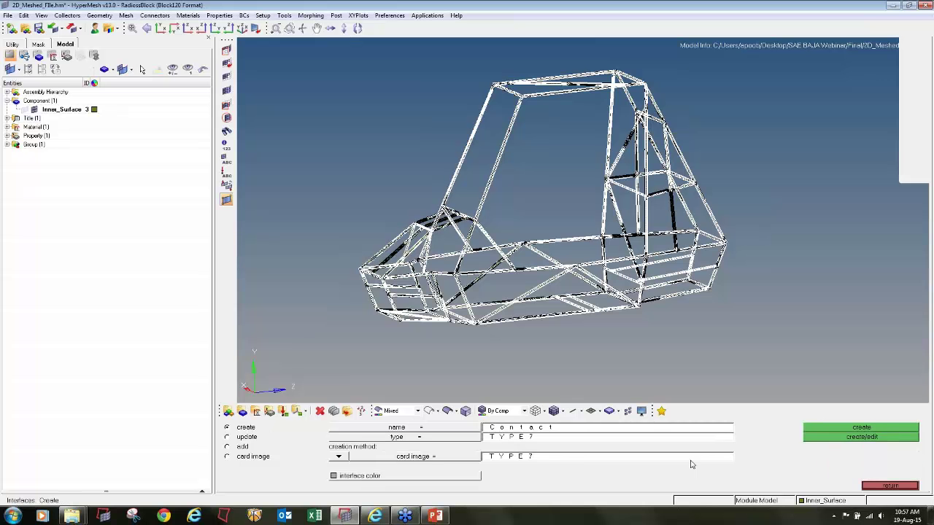
pyautogui.click(244, 447)
pyautogui.click(867, 431)
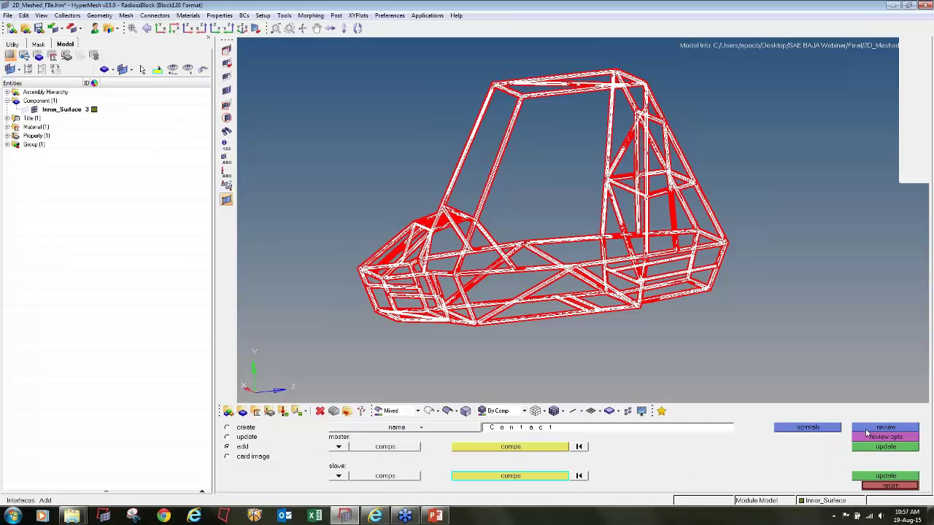
pyautogui.keyDown('ctrl'); pyautogui.moveTo(405, 248); pyautogui.dragTo(392, 250); pyautogui.keyUp('ctrl')
pyautogui.keyDown('ctrl'); pyautogui.scroll(4, 392, 251); pyautogui.keyUp('ctrl')
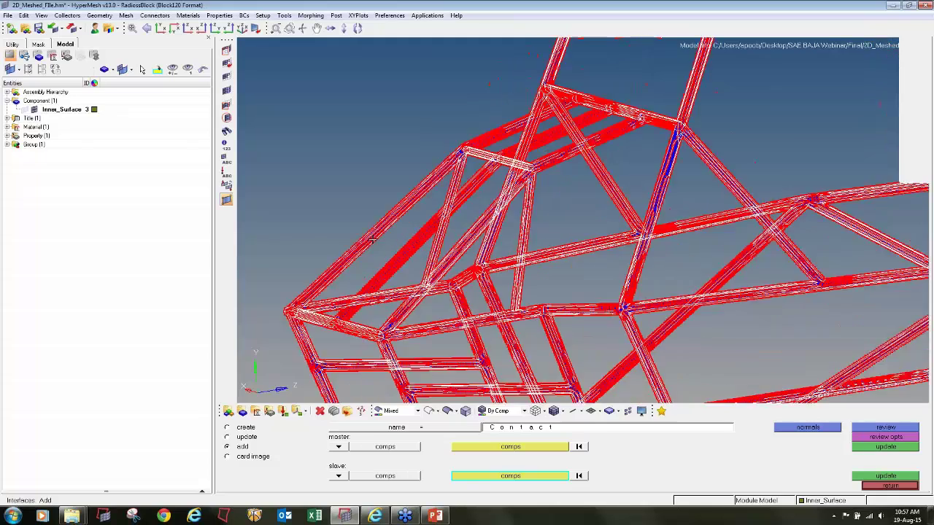
pyautogui.scroll(8, 372, 241)
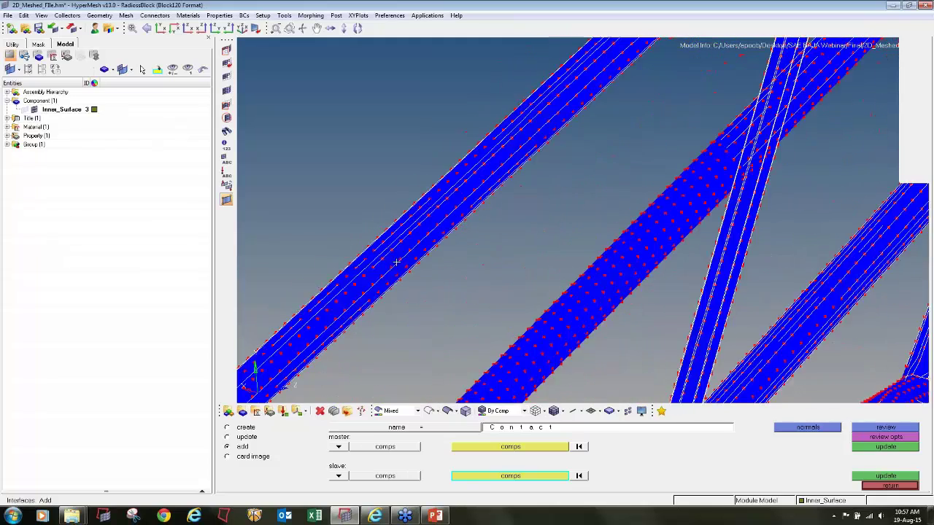
pyautogui.scroll(1, 397, 261)
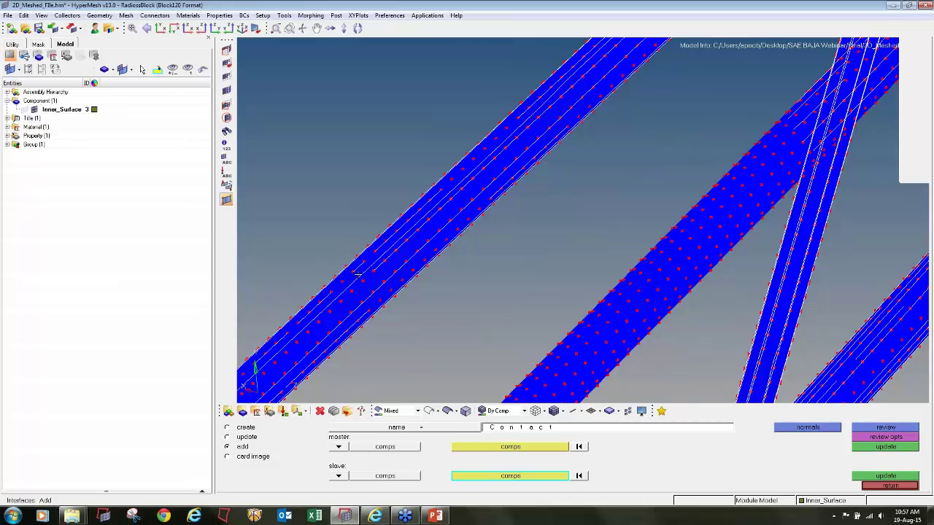
pyautogui.click(890, 486)
pyautogui.keyDown('ctrl'); pyautogui.scroll(-8, 515, 268); pyautogui.keyUp('ctrl')
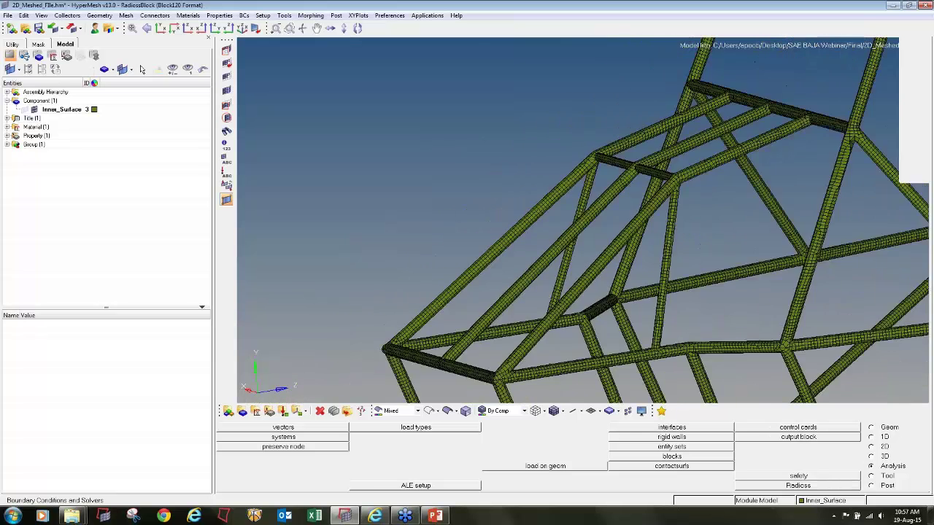
pyautogui.keyDown('ctrl'); pyautogui.moveTo(688, 324); pyautogui.dragTo(650, 319); pyautogui.keyUp('ctrl')
pyautogui.keyDown('ctrl'); pyautogui.scroll(4, 648, 318); pyautogui.keyUp('ctrl')
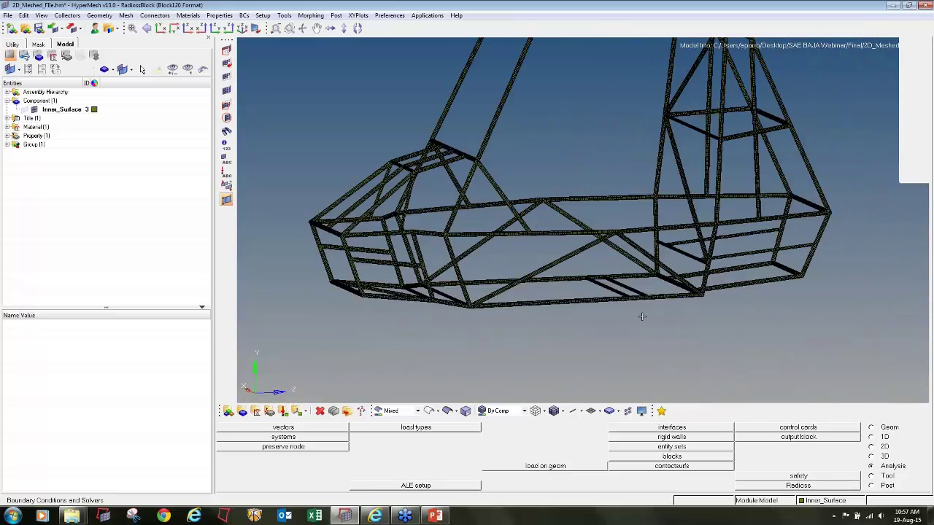
pyautogui.keyDown('ctrl'); pyautogui.moveTo(640, 314); pyautogui.dragTo(626, 350, button='right'); pyautogui.keyUp('ctrl')
pyautogui.keyDown('ctrl'); pyautogui.scroll(-2, 626, 350); pyautogui.keyUp('ctrl')
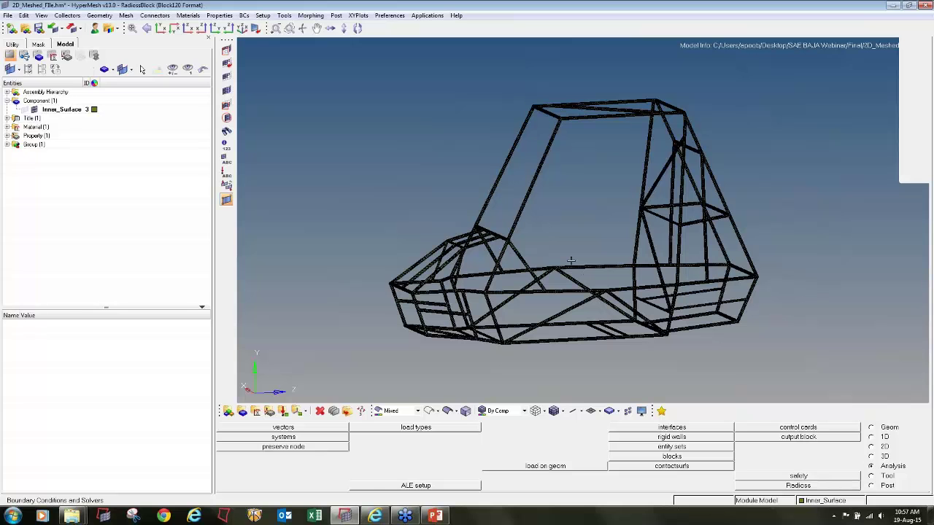
# Start a load named Velocity in the BCs Manager and set its type to Initial Velocity
pyautogui.click(13, 45)
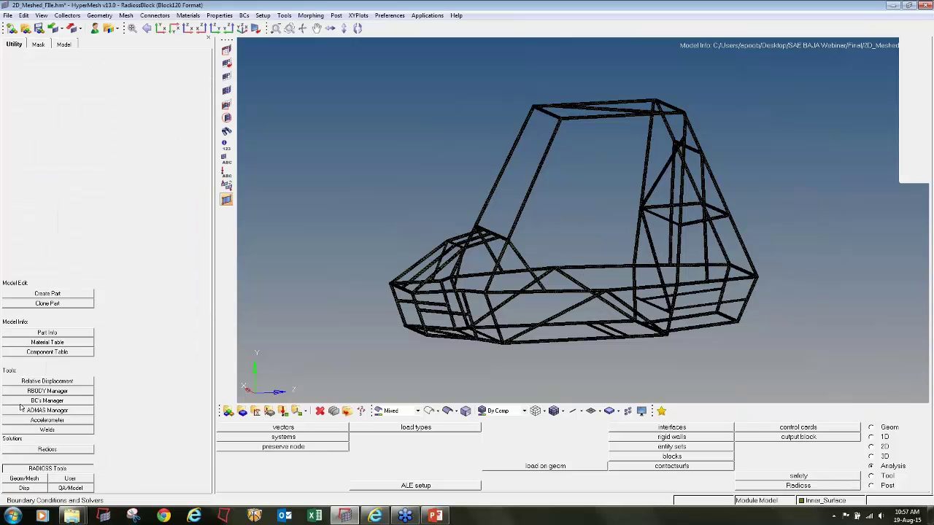
pyautogui.click(47, 400)
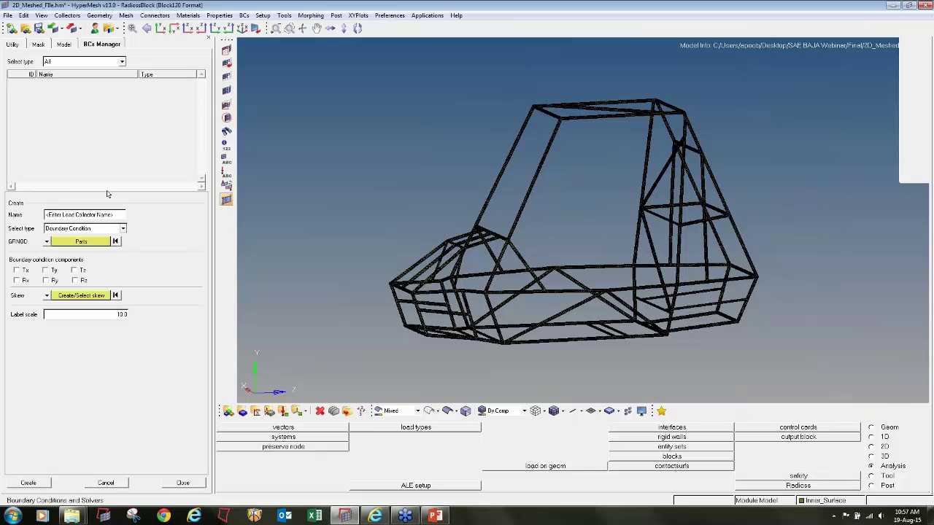
pyautogui.click(101, 215)
pyautogui.write('Velocity')
pyautogui.click(121, 229)
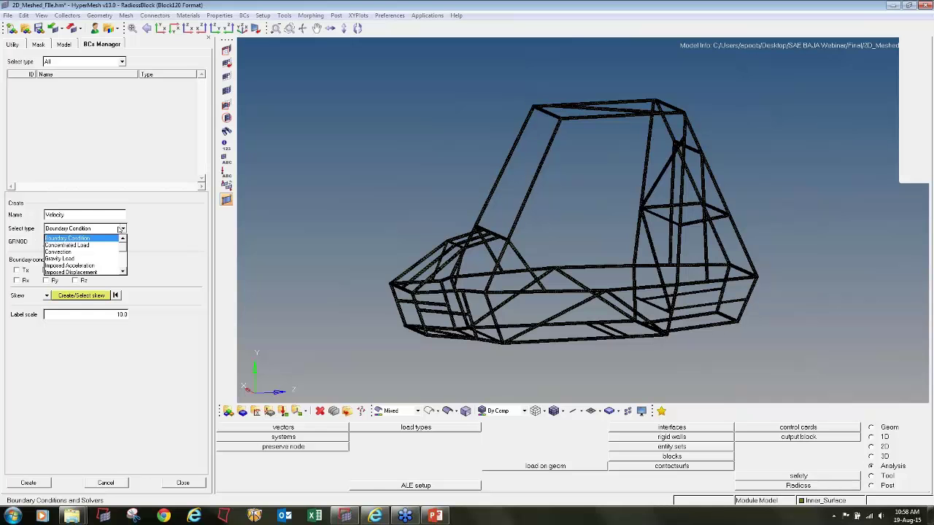
pyautogui.click(124, 272)
pyautogui.click(124, 272)
pyautogui.click(124, 272)
pyautogui.click(124, 272)
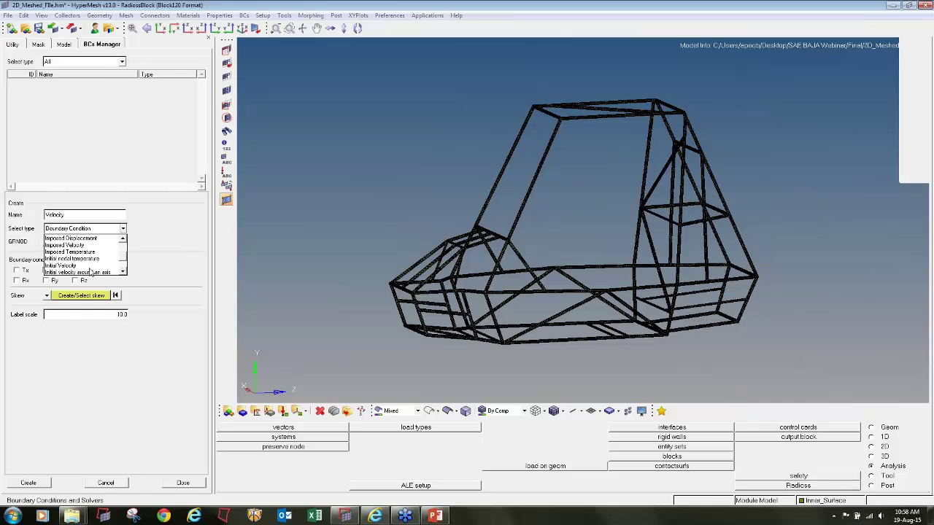
pyautogui.click(86, 266)
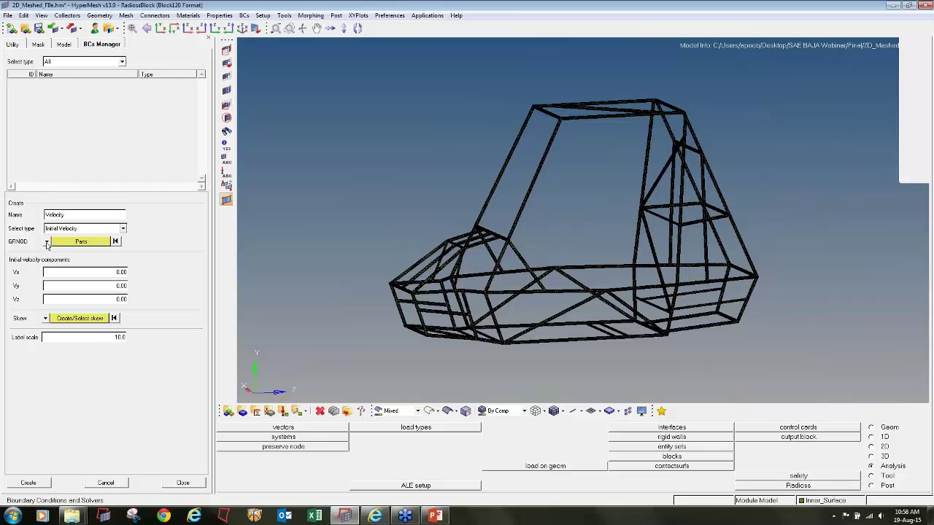
# Assign all nodes of the cage to the Velocity load as its node group
pyautogui.click(46, 244)
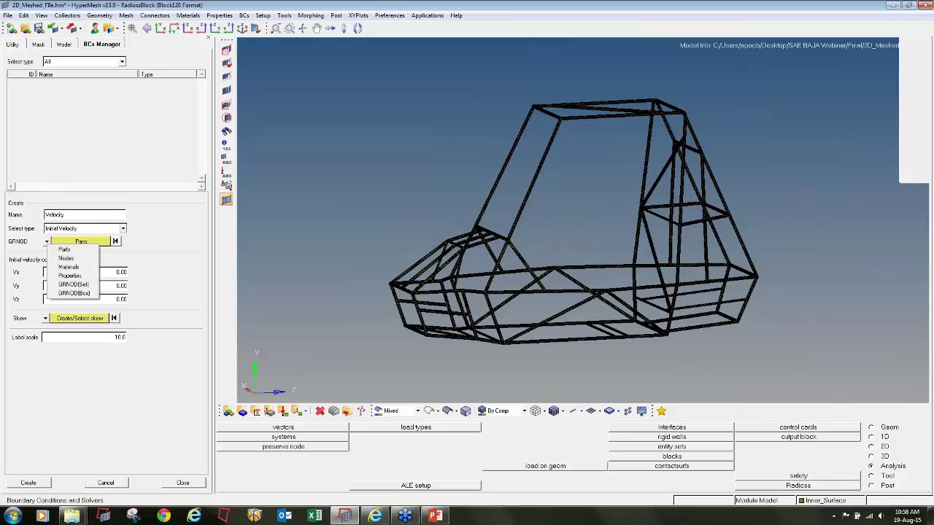
pyautogui.click(73, 251)
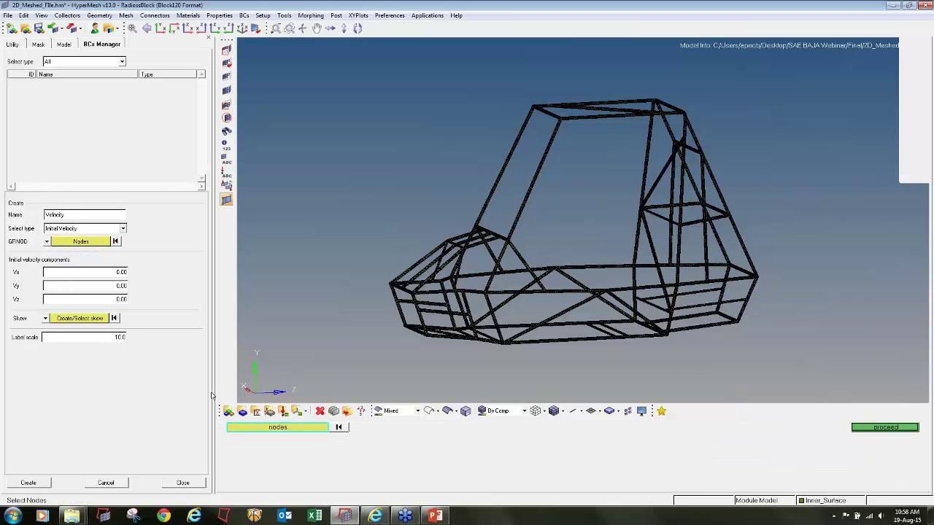
pyautogui.click(263, 428)
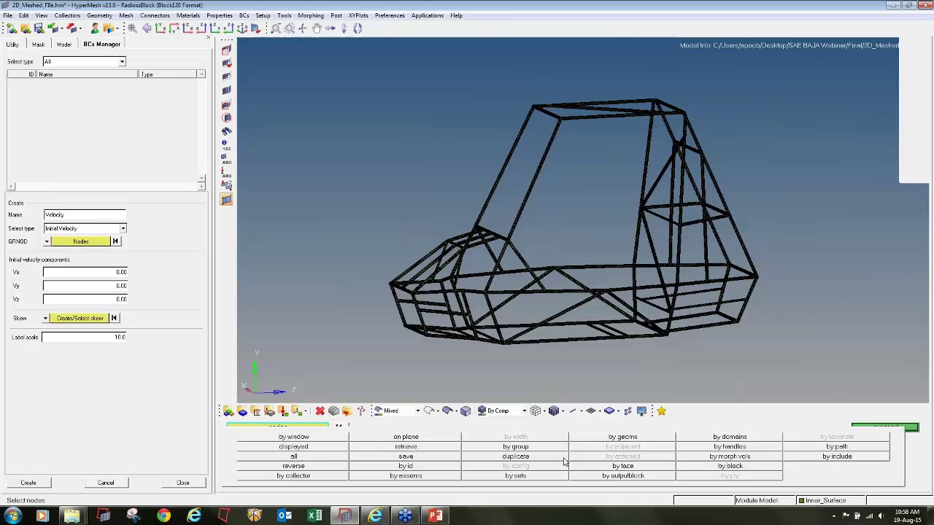
pyautogui.click(328, 463)
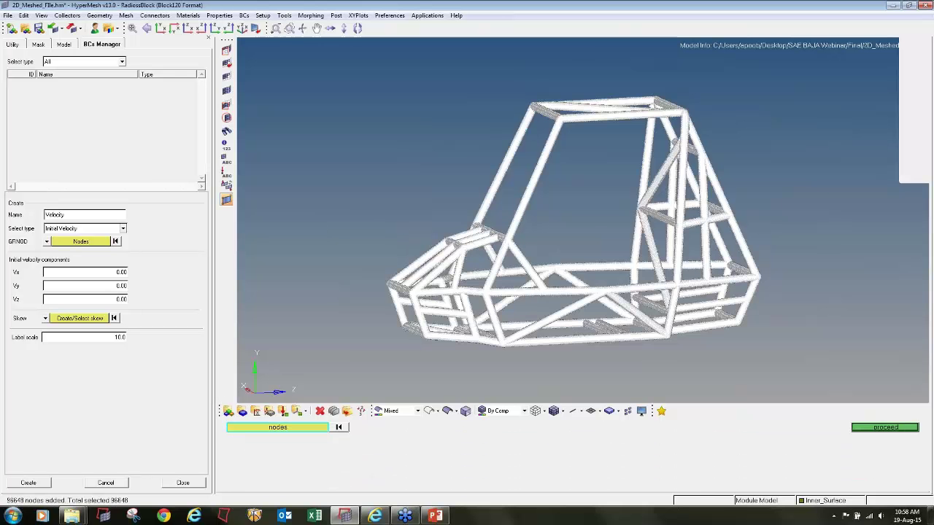
pyautogui.click(865, 427)
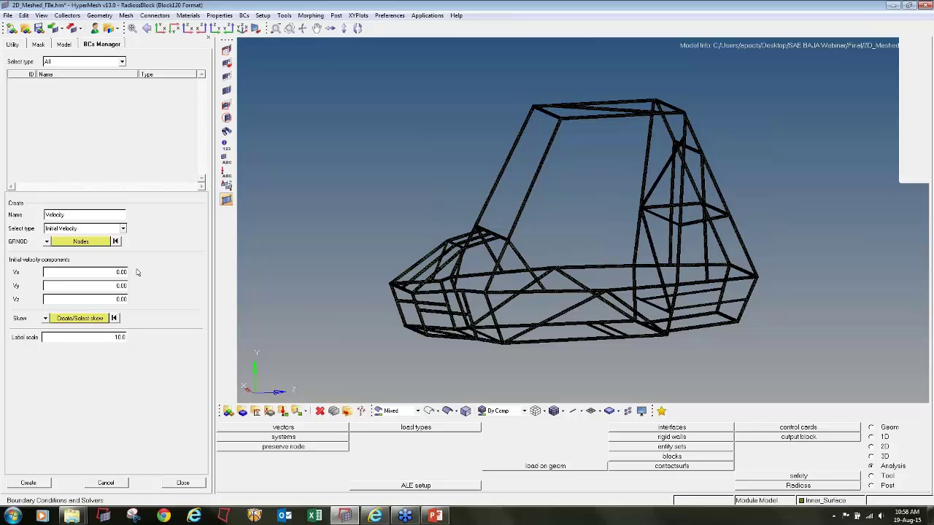
# Set the initial velocity component Vz to 16666.66 and create the Velocity load
pyautogui.keyDown('ctrl'); pyautogui.scroll(-3, 554, 269); pyautogui.keyUp('ctrl')
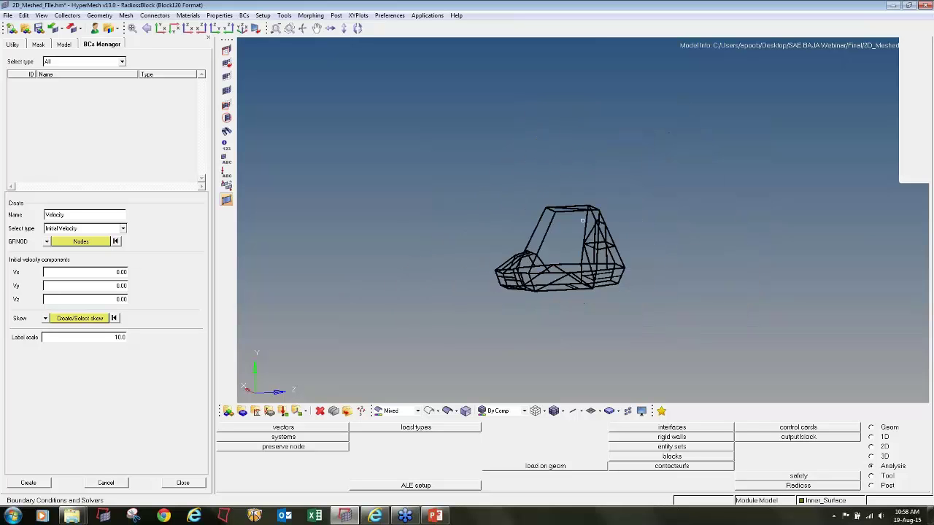
pyautogui.keyDown('ctrl'); pyautogui.moveTo(554, 269); pyautogui.dragTo(582, 220); pyautogui.keyUp('ctrl')
pyautogui.keyDown('ctrl'); pyautogui.moveTo(405, 308); pyautogui.dragTo(413, 329); pyautogui.keyUp('ctrl')
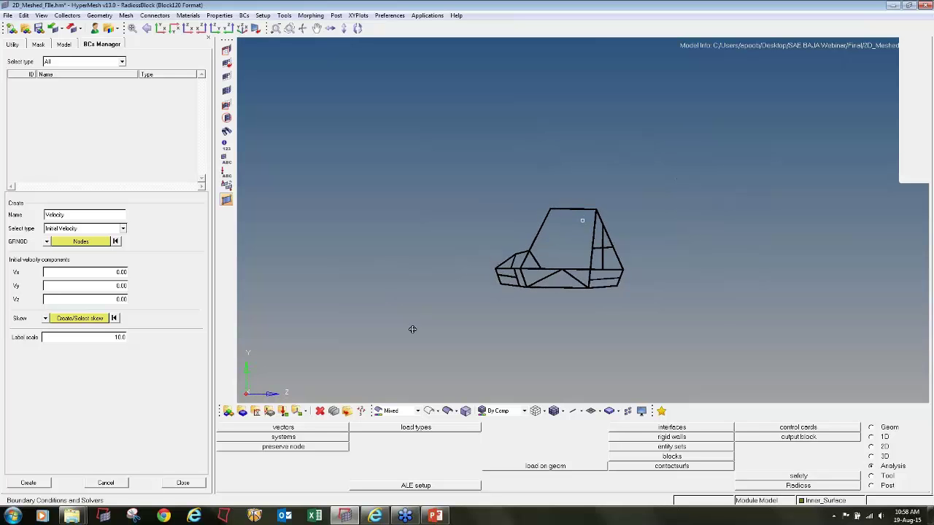
pyautogui.scroll(3, 575, 273)
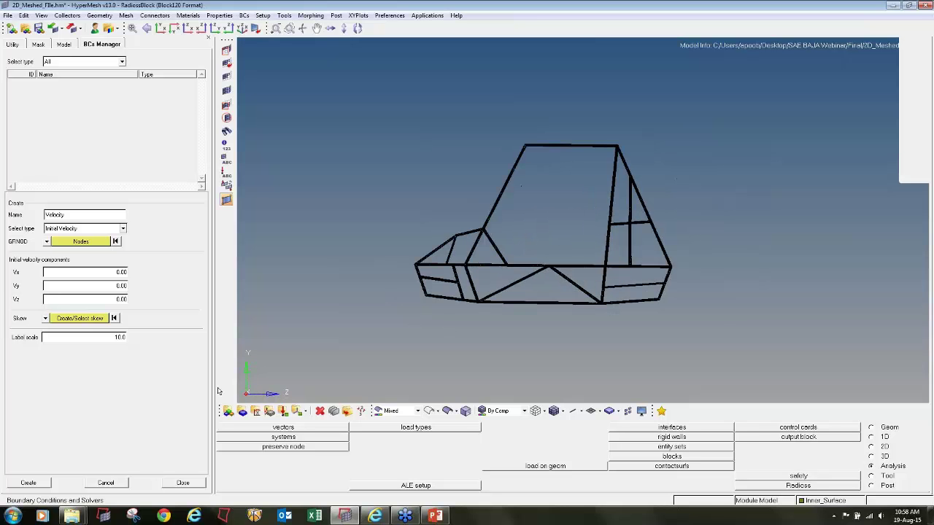
pyautogui.click(120, 301)
pyautogui.moveTo(112, 304); pyautogui.dragTo(160, 309)
pyautogui.write('1')
pyautogui.write('666.66')
pyautogui.click(39, 486)
pyautogui.click(38, 485)
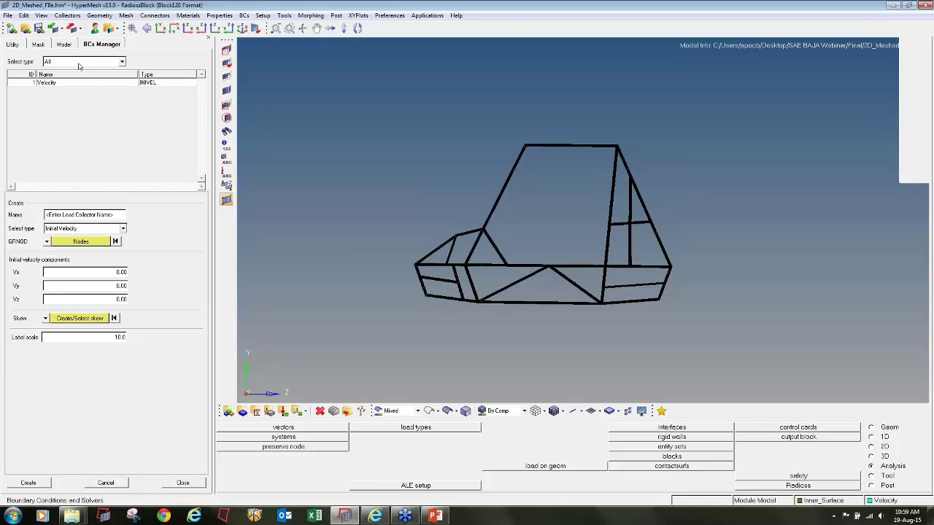
# Reverse the Velocity load's direction by updating its Vz component to -16666.66
pyautogui.click(96, 83)
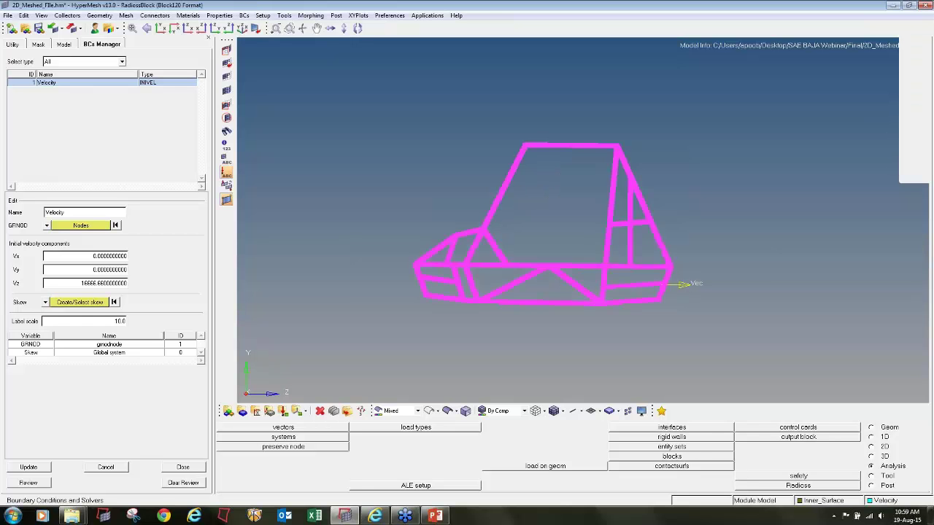
pyautogui.press('f')
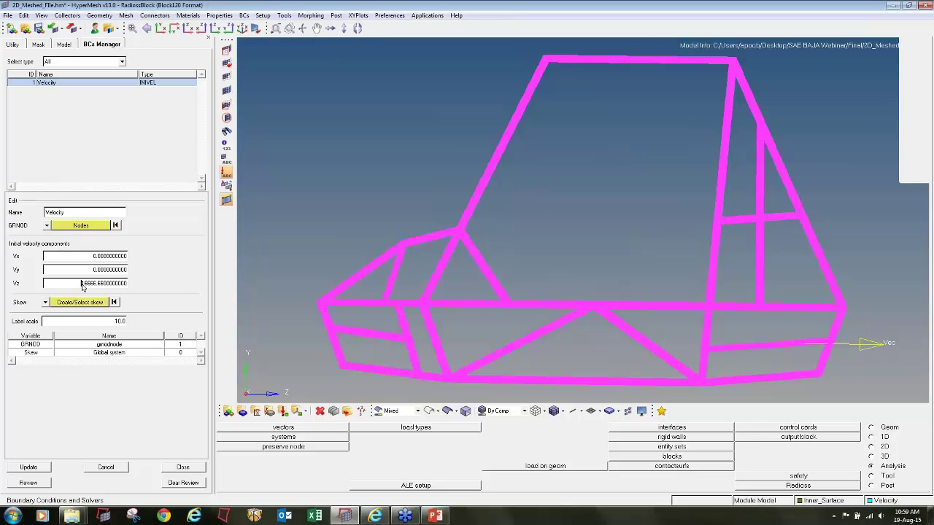
pyautogui.click(43, 467)
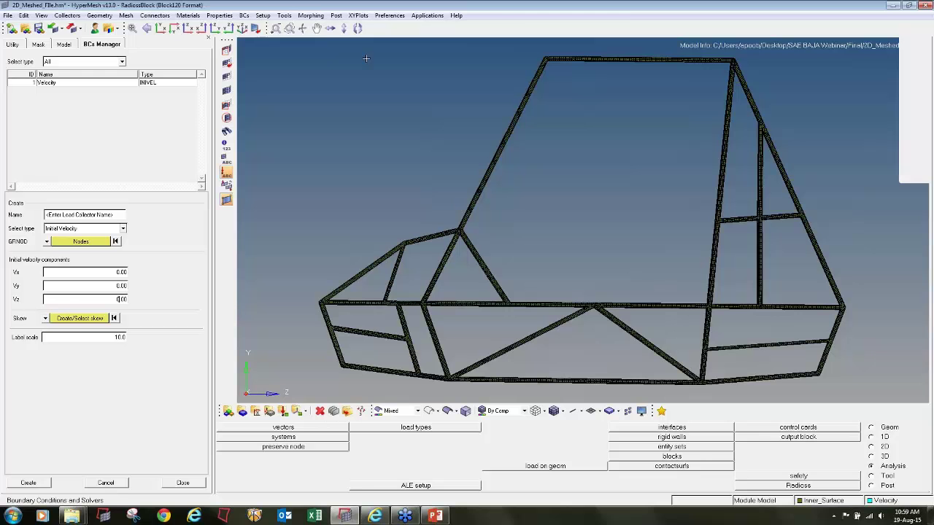
# Review the Velocity load's direction vector on the model, clear the review and close the BCs Manager
pyautogui.click(120, 83)
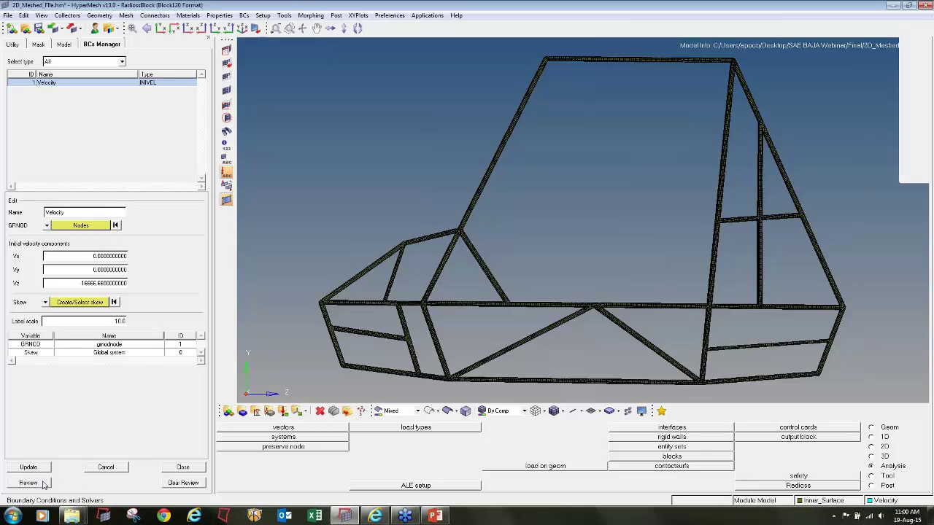
pyautogui.click(44, 484)
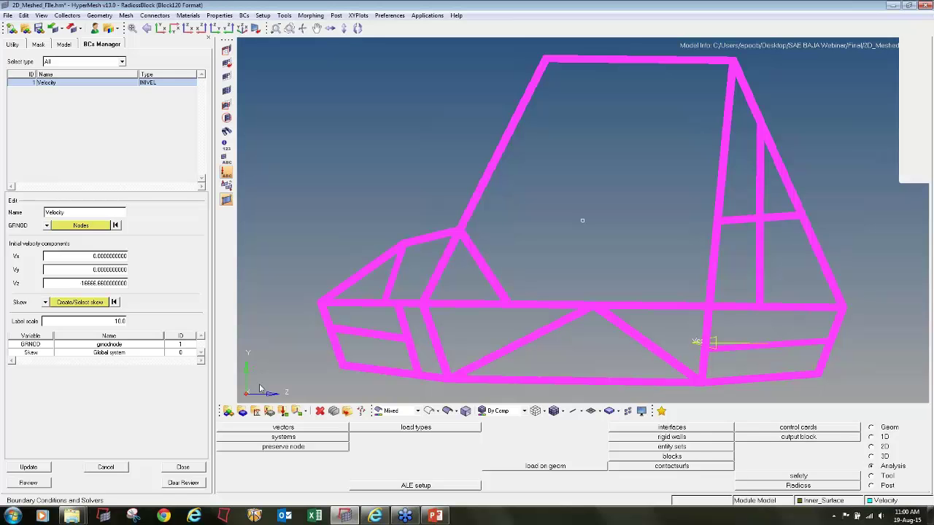
pyautogui.click(184, 484)
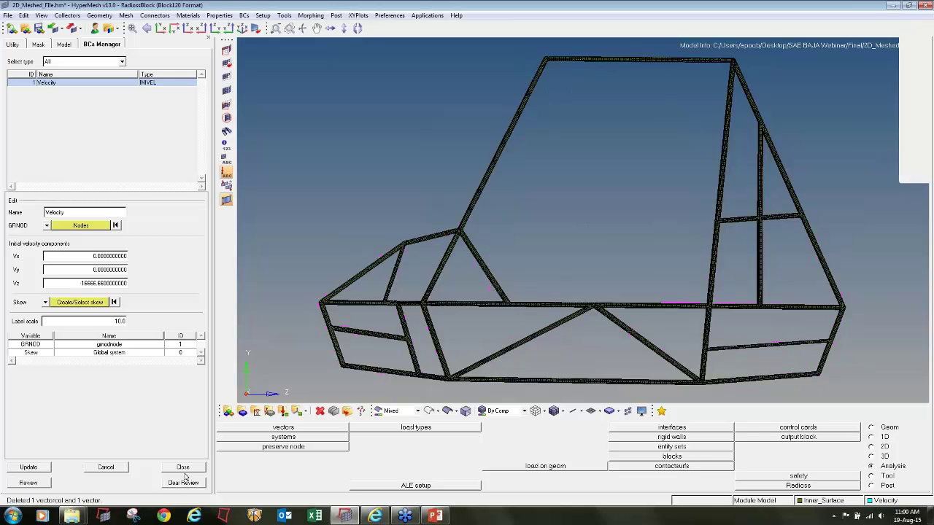
pyautogui.click(184, 468)
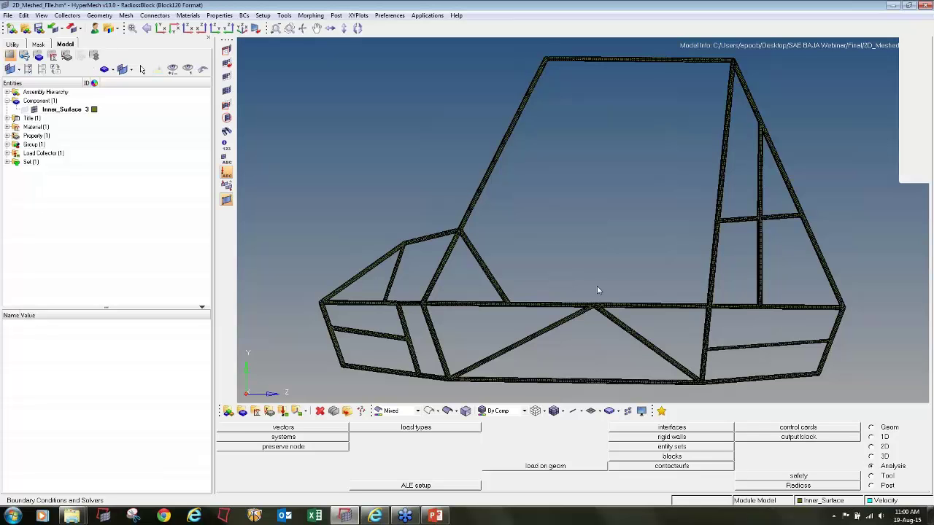
# Create a rigid wall named Front_wall with type and card image RWALL
pyautogui.scroll(-3, 582, 220)
pyautogui.keyDown('ctrl'); pyautogui.moveTo(582, 220); pyautogui.dragTo(573, 232); pyautogui.keyUp('ctrl')
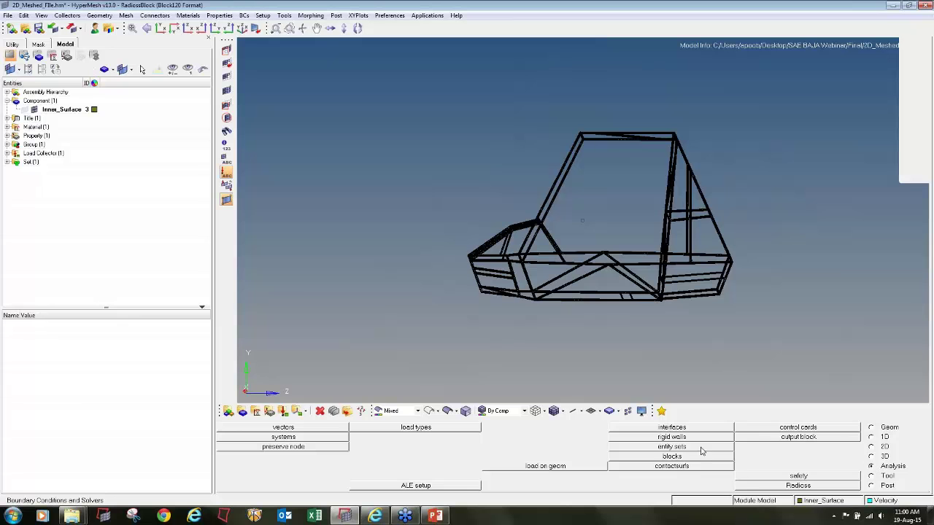
pyautogui.click(679, 438)
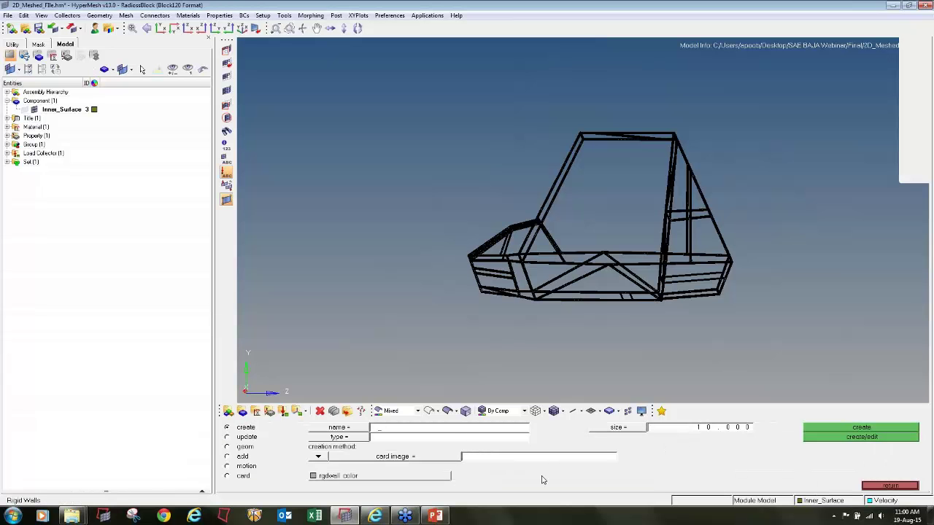
pyautogui.press('capslock')
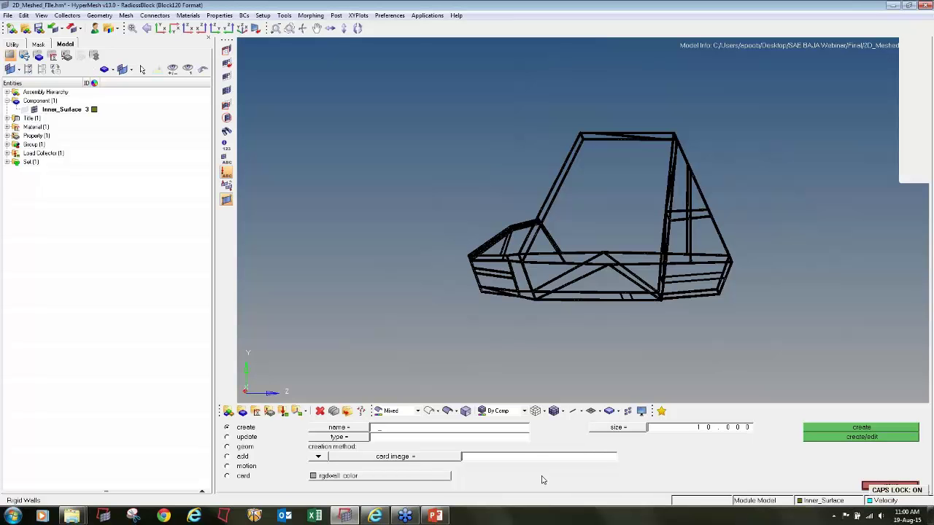
pyautogui.press('capslock')
pyautogui.write('_wall')
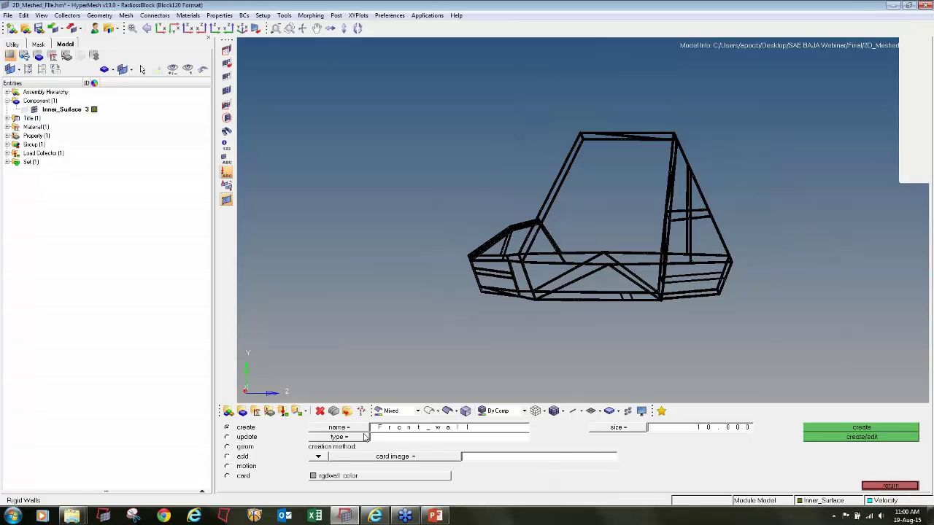
pyautogui.click(363, 437)
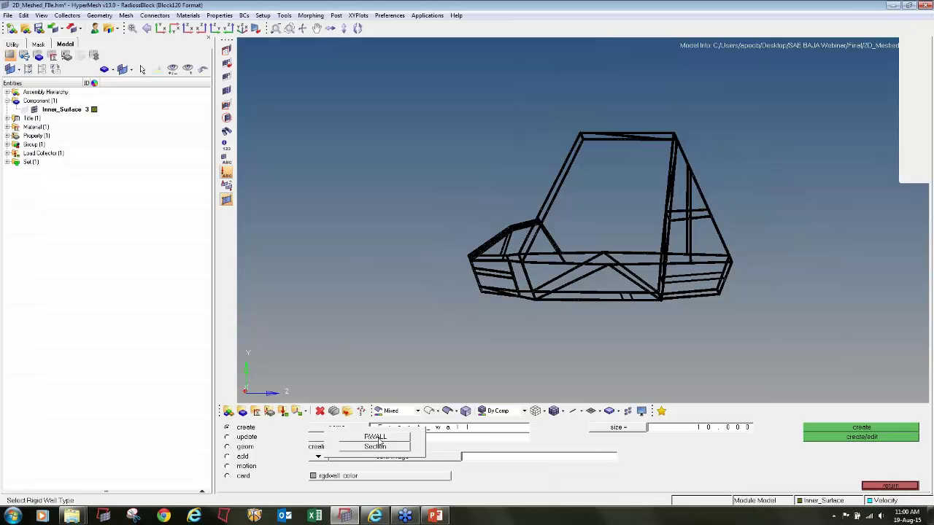
pyautogui.click(376, 437)
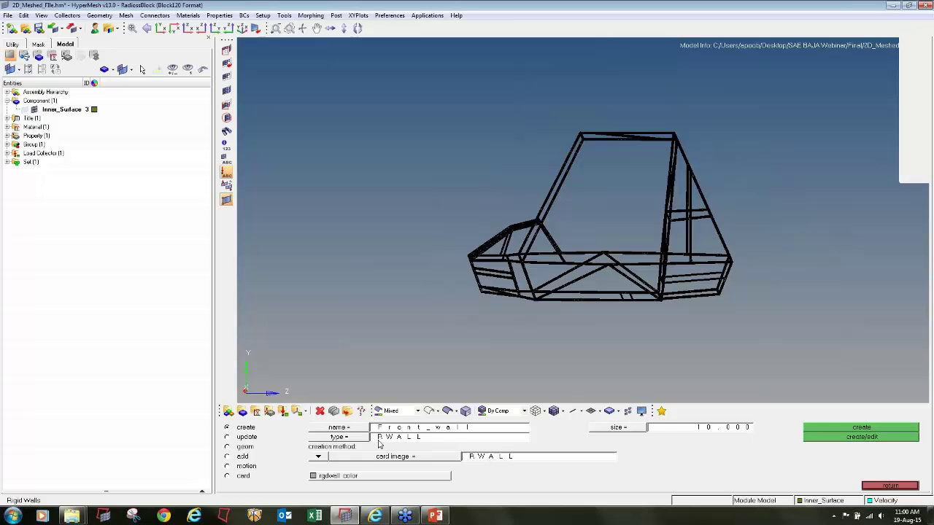
pyautogui.click(465, 461)
pyautogui.click(465, 458)
pyautogui.click(845, 432)
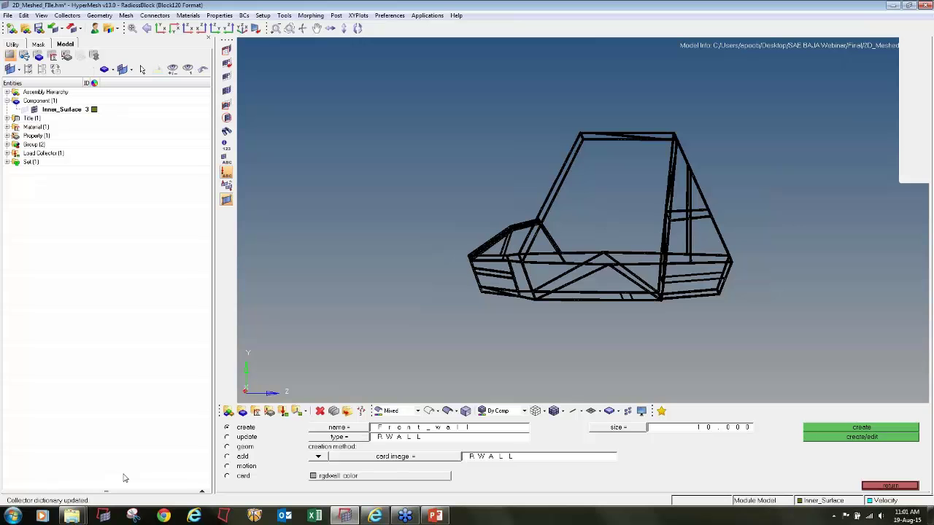
# Pick a node on the cage's foremost cross tube as the base node for Front_wall's geometry
pyautogui.click(228, 447)
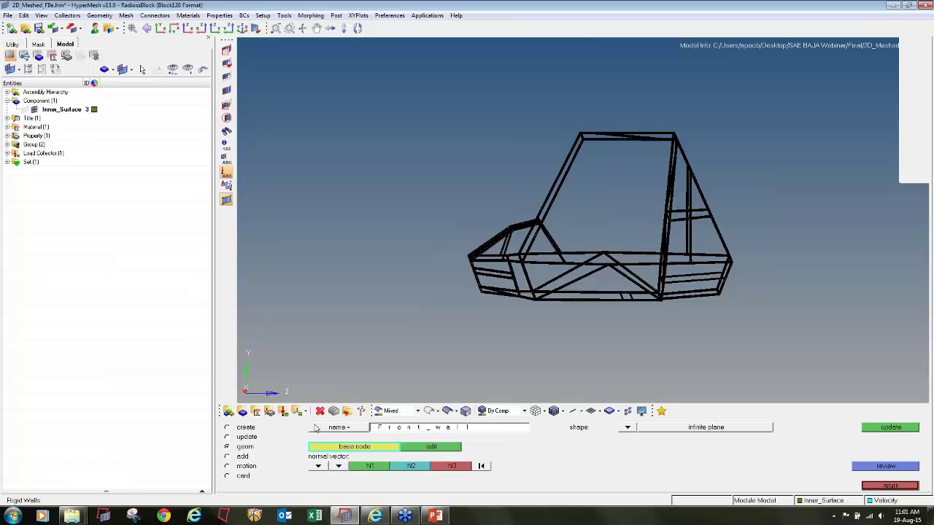
pyautogui.keyDown('ctrl'); pyautogui.moveTo(477, 287); pyautogui.dragTo(469, 264); pyautogui.keyUp('ctrl')
pyautogui.keyDown('ctrl'); pyautogui.scroll(10, 467, 260); pyautogui.keyUp('ctrl')
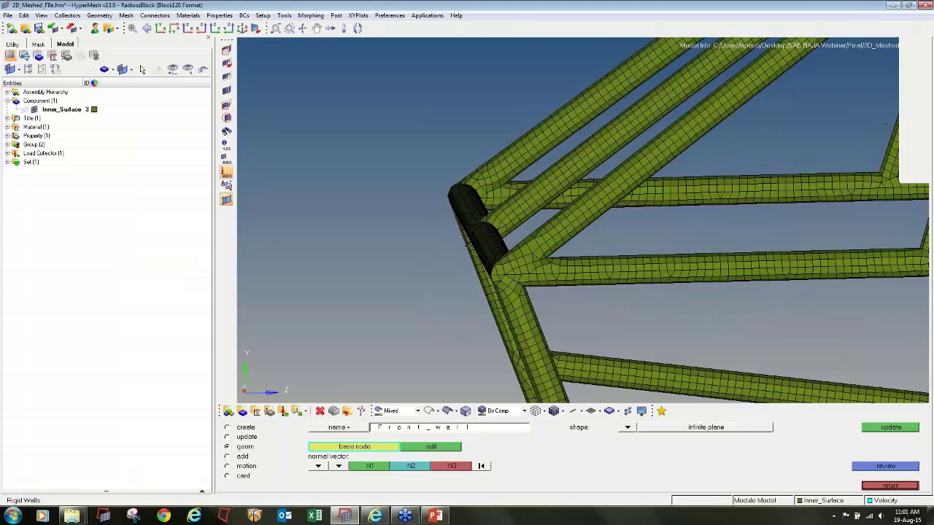
pyautogui.scroll(4, 466, 255)
pyautogui.scroll(2, 467, 258)
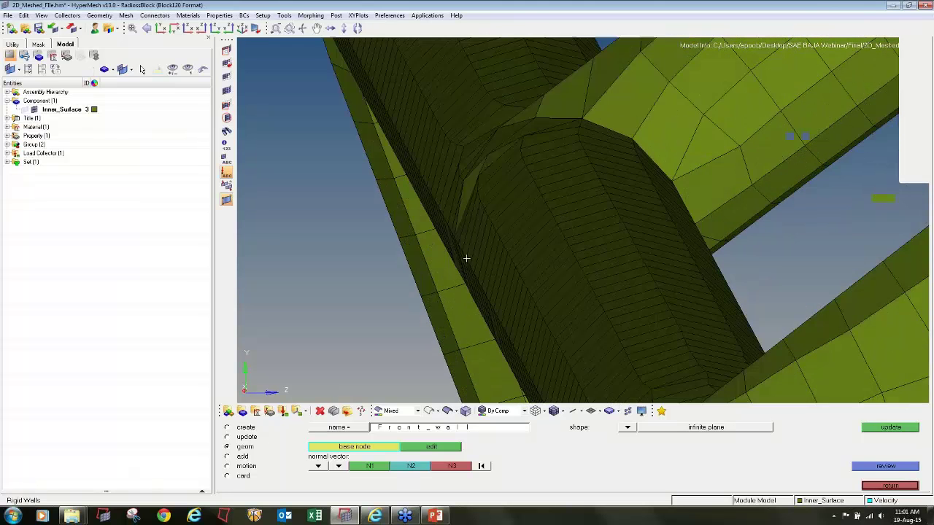
pyautogui.scroll(2, 466, 258)
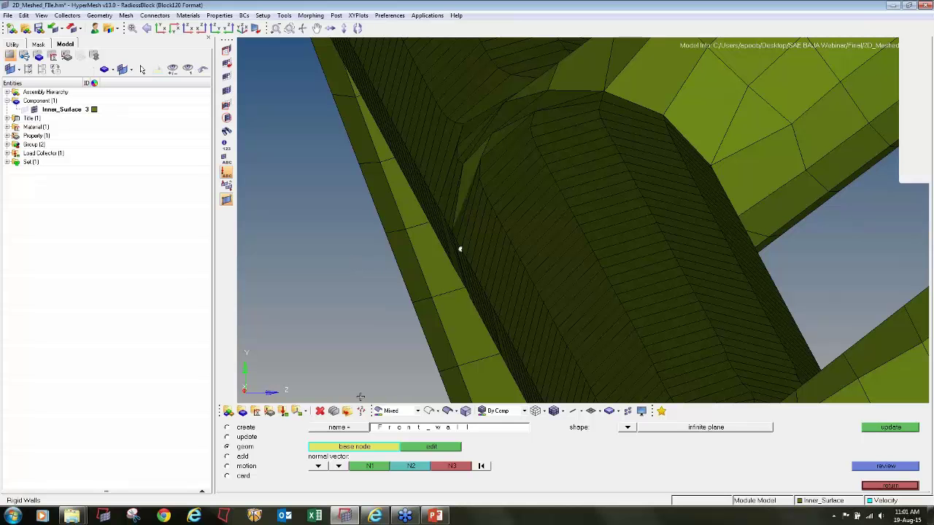
# Offset the wall's base node ahead of the cage by setting its z coordinate to -2013.604
pyautogui.click(435, 448)
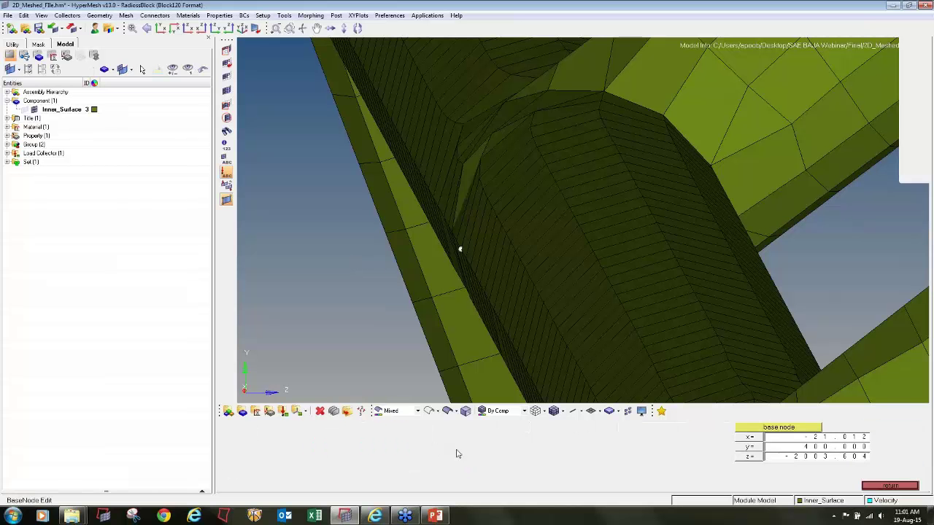
pyautogui.click(810, 459)
pyautogui.click(875, 487)
pyautogui.scroll(-6, 355, 254)
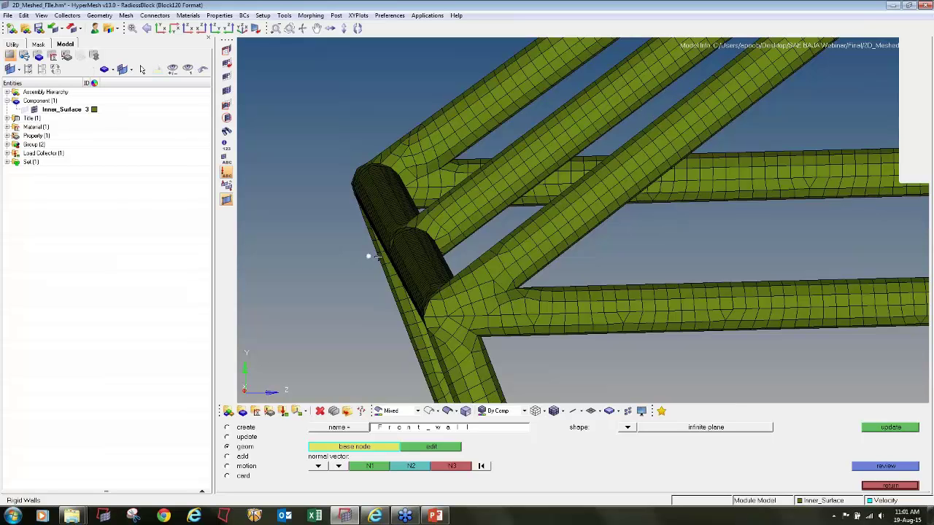
# Set Front_wall's normal vector to the z-axis with an infinite plane shape and update the wall geometry
pyautogui.click(338, 466)
pyautogui.click(334, 462)
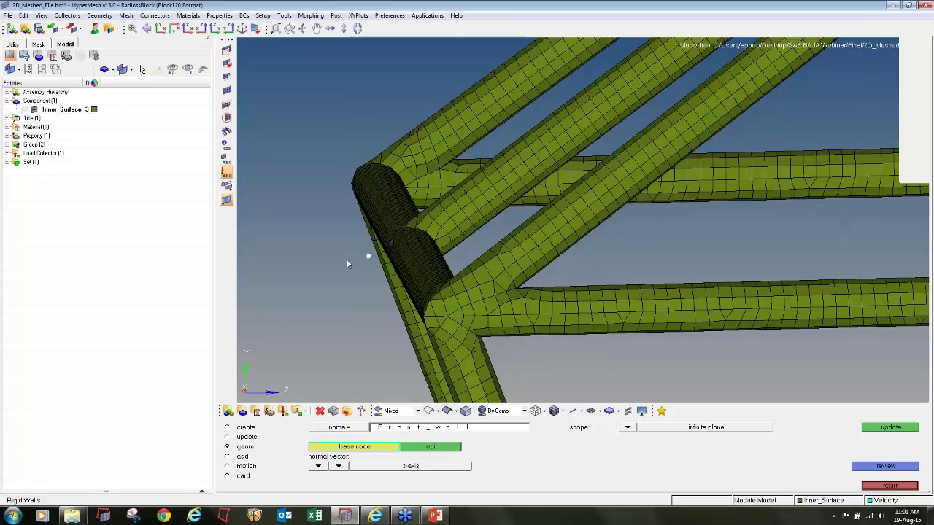
pyautogui.click(338, 466)
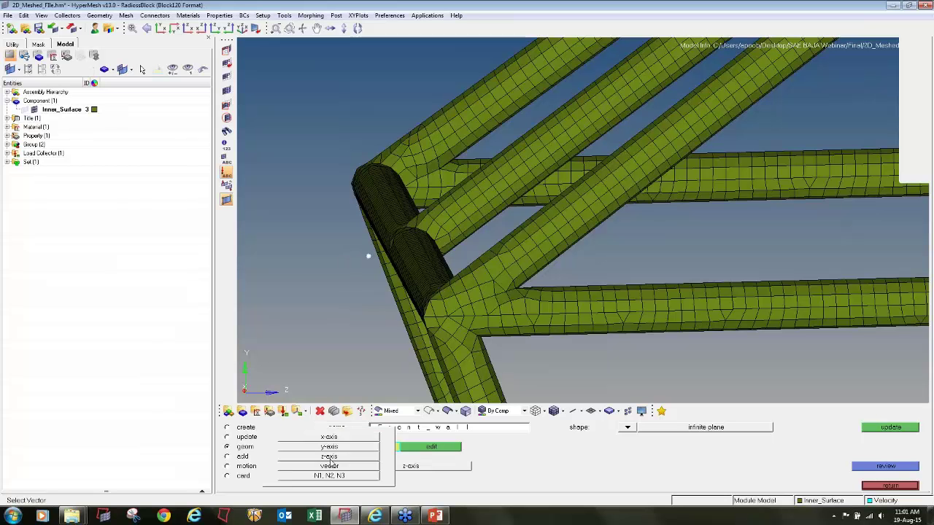
pyautogui.click(330, 465)
pyautogui.click(338, 467)
pyautogui.click(338, 482)
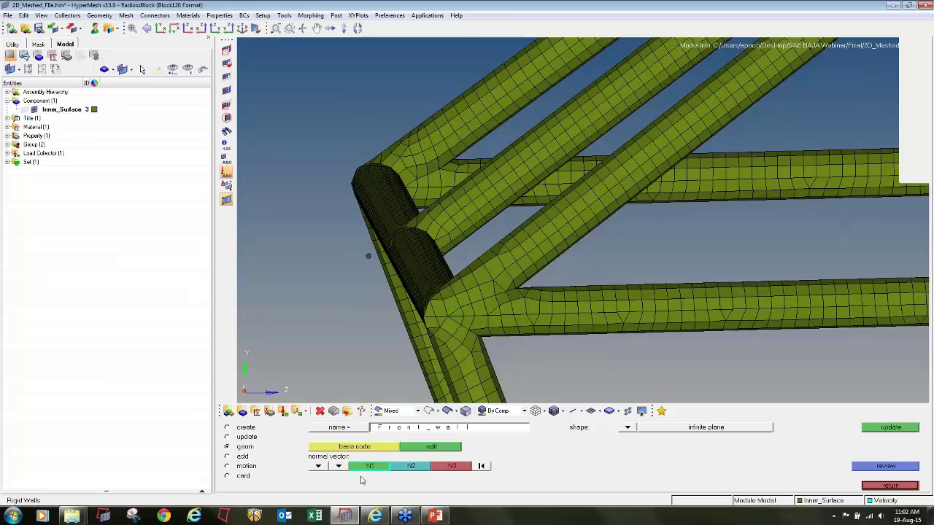
pyautogui.click(337, 466)
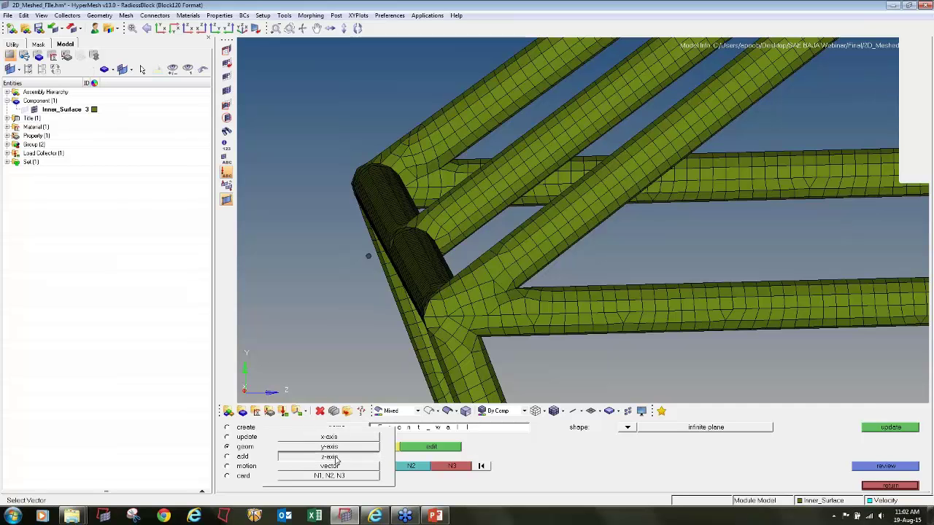
pyautogui.click(335, 456)
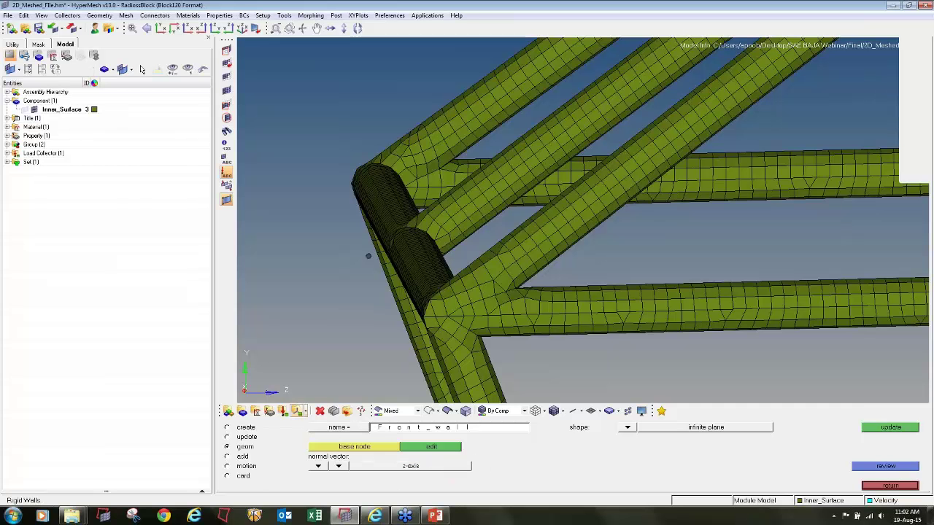
pyautogui.click(339, 467)
pyautogui.click(352, 469)
pyautogui.click(897, 431)
# Hide and reshow the Inner_Surface mesh to examine the wall's plane and normal direction relative to the cage
pyautogui.moveTo(380, 266)
pyautogui.keyDown('ctrl'); pyautogui.mouseDown()
pyautogui.moveTo(373, 293)
pyautogui.moveTo(436, 241)
pyautogui.moveTo(510, 299)
pyautogui.mouseUp(); pyautogui.keyUp('ctrl')
pyautogui.keyDown('ctrl'); pyautogui.scroll(-2, 341, 279); pyautogui.keyUp('ctrl')
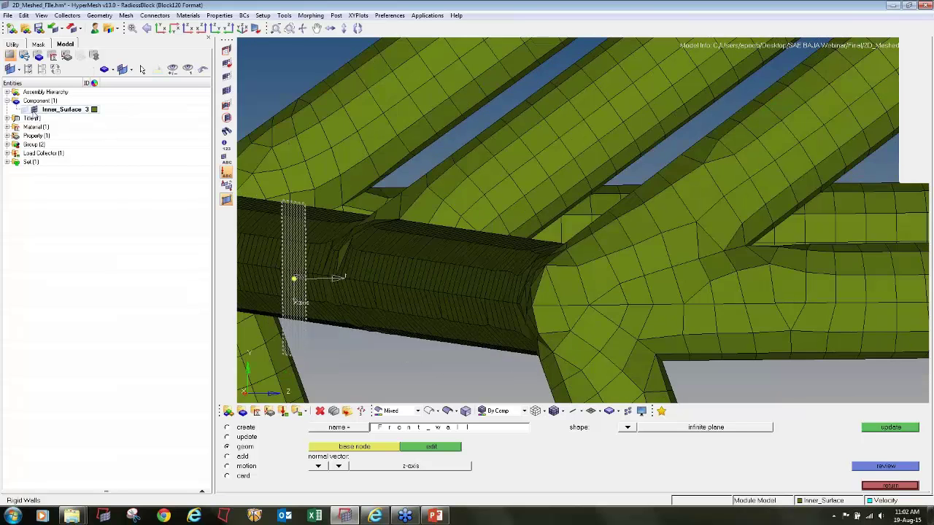
pyautogui.click(33, 111)
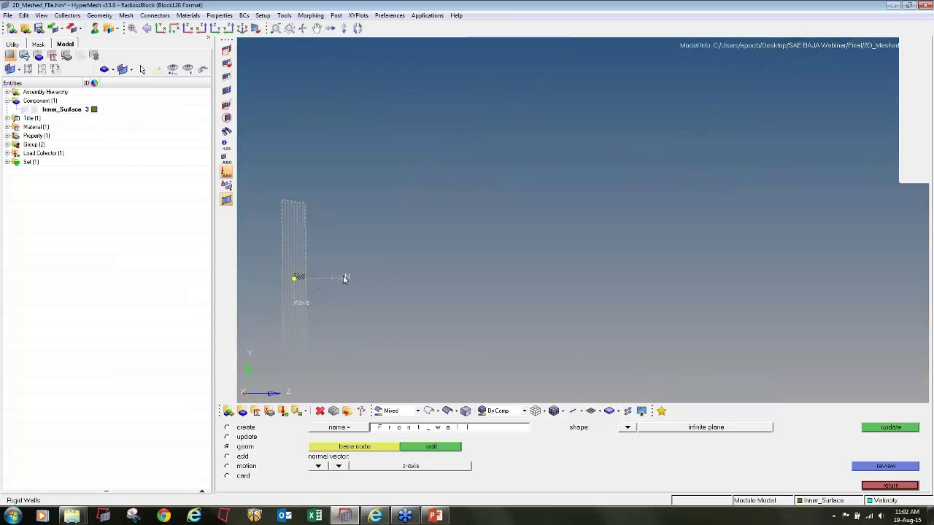
pyautogui.click(34, 111)
pyautogui.keyDown('ctrl'); pyautogui.moveTo(403, 219); pyautogui.dragTo(414, 227, button='right'); pyautogui.keyUp('ctrl')
pyautogui.scroll(-10, 414, 227)
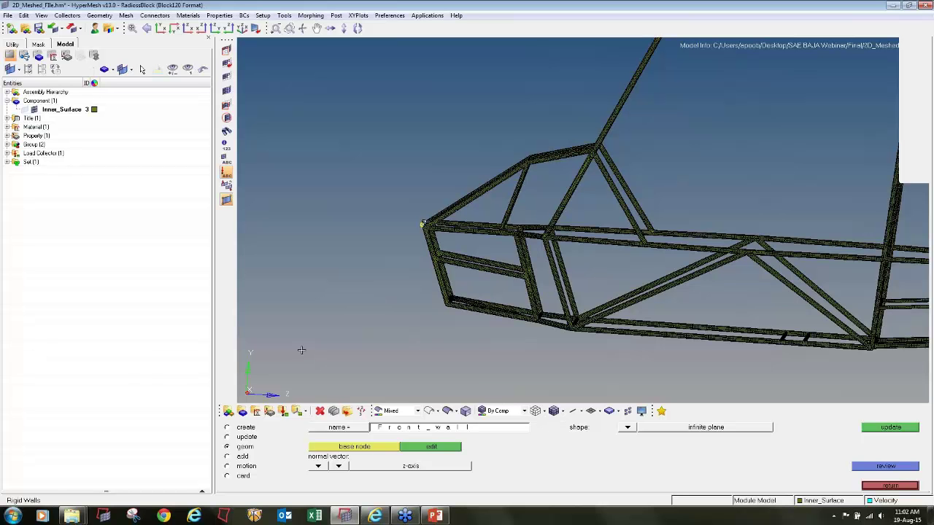
# Add all cage nodes except the wall's base node as slave nodes of Front_wall
pyautogui.click(228, 456)
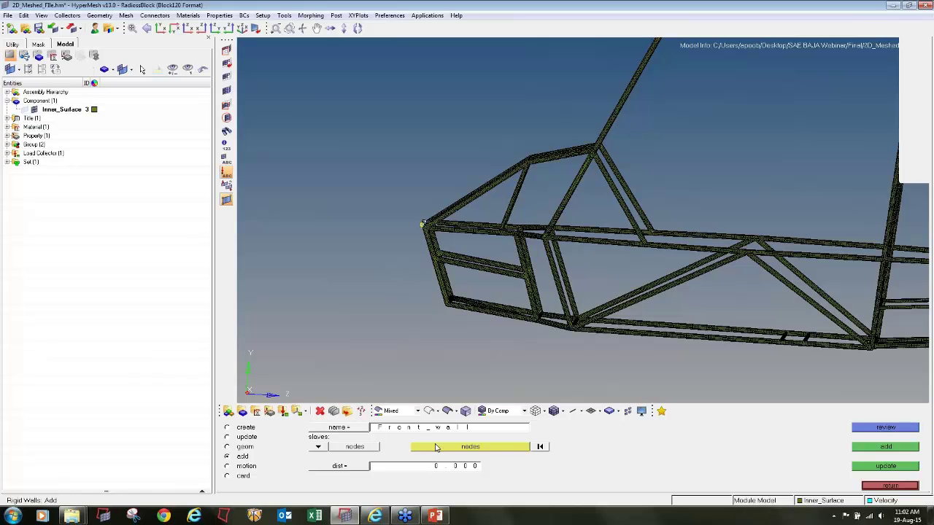
pyautogui.click(474, 447)
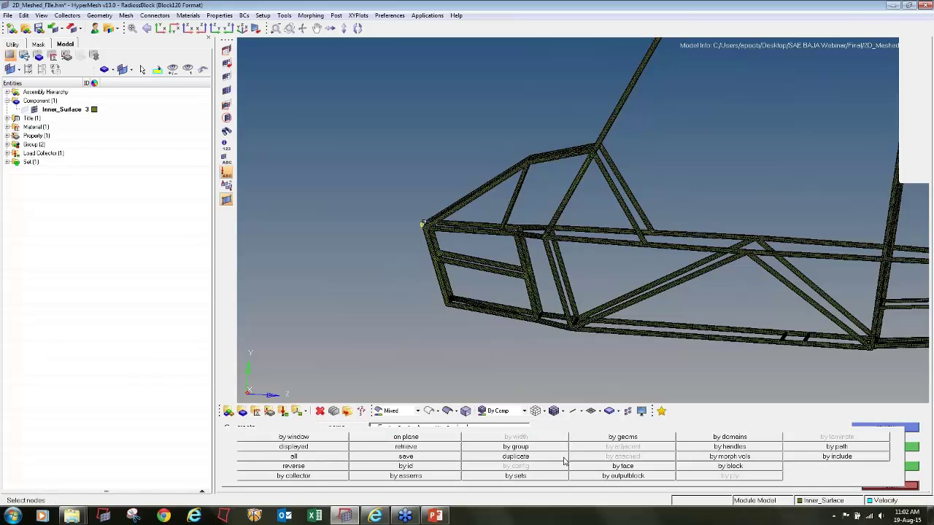
pyautogui.click(296, 457)
pyautogui.keyDown('ctrl'); pyautogui.moveTo(421, 225); pyautogui.dragTo(424, 219); pyautogui.keyUp('ctrl')
pyautogui.keyDown('ctrl'); pyautogui.scroll(1, 424, 220); pyautogui.keyUp('ctrl')
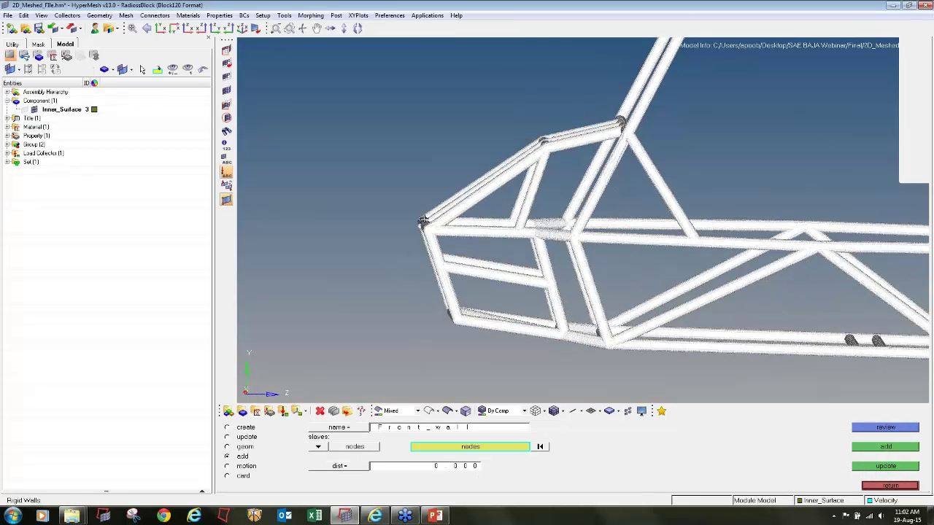
pyautogui.scroll(10, 431, 216)
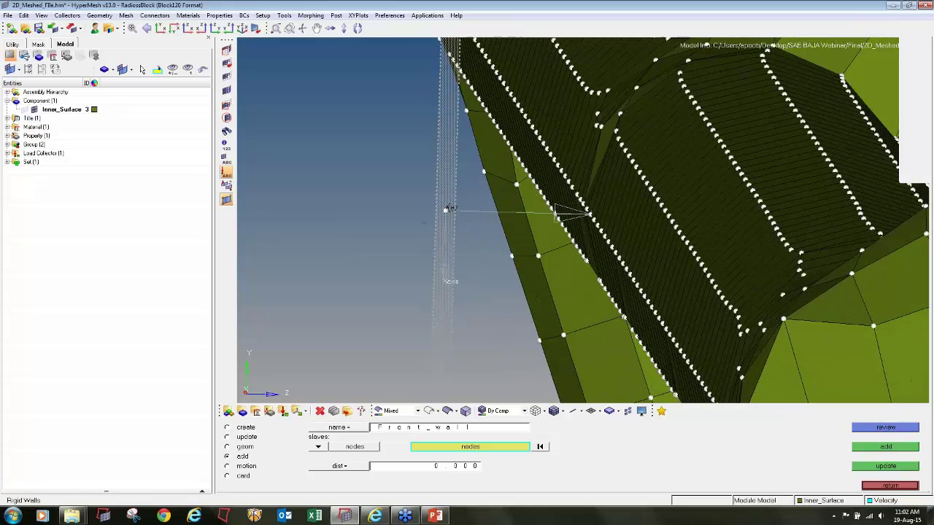
pyautogui.click(446, 211)
pyautogui.click(886, 446)
pyautogui.scroll(-5, 537, 236)
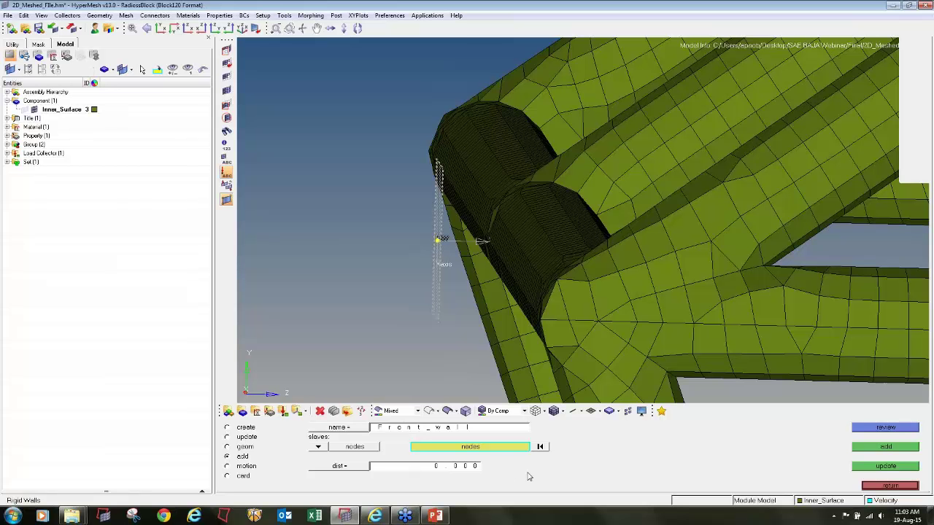
# Review Front_wall's slave nodes on the model, check its RWALL card settings and leave the rigid walls panel
pyautogui.click(876, 429)
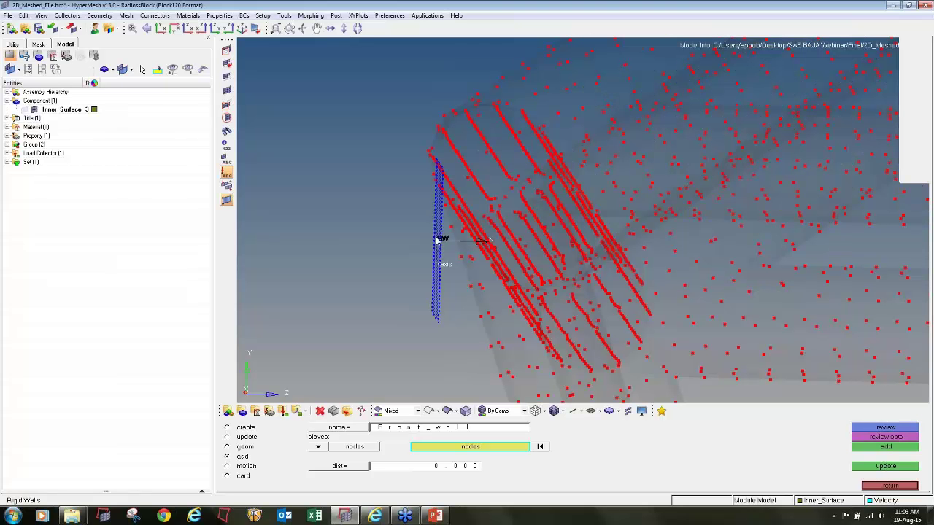
pyautogui.click(232, 482)
pyautogui.click(905, 447)
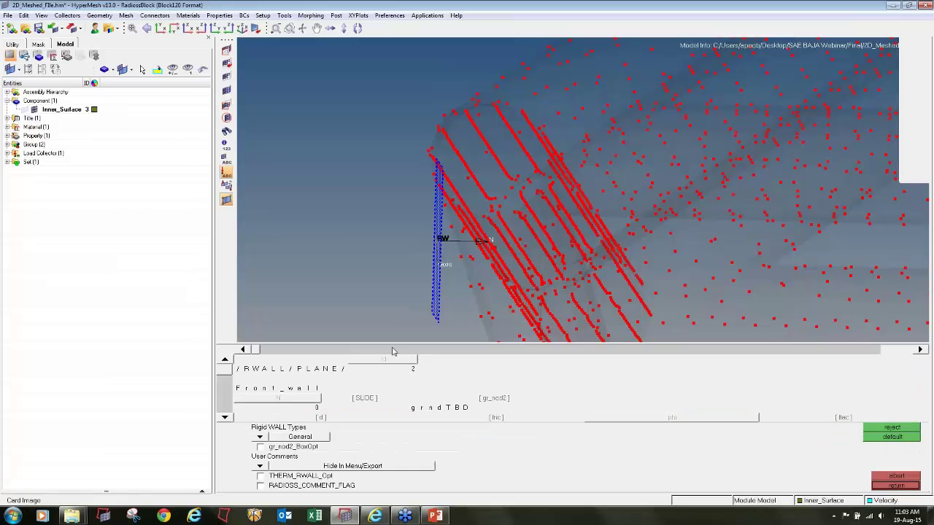
pyautogui.click(227, 417)
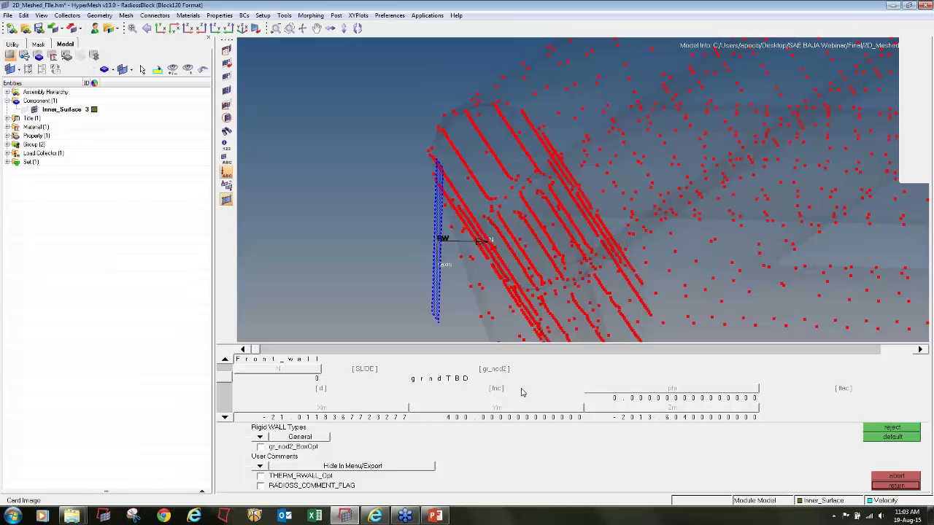
pyautogui.click(894, 486)
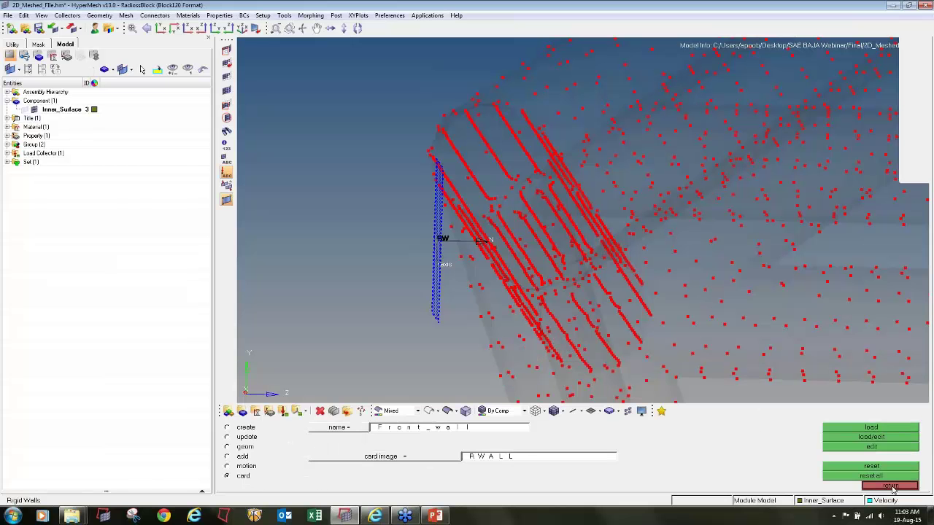
pyautogui.click(891, 487)
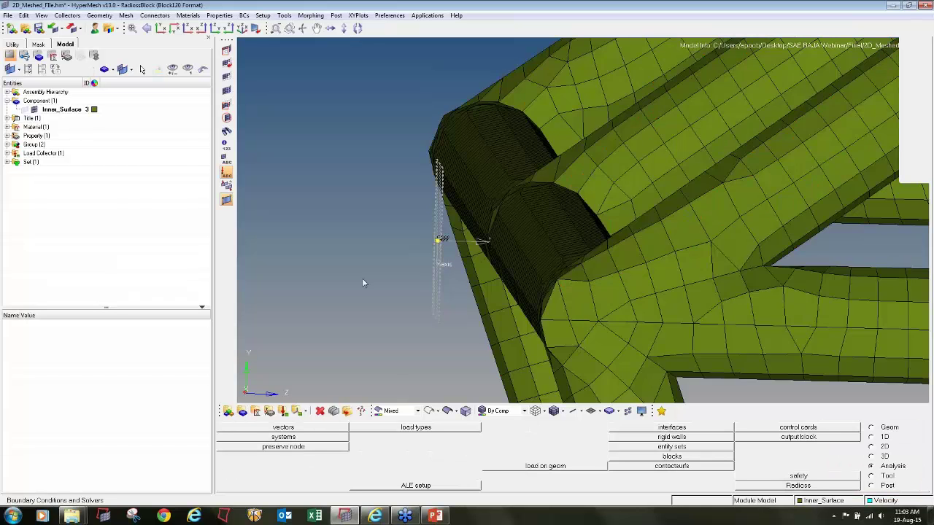
pyautogui.scroll(-5, 363, 281)
pyautogui.scroll(-3, 369, 302)
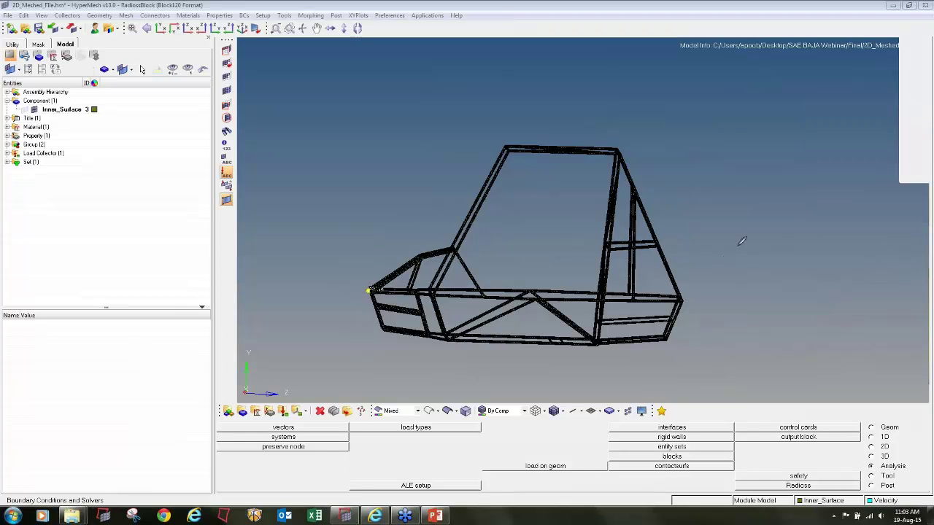
pyautogui.moveTo(740, 244); pyautogui.dragTo(382, 238)
pyautogui.moveTo(366, 152); pyautogui.dragTo(370, 290)
pyautogui.moveTo(395, 239); pyautogui.dragTo(373, 294)
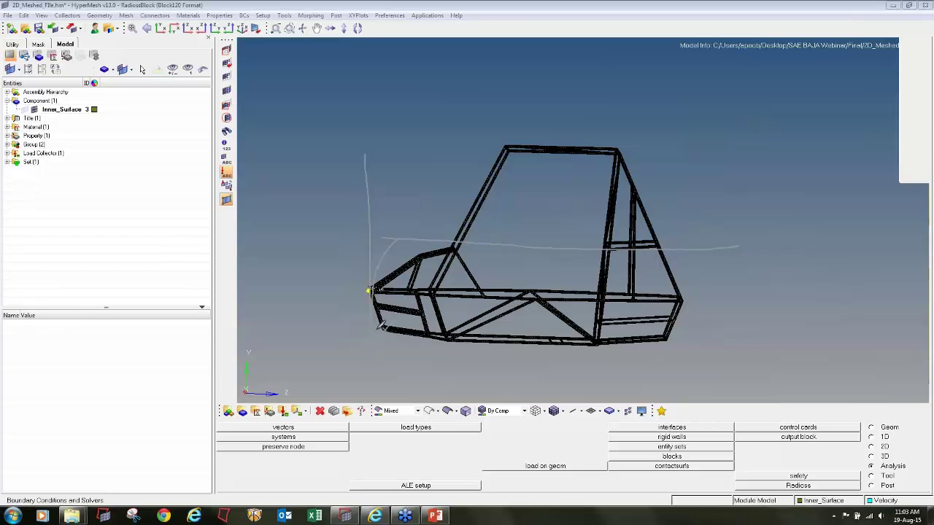
pyautogui.click(930, 130)
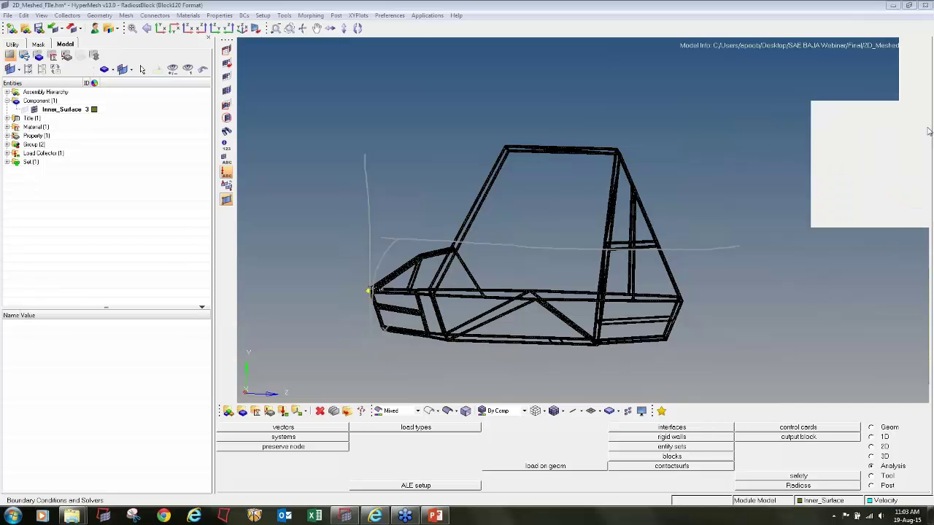
pyautogui.click(867, 189)
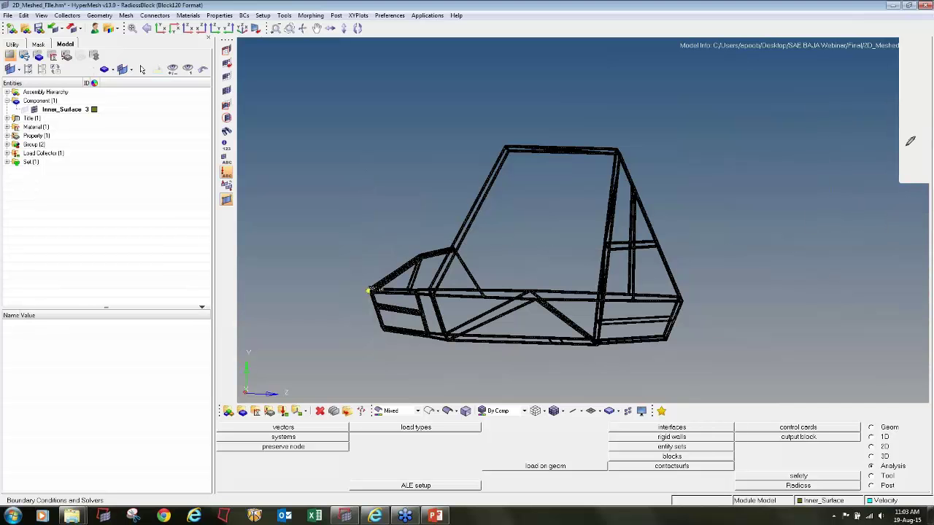
# Create a rigid wall named Bottom_wall with type RWALL and the RWALL card image
pyautogui.click(927, 126)
pyautogui.click(869, 139)
pyautogui.click(672, 437)
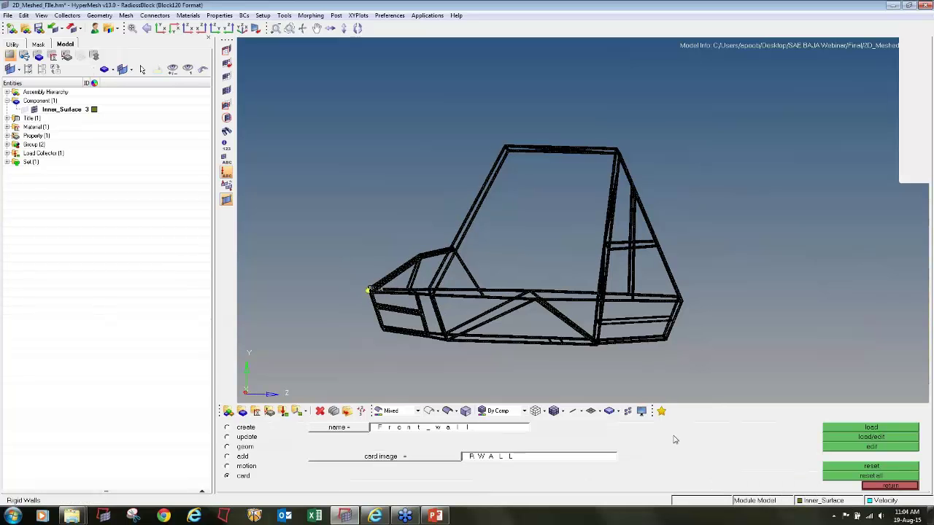
pyautogui.click(248, 429)
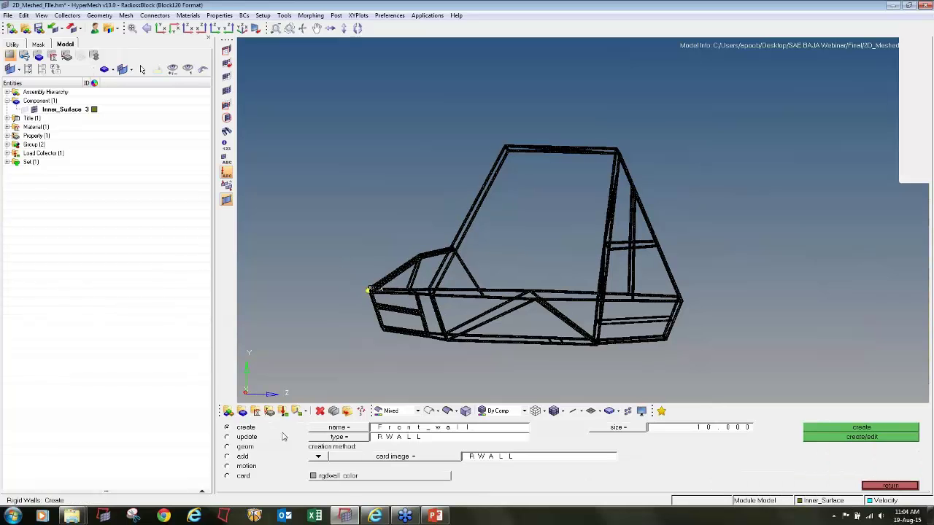
pyautogui.click(424, 429)
pyautogui.write('Bottom')
pyautogui.click(360, 438)
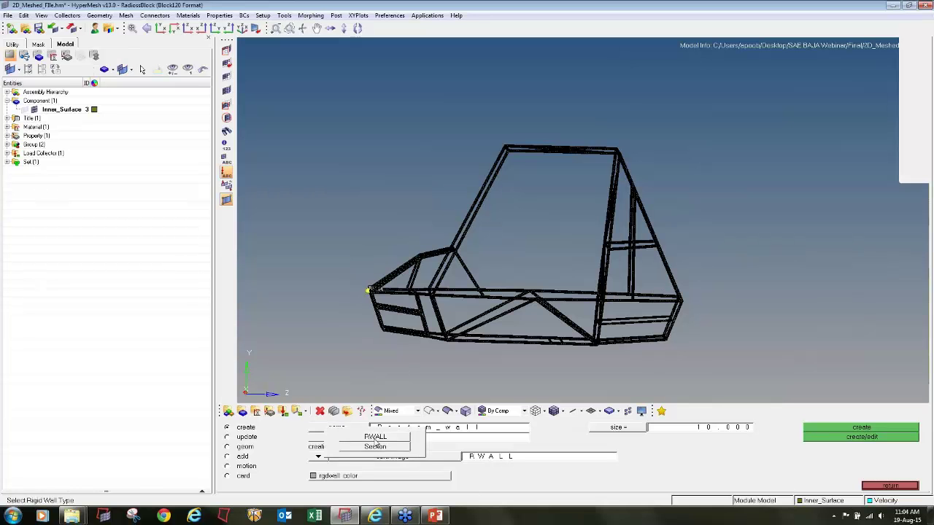
pyautogui.click(375, 438)
pyautogui.click(402, 457)
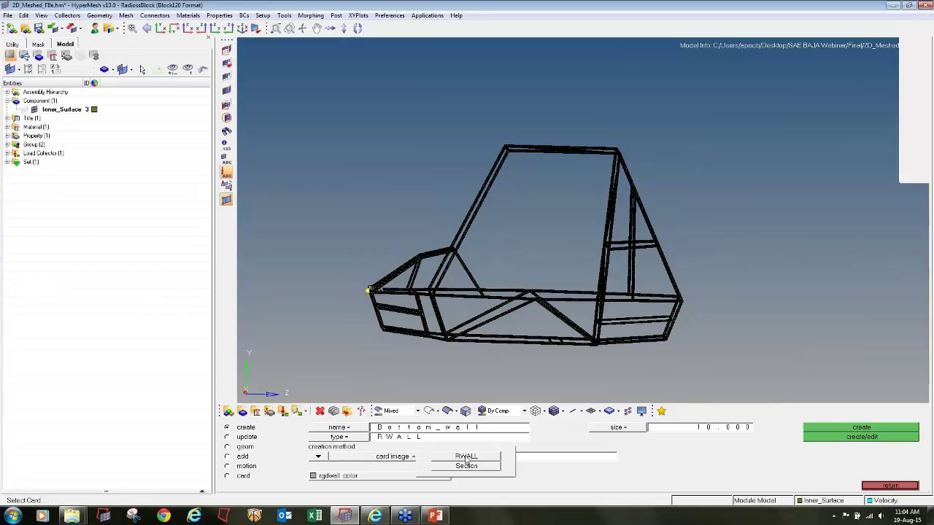
pyautogui.click(468, 458)
pyautogui.click(827, 429)
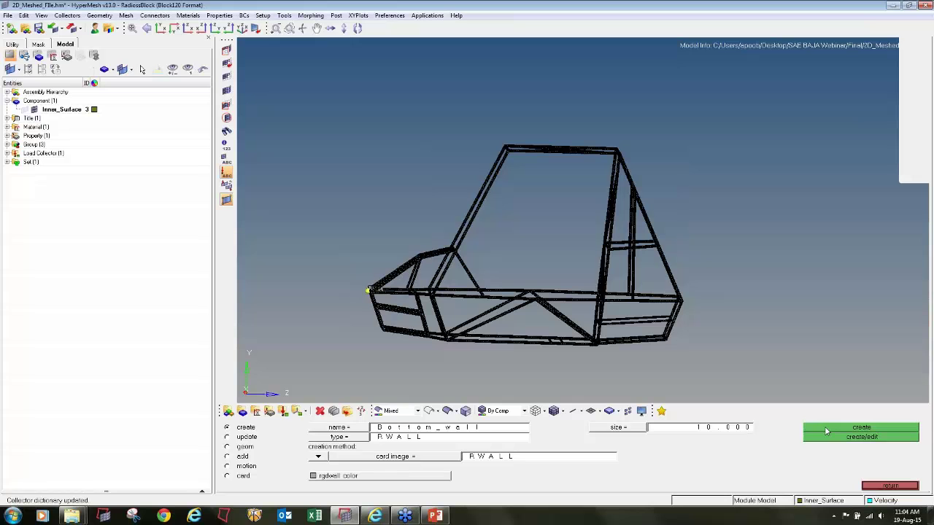
# Pick a base node for Bottom_wall on the underside of the cage's lower side tube and set its y coordinate to -15.072
pyautogui.click(229, 447)
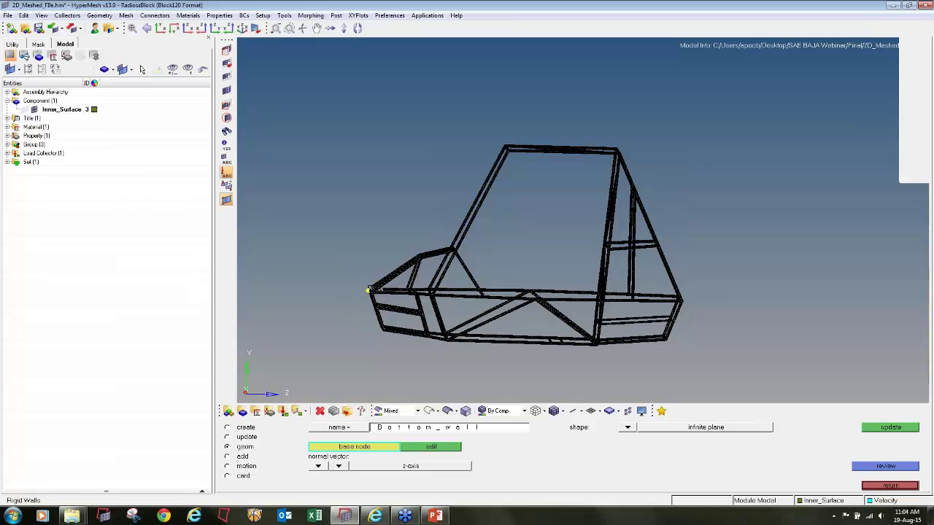
pyautogui.keyDown('ctrl'); pyautogui.moveTo(491, 355); pyautogui.dragTo(495, 336); pyautogui.keyUp('ctrl')
pyautogui.keyDown('ctrl'); pyautogui.scroll(3, 489, 332); pyautogui.keyUp('ctrl')
pyautogui.scroll(8, 489, 333)
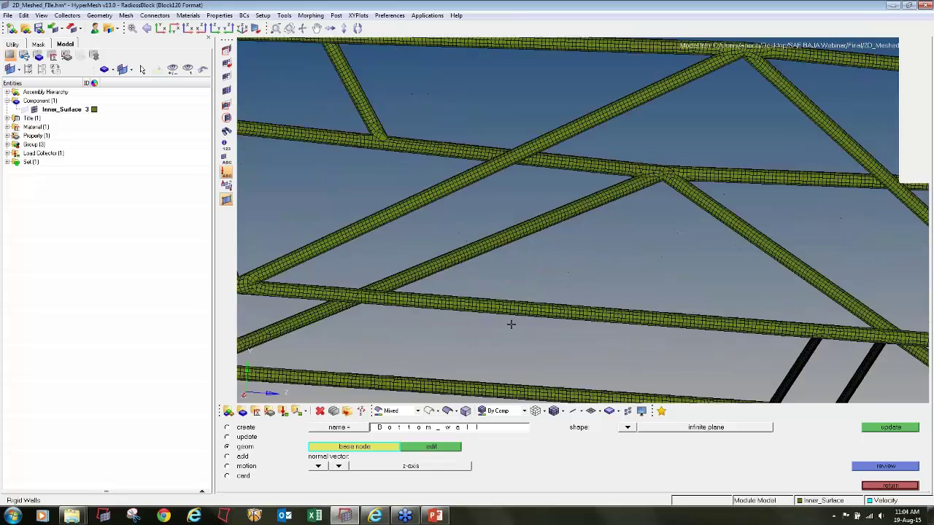
pyautogui.click(511, 292)
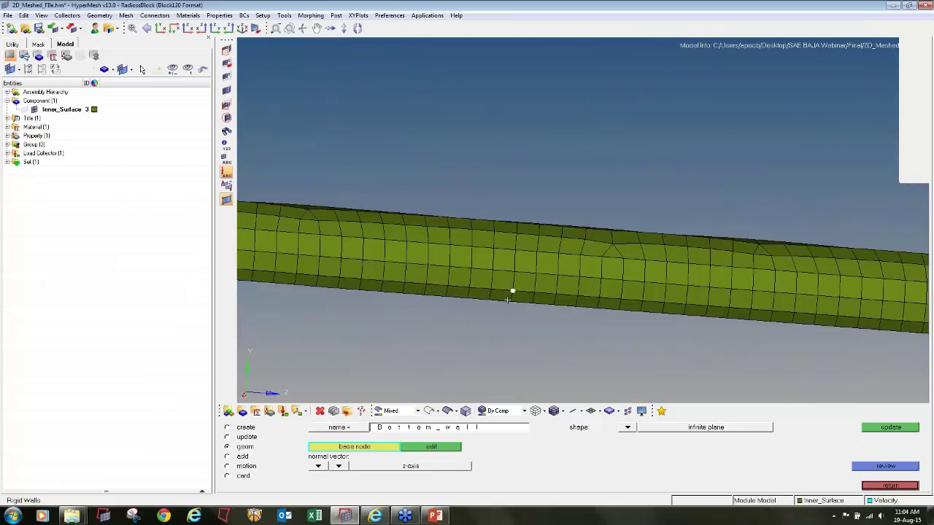
pyautogui.click(432, 447)
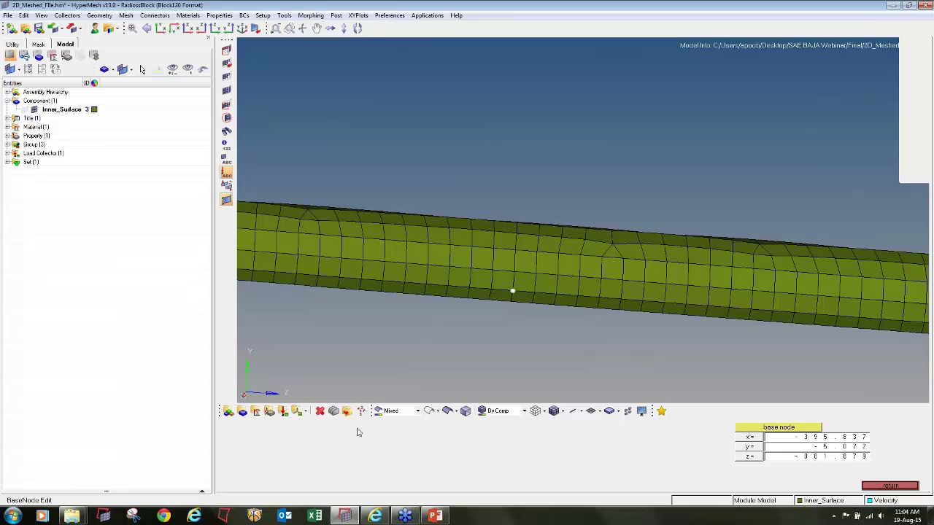
pyautogui.click(811, 448)
pyautogui.press('BackSpace')
pyautogui.write('1')
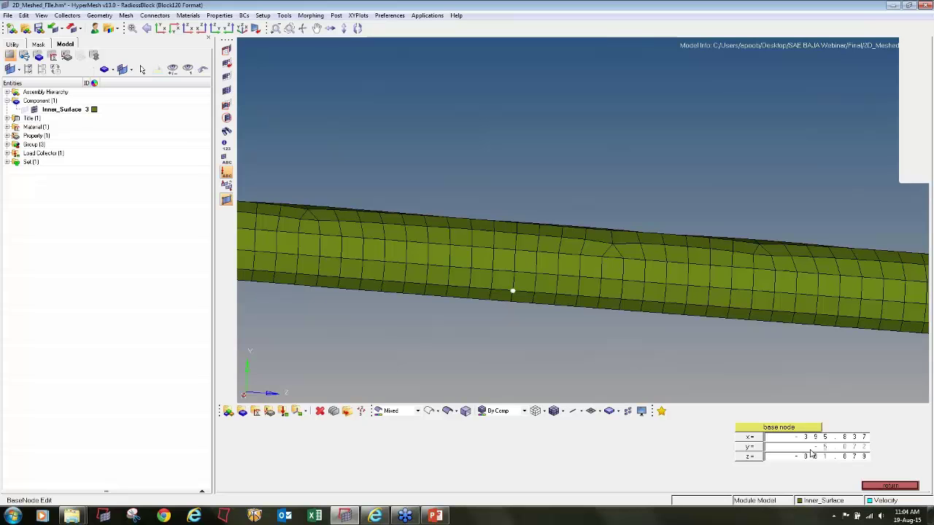
pyautogui.click(905, 489)
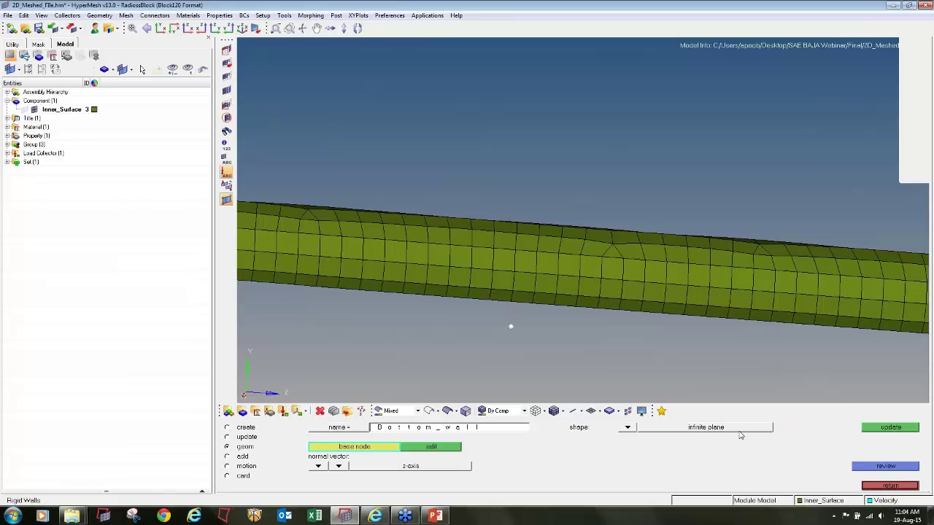
# Set Bottom_wall's normal vector to the y-axis and update the infinite plane geometry
pyautogui.click(339, 466)
pyautogui.click(332, 452)
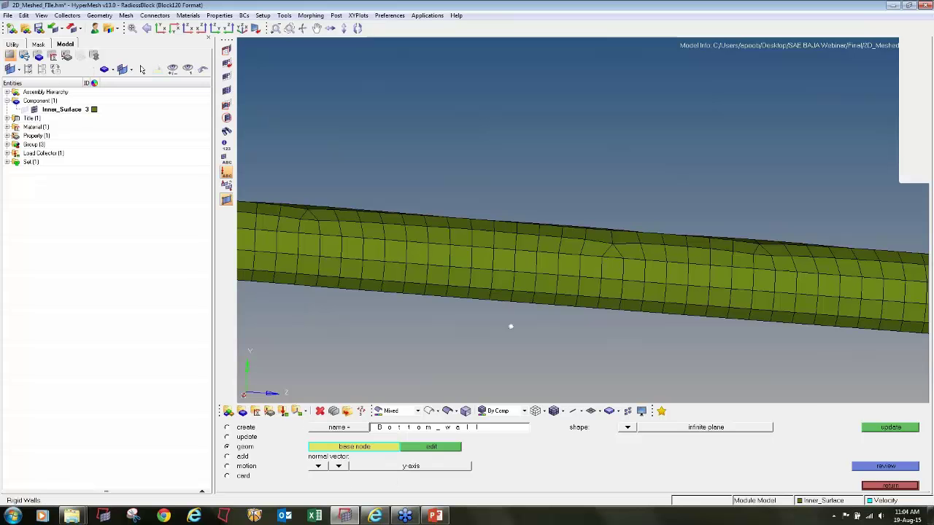
pyautogui.click(890, 427)
# Examine Bottom_wall's plane and normal direction relative to the cage's lower tubes from the side and the front
pyautogui.scroll(-10, 483, 322)
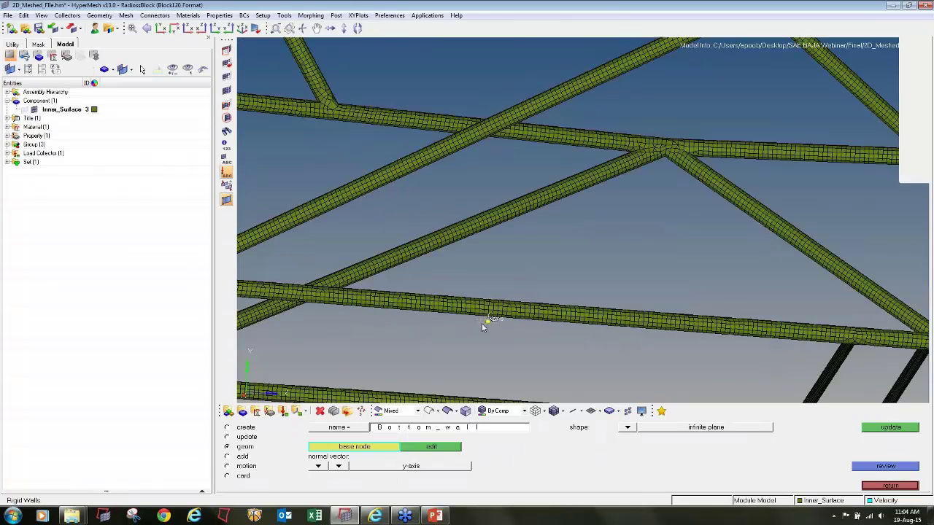
pyautogui.scroll(-4, 425, 361)
pyautogui.keyDown('ctrl'); pyautogui.moveTo(438, 356); pyautogui.dragTo(545, 349); pyautogui.keyUp('ctrl')
pyautogui.scroll(15, 443, 313)
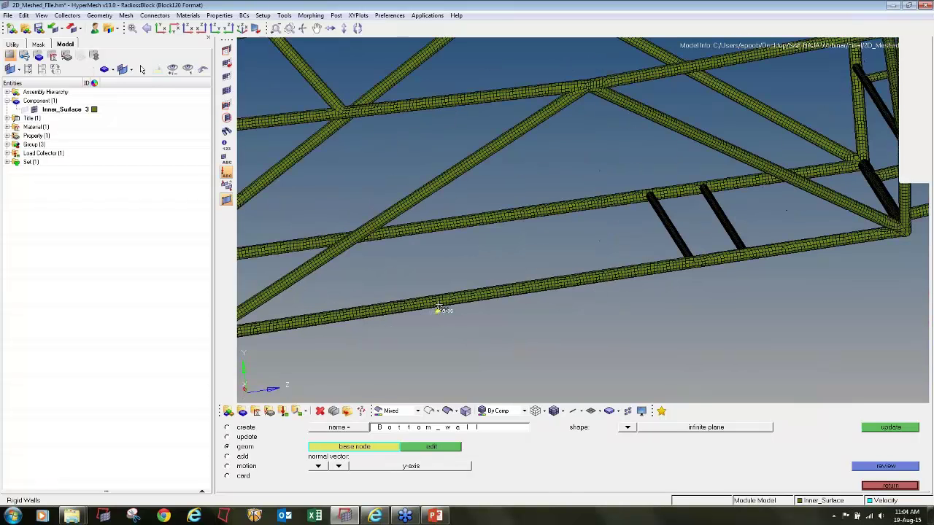
pyautogui.moveTo(635, 315)
pyautogui.keyDown('ctrl'); pyautogui.mouseDown()
pyautogui.moveTo(671, 328)
pyautogui.moveTo(638, 349)
pyautogui.moveTo(438, 323)
pyautogui.moveTo(446, 333)
pyautogui.mouseUp(); pyautogui.keyUp('ctrl')
pyautogui.scroll(-5, 446, 333)
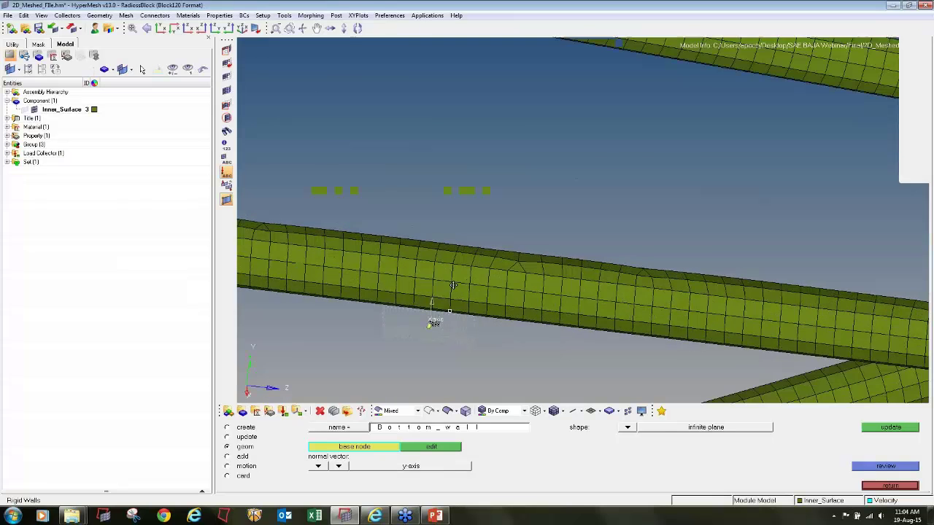
pyautogui.click(160, 28)
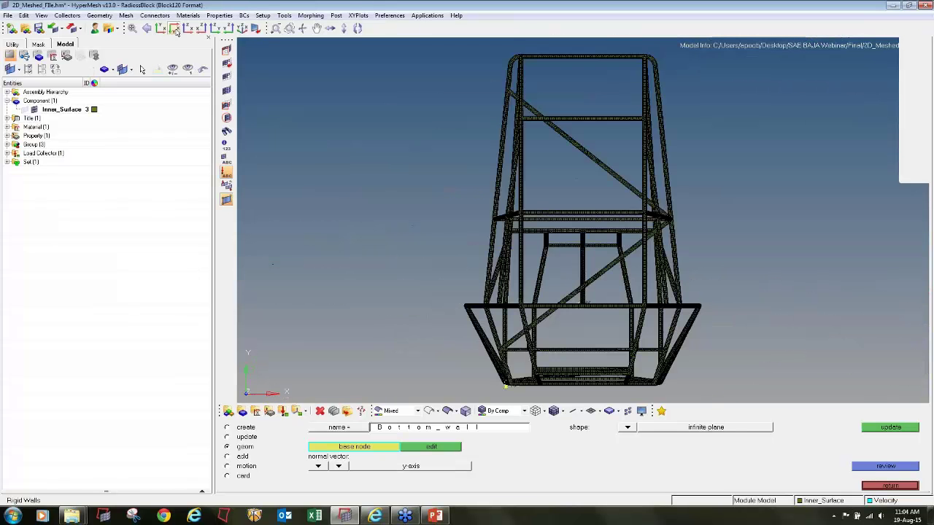
pyautogui.scroll(10, 490, 341)
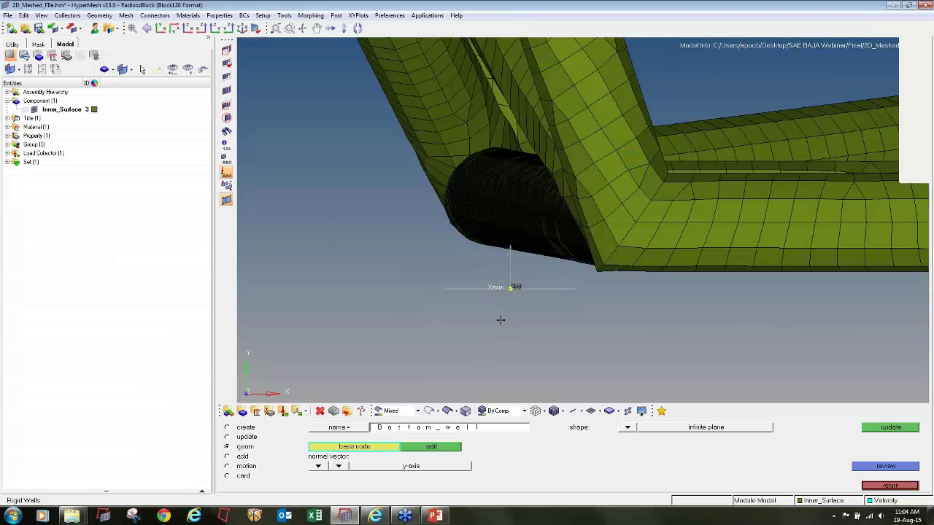
pyautogui.scroll(-10, 500, 318)
pyautogui.keyDown('ctrl'); pyautogui.moveTo(501, 318); pyautogui.dragTo(511, 347); pyautogui.keyUp('ctrl')
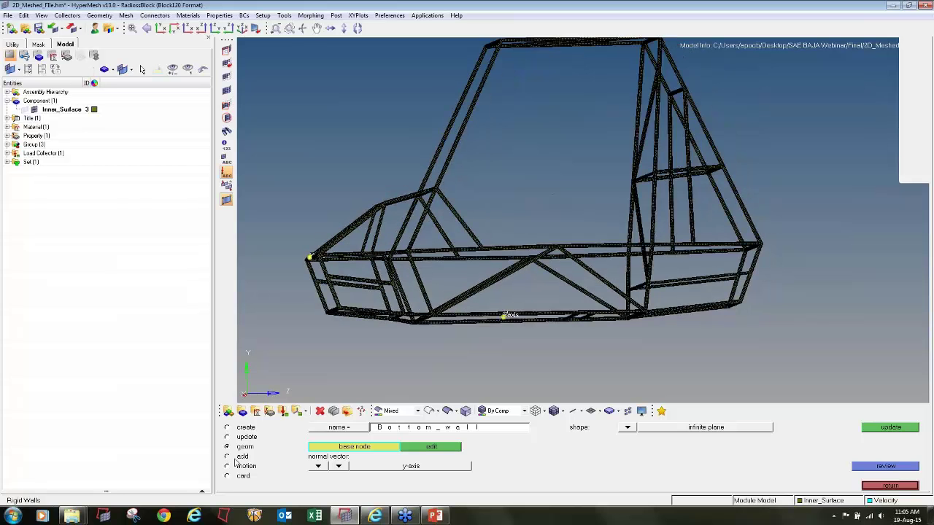
# Select all nodes as slaves for Bottom_wall and exclude the wall's own base node from the selection
pyautogui.click(235, 460)
pyautogui.click(469, 448)
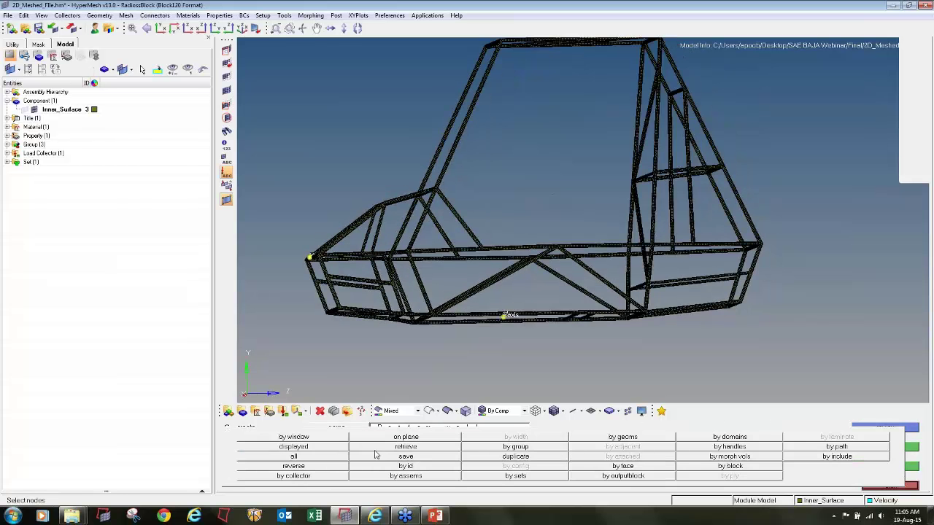
pyautogui.click(330, 458)
pyautogui.keyDown('ctrl'); pyautogui.moveTo(491, 298); pyautogui.dragTo(510, 321); pyautogui.keyUp('ctrl')
pyautogui.keyDown('ctrl'); pyautogui.scroll(2, 511, 321); pyautogui.keyUp('ctrl')
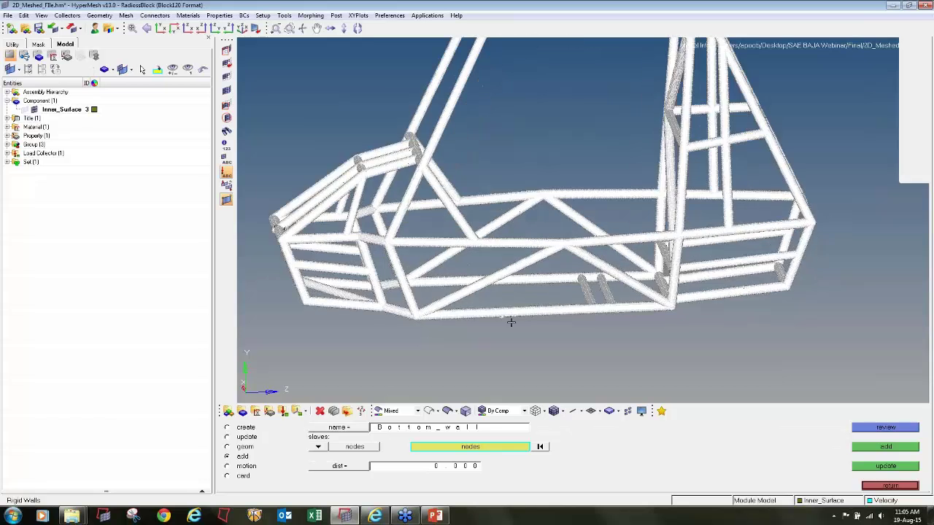
pyautogui.scroll(10, 503, 317)
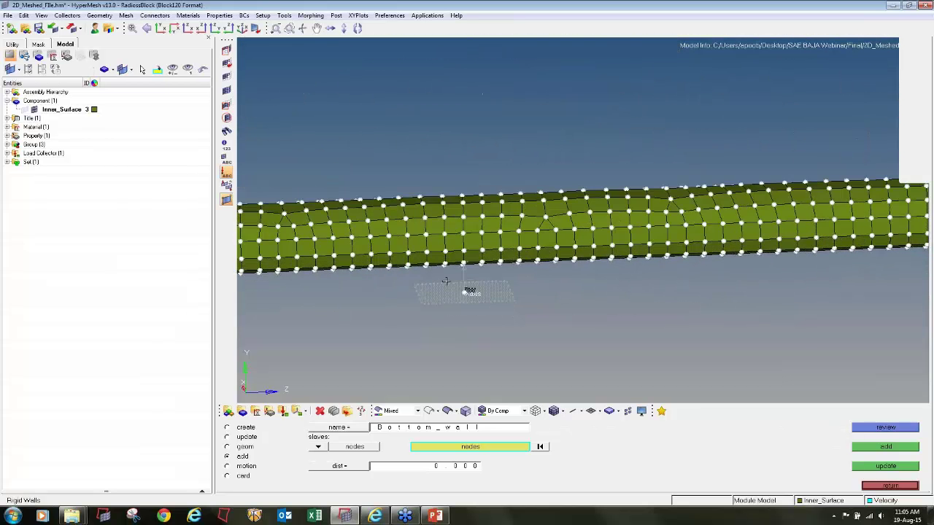
pyautogui.scroll(4, 446, 281)
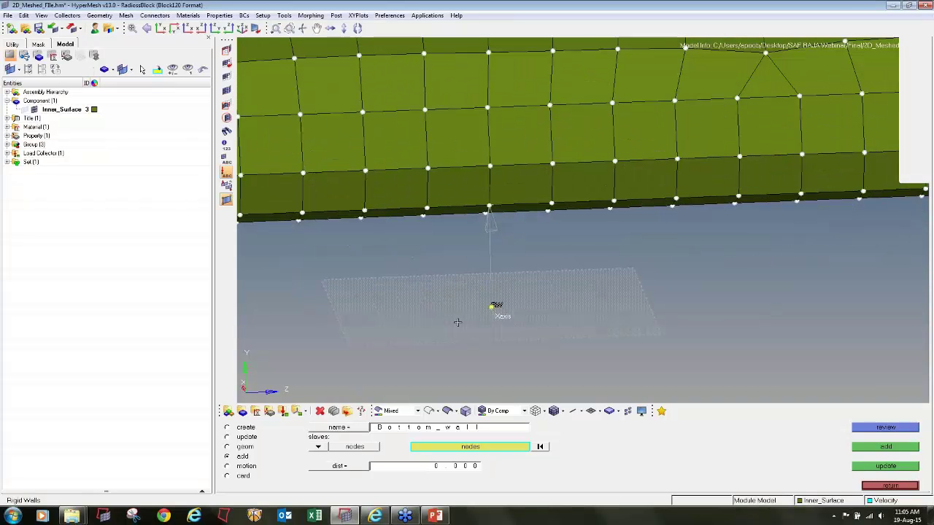
pyautogui.scroll(-8, 458, 322)
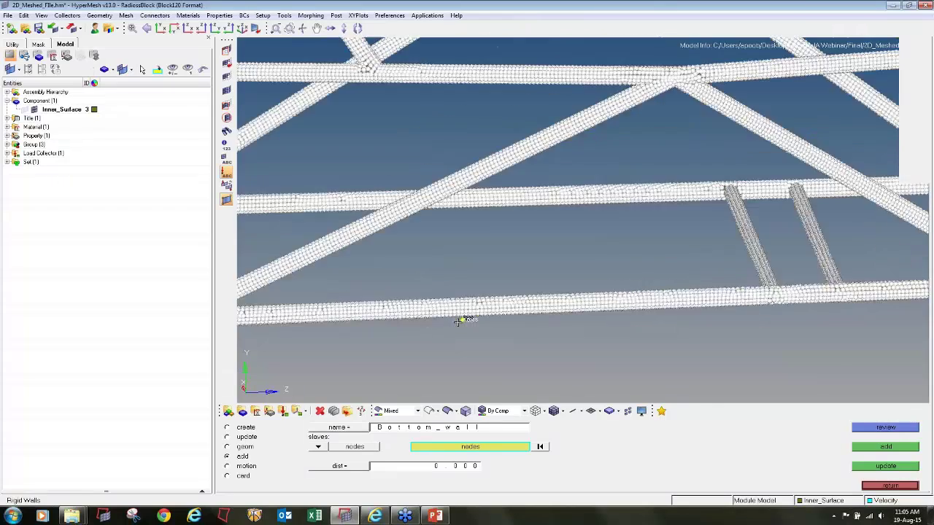
# Exclude Front_wall's base node at the cage's nose from the selection and add the remaining nodes as Bottom_wall's slaves
pyautogui.keyDown('ctrl'); pyautogui.scroll(-4, 458, 322); pyautogui.keyUp('ctrl')
pyautogui.keyDown('ctrl'); pyautogui.moveTo(475, 341); pyautogui.dragTo(689, 344, button='right'); pyautogui.keyUp('ctrl')
pyautogui.keyDown('ctrl'); pyautogui.scroll(5, 358, 207); pyautogui.keyUp('ctrl')
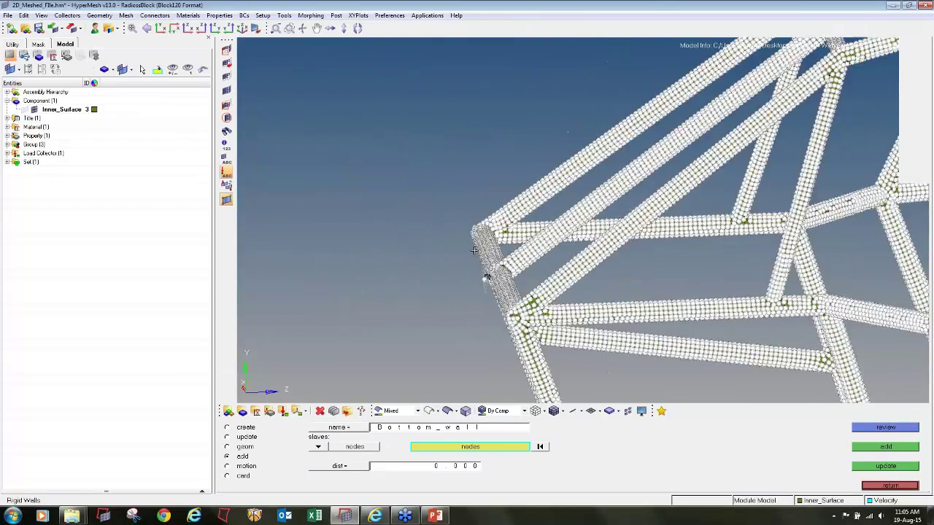
pyautogui.scroll(6, 475, 251)
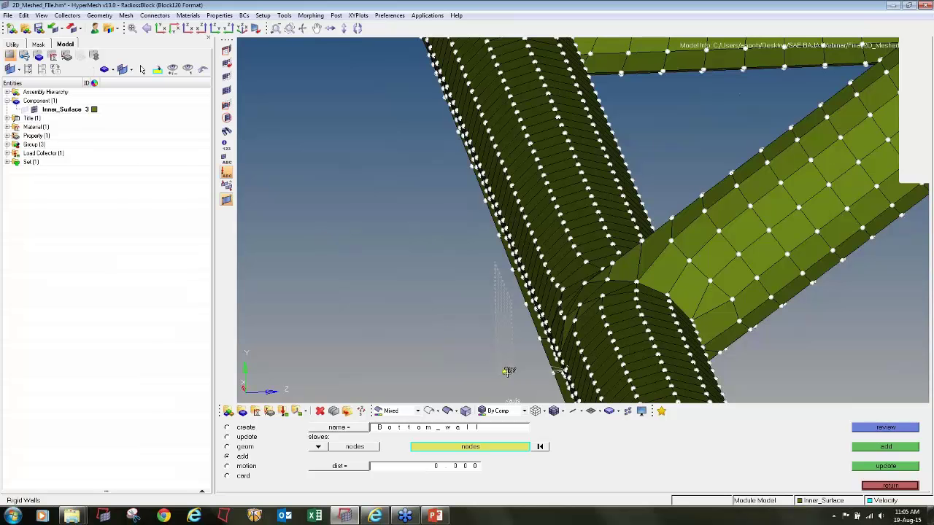
pyautogui.scroll(-6, 504, 368)
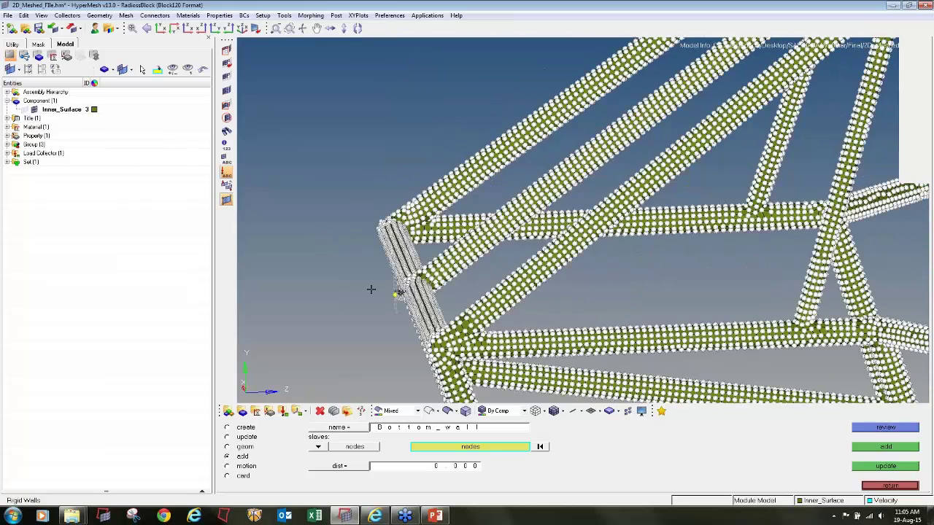
pyautogui.scroll(-3, 371, 290)
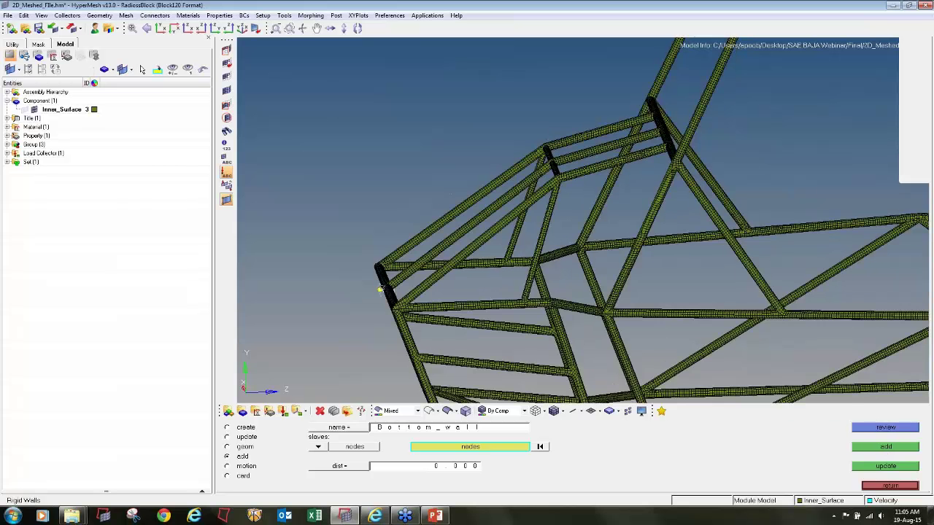
pyautogui.scroll(-5, 385, 190)
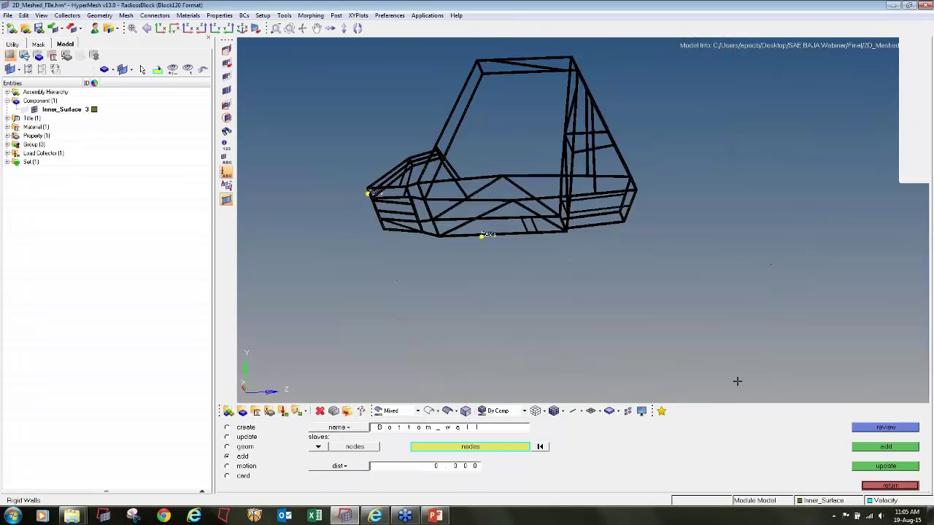
# Review Bottom_wall's slave nodes on the model, check its RWALL card settings and leave the rigid walls panel
pyautogui.click(884, 429)
pyautogui.scroll(5, 485, 321)
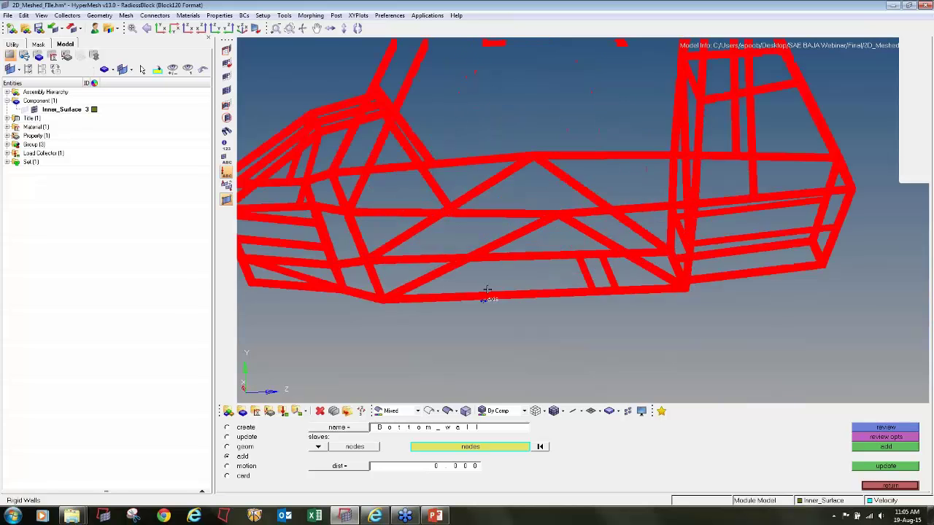
pyautogui.scroll(-5, 485, 334)
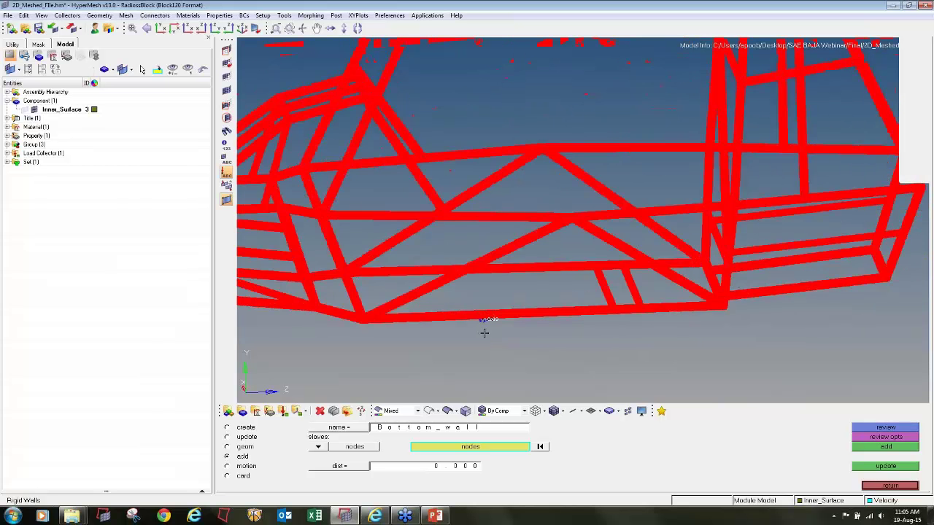
pyautogui.click(244, 477)
pyautogui.click(871, 446)
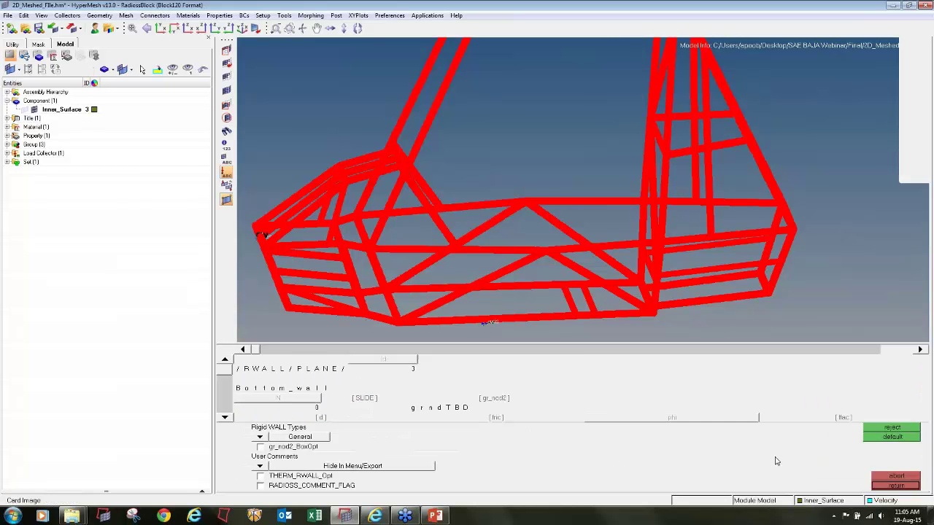
pyautogui.scroll(-2, 495, 421)
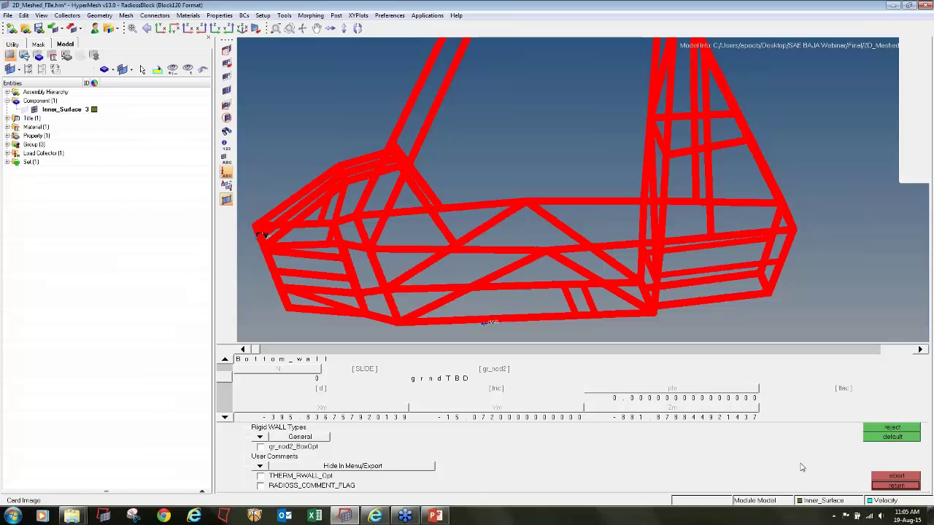
pyautogui.click(880, 487)
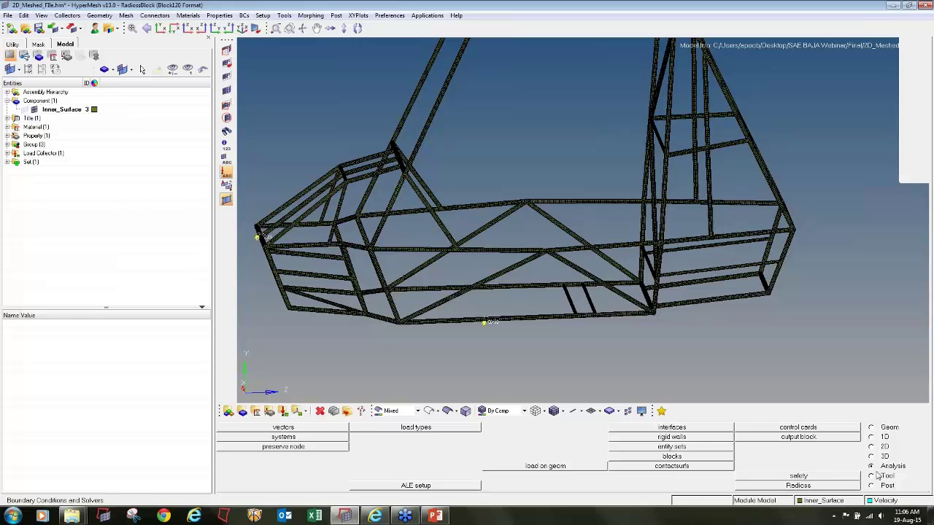
# Add the ENG_RUN control card to the deck and enter the run's stop time Tstop
pyautogui.click(825, 432)
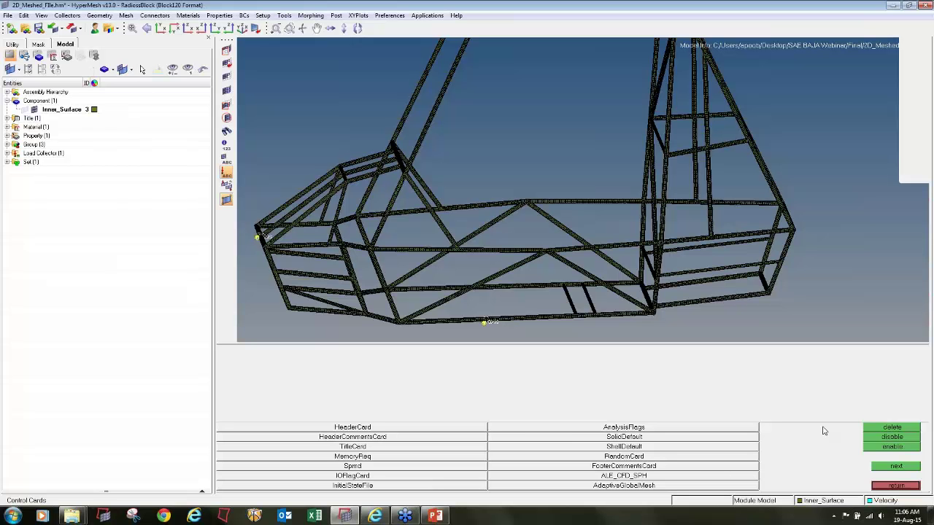
pyautogui.click(878, 467)
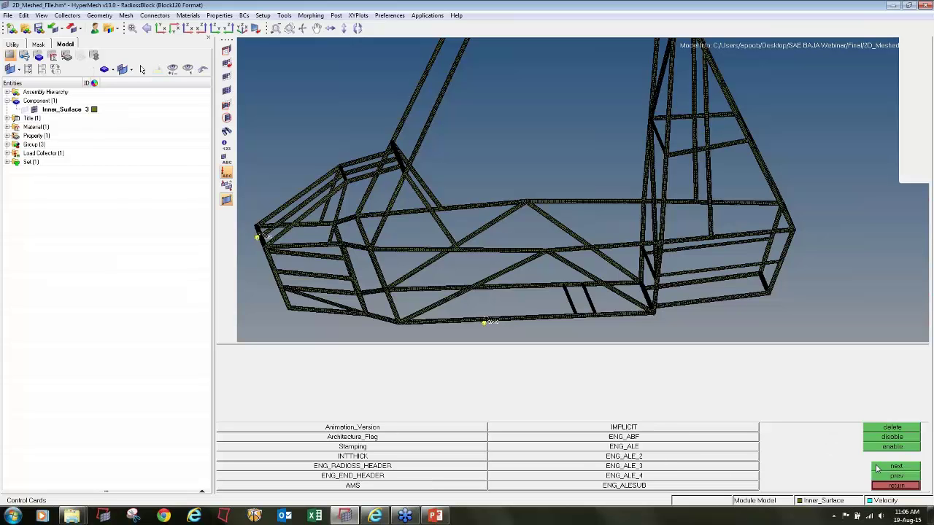
pyautogui.click(878, 468)
pyautogui.click(884, 476)
pyautogui.click(884, 468)
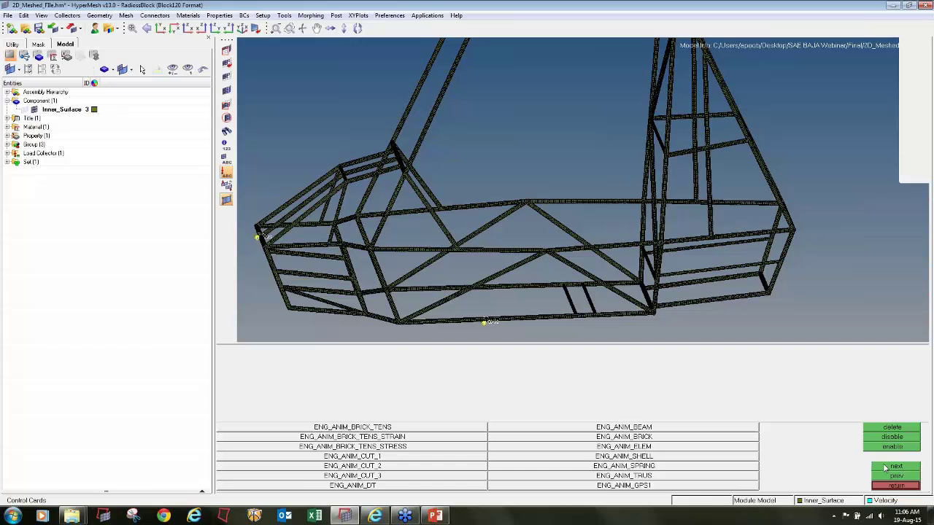
pyautogui.click(885, 467)
pyautogui.click(885, 468)
pyautogui.click(885, 468)
pyautogui.click(885, 468)
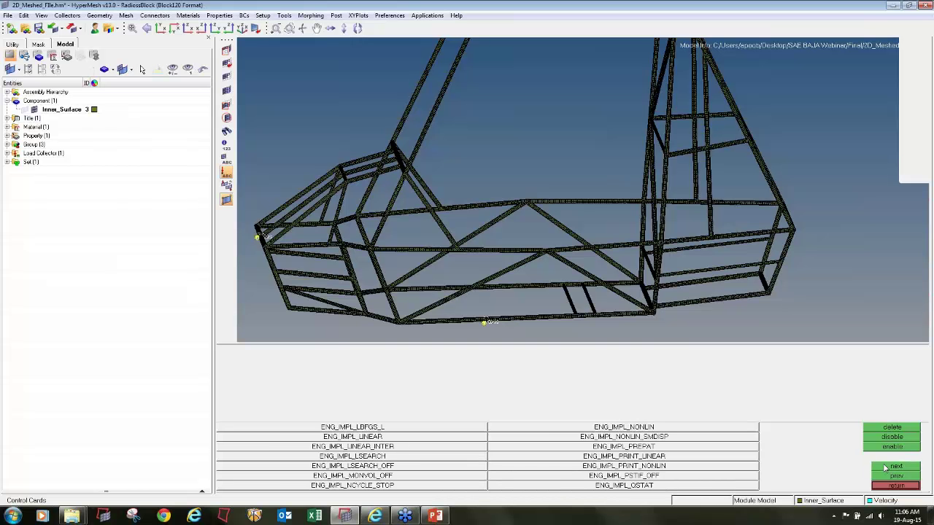
pyautogui.click(885, 468)
pyautogui.click(885, 468)
pyautogui.click(885, 468)
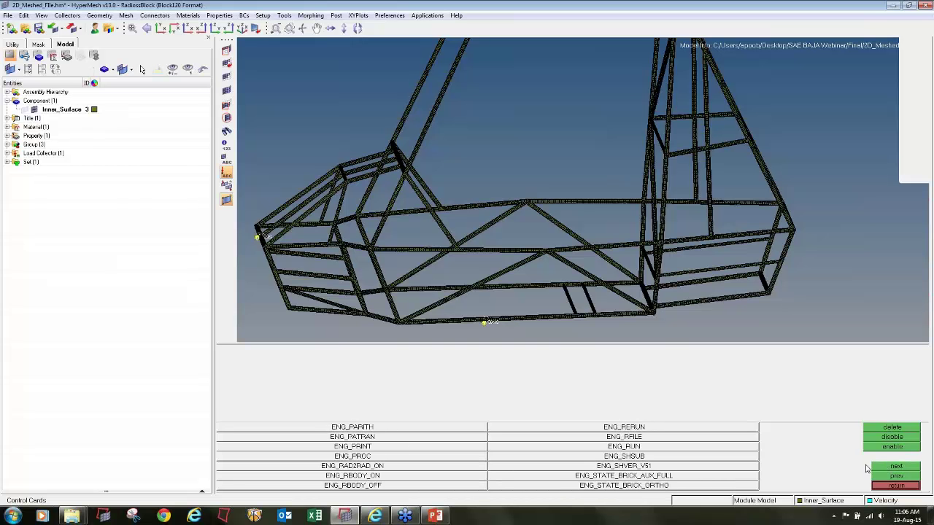
pyautogui.click(613, 446)
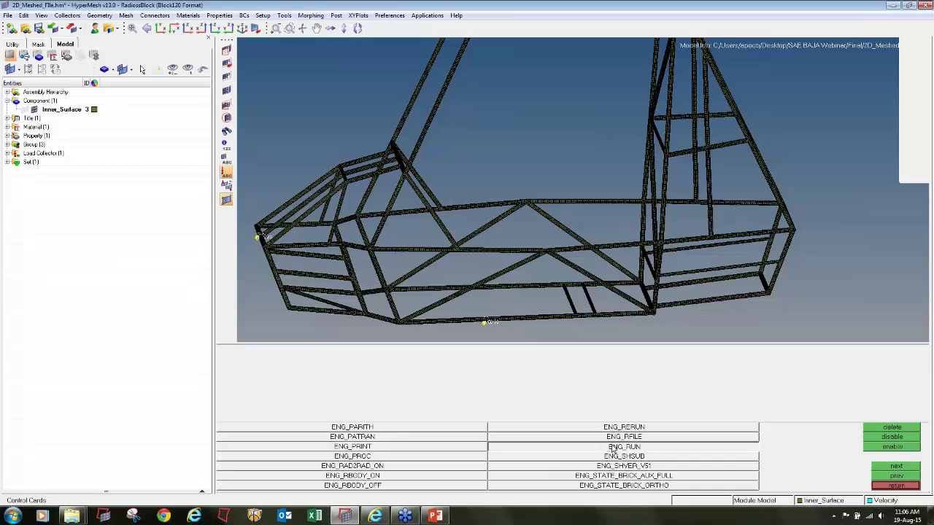
pyautogui.click(365, 378)
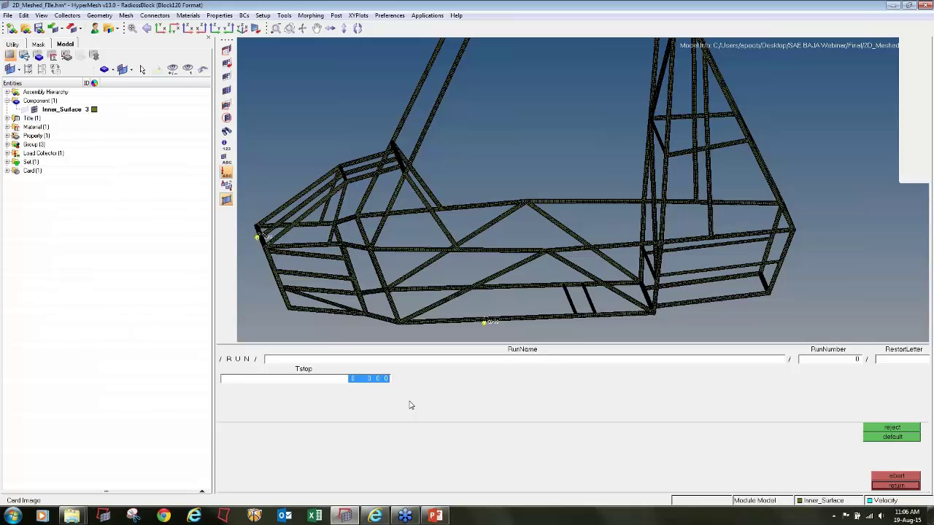
pyautogui.write('0.')
pyautogui.click(371, 378)
pyautogui.click(407, 390)
pyautogui.click(896, 485)
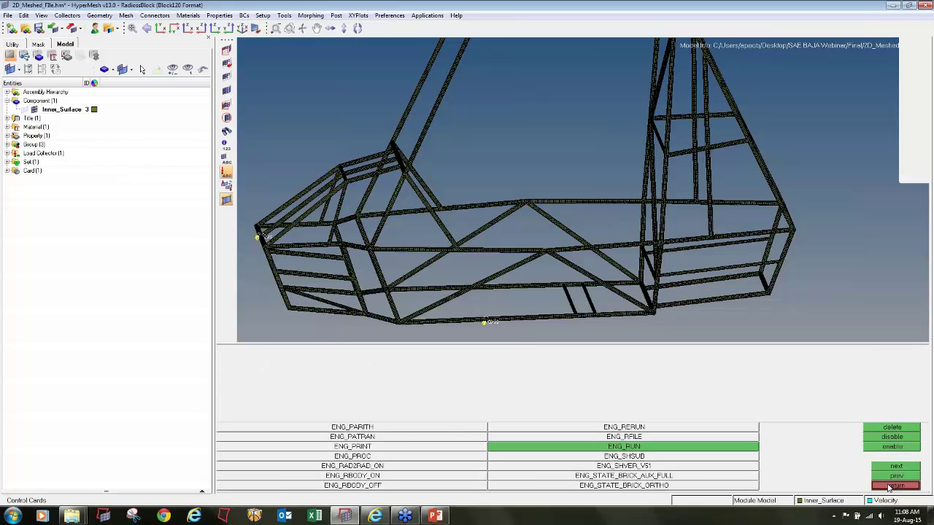
# Add the ENG_ANIM_DT control card with a Tfreq of 0.001 for the animation output
pyautogui.click(889, 477)
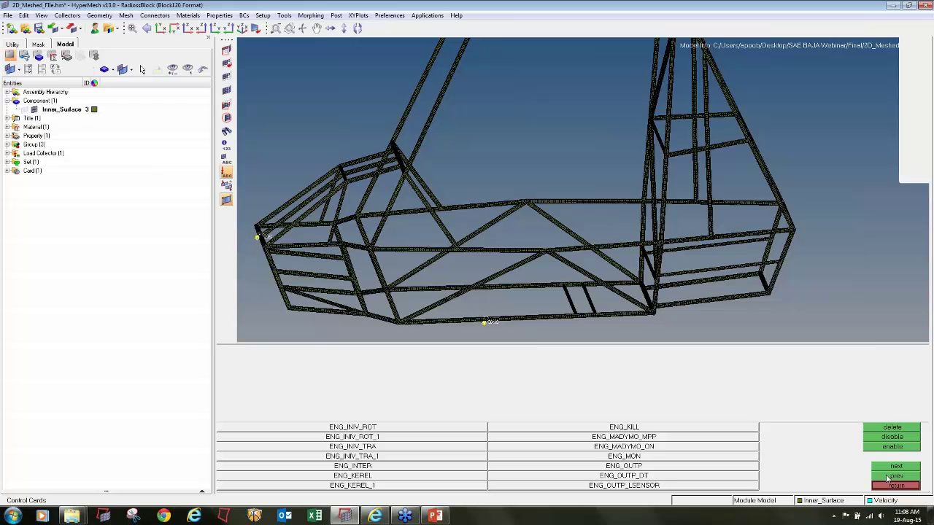
pyautogui.click(889, 476)
pyautogui.click(889, 476)
pyautogui.click(889, 476)
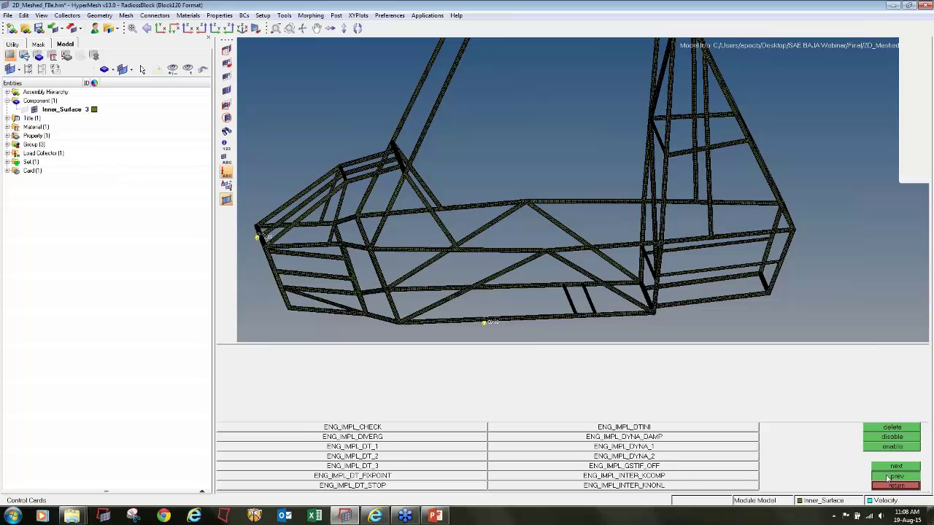
pyautogui.click(888, 477)
pyautogui.click(889, 477)
pyautogui.click(889, 476)
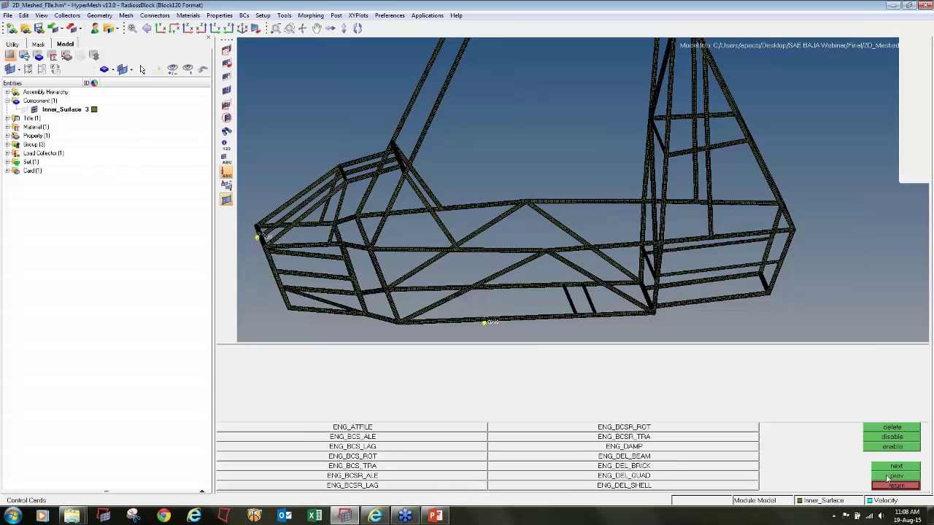
pyautogui.click(889, 477)
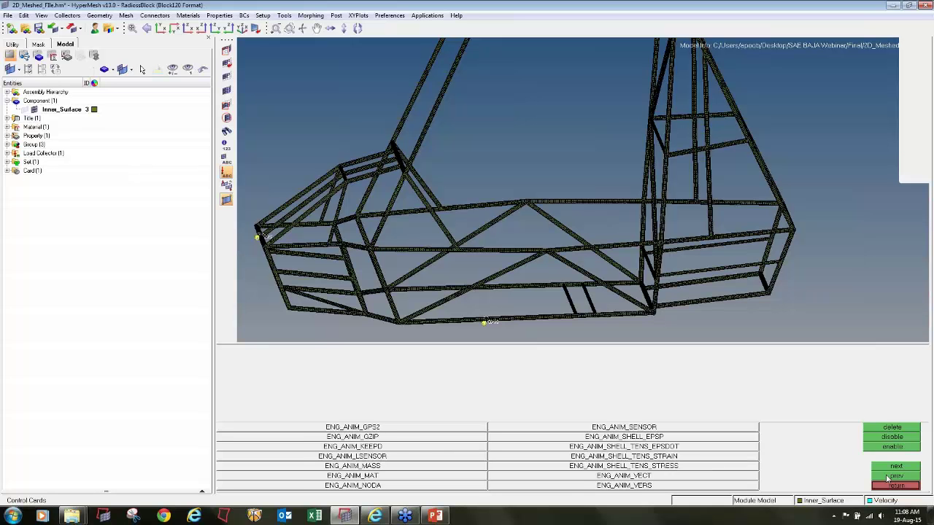
pyautogui.click(889, 477)
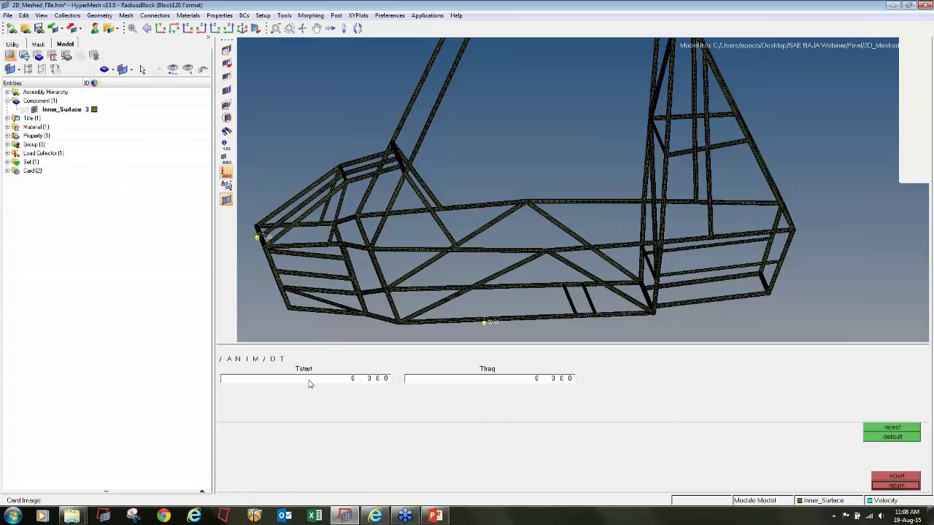
pyautogui.click(472, 386)
pyautogui.write('0.')
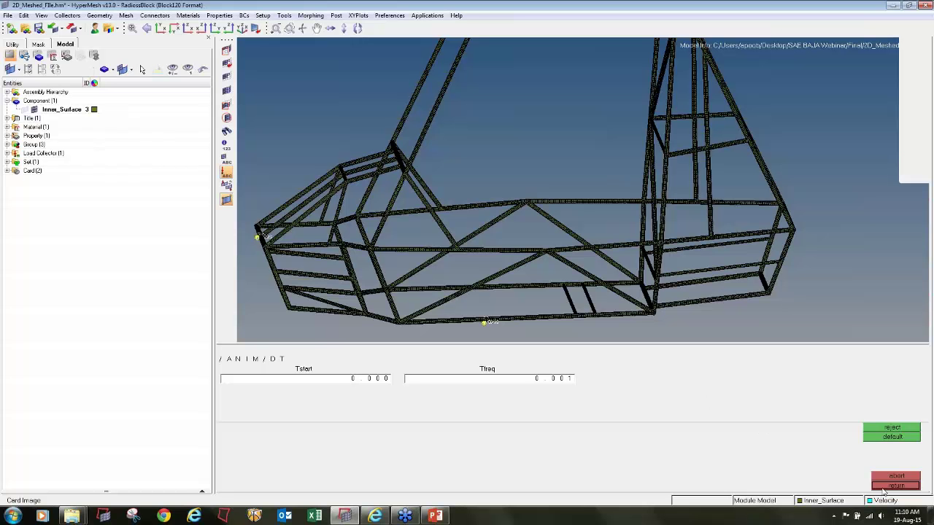
pyautogui.click(883, 487)
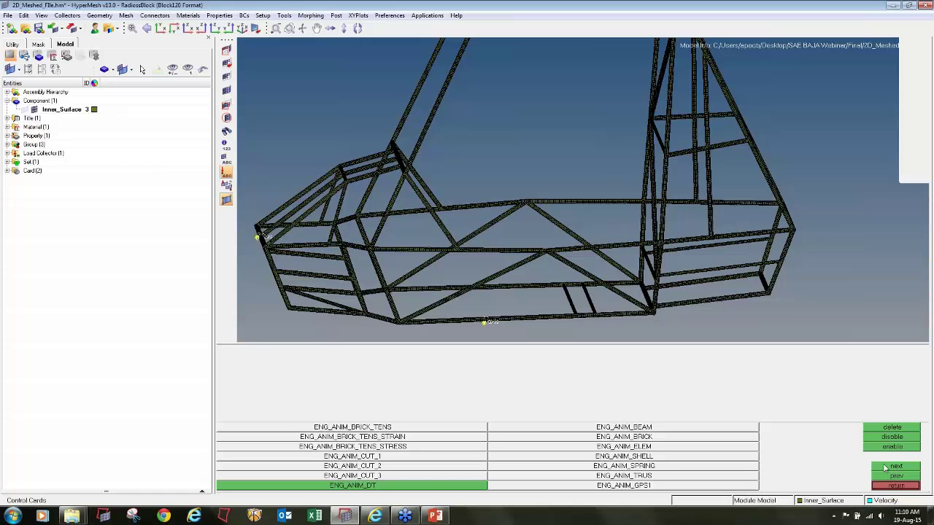
# Add the ENG_ANIM_ELEM control card with EPSP, VONM and HOURG element results enabled
pyautogui.click(626, 447)
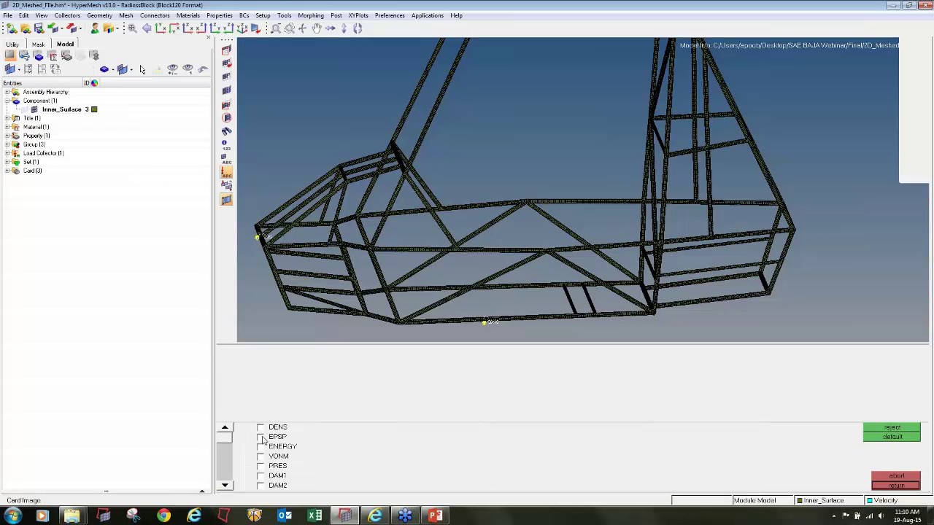
pyautogui.click(262, 438)
pyautogui.click(261, 457)
pyautogui.click(225, 486)
pyautogui.click(226, 486)
pyautogui.click(225, 486)
pyautogui.click(225, 486)
pyautogui.click(226, 486)
pyautogui.click(225, 486)
pyautogui.click(225, 486)
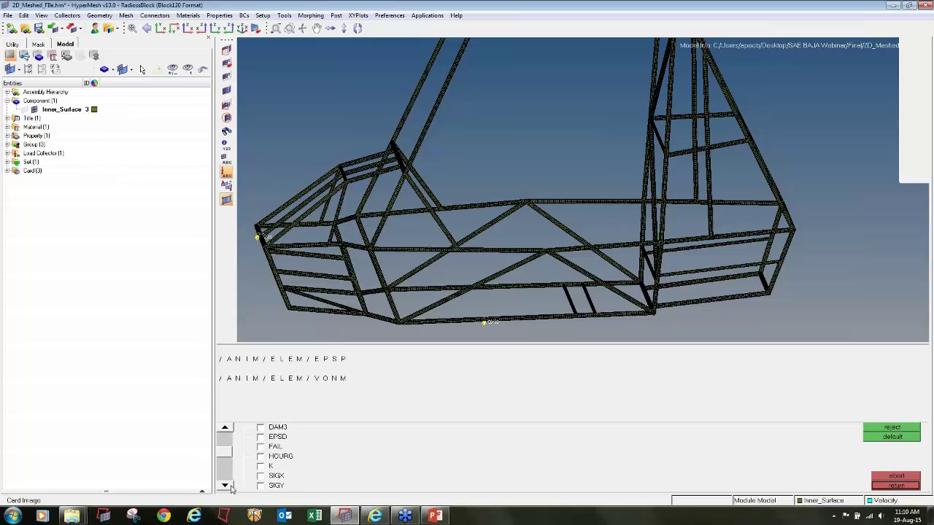
pyautogui.click(261, 457)
pyautogui.click(905, 486)
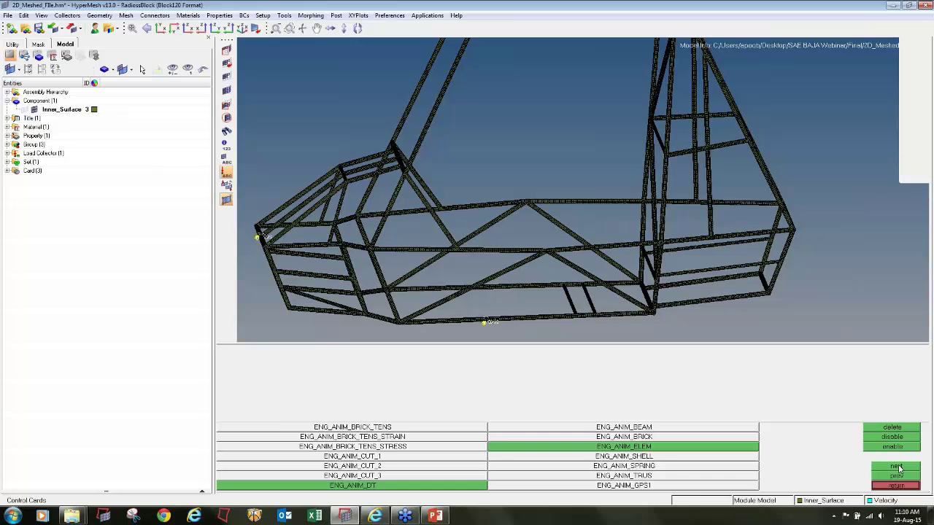
# Add the ENG_TFILE control card, enter its time history output frequency and leave the control cards
pyautogui.click(897, 467)
pyautogui.click(896, 467)
pyautogui.click(897, 467)
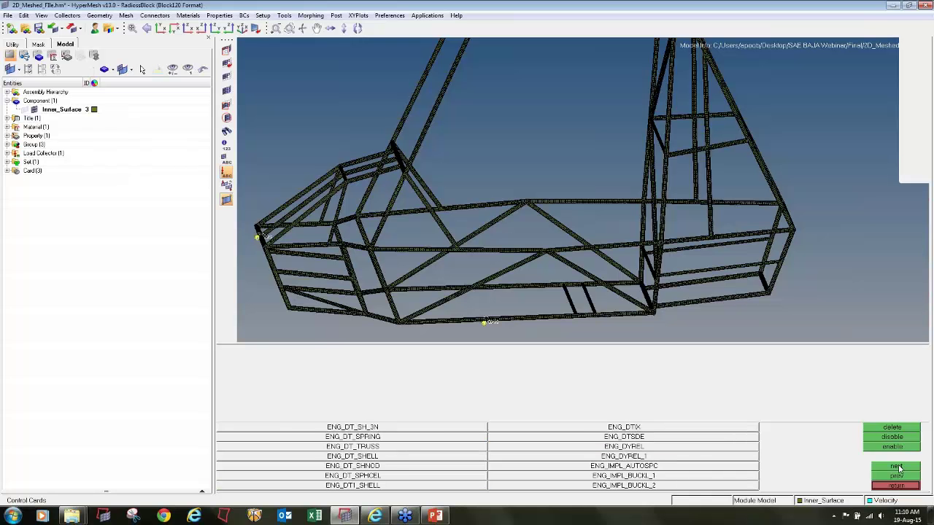
pyautogui.click(897, 467)
pyautogui.click(897, 467)
pyautogui.click(896, 467)
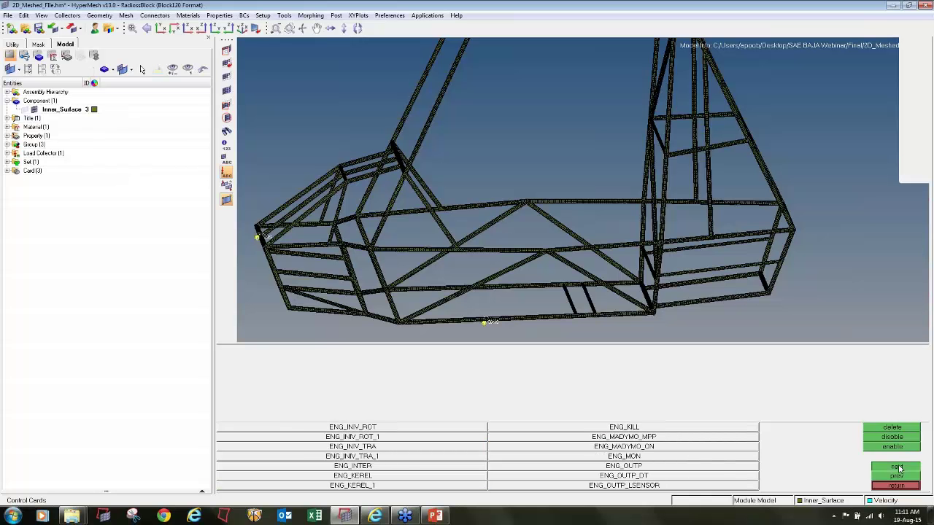
pyautogui.click(897, 468)
pyautogui.click(897, 467)
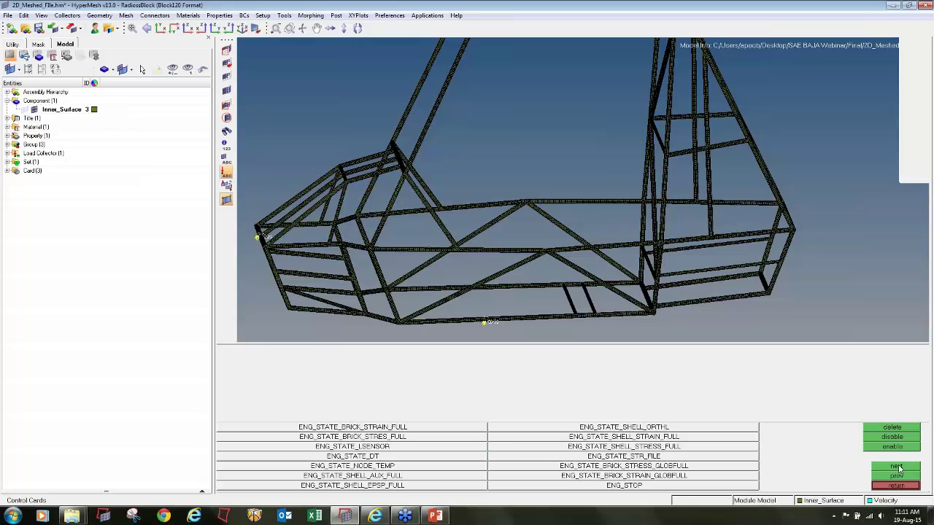
pyautogui.click(897, 467)
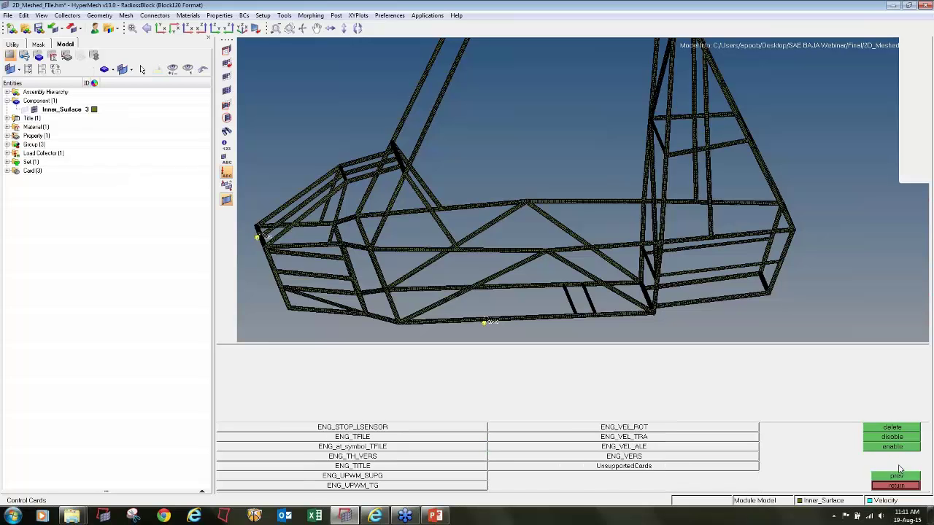
pyautogui.click(374, 437)
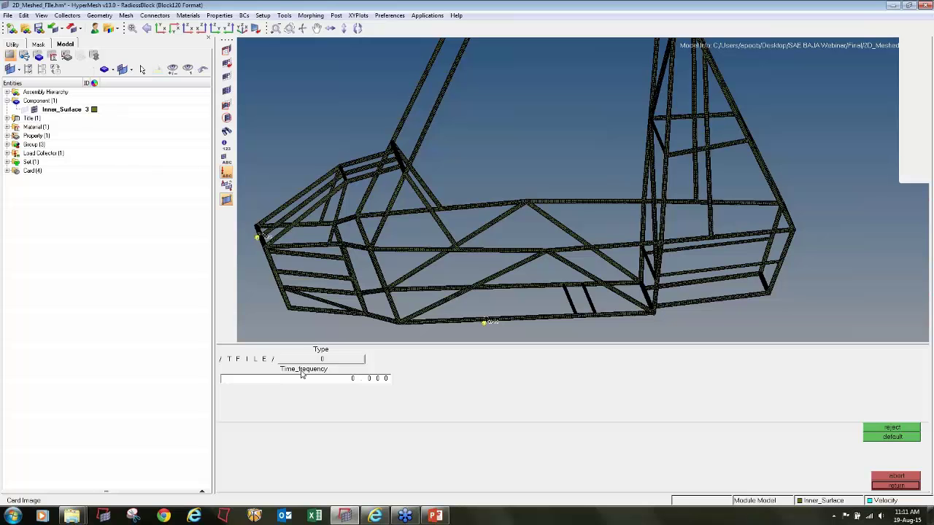
pyautogui.click(324, 381)
pyautogui.write('01')
pyautogui.press('Return')
pyautogui.click(383, 379)
pyautogui.click(876, 486)
pyautogui.click(875, 486)
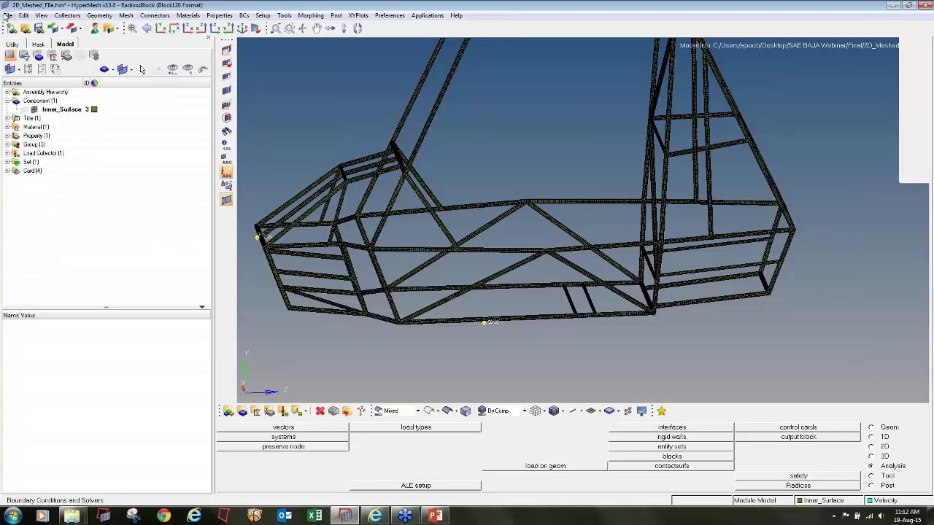
# Save the model as 2D_Meshed_FIle.hm in a new folder named Dynamics inside the SAE BAJA Webinar folder
pyautogui.click(6, 15)
pyautogui.click(22, 64)
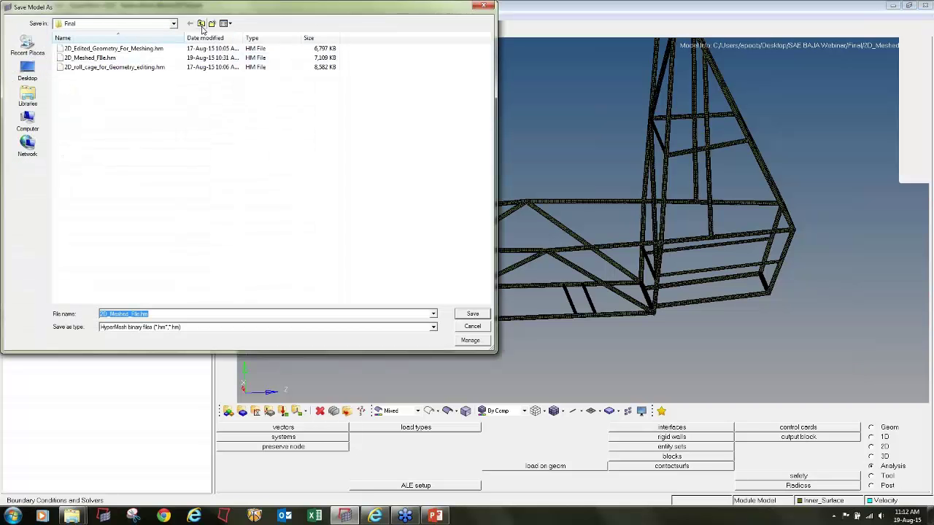
pyautogui.click(201, 24)
pyautogui.click(211, 23)
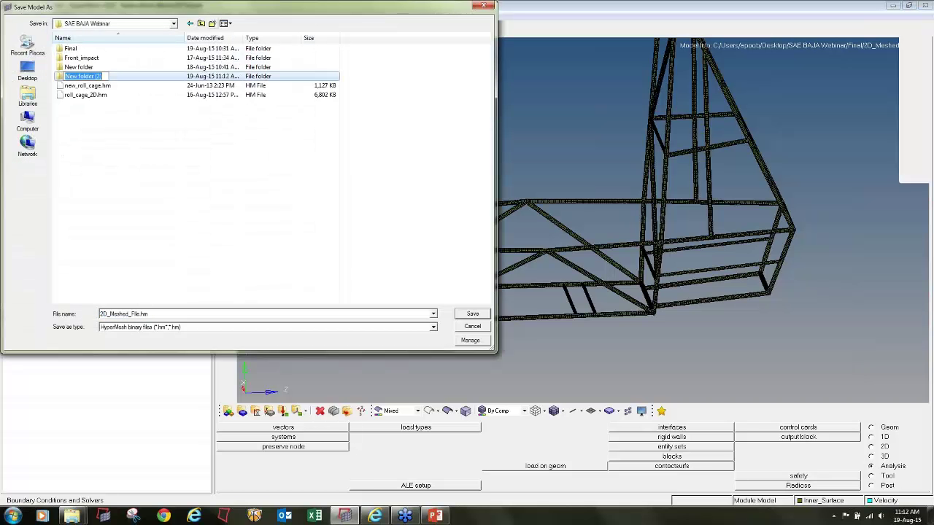
pyautogui.write('Dynamics')
pyautogui.press('Return')
pyautogui.press('Return')
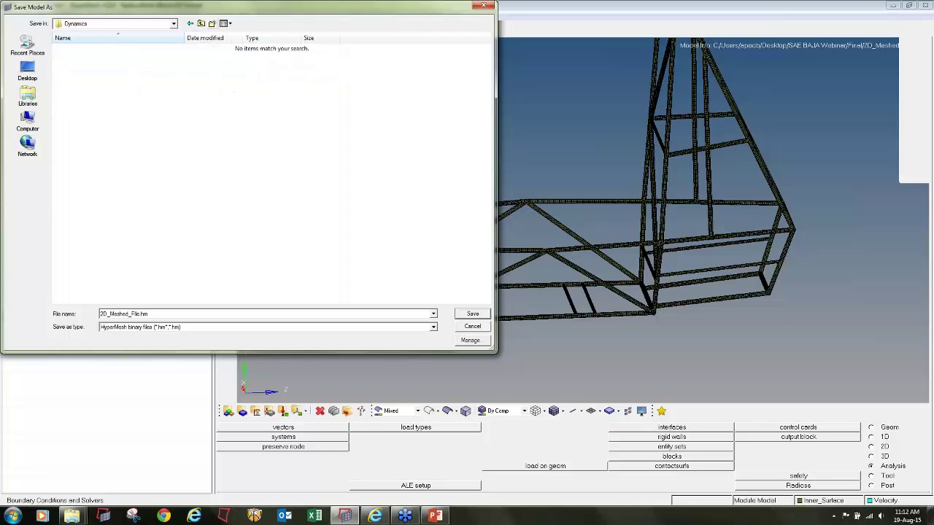
pyautogui.click(474, 315)
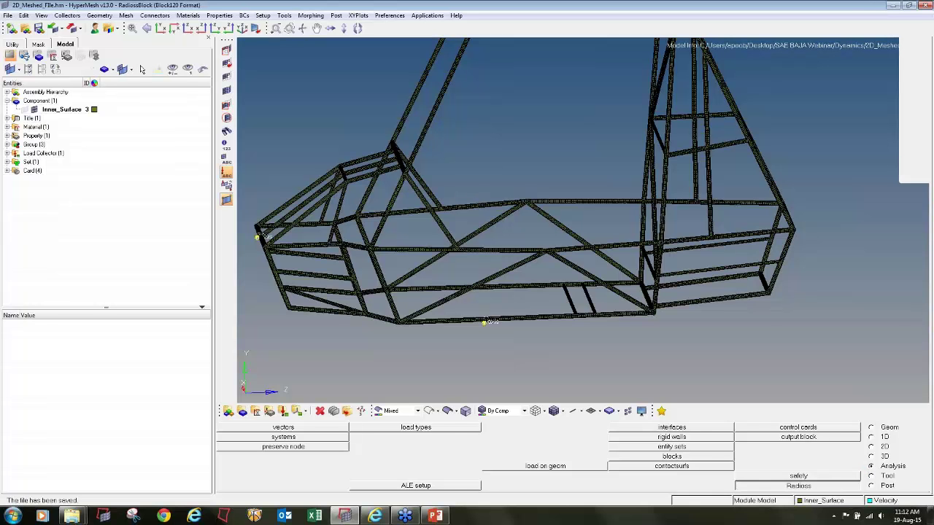
# Run the Radioss analysis of the saved model with the options -both -nthread 4
pyautogui.click(799, 486)
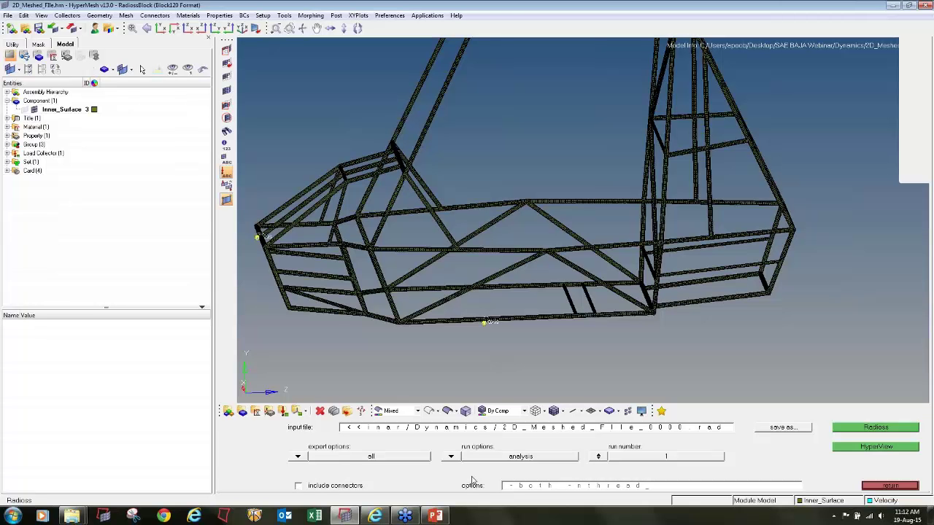
pyautogui.write('4')
pyautogui.click(878, 429)
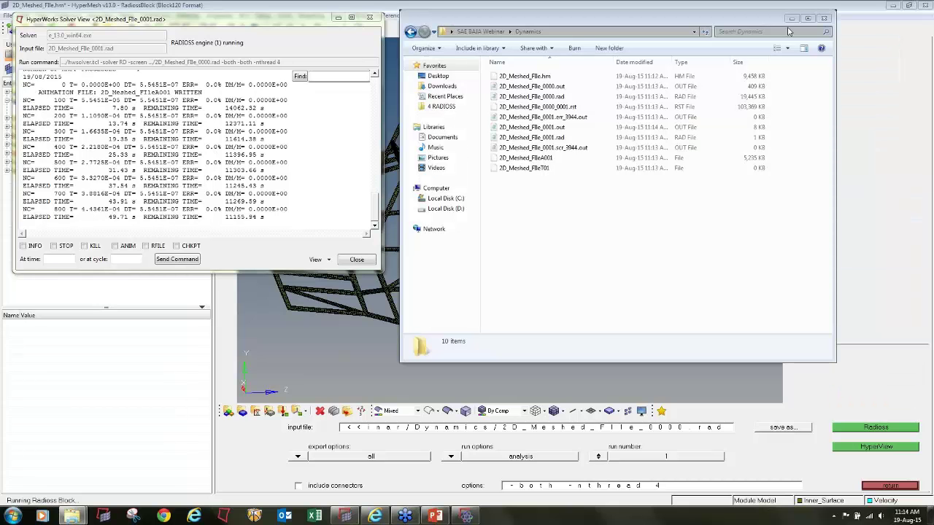
# Check the animation files in the Dynamics folder in Windows Explorer and the engine run's progress in HyperWorks Solver View
pyautogui.click(598, 215)
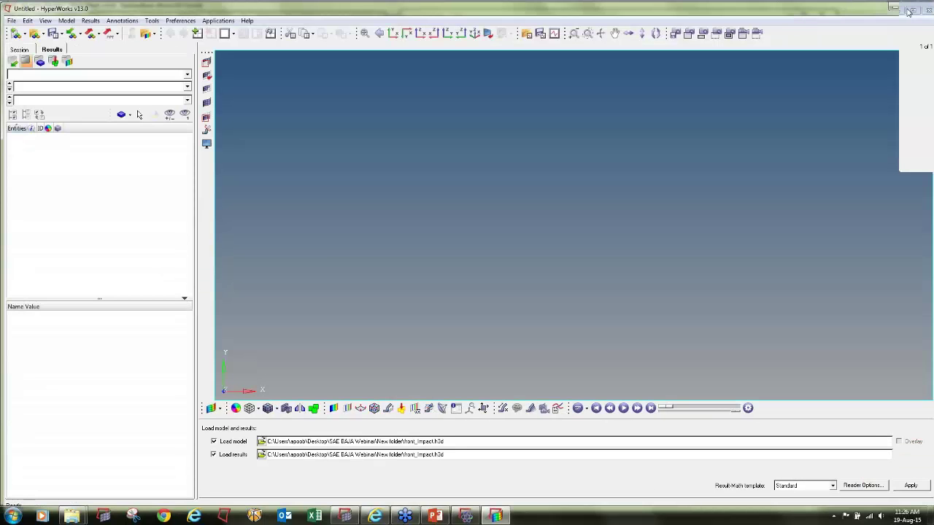
pyautogui.click(909, 11)
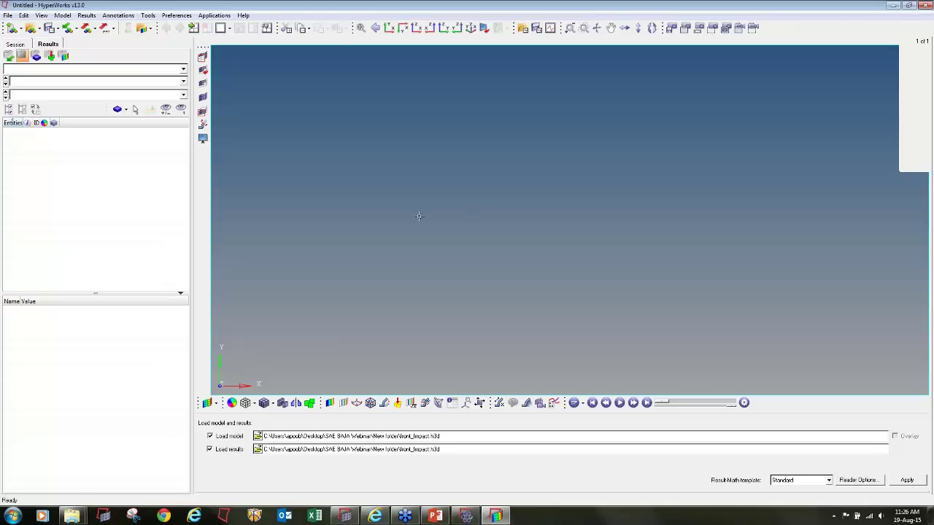
pyautogui.moveTo(72, 516)
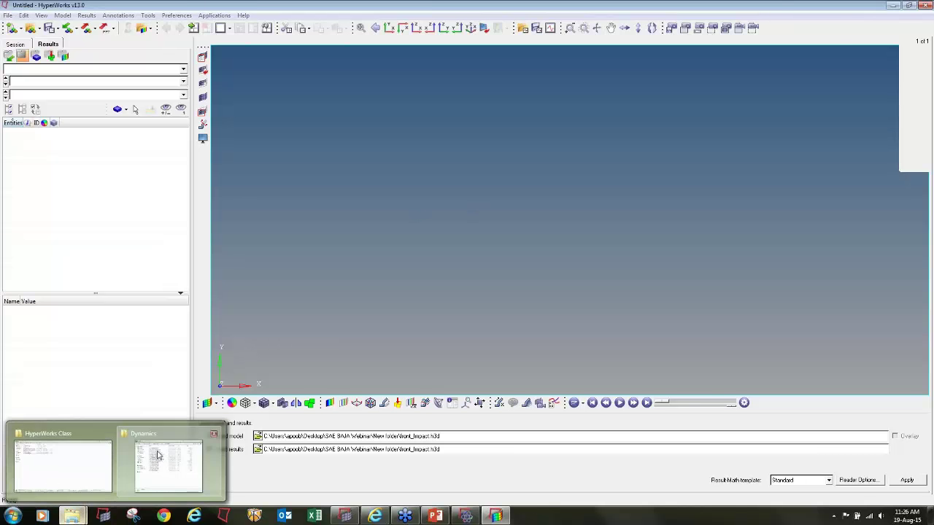
pyautogui.click(150, 471)
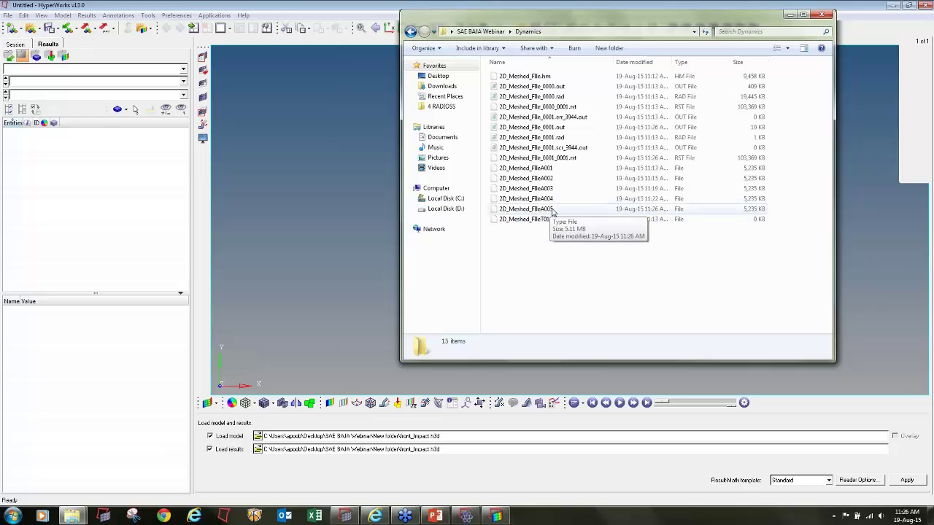
pyautogui.click(460, 517)
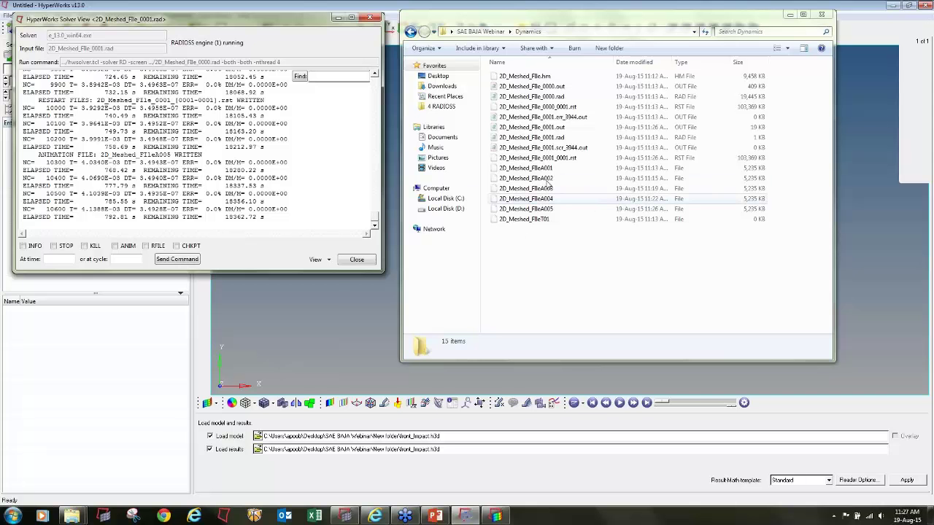
# In HyperView, load 2D_Meshed_FIleA001 as the model and 2D_Meshed_FIleA004 as the results from SAE BAJA Webinar\Dynamics
pyautogui.click(362, 339)
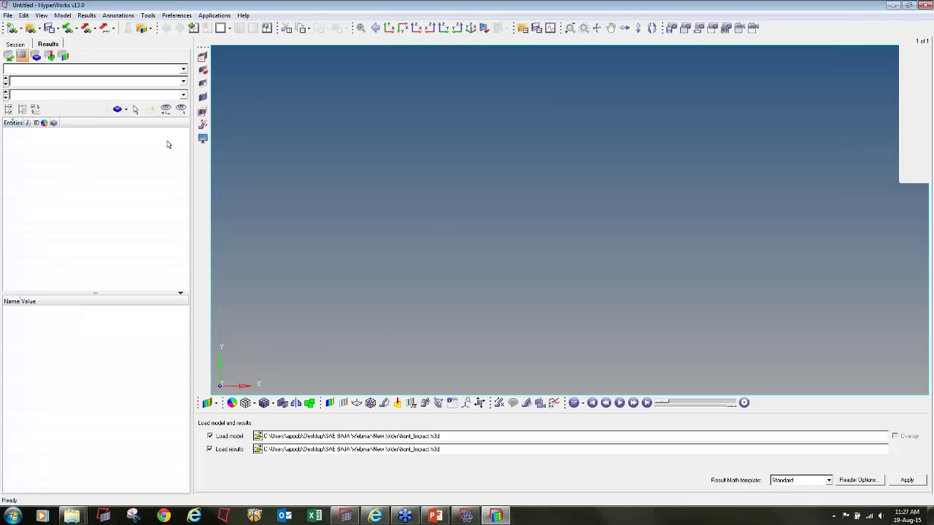
pyautogui.click(259, 436)
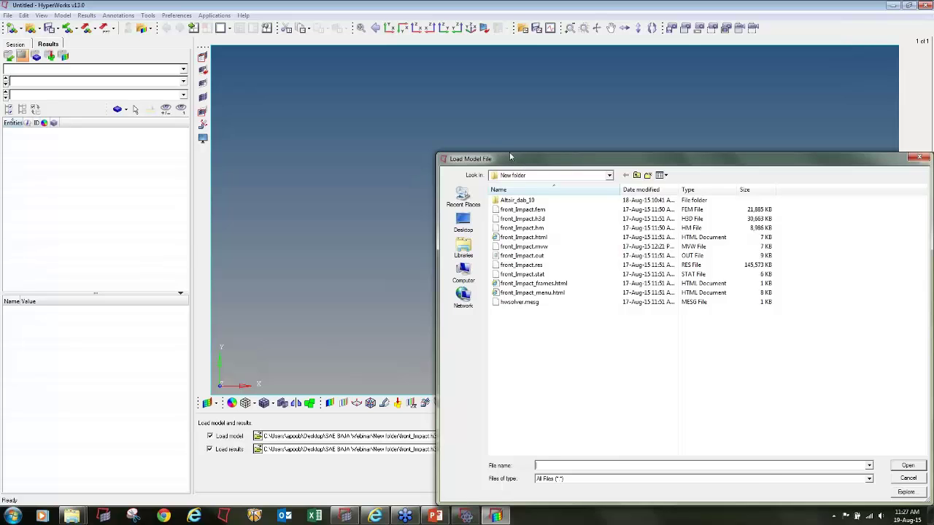
pyautogui.moveTo(510, 155); pyautogui.dragTo(437, 76)
pyautogui.click(391, 144)
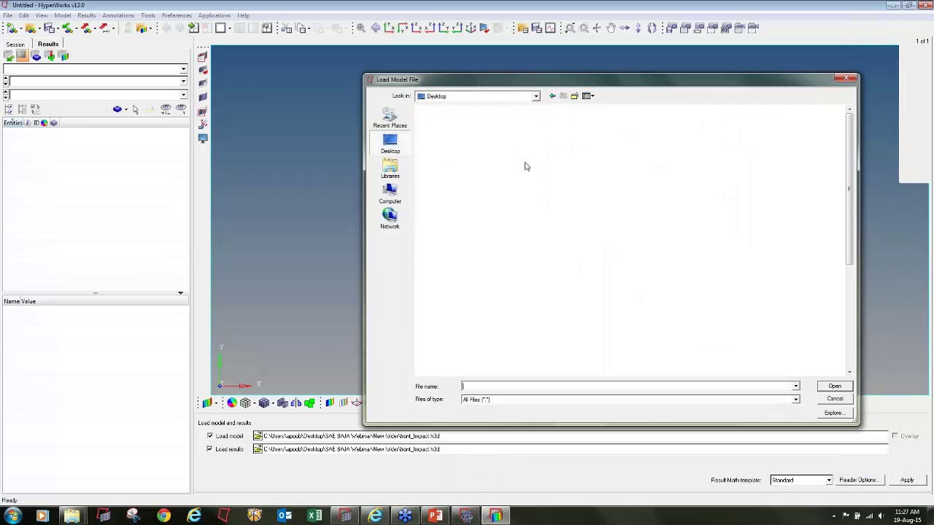
pyautogui.doubleClick(604, 195)
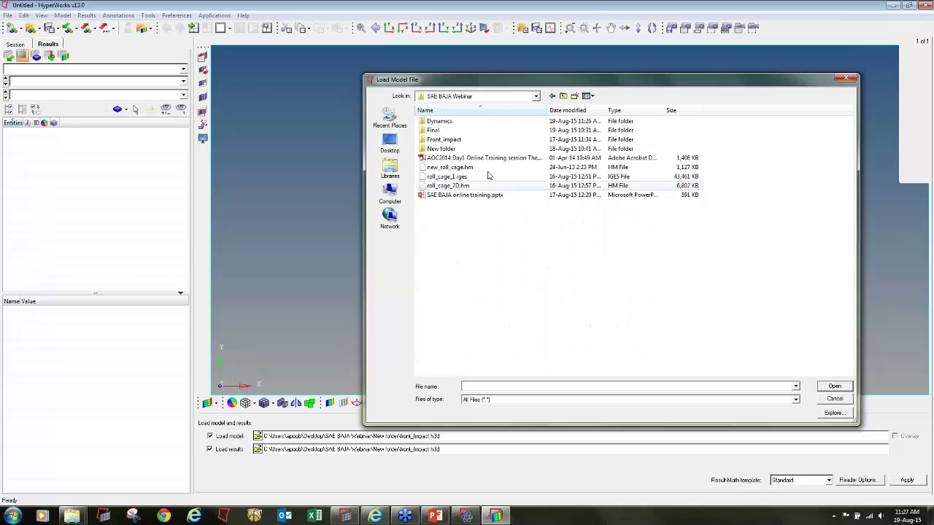
pyautogui.doubleClick(460, 121)
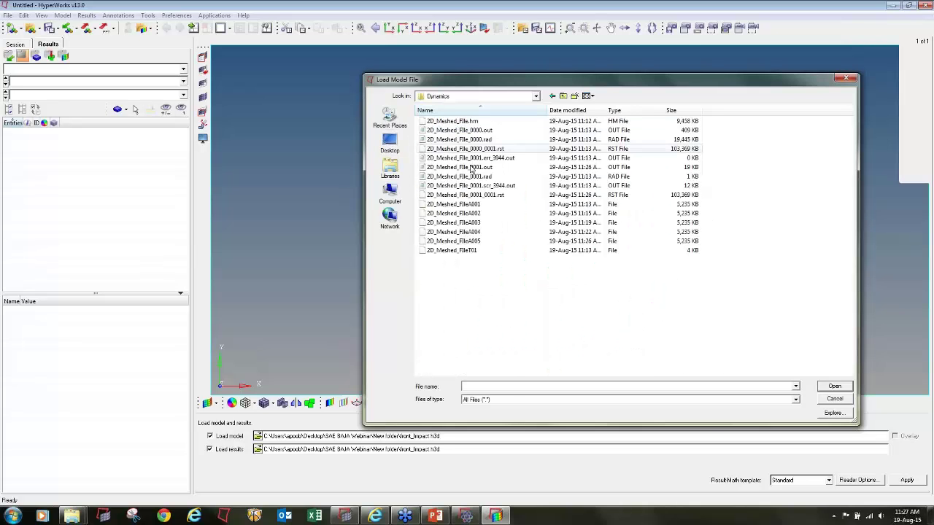
pyautogui.doubleClick(454, 204)
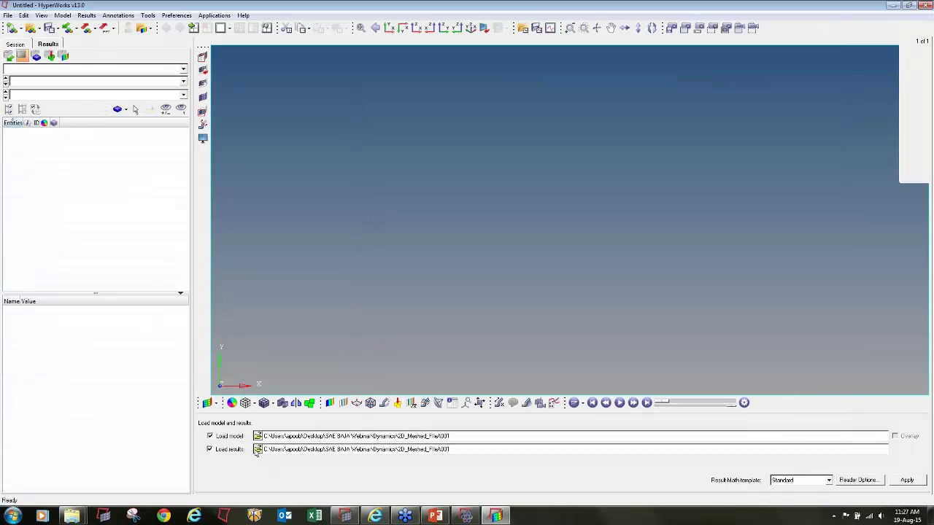
pyautogui.click(257, 450)
pyautogui.doubleClick(458, 233)
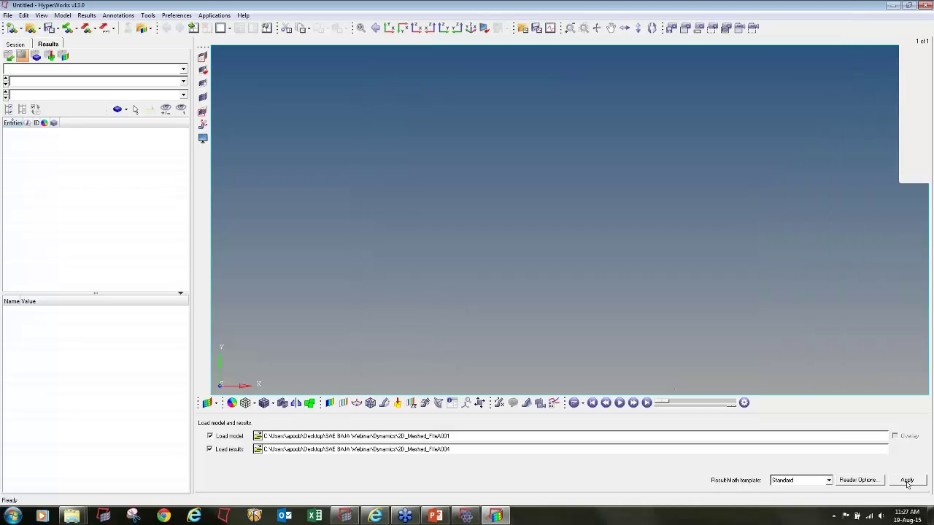
pyautogui.click(907, 480)
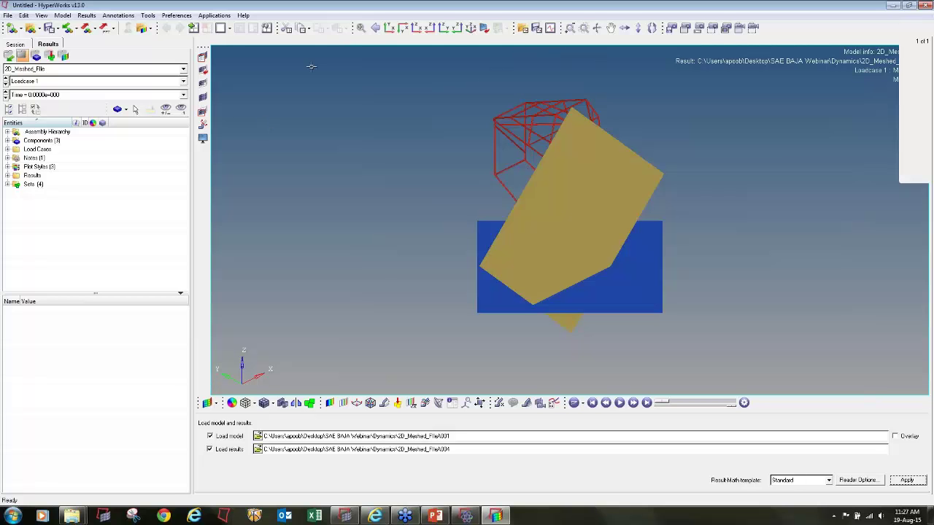
# Split the page into two side-by-side windows and switch the empty one to HyperGraph 2D
pyautogui.click(231, 31)
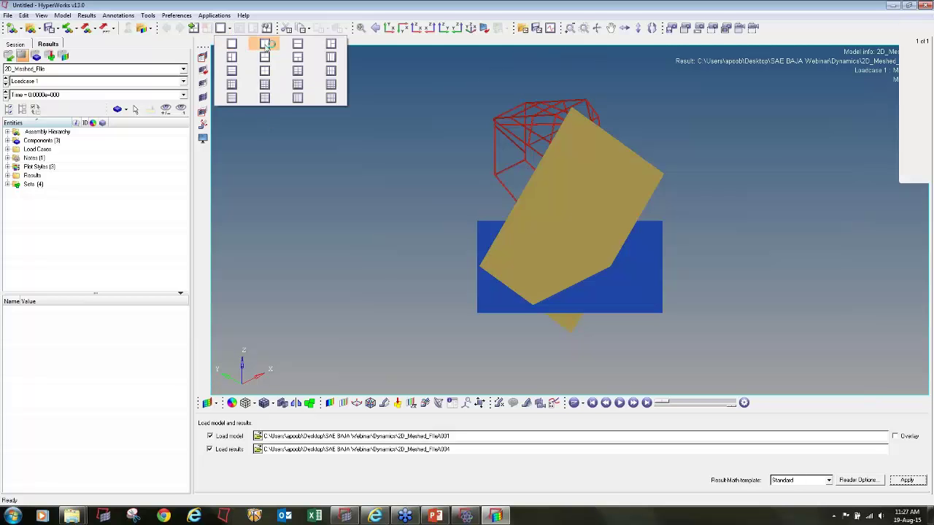
pyautogui.click(260, 41)
pyautogui.click(735, 172)
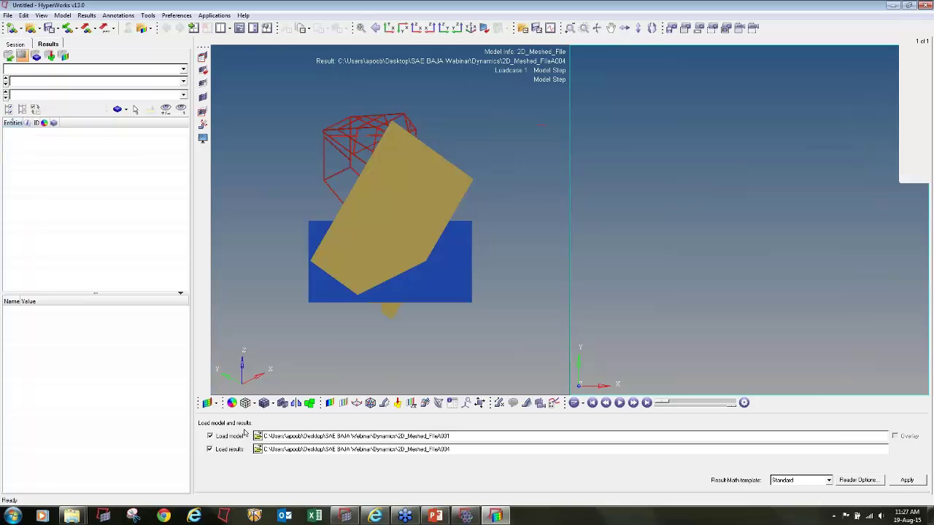
pyautogui.click(207, 403)
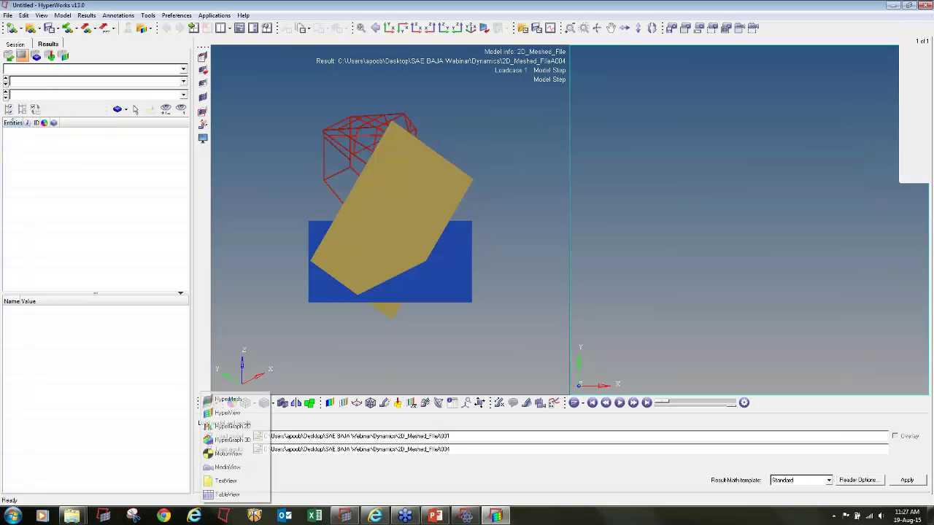
pyautogui.click(232, 427)
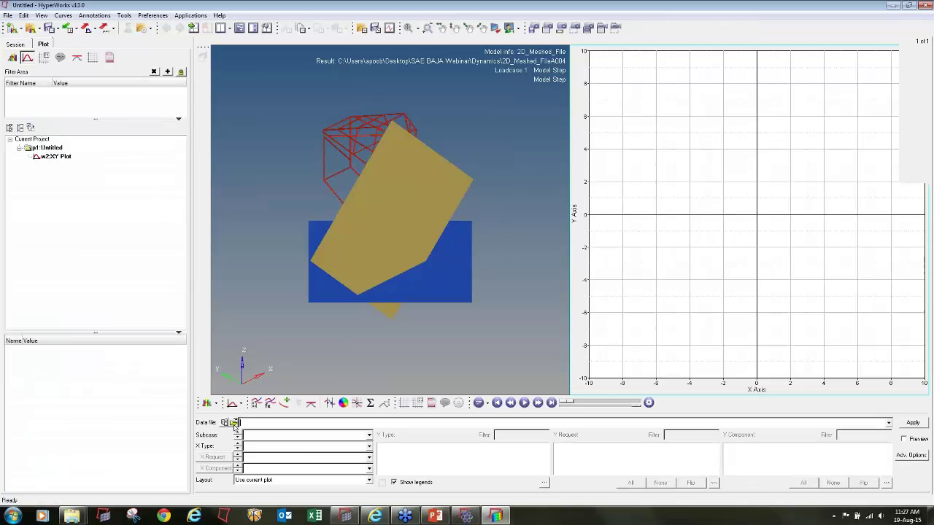
# Plot the MAG component of Internal Energy, Kinetic Energy and TE-Total Energy against time from 2D_Meshed_FIleT01
pyautogui.click(234, 423)
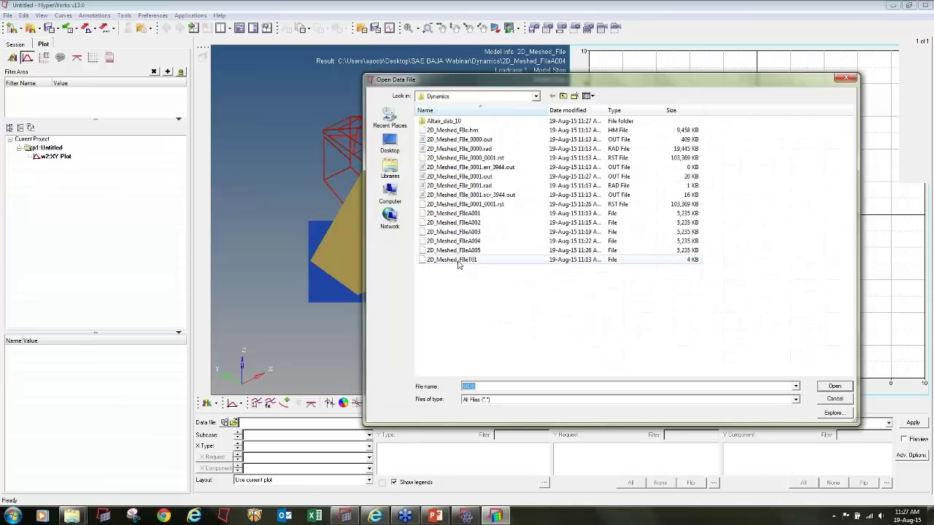
pyautogui.doubleClick(458, 260)
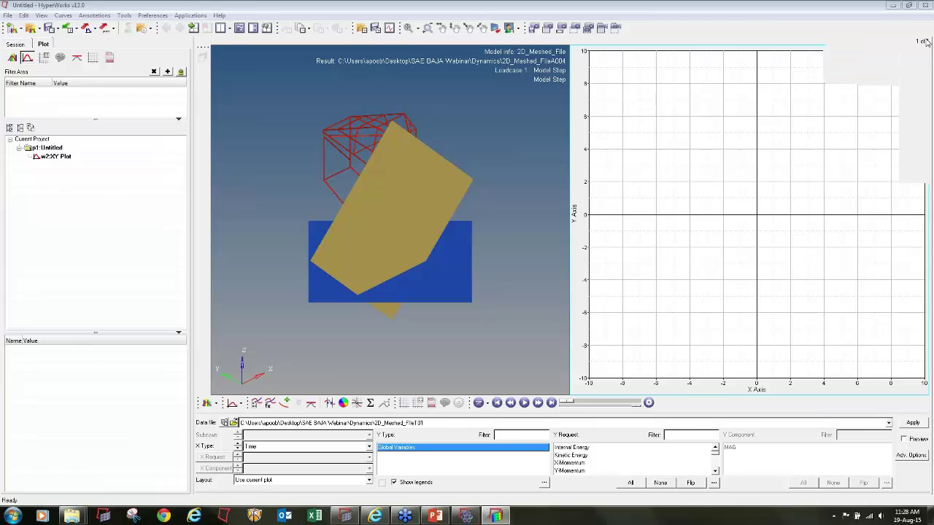
pyautogui.click(594, 448)
pyautogui.keyDown('ctrl'); pyautogui.click(588, 456); pyautogui.keyUp('ctrl')
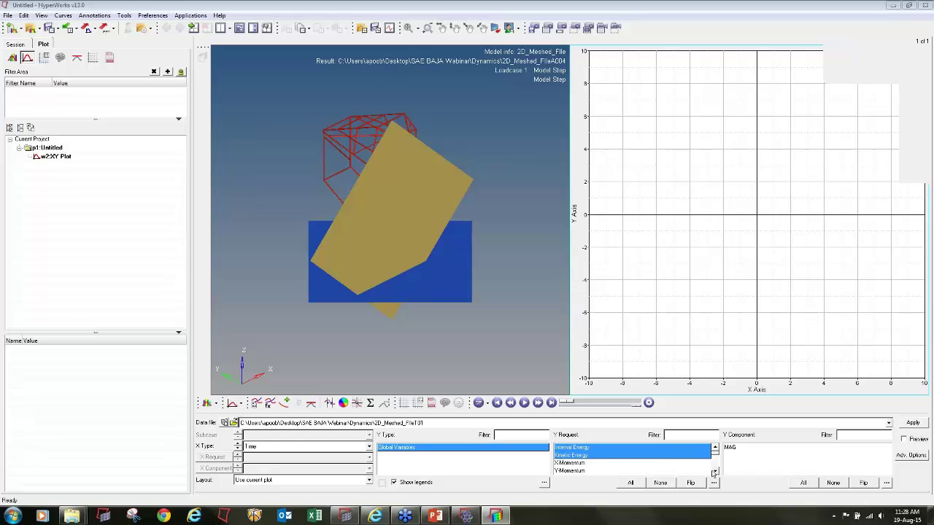
pyautogui.click(715, 472)
pyautogui.click(715, 472)
pyautogui.click(714, 472)
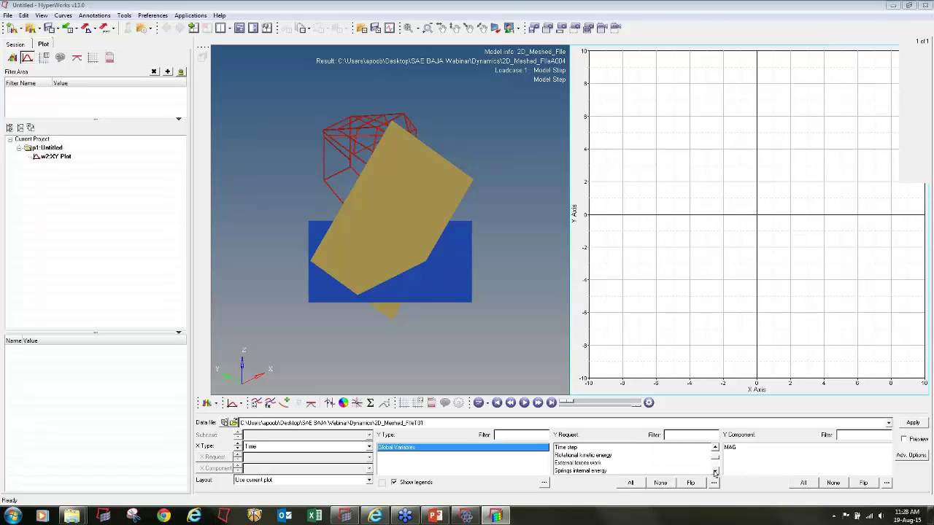
pyautogui.click(714, 472)
pyautogui.click(714, 472)
pyautogui.click(714, 472)
pyautogui.click(714, 472)
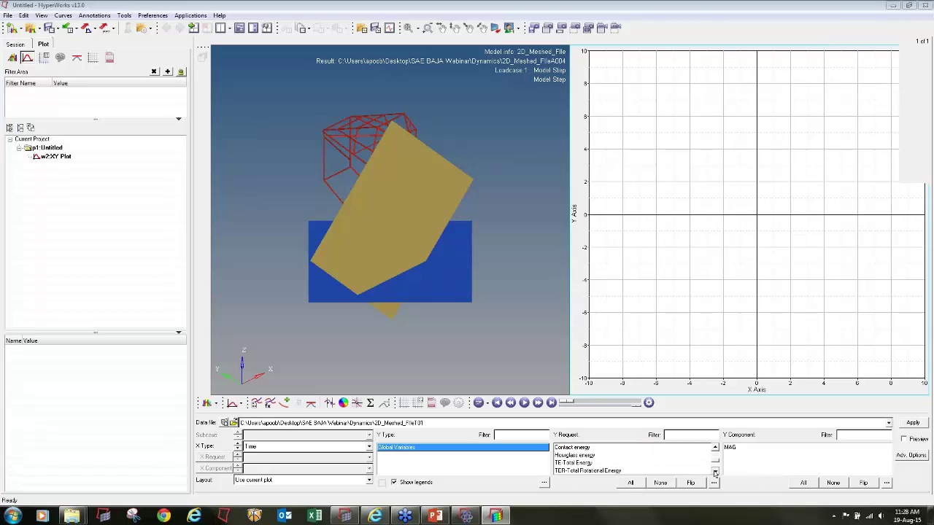
pyautogui.click(583, 465)
pyautogui.click(746, 448)
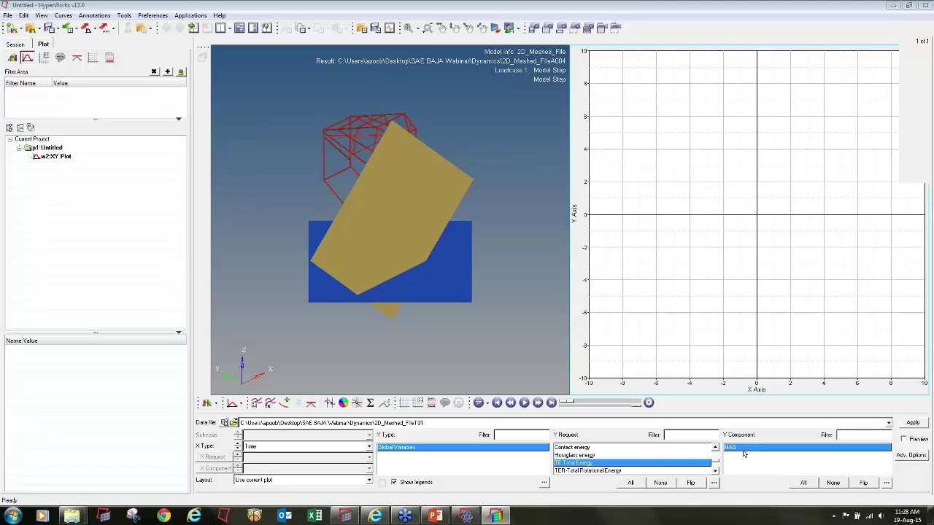
pyautogui.click(914, 423)
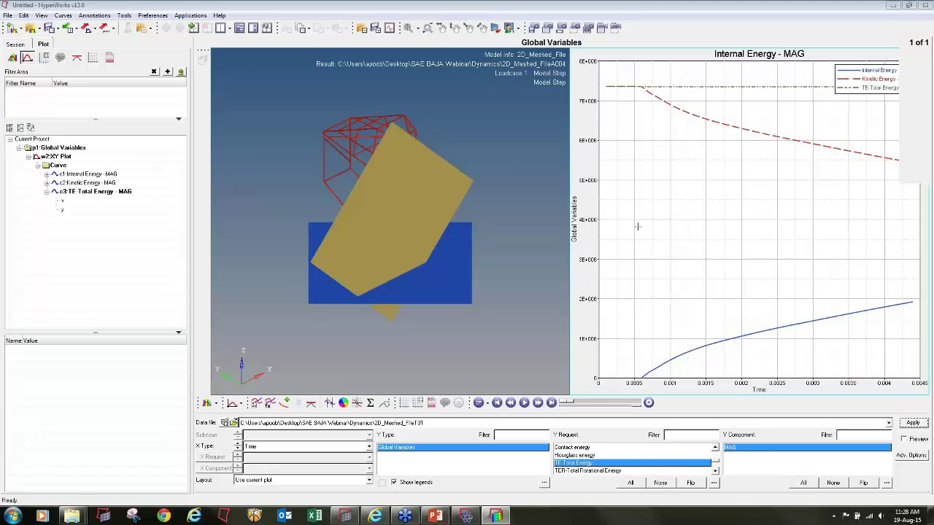
# Sketch the expected total, kinetic and internal energy curves freehand over the energy plot, mark their flattened ends and erase the markings
pyautogui.click(497, 225)
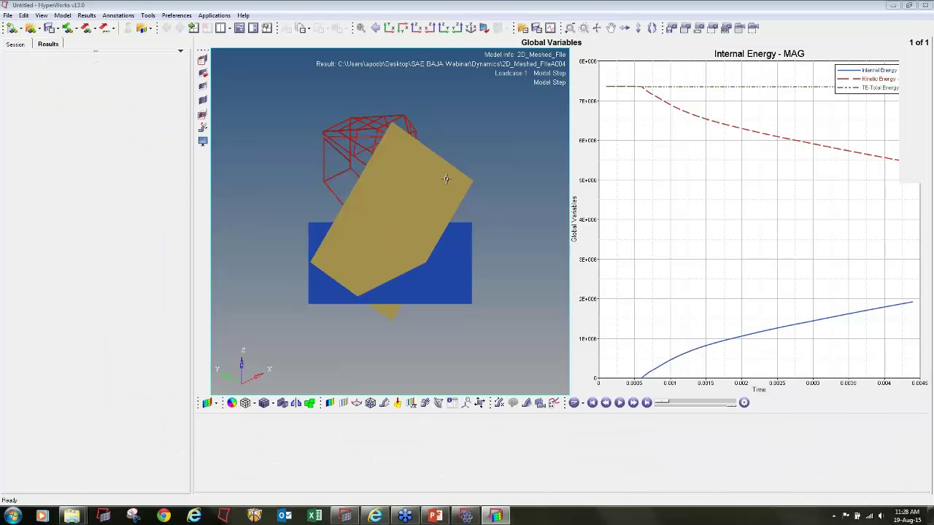
pyautogui.keyDown('ctrl'); pyautogui.moveTo(423, 169); pyautogui.dragTo(367, 244); pyautogui.keyUp('ctrl')
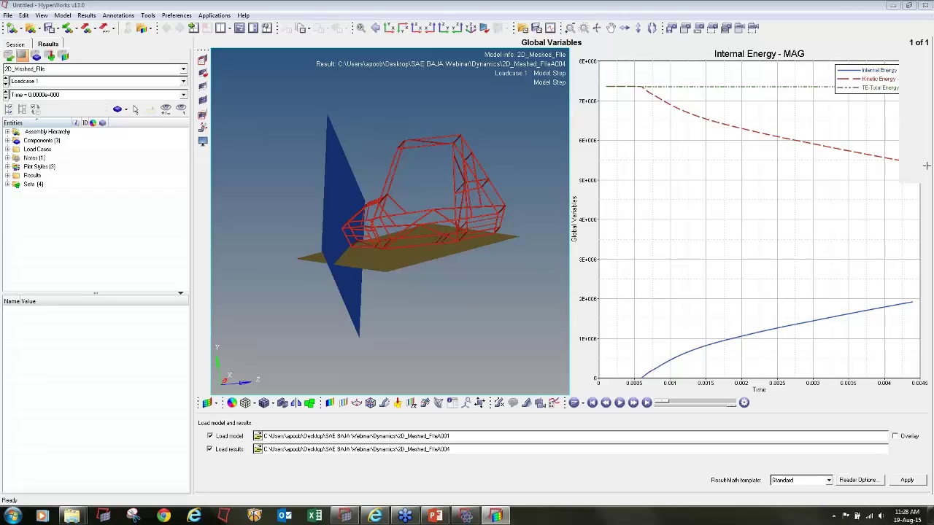
pyautogui.rightClick(902, 151)
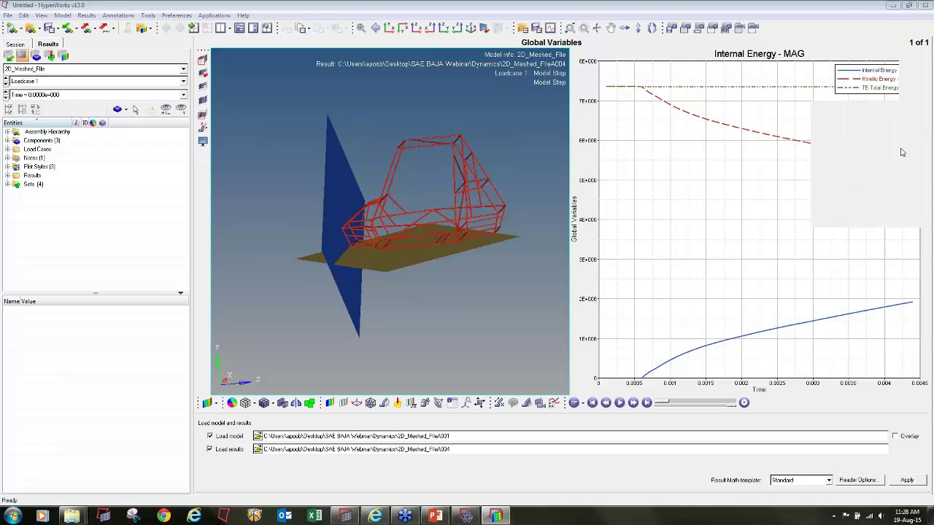
pyautogui.moveTo(874, 200)
pyautogui.click(799, 201)
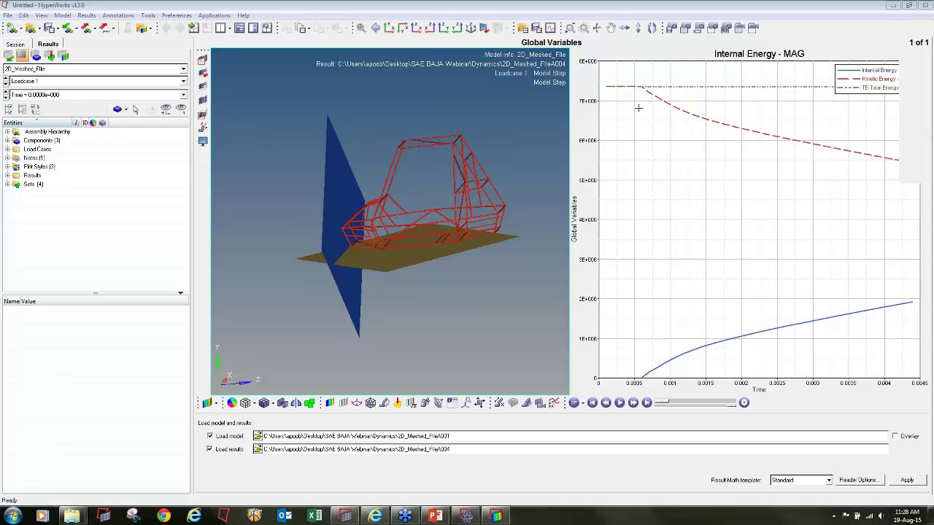
pyautogui.rightClick(878, 147)
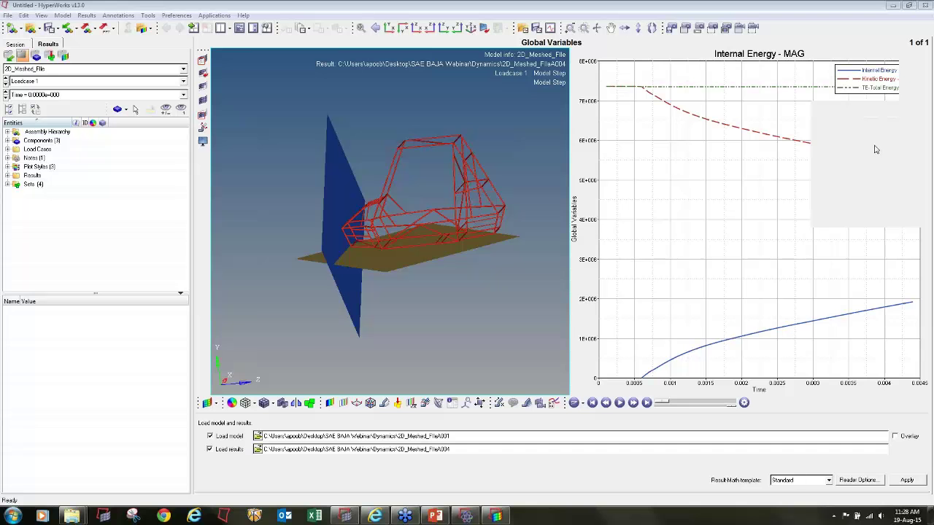
pyautogui.click(875, 146)
pyautogui.moveTo(602, 86); pyautogui.dragTo(788, 79)
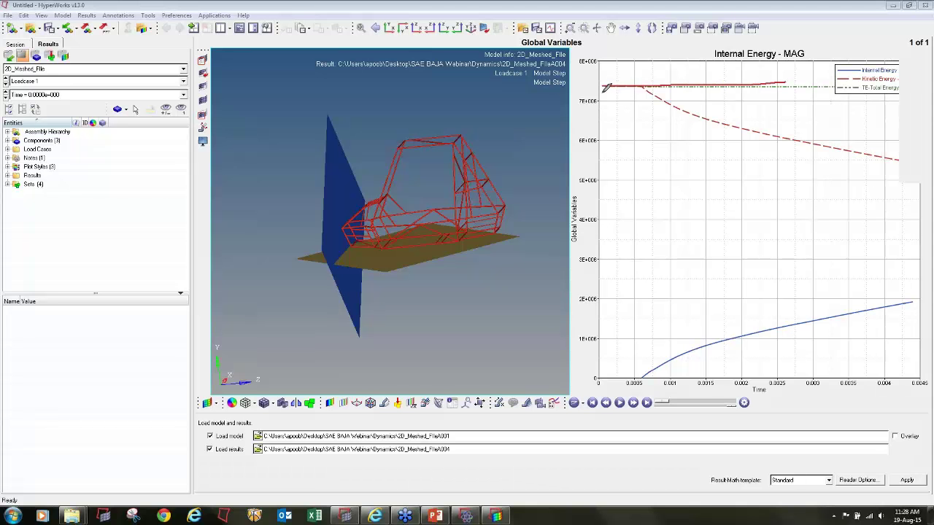
pyautogui.moveTo(603, 90)
pyautogui.mouseDown()
pyautogui.moveTo(738, 174)
pyautogui.moveTo(851, 314)
pyautogui.moveTo(913, 349)
pyautogui.mouseUp()
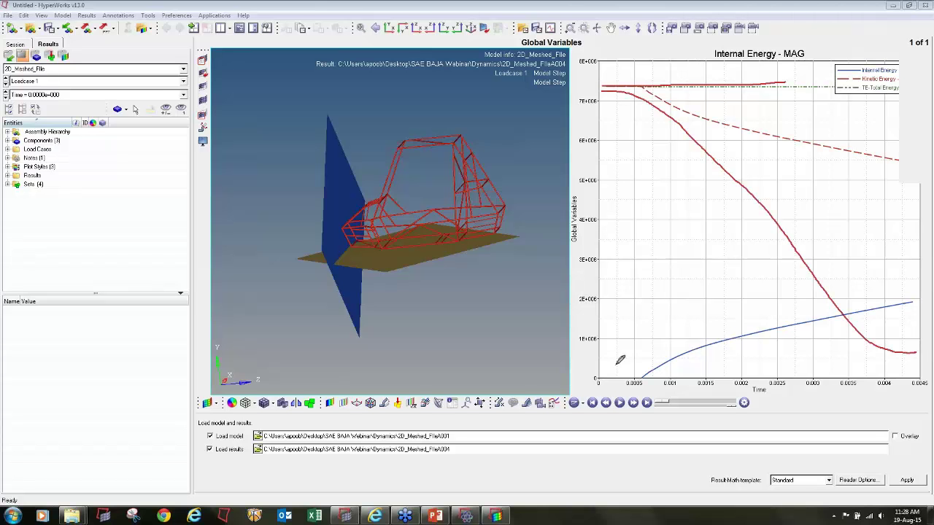
pyautogui.moveTo(603, 372)
pyautogui.mouseDown()
pyautogui.moveTo(655, 282)
pyautogui.moveTo(740, 192)
pyautogui.moveTo(842, 127)
pyautogui.moveTo(918, 103)
pyautogui.mouseUp()
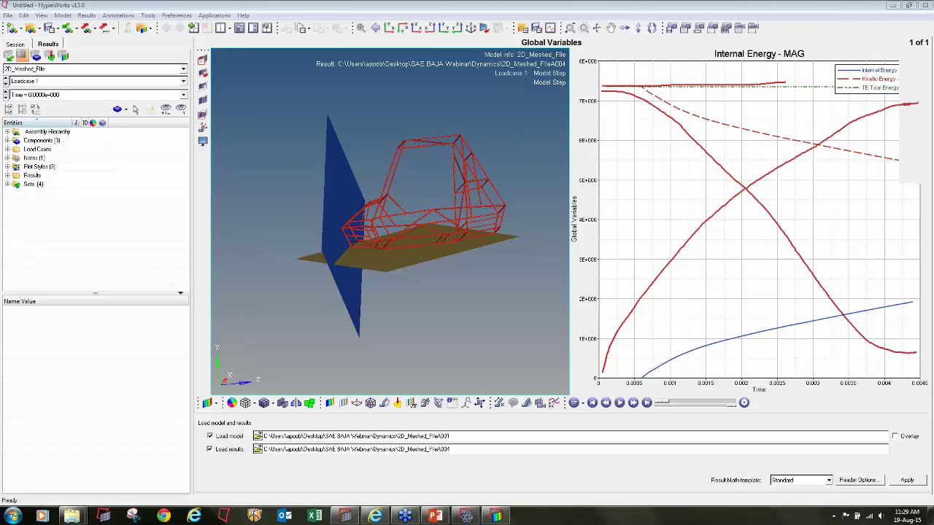
pyautogui.moveTo(902, 348)
pyautogui.mouseDown()
pyautogui.moveTo(923, 349)
pyautogui.moveTo(918, 332)
pyautogui.mouseUp()
pyautogui.moveTo(879, 115)
pyautogui.mouseDown()
pyautogui.moveTo(918, 114)
pyautogui.moveTo(875, 138)
pyautogui.mouseUp()
pyautogui.moveTo(878, 316); pyautogui.dragTo(875, 353)
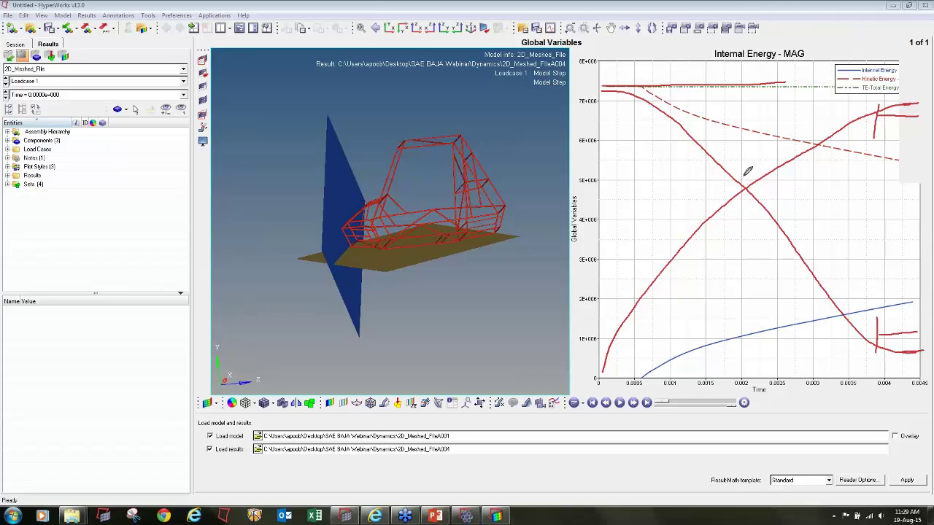
pyautogui.moveTo(748, 171)
pyautogui.mouseDown()
pyautogui.moveTo(778, 195)
pyautogui.moveTo(760, 172)
pyautogui.mouseUp()
pyautogui.click(926, 124)
pyautogui.click(890, 190)
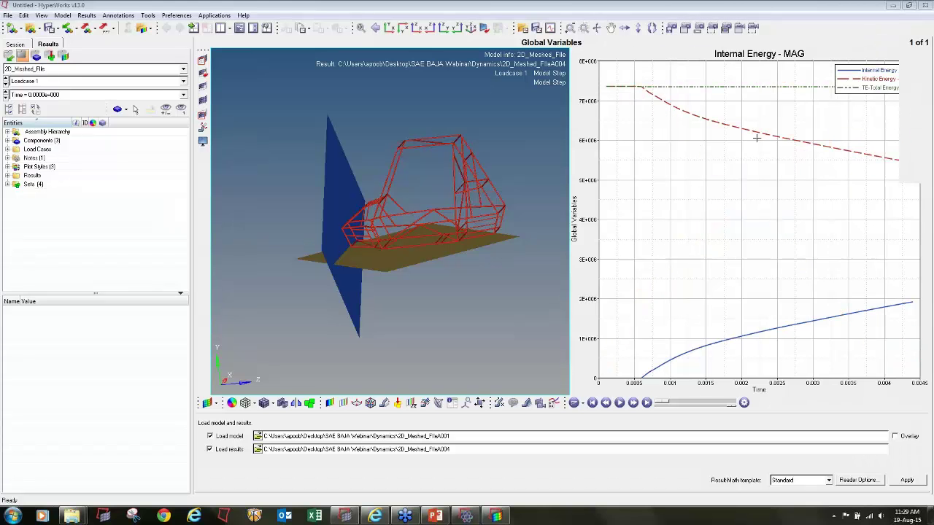
# Apply a displacement magnitude contour to the roll cage model in a side view and play its animation
pyautogui.click(467, 286)
pyautogui.keyDown('ctrl'); pyautogui.moveTo(325, 238); pyautogui.dragTo(374, 237); pyautogui.keyUp('ctrl')
pyautogui.keyDown('ctrl'); pyautogui.scroll(4, 386, 224); pyautogui.keyUp('ctrl')
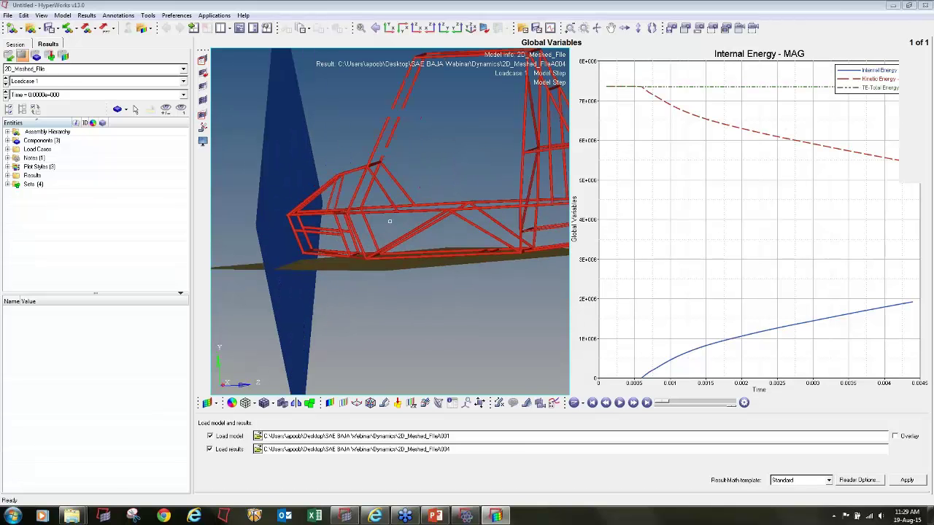
pyautogui.keyDown('ctrl'); pyautogui.scroll(-1, 387, 223); pyautogui.keyUp('ctrl')
pyautogui.keyDown('ctrl'); pyautogui.moveTo(387, 224); pyautogui.dragTo(353, 225, button='right'); pyautogui.keyUp('ctrl')
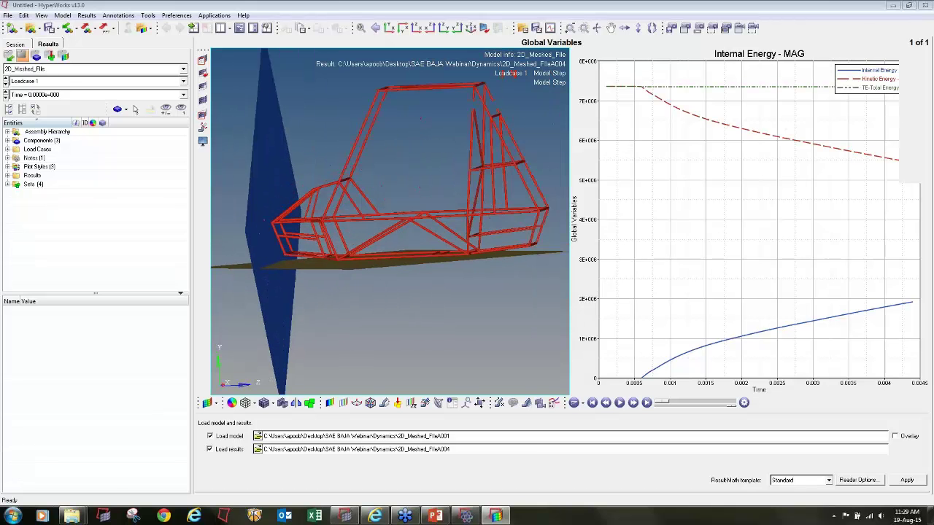
pyautogui.click(329, 404)
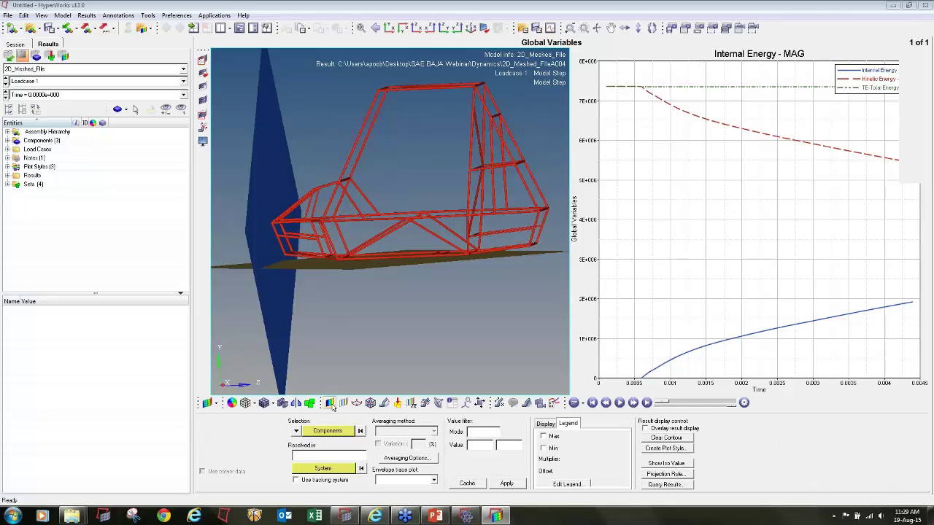
pyautogui.click(507, 484)
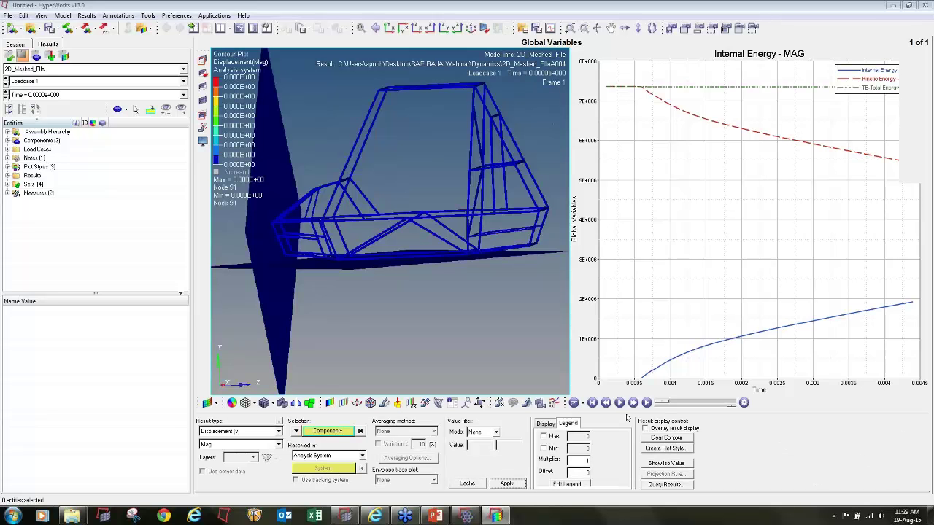
pyautogui.click(620, 403)
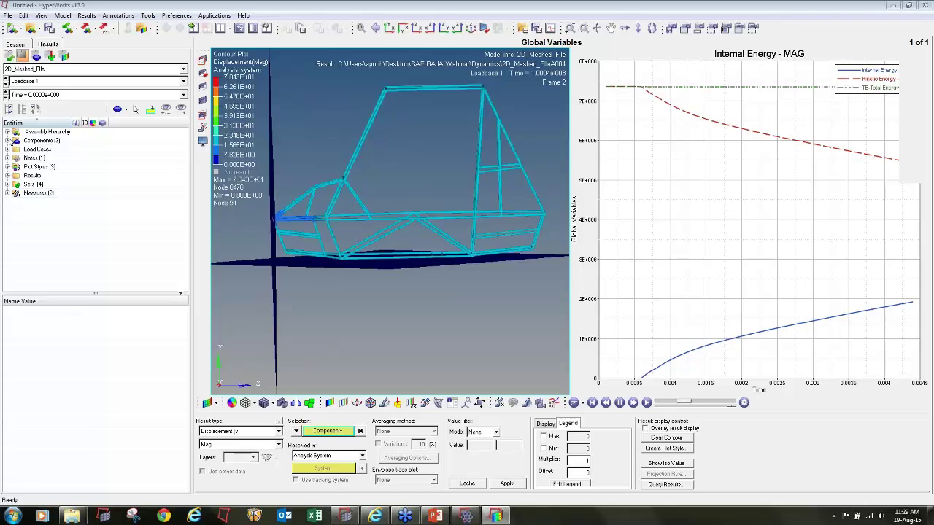
# Expand the model's components and hide Bottom_wall and Front_wall, leaving only Inner_Surface displayed
pyautogui.click(8, 140)
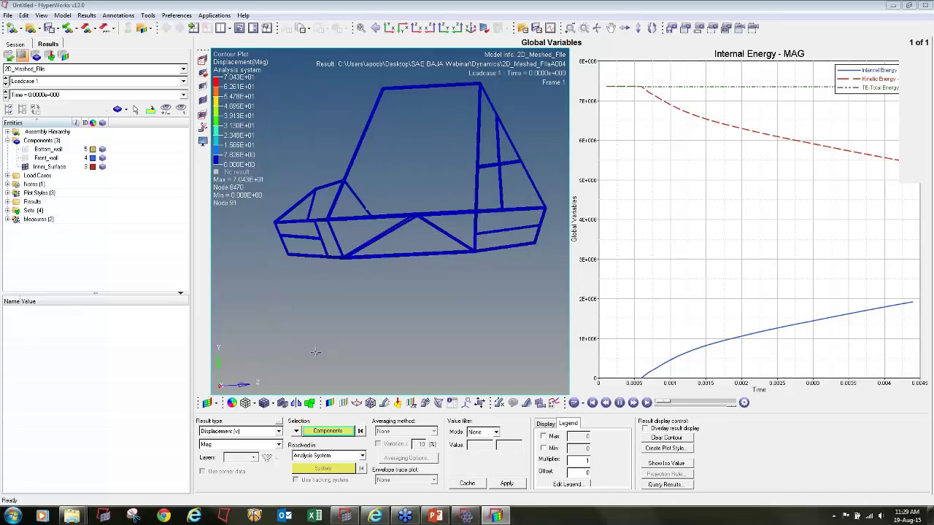
# Apply a Von Mises stress contour with Simple averaging to the roll cage, keeping the scalar value at the Mid layer
pyautogui.click(252, 432)
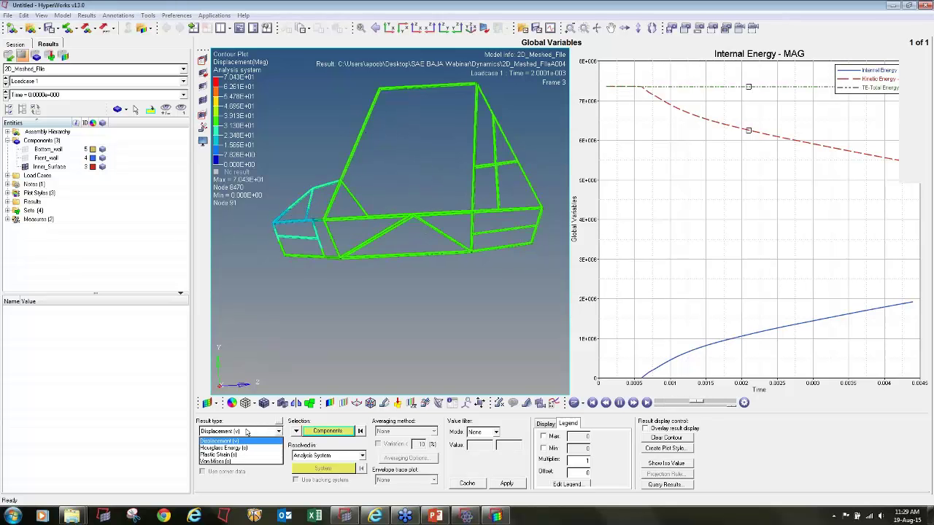
pyautogui.click(227, 462)
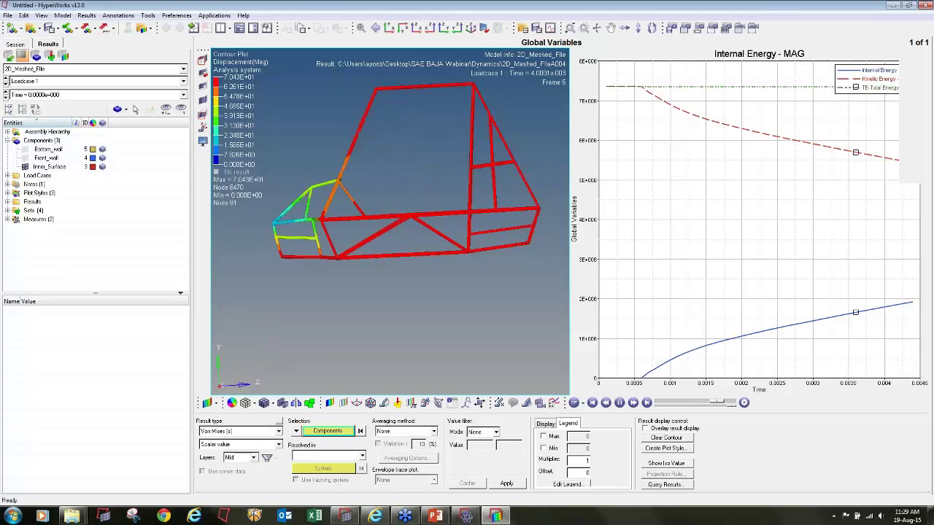
pyautogui.click(399, 432)
pyautogui.click(387, 448)
pyautogui.click(506, 484)
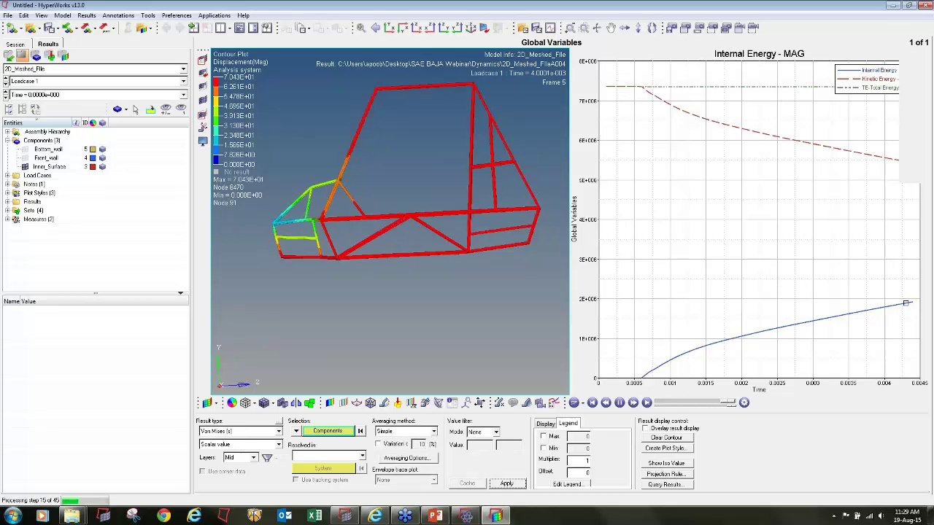
# Examine the animated Von Mises stress distribution on the roll cage's front nose members from side and angled views
pyautogui.keyDown('ctrl'); pyautogui.moveTo(423, 237); pyautogui.dragTo(467, 234); pyautogui.keyUp('ctrl')
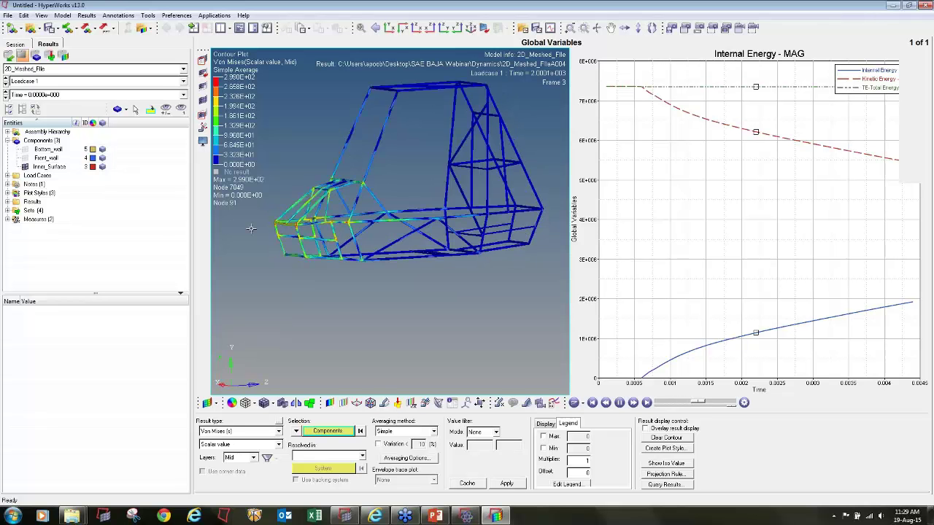
pyautogui.keyDown('ctrl'); pyautogui.scroll(3, 289, 224); pyautogui.keyUp('ctrl')
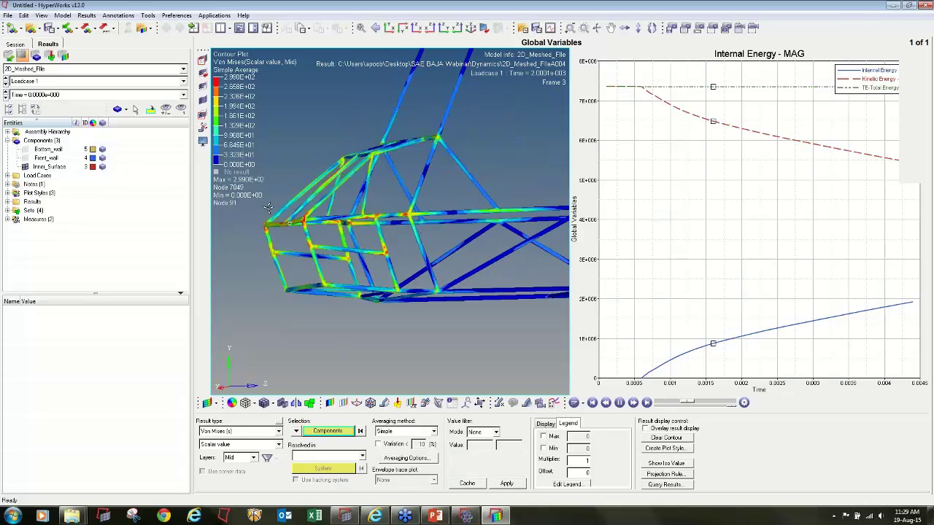
pyautogui.keyDown('ctrl'); pyautogui.moveTo(336, 213); pyautogui.dragTo(381, 269); pyautogui.keyUp('ctrl')
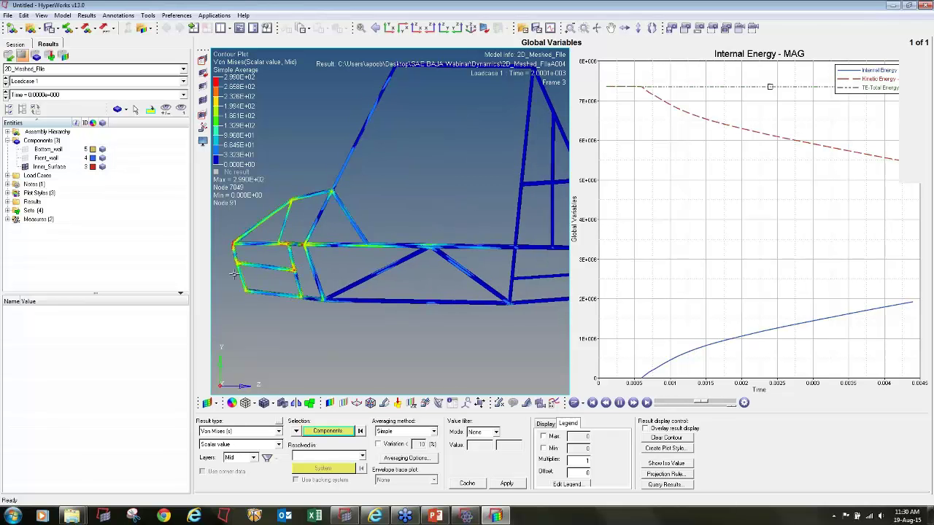
pyautogui.keyDown('ctrl'); pyautogui.scroll(5, 267, 245); pyautogui.keyUp('ctrl')
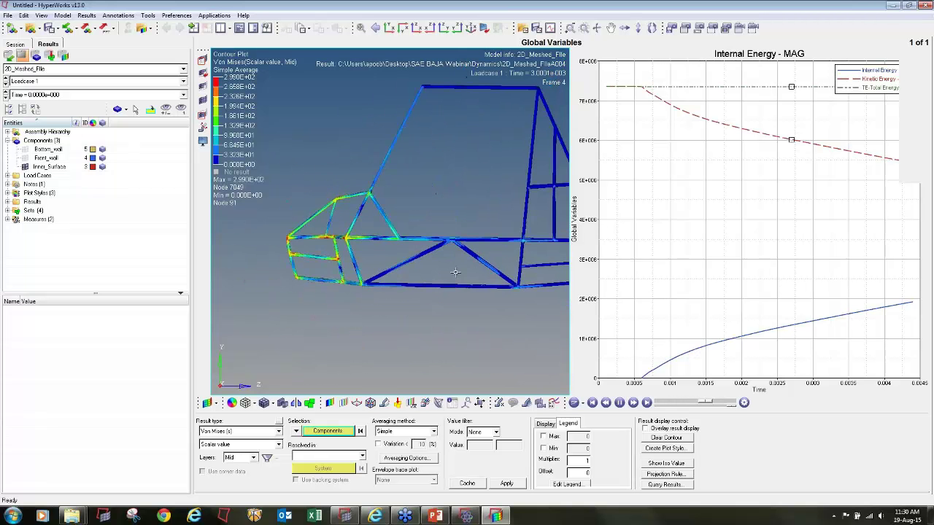
pyautogui.keyDown('ctrl'); pyautogui.moveTo(489, 254); pyautogui.dragTo(401, 297); pyautogui.keyUp('ctrl')
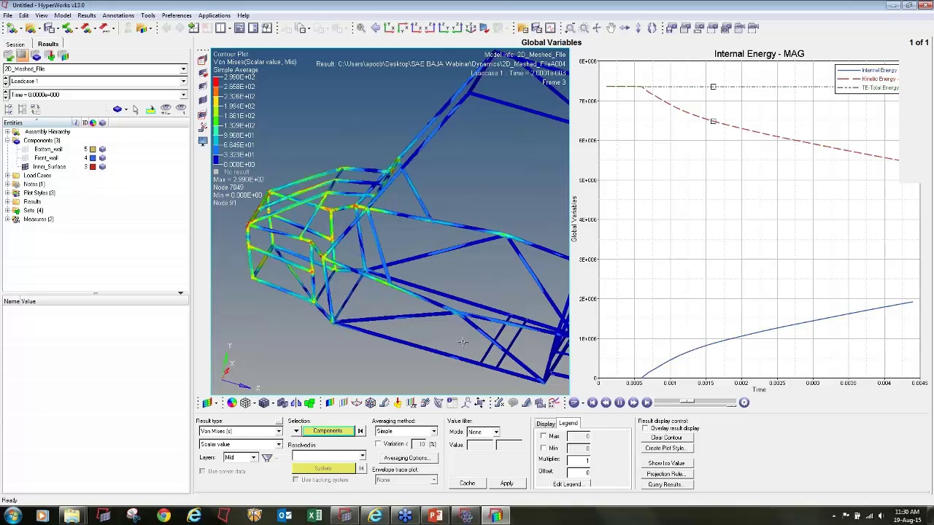
pyautogui.keyDown('ctrl'); pyautogui.scroll(-3, 495, 334); pyautogui.keyUp('ctrl')
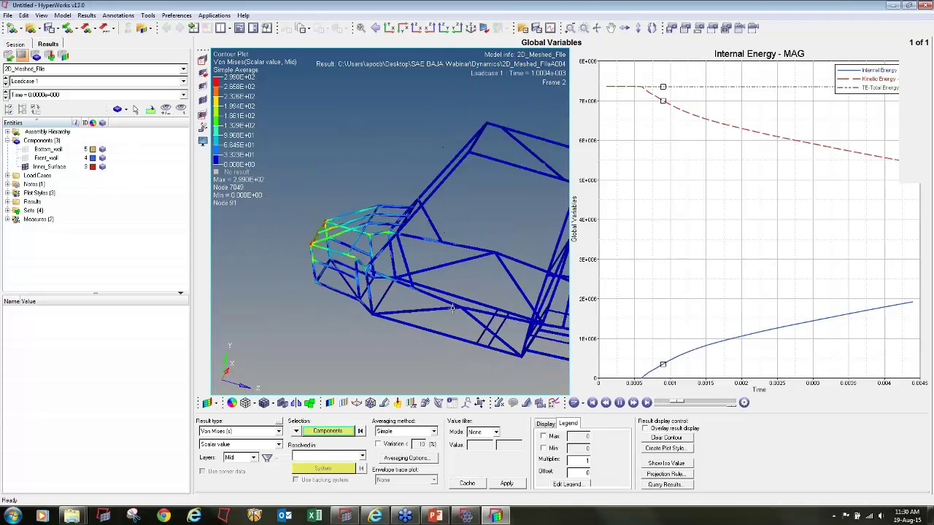
pyautogui.keyDown('ctrl'); pyautogui.moveTo(495, 333); pyautogui.dragTo(491, 313); pyautogui.keyUp('ctrl')
pyautogui.keyDown('ctrl'); pyautogui.moveTo(390, 221); pyautogui.dragTo(381, 243); pyautogui.keyUp('ctrl')
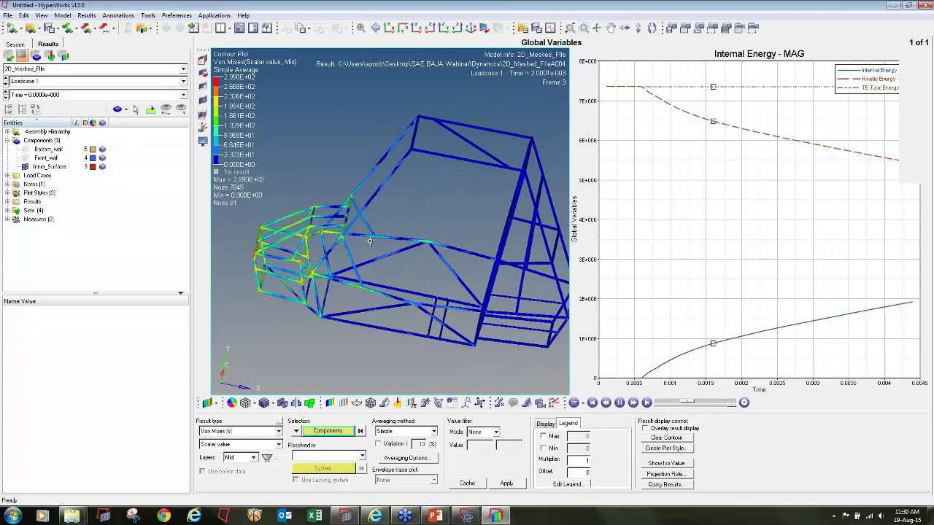